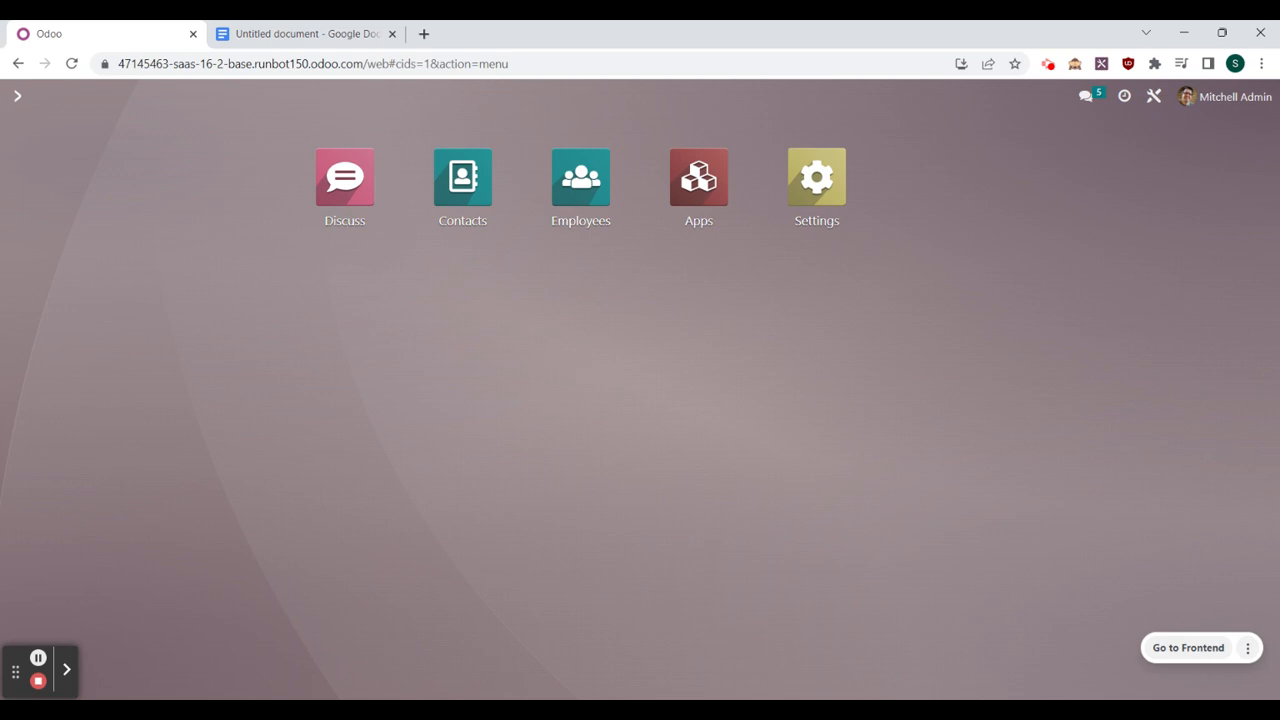
Step: Switch to the Google Docs document and review the checklist of fields for the Asset Management app
left_click(325, 27)
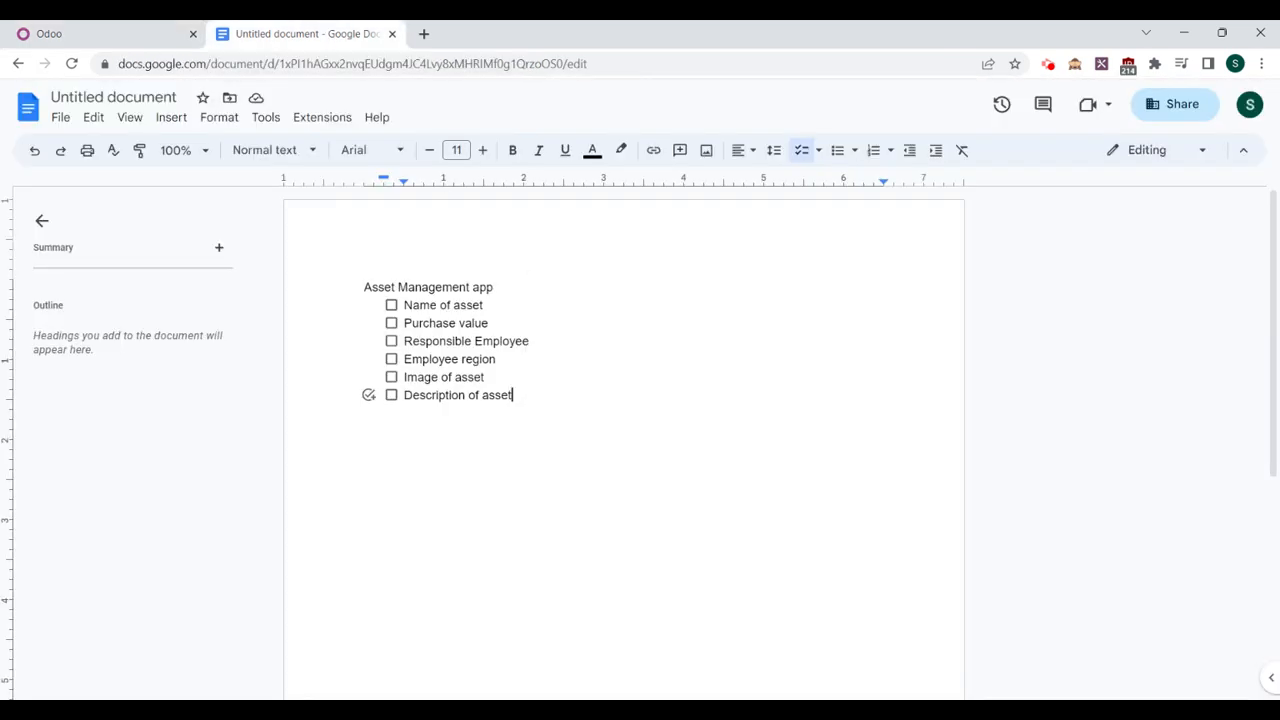
left_click(66, 669)
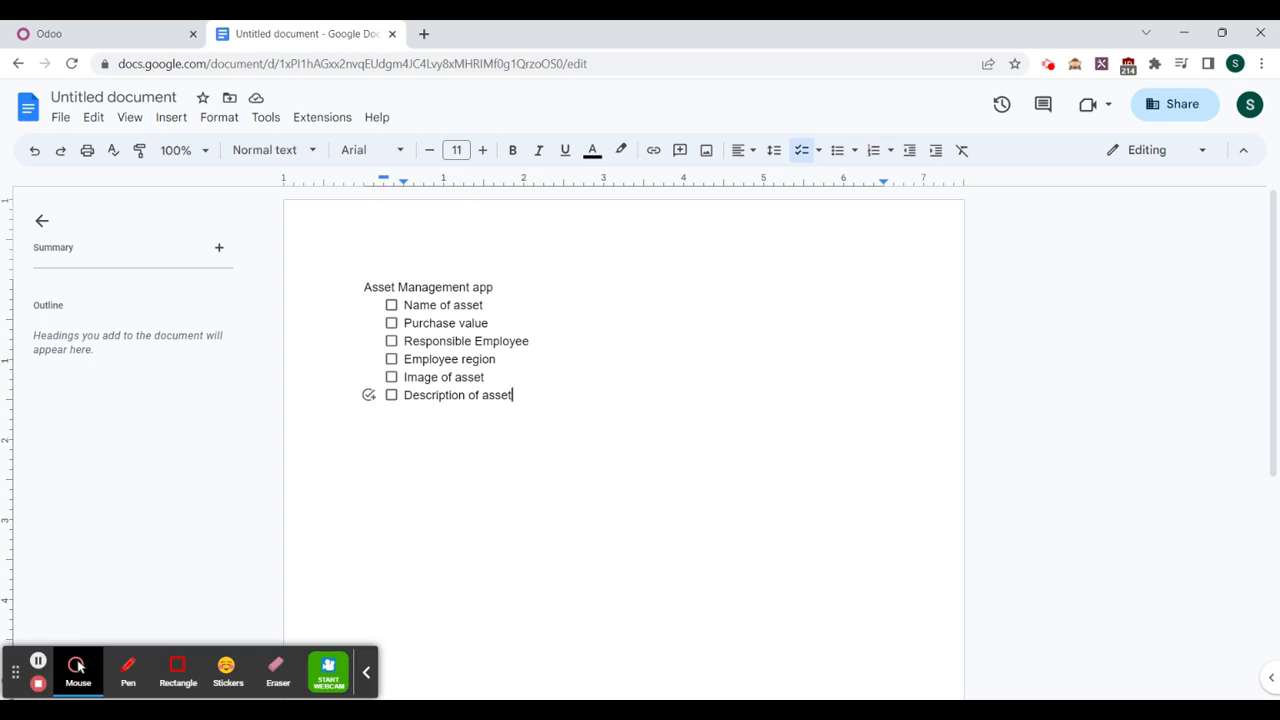
left_click(366, 672)
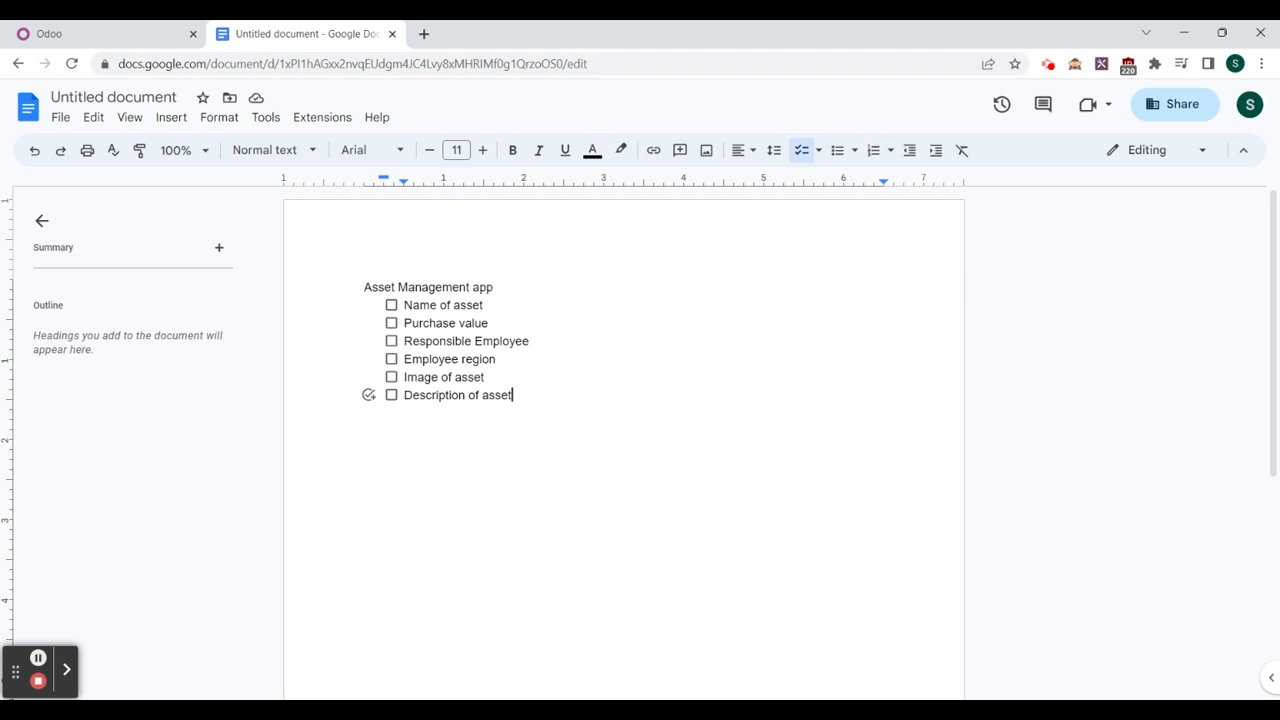
Step: Return to Odoo Studio and start a new app named "Asset Mangement"
left_click(99, 27)
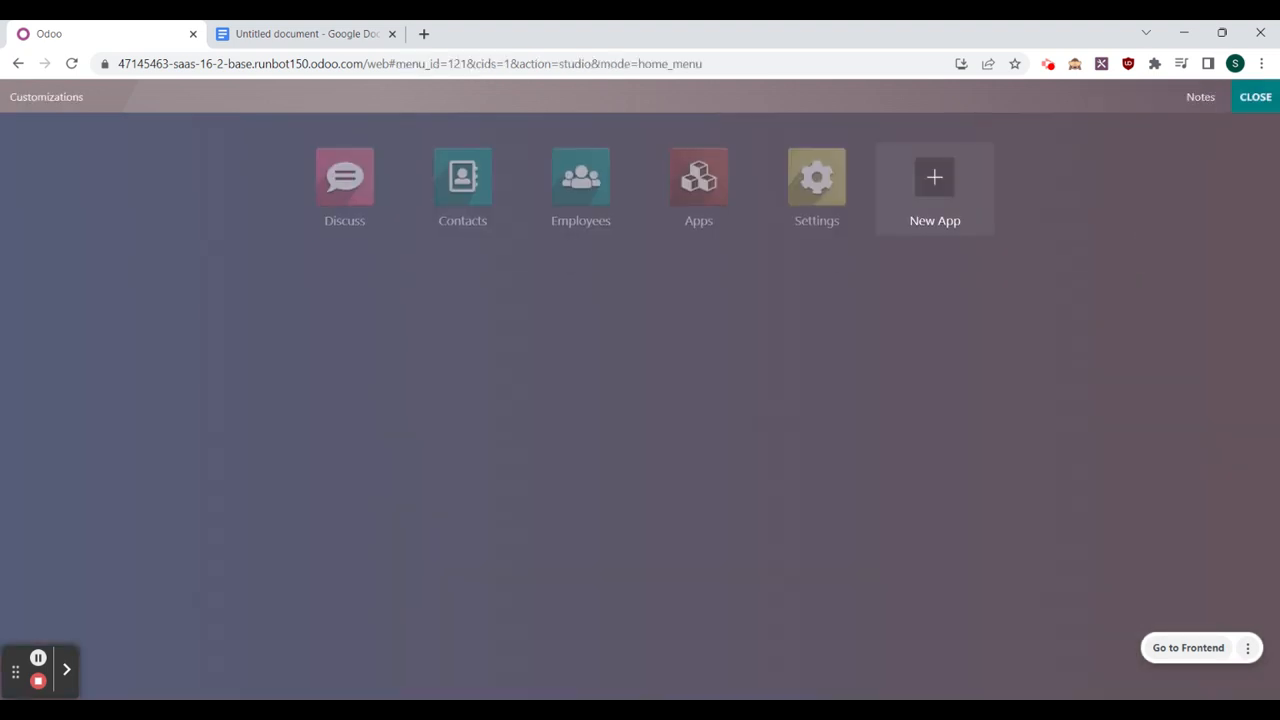
left_click(922, 196)
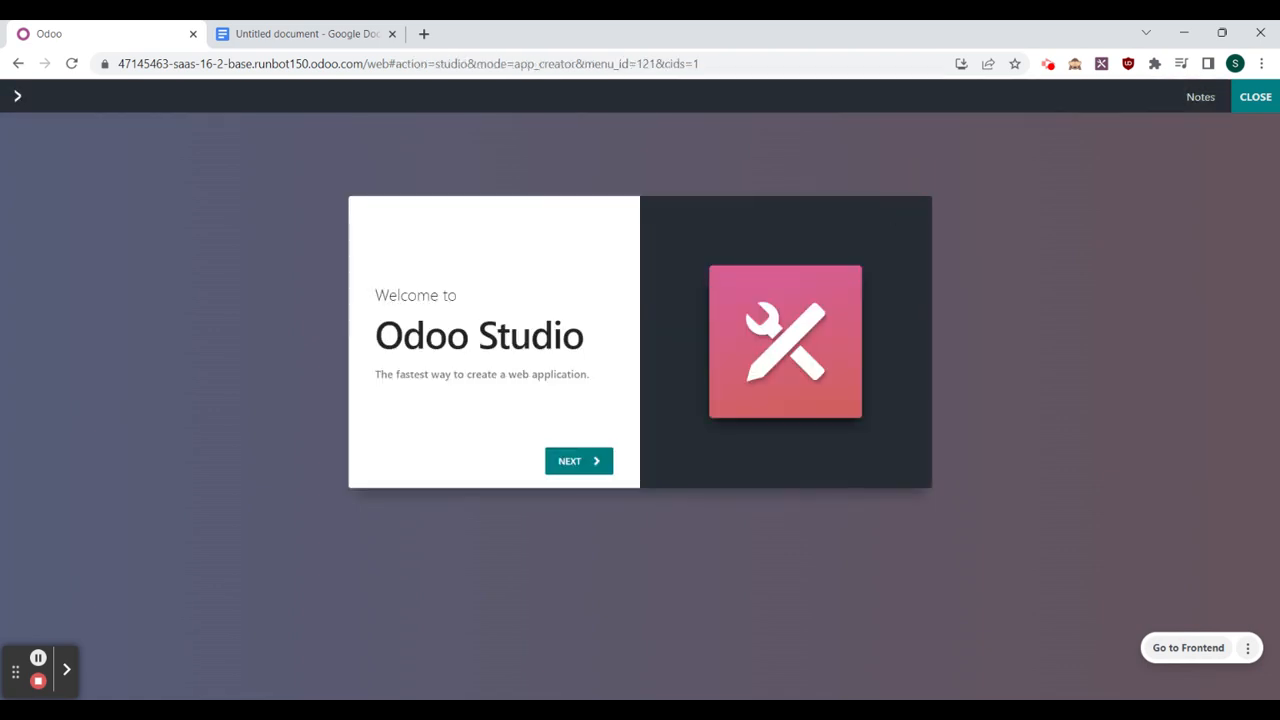
left_click(595, 460)
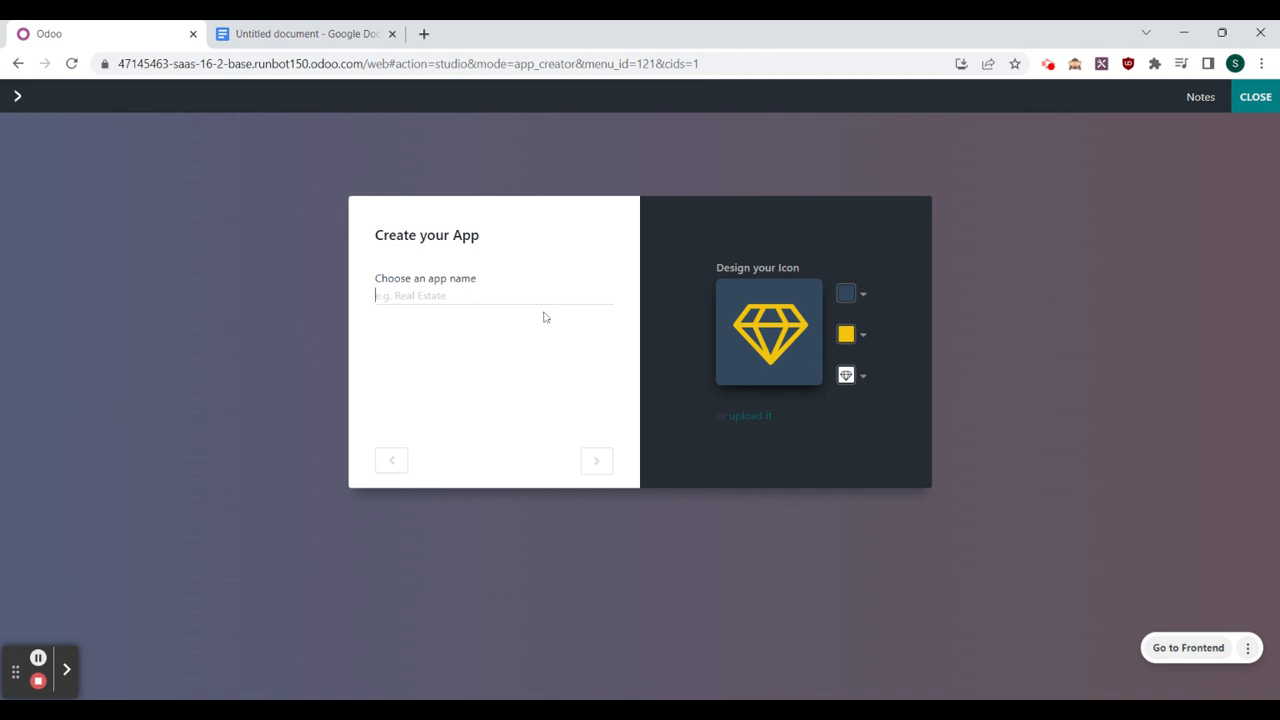
type("A")
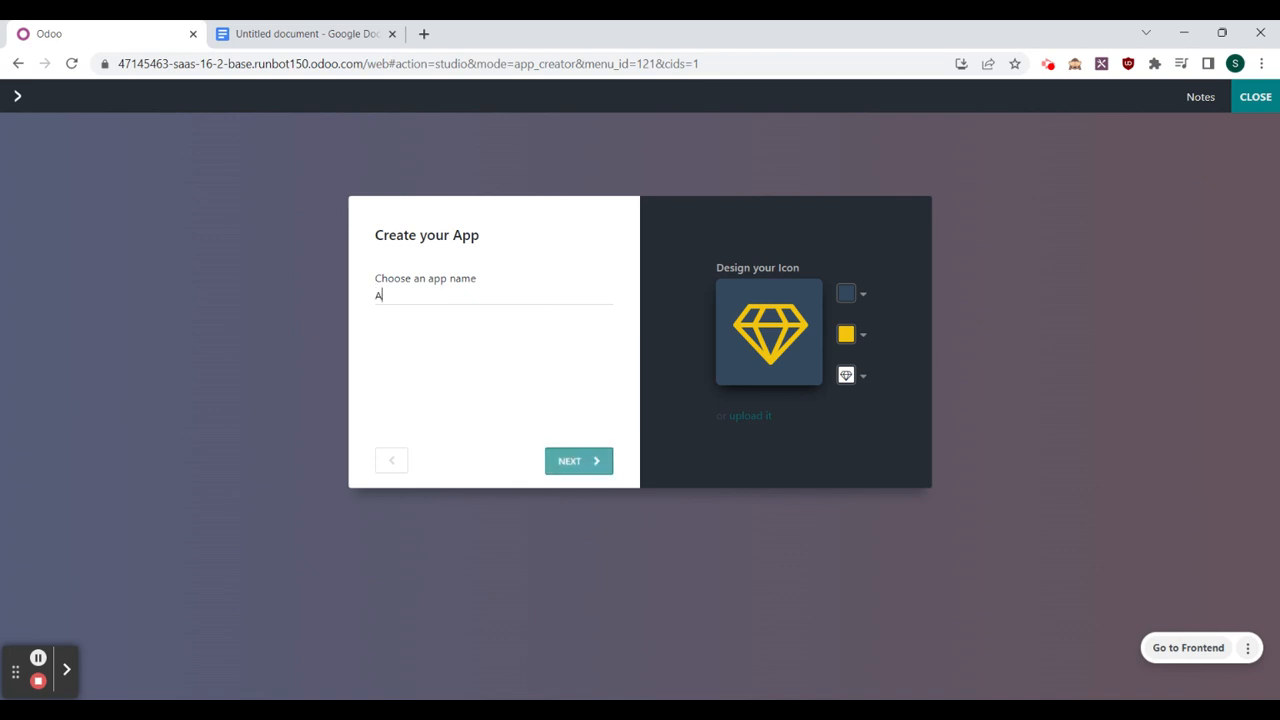
type("sset Mangement")
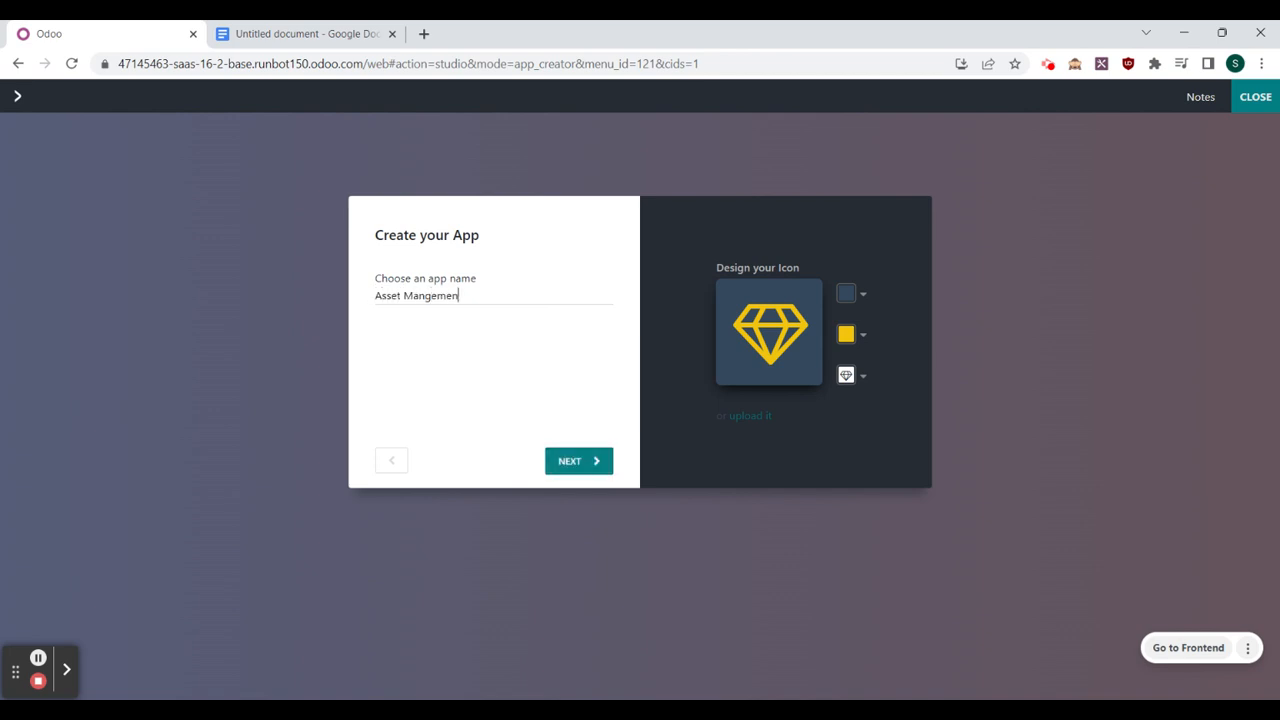
Step: Design the app icon with a green background, white icon colour and monitor symbol, and continue to the first menu setup
left_click(866, 295)
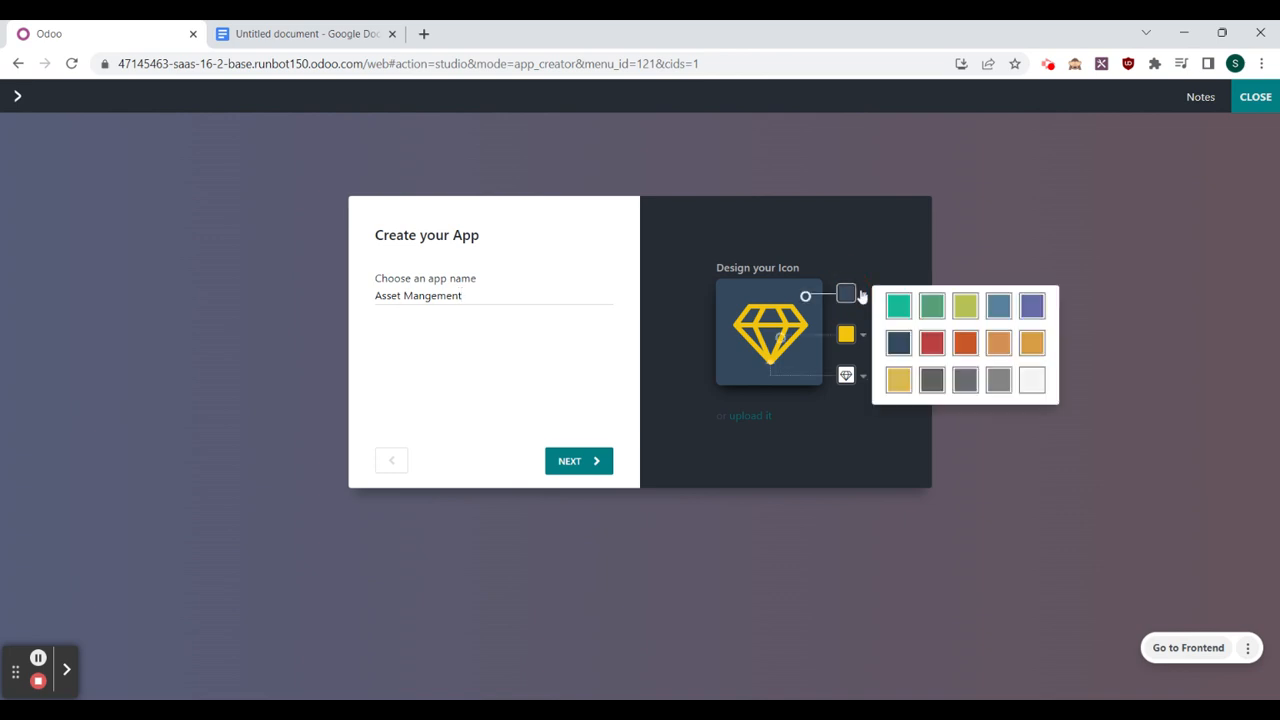
left_click(897, 303)
left_click(846, 335)
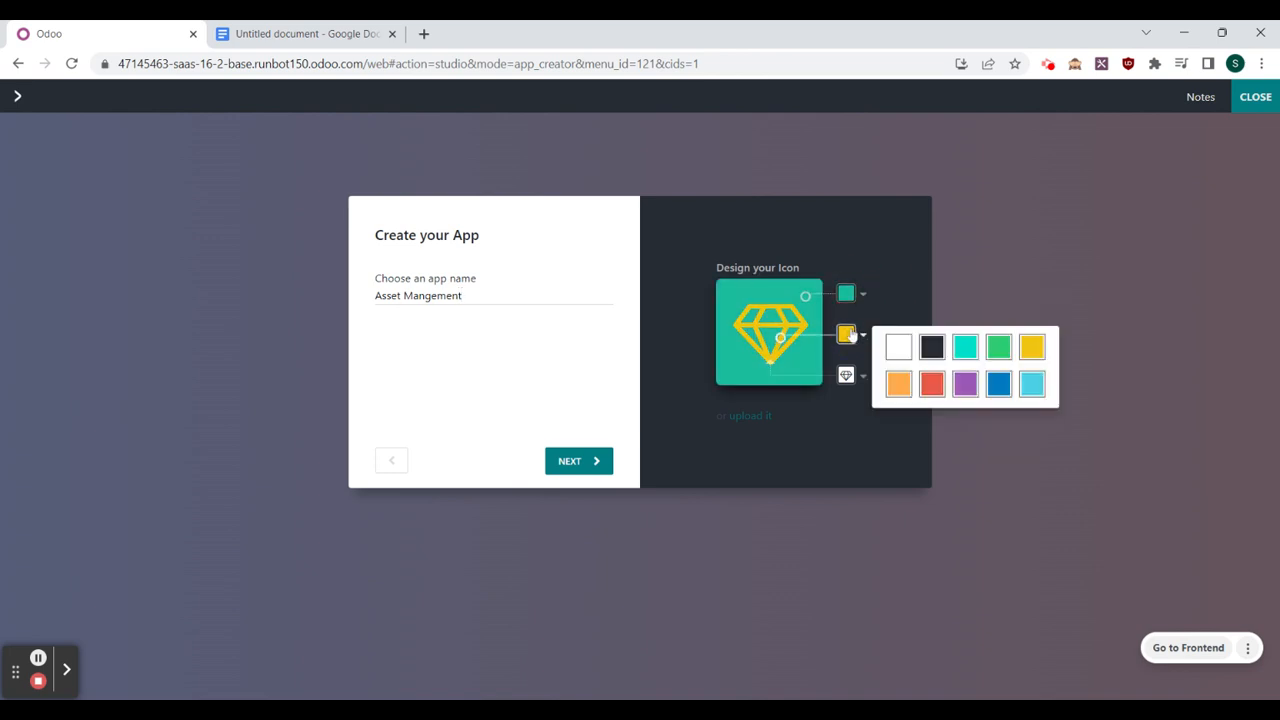
left_click(897, 347)
left_click(846, 375)
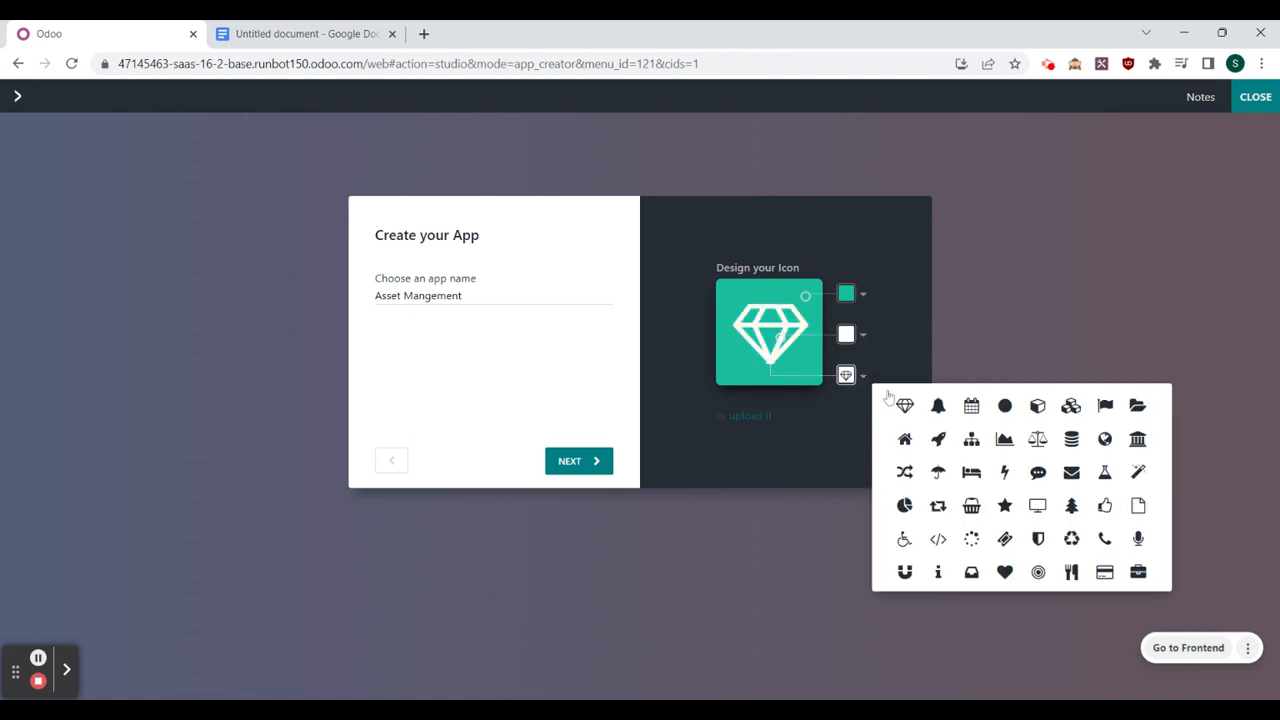
left_click(1037, 505)
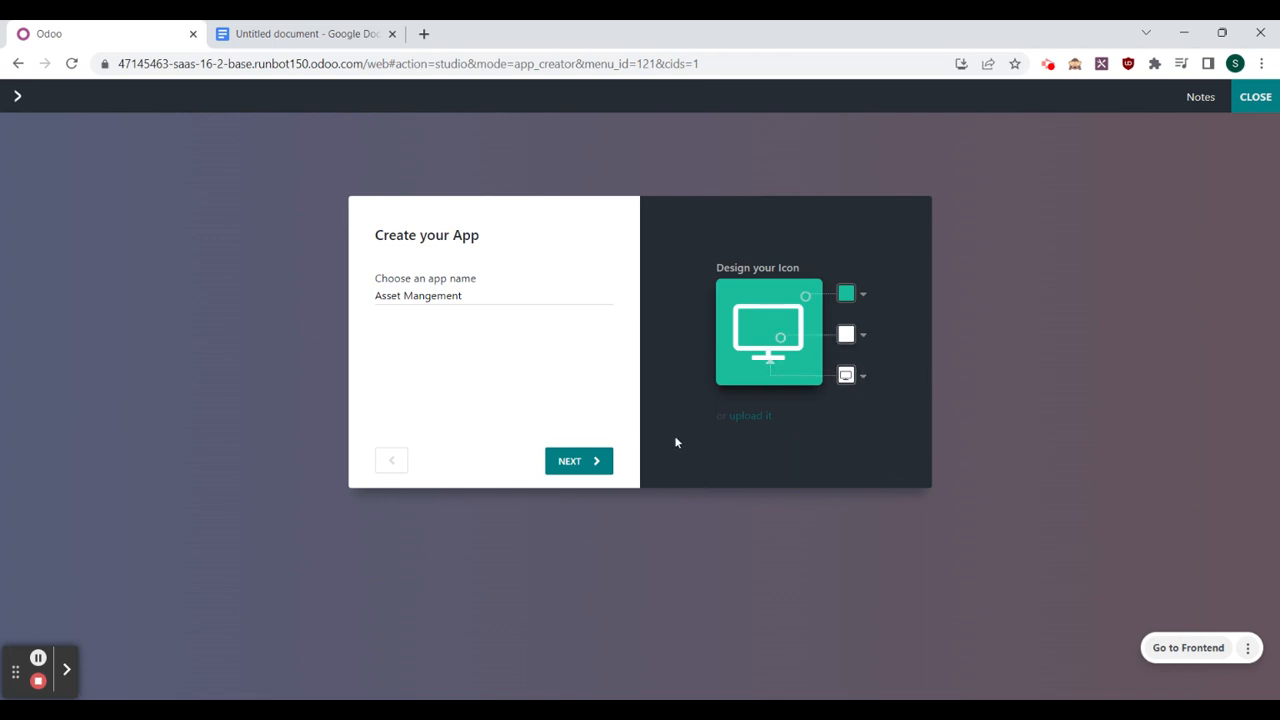
left_click(758, 425)
left_click(577, 465)
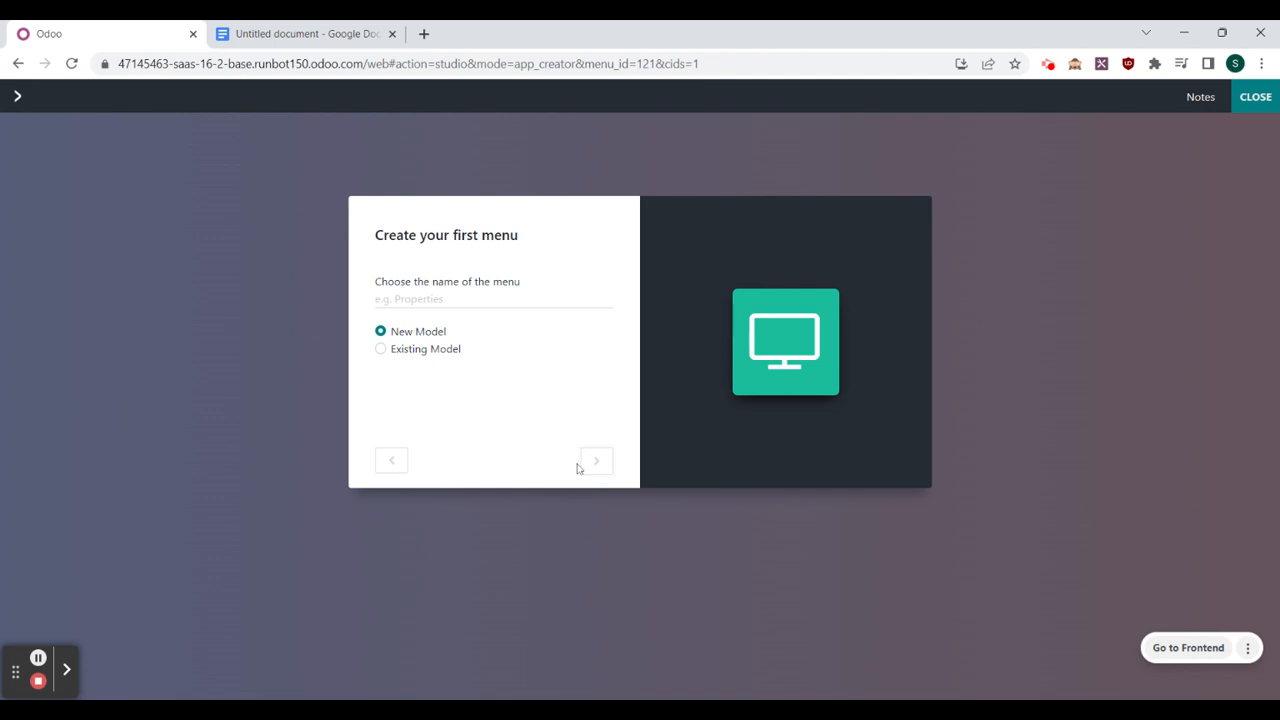
left_click(441, 354)
left_click(496, 398)
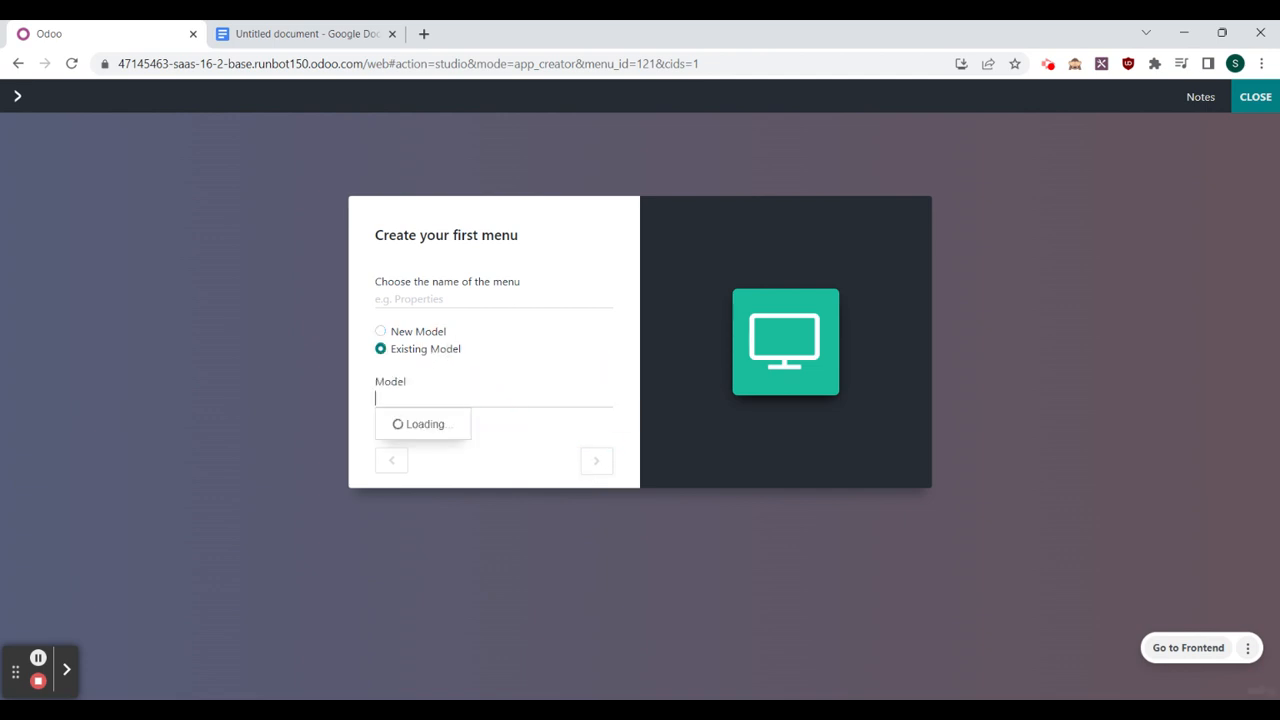
left_click(425, 332)
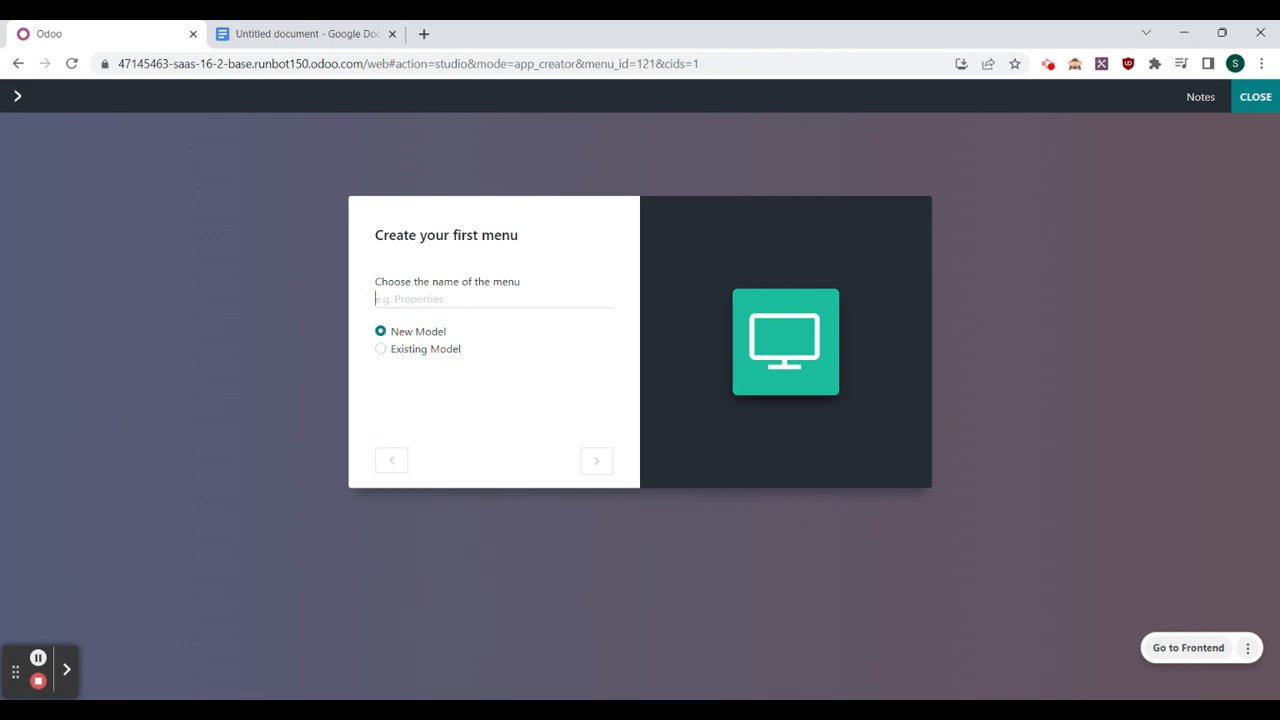
Step: Name the first menu "Assets" and continue with a new model
type("A")
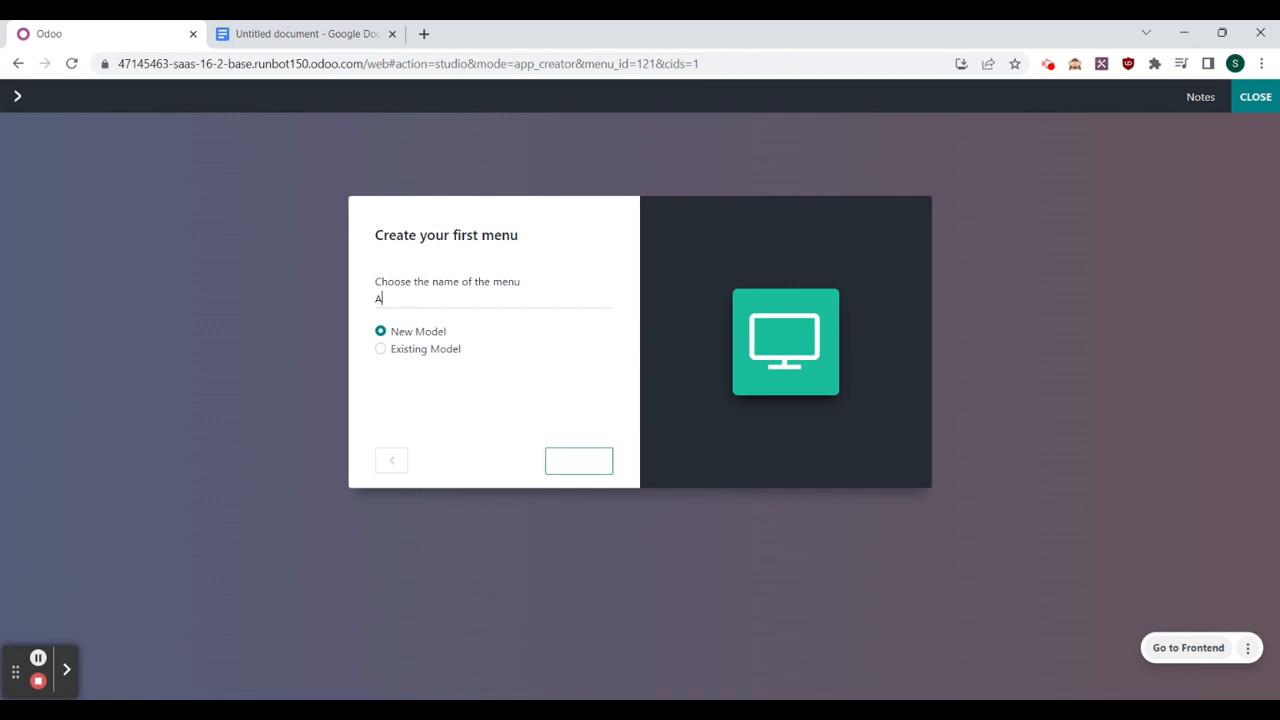
type("ssets")
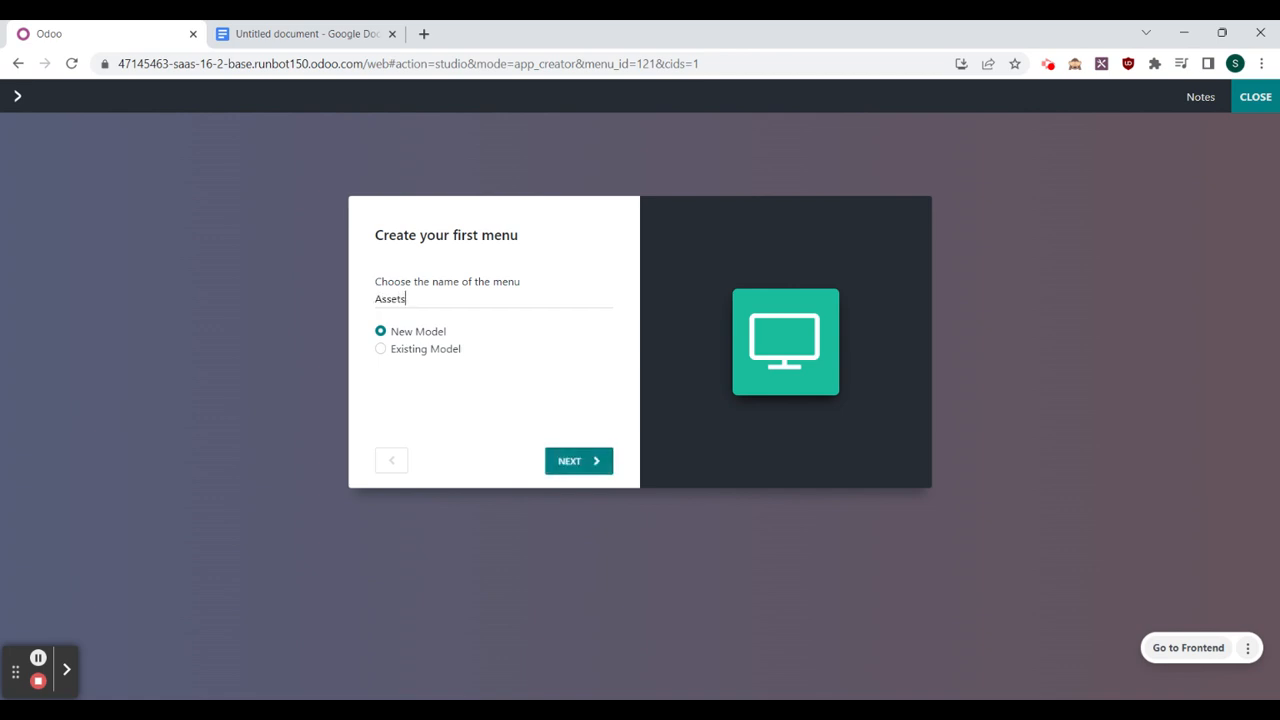
left_click(590, 461)
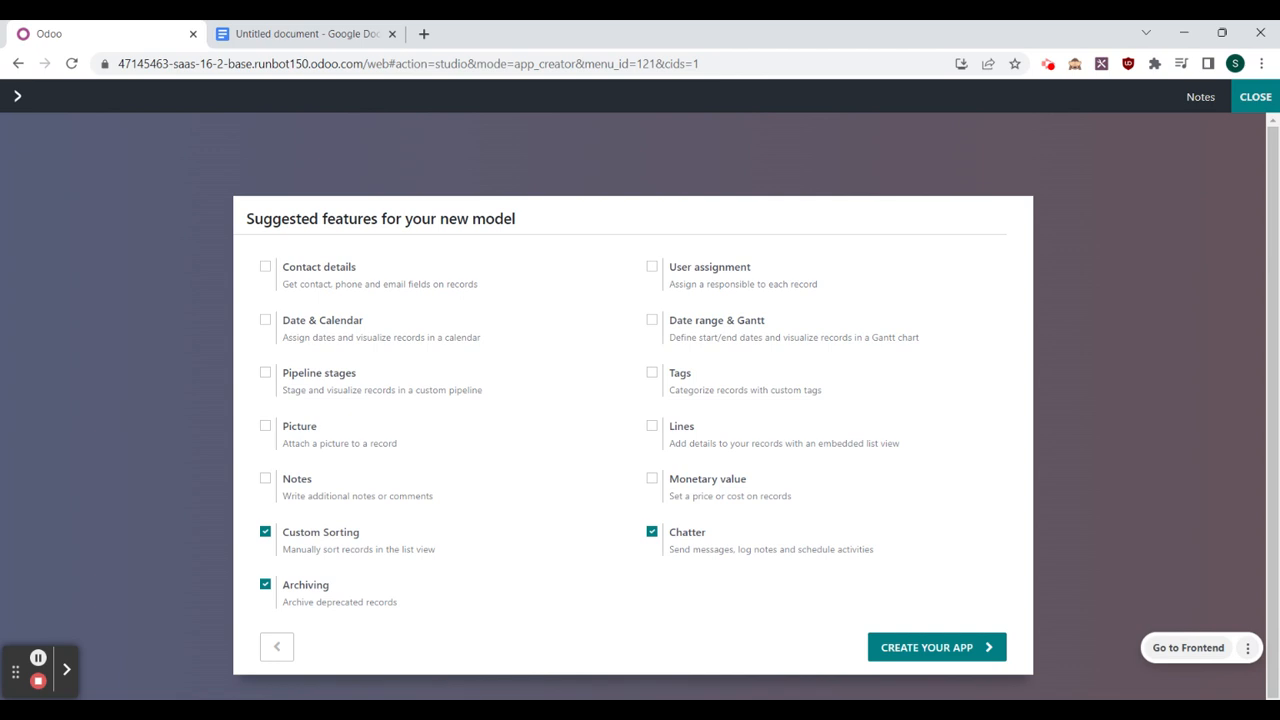
Step: Enable Lines, Tags, User assignment, Date & Calendar, Picture and Notes for the new model, and create the app
left_click(653, 428)
left_click(652, 372)
left_click(653, 270)
left_click(339, 327)
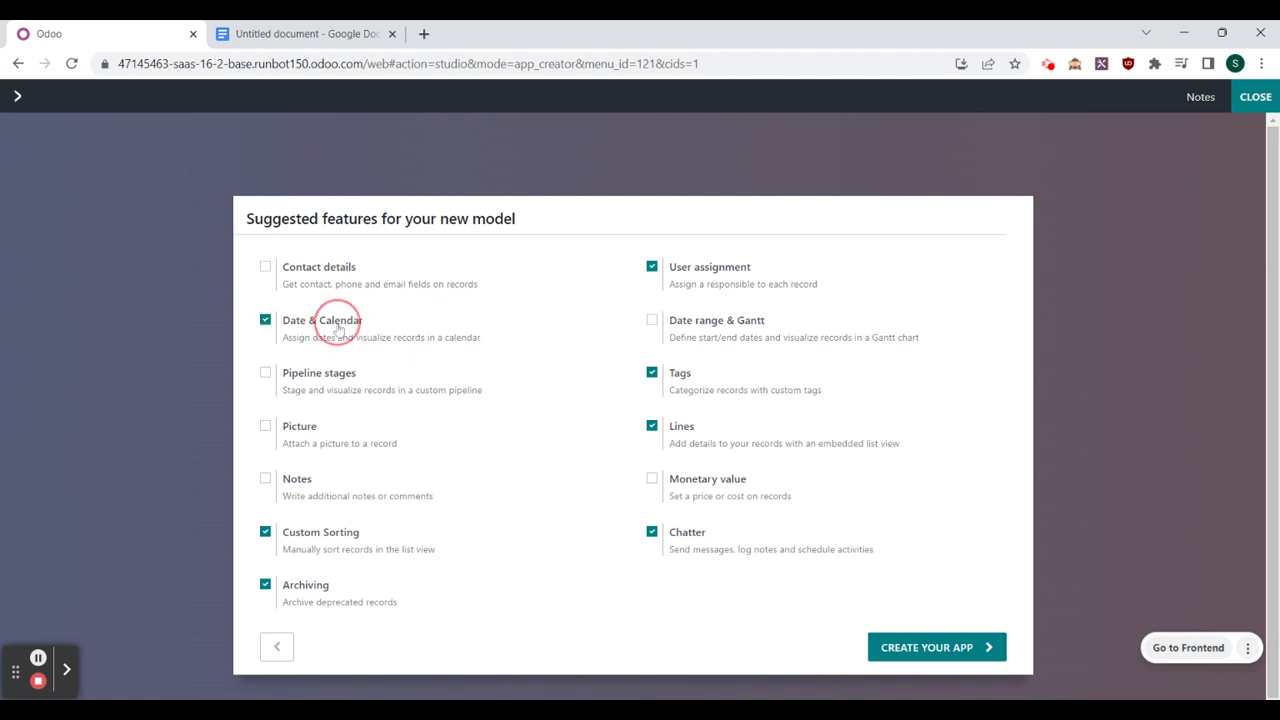
left_click(320, 442)
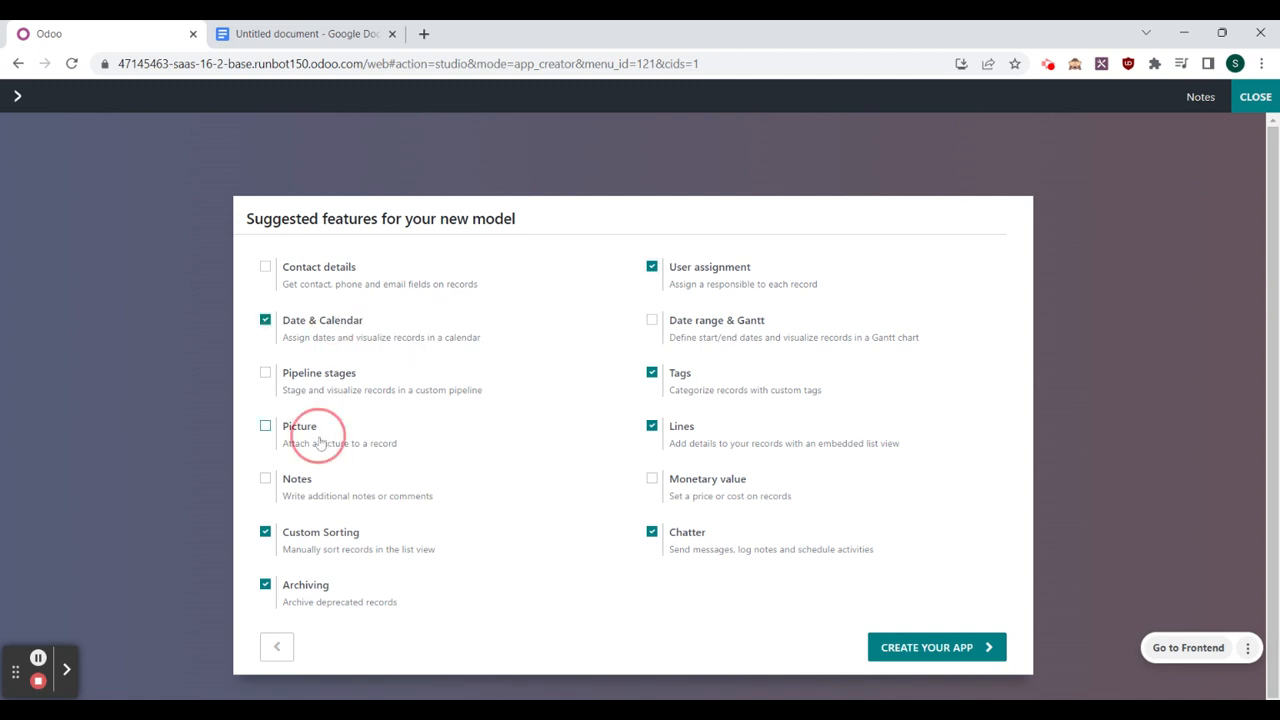
left_click(309, 495)
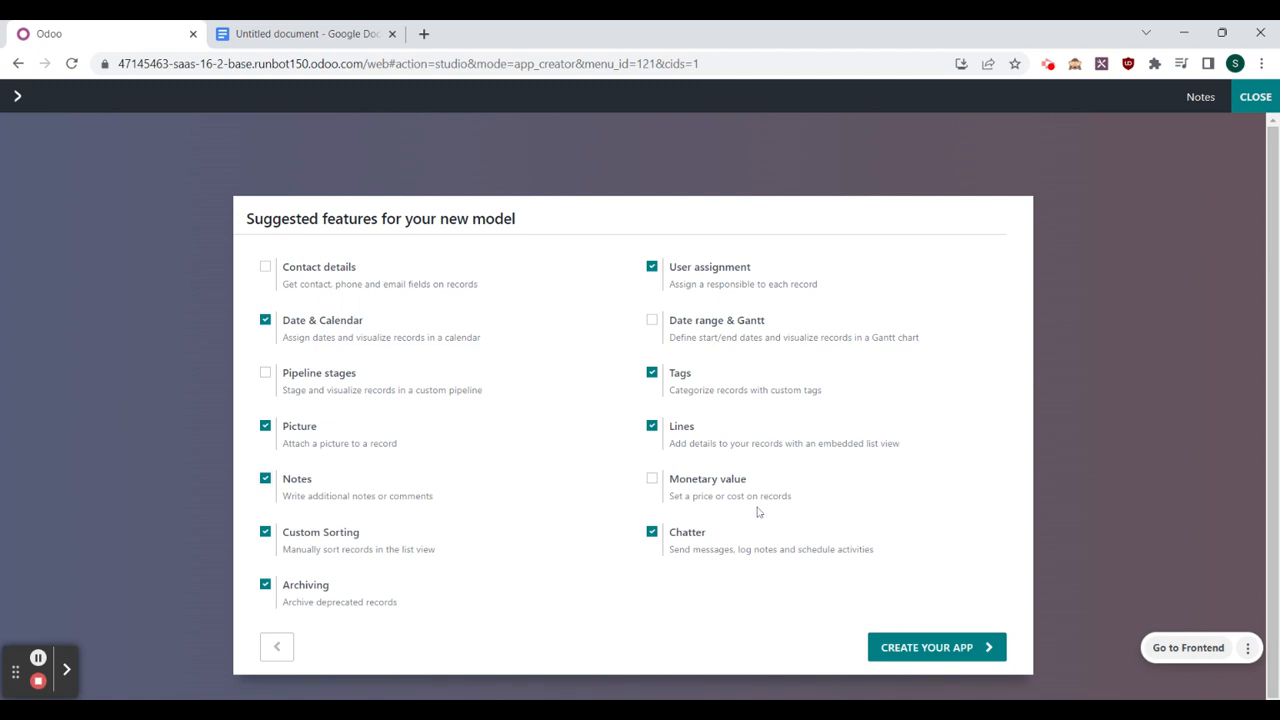
left_click(946, 650)
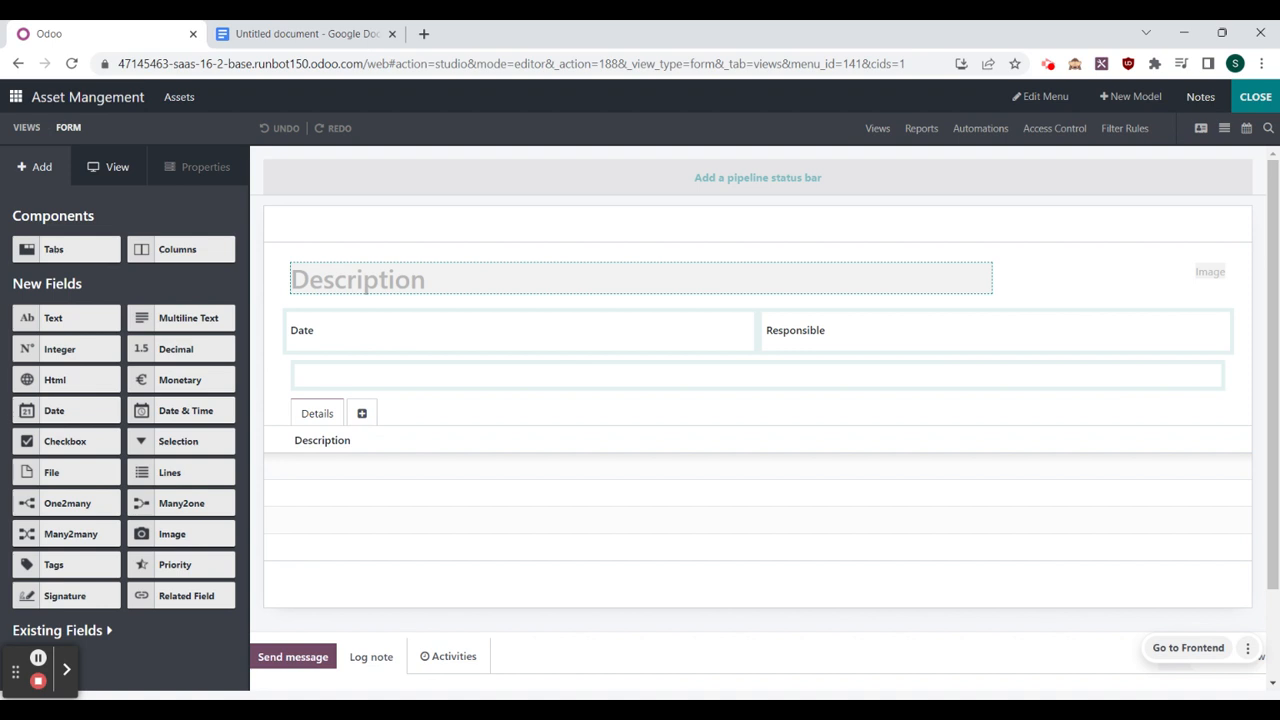
Step: Change the label of the form's Description title field to "Asset"
left_click(421, 284)
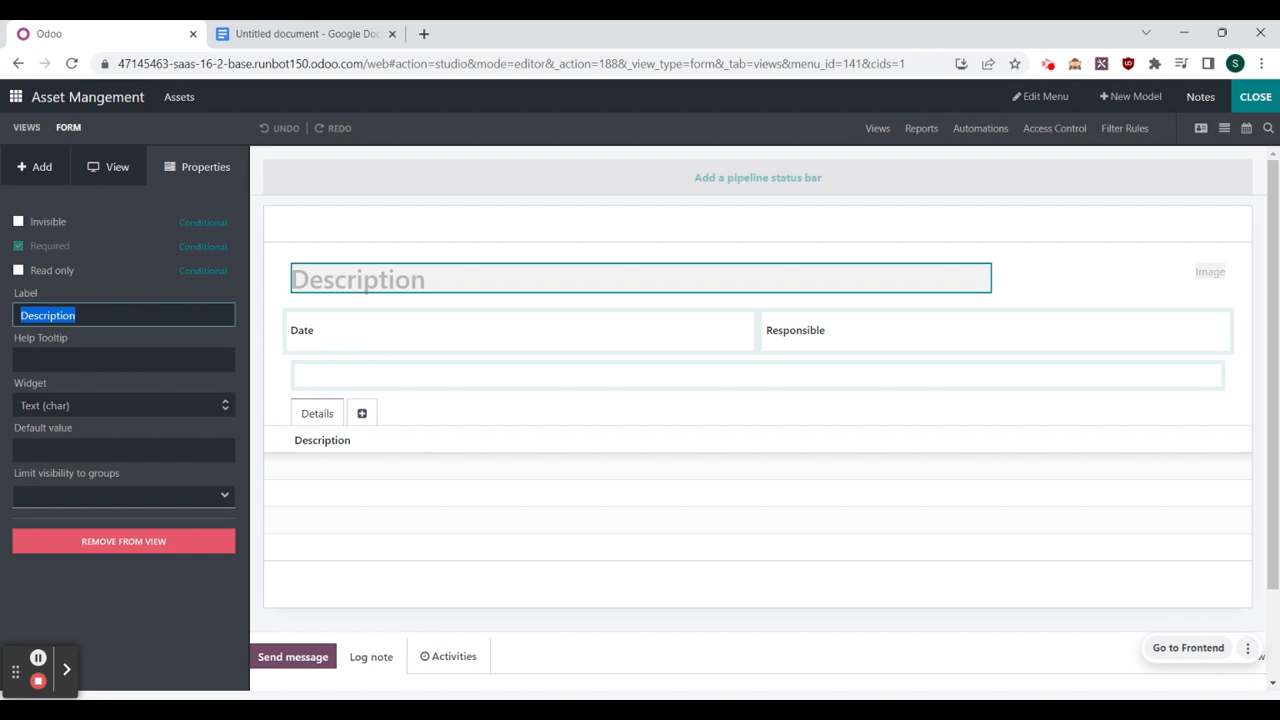
type("Asset")
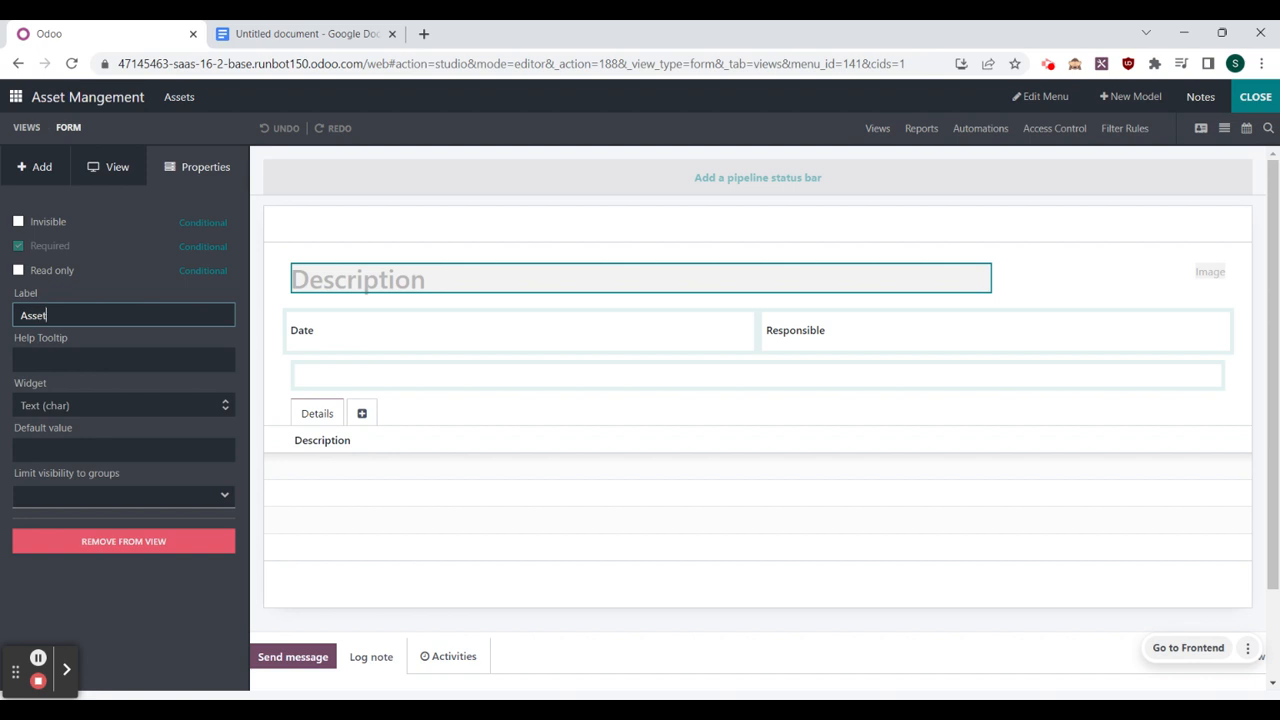
key("Return")
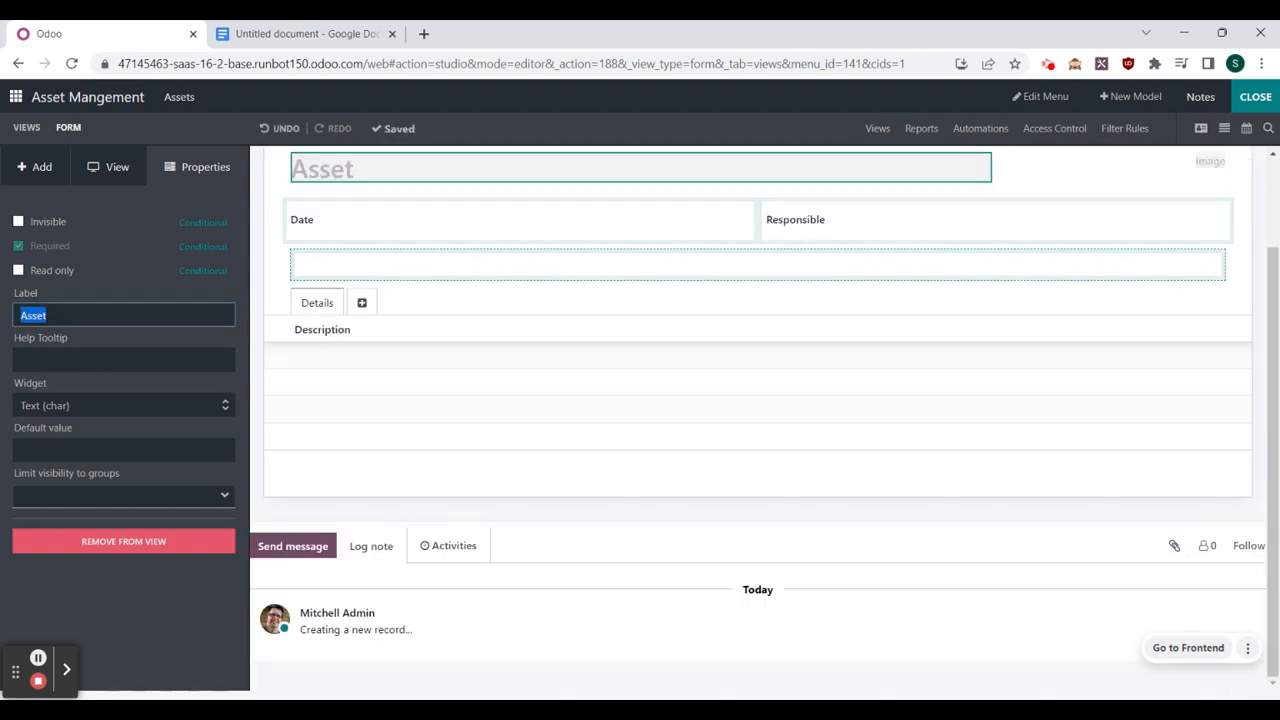
left_click(740, 308)
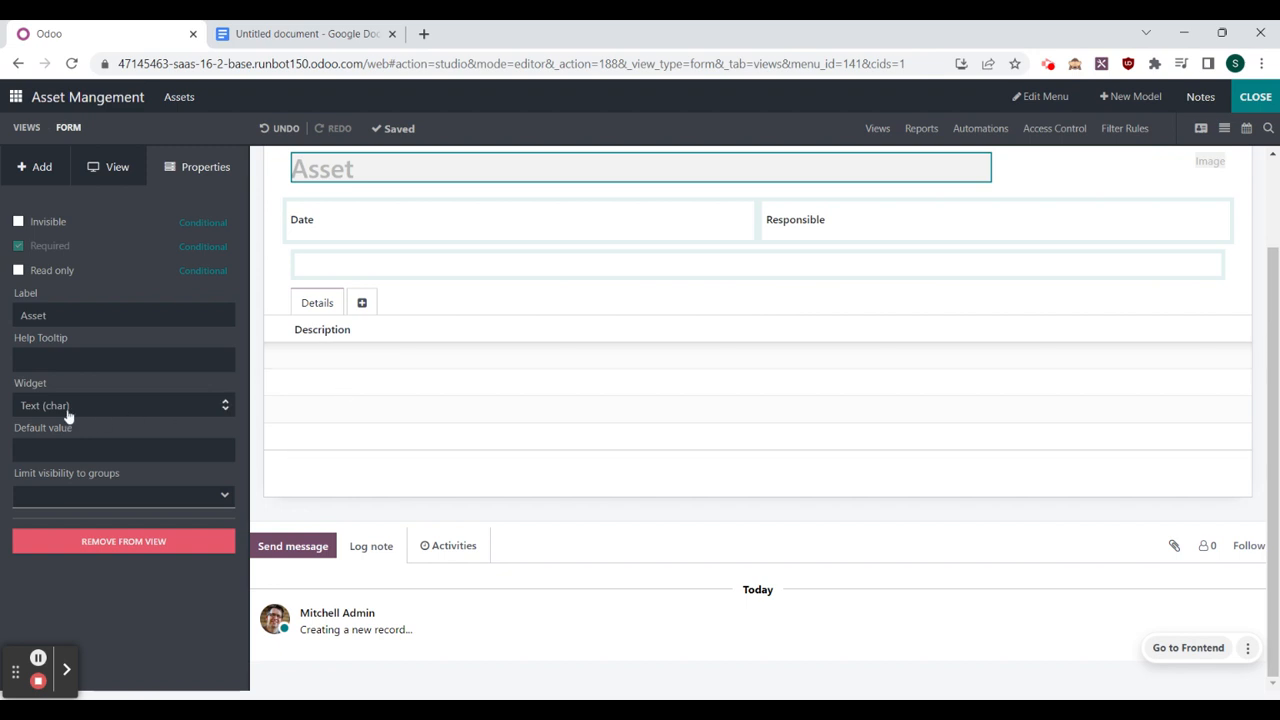
scroll(520, 334, "up", 2)
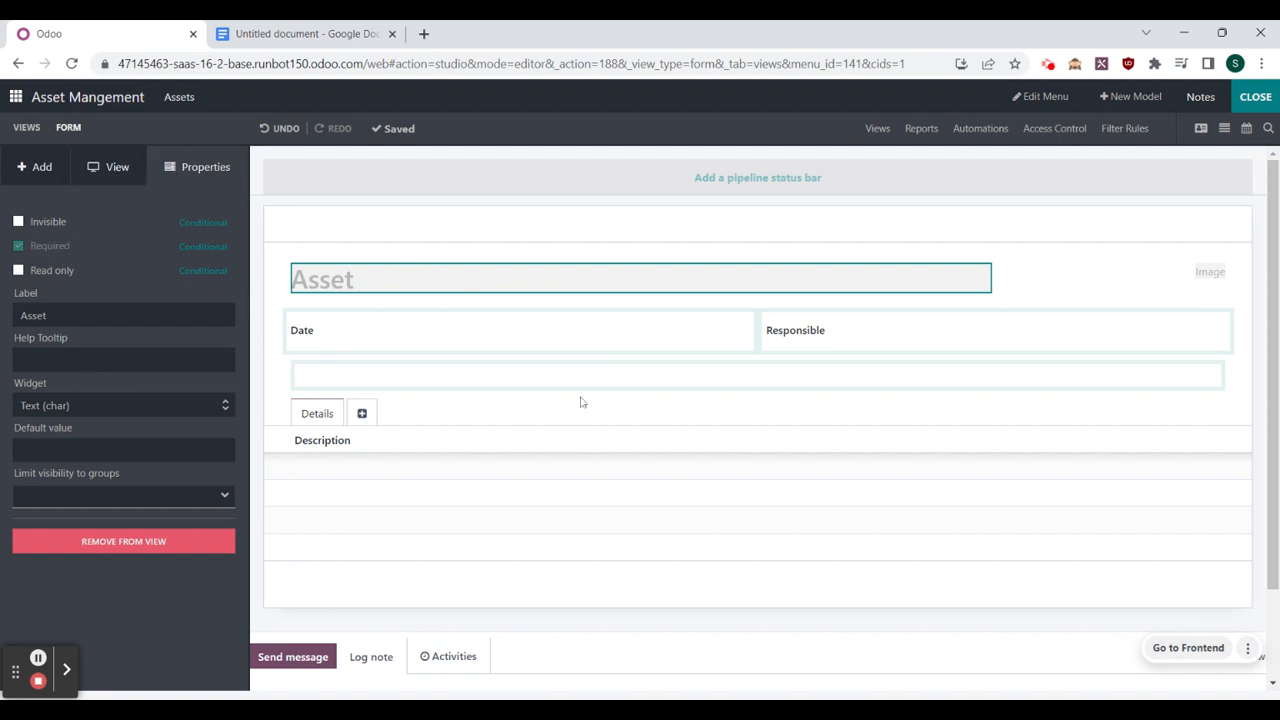
Step: Relabel the form's Date field as "Date Assigned"
left_click(341, 340)
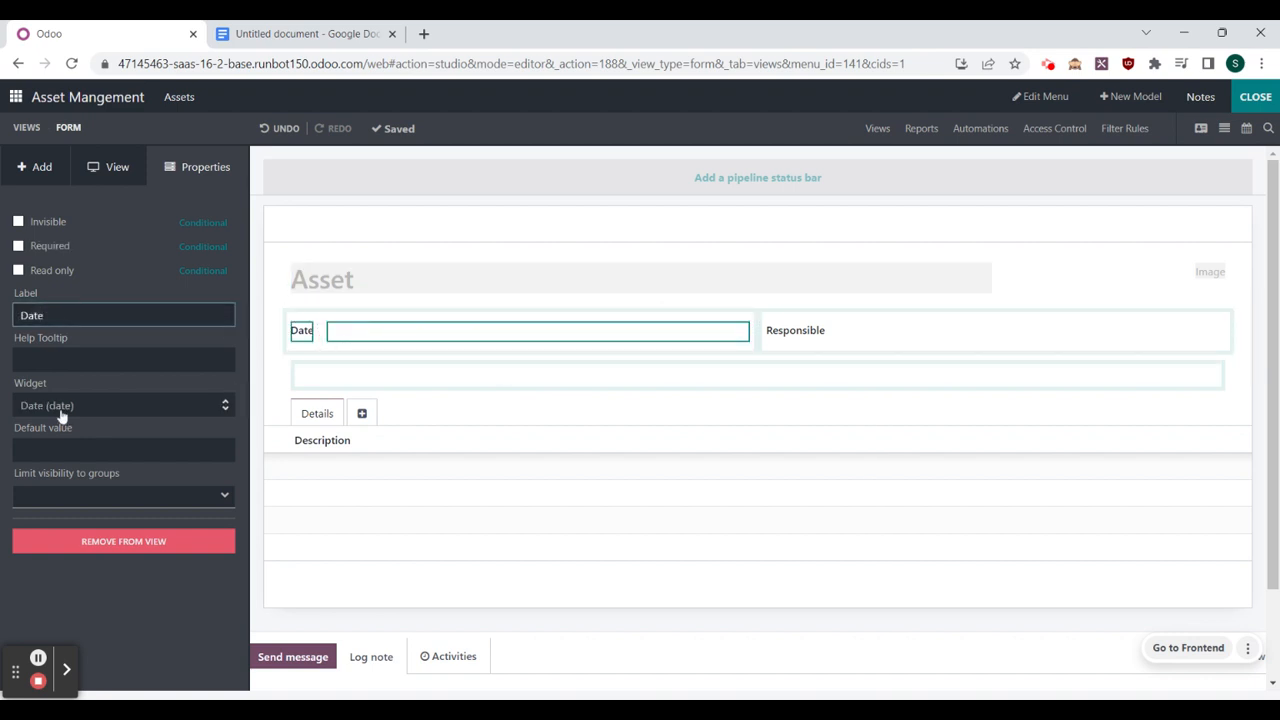
key("BackSpace")
key("BackSpace")
key("BackSpace")
key("BackSpace")
type("Date Assigned")
key("Return")
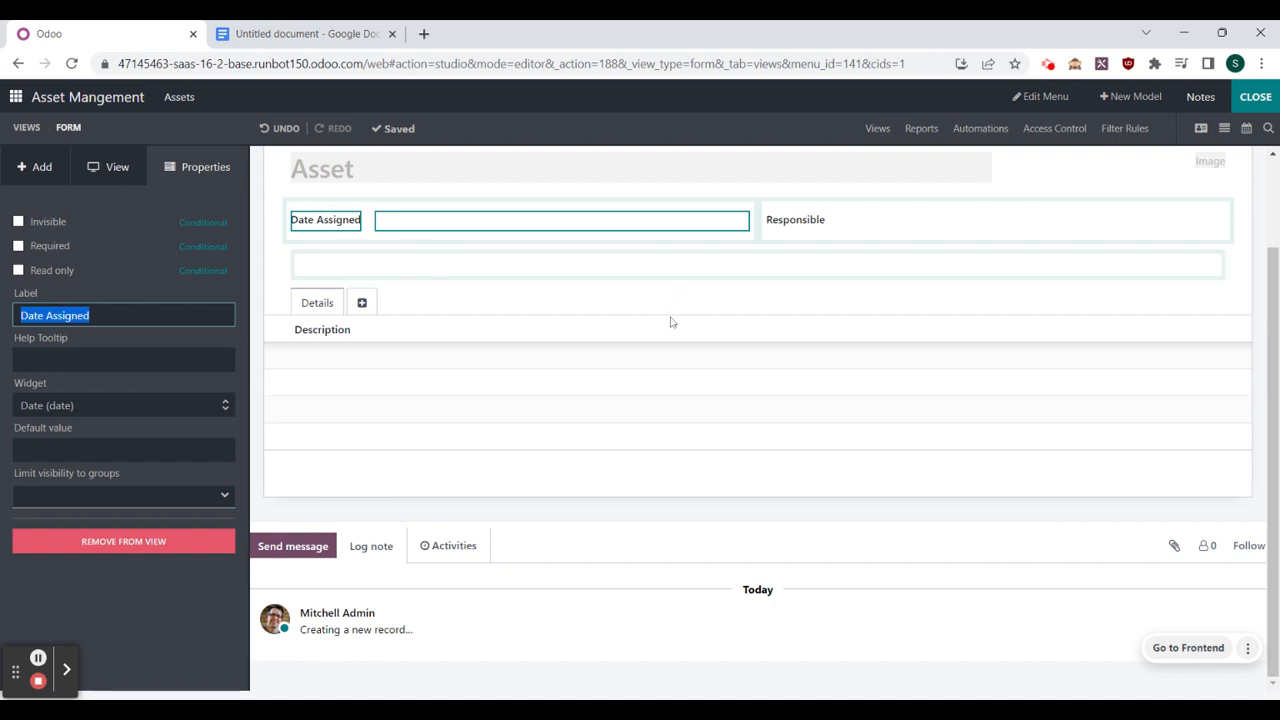
Step: Remove the Responsible field from the form view and confirm the removal
left_click(804, 222)
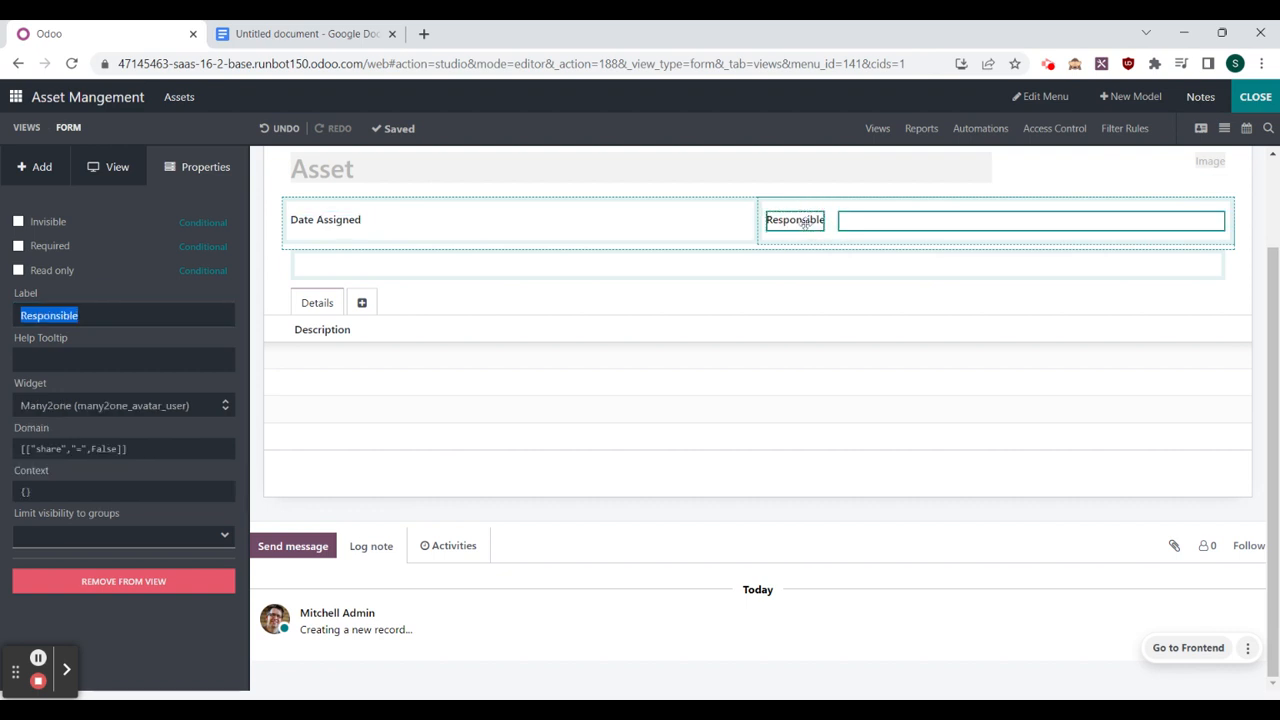
left_click(151, 316)
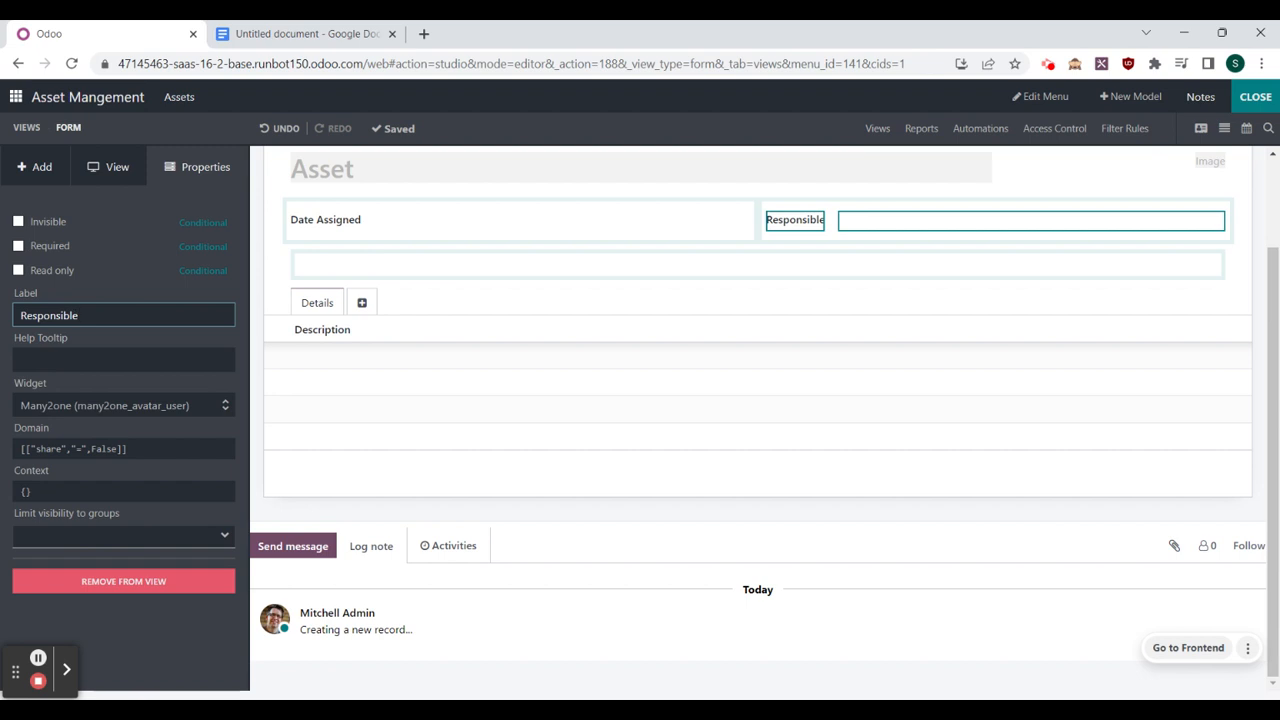
left_click(157, 578)
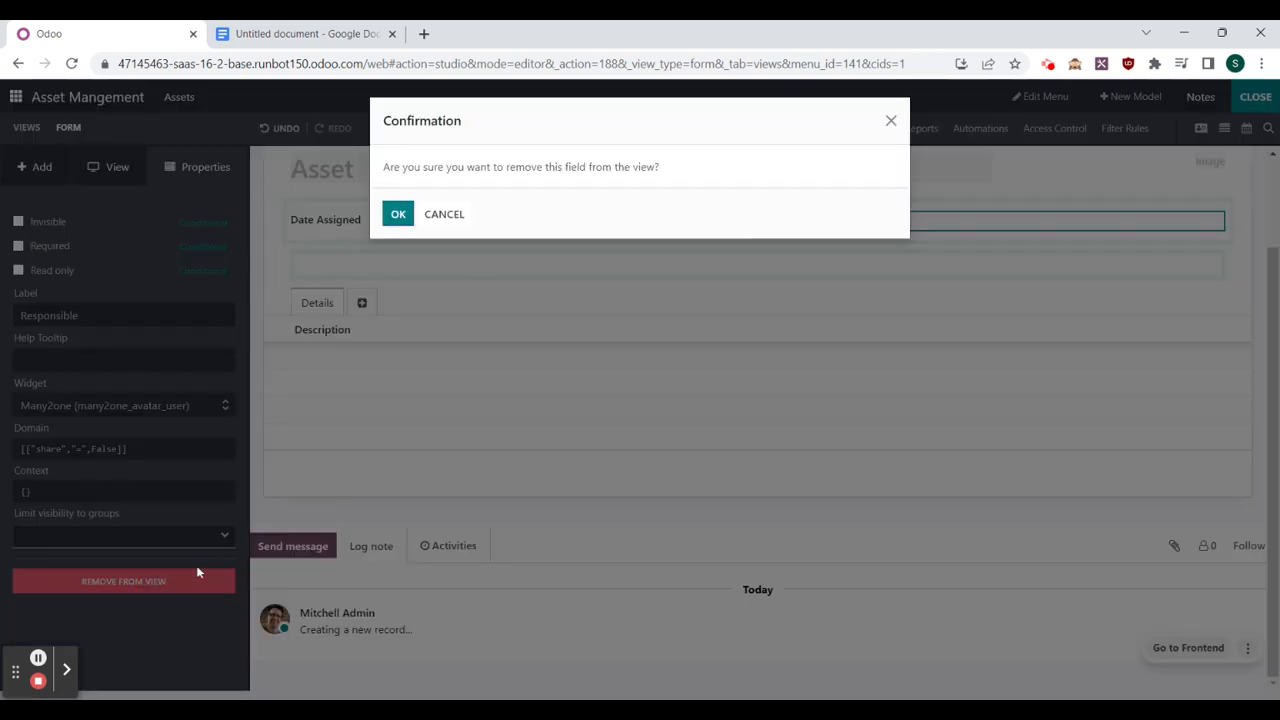
left_click(396, 216)
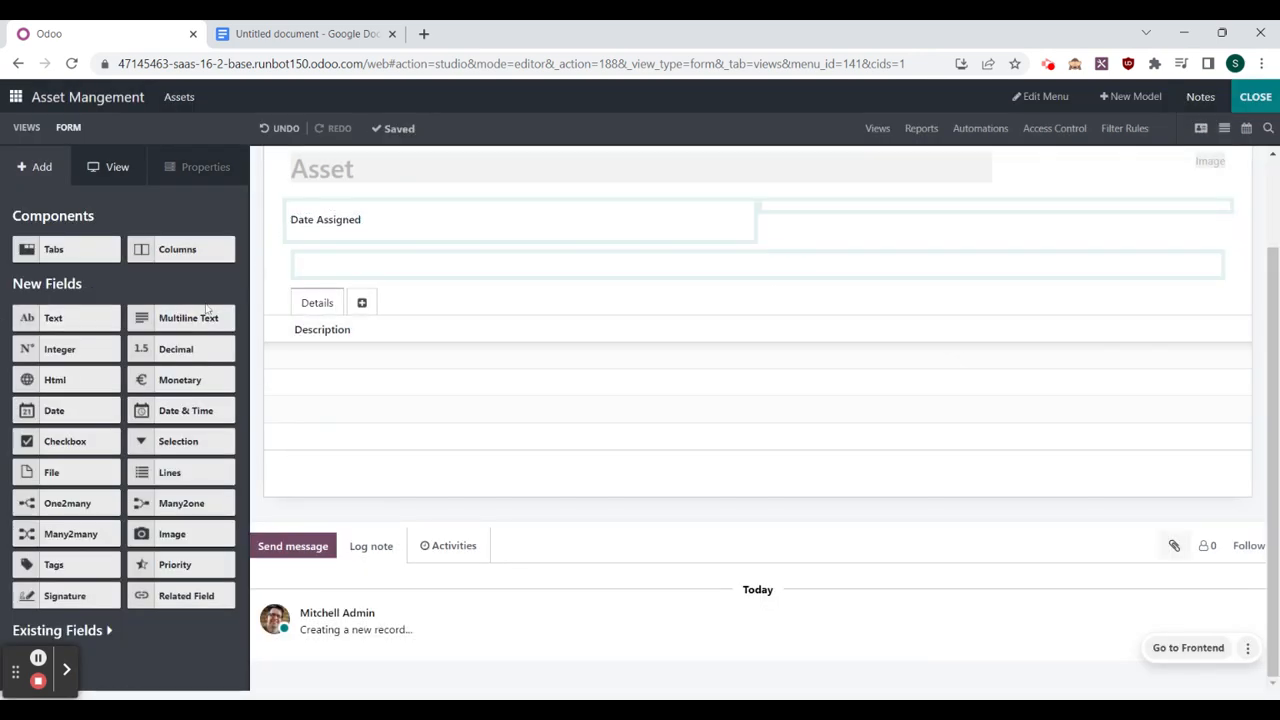
Step: Add a Many2one field above Date Assigned in the form and relate it to the Employee model
scroll(511, 349, "up", 1)
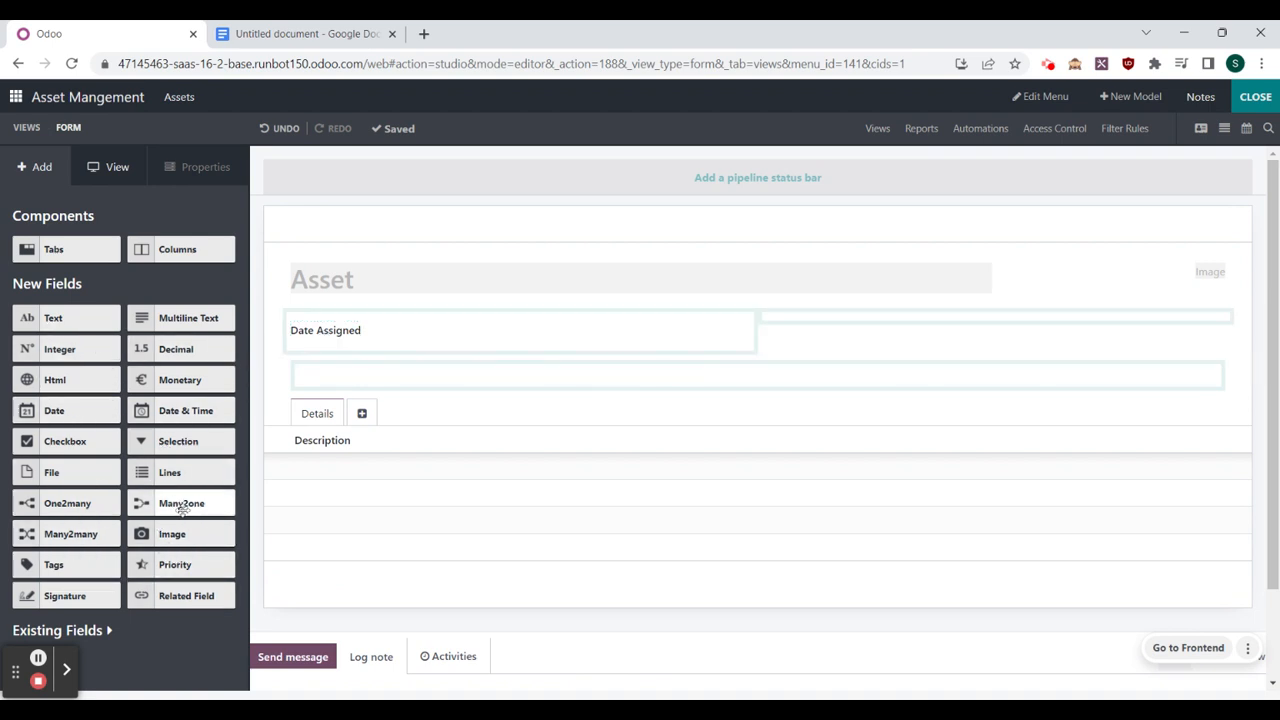
left_click_drag(178, 505, 397, 315)
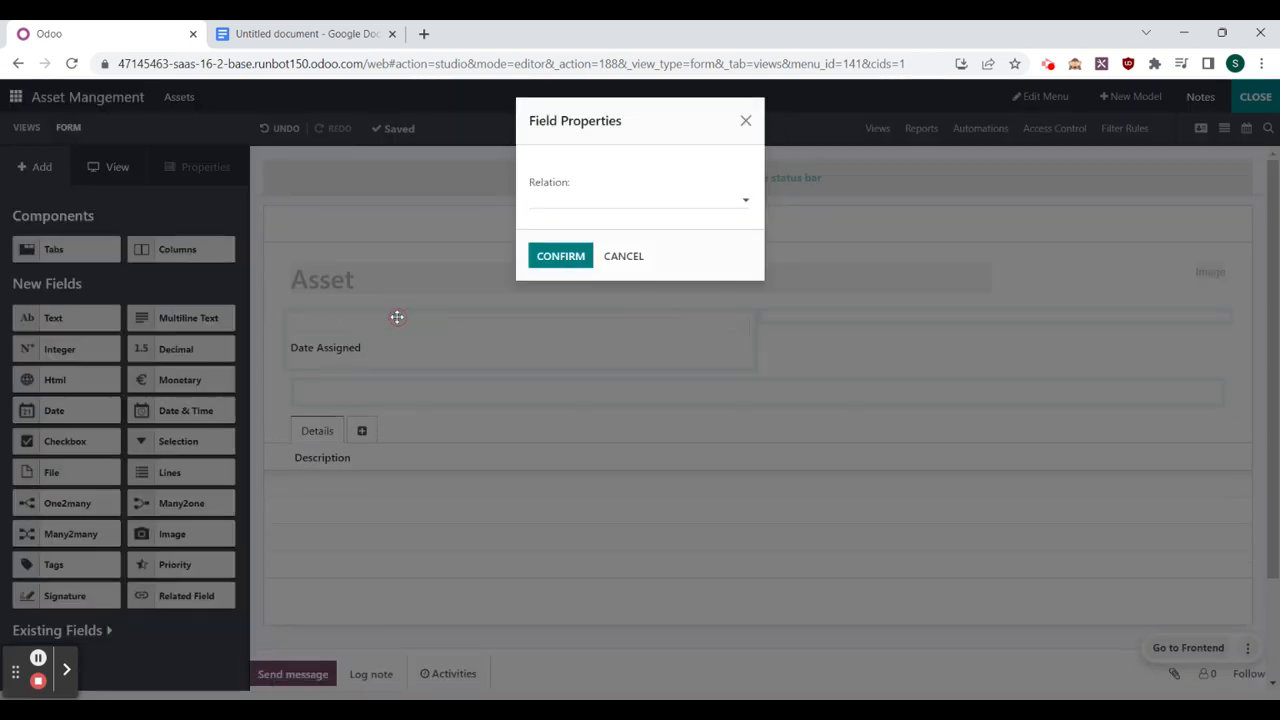
left_click(619, 207)
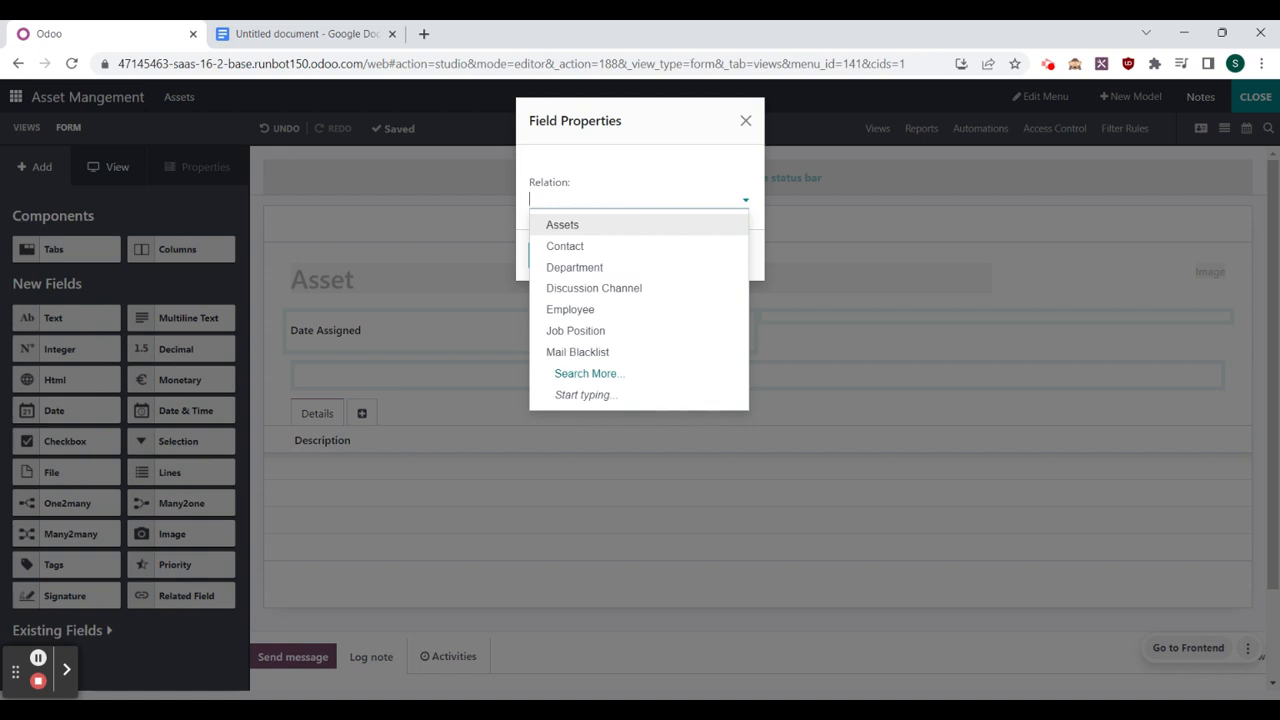
type("emp")
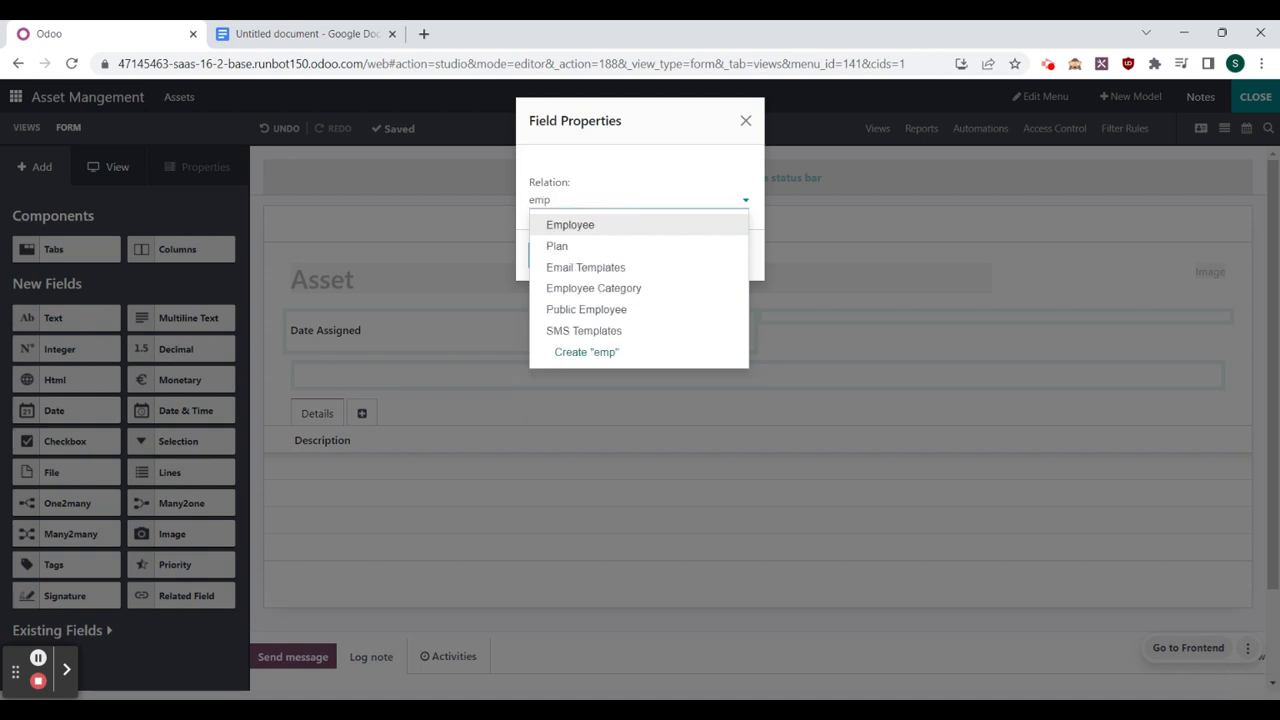
left_click(614, 227)
left_click(560, 254)
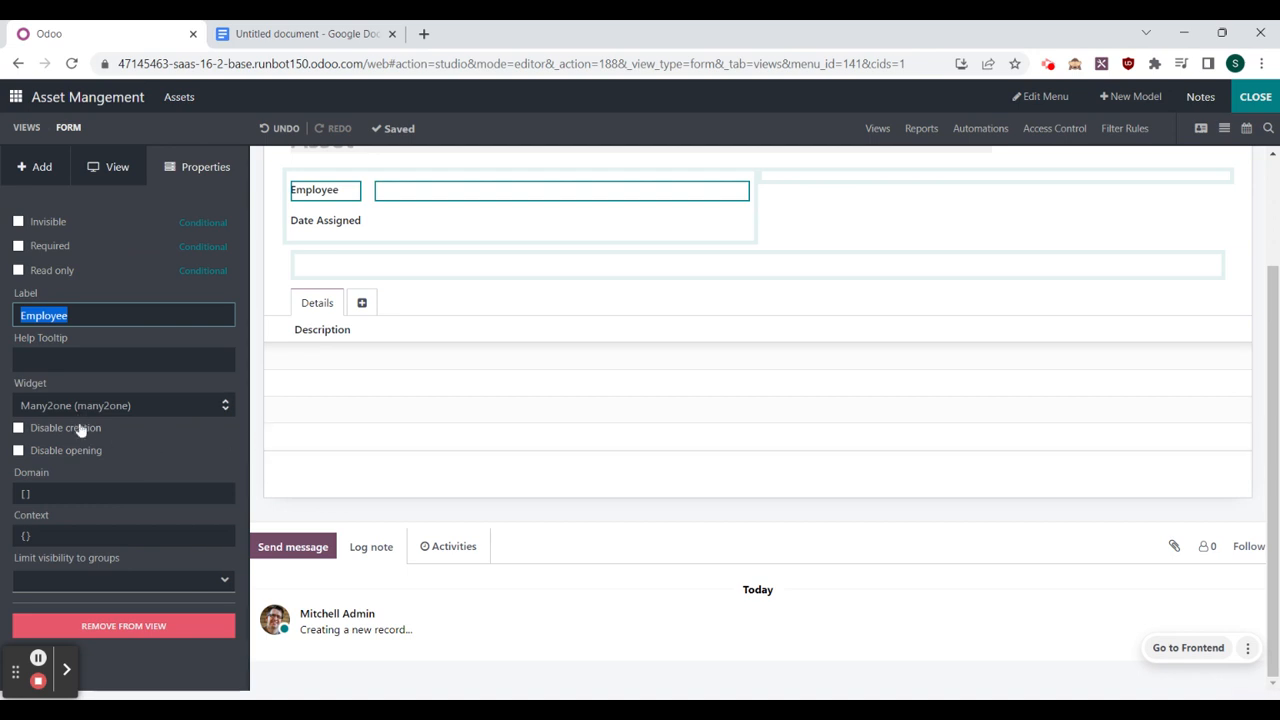
left_click(88, 315)
left_click(57, 248)
left_click(62, 249)
left_click(134, 315)
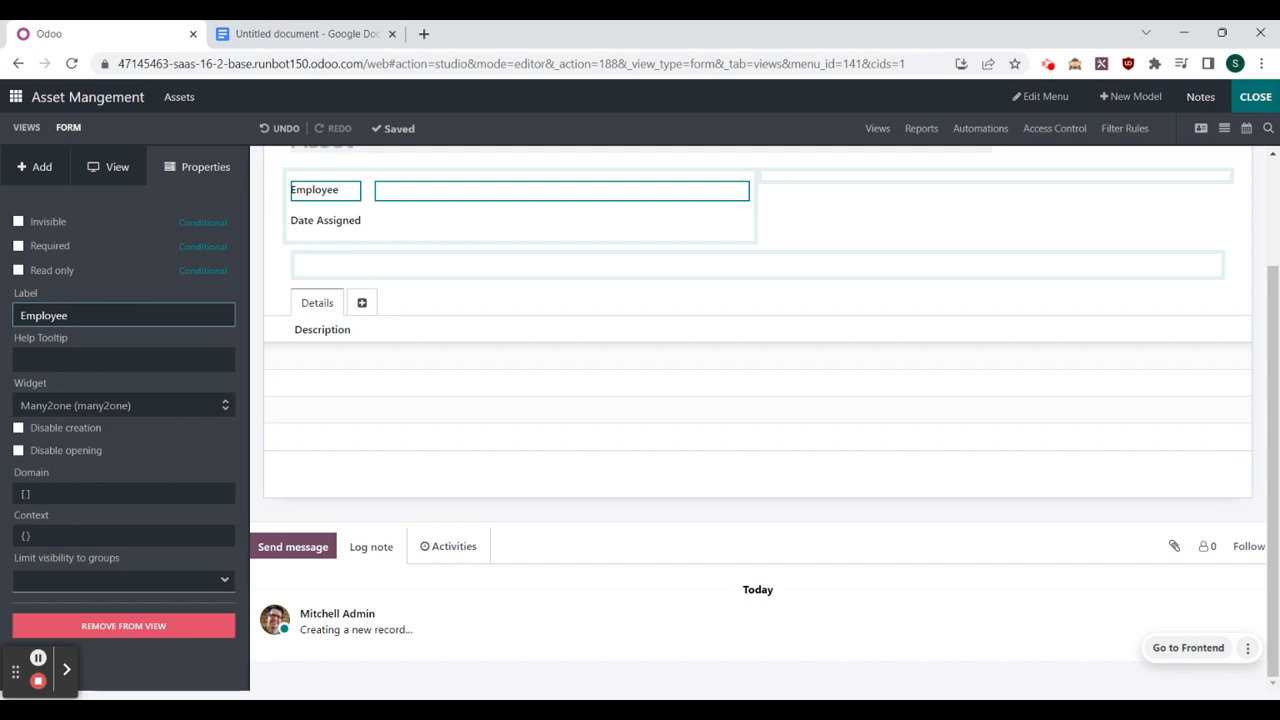
Step: Exit Studio and test the new asset record's Employee field by choosing several different employees
left_click(1255, 96)
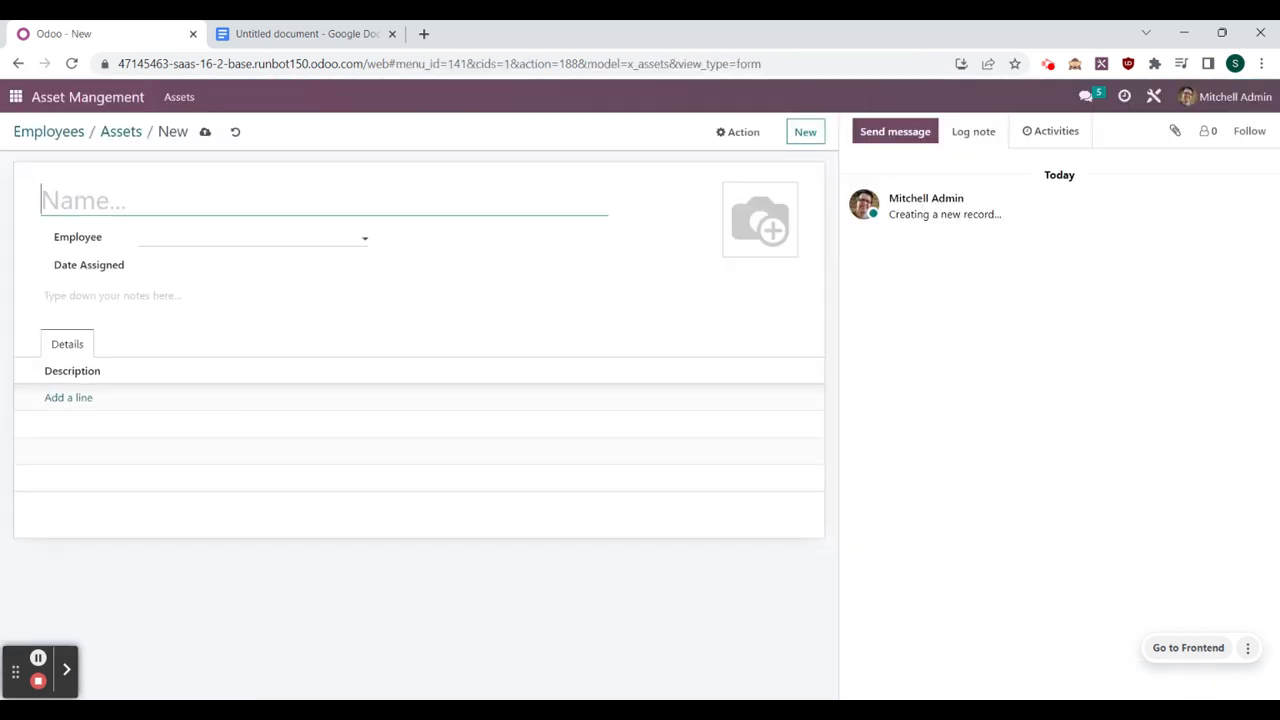
left_click(250, 238)
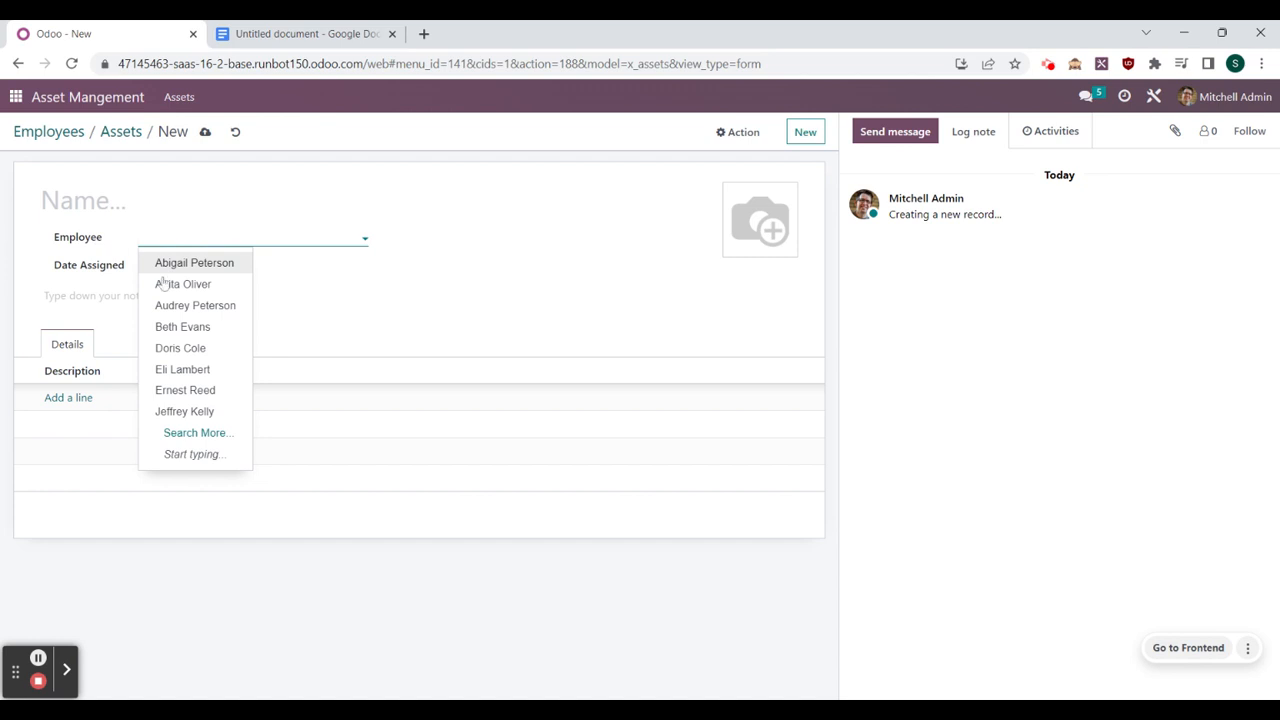
left_click(200, 263)
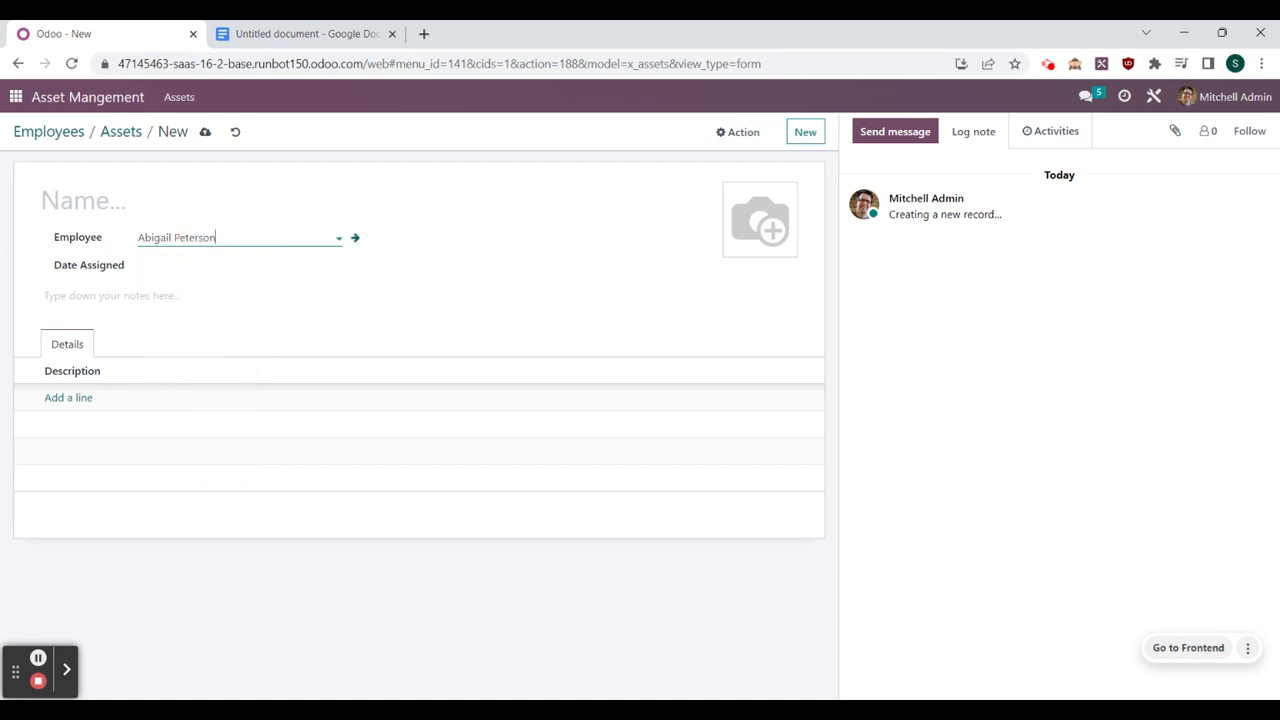
left_click(290, 237)
left_click(195, 305)
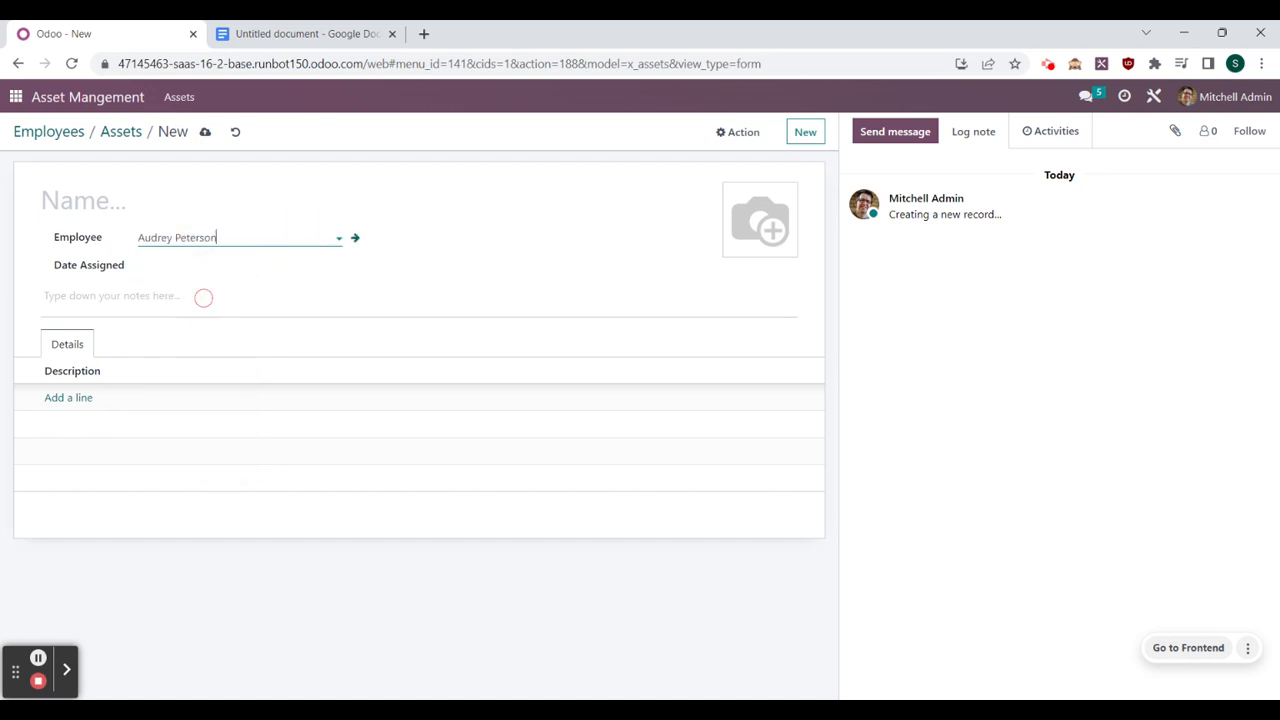
left_click(244, 240)
left_click(212, 328)
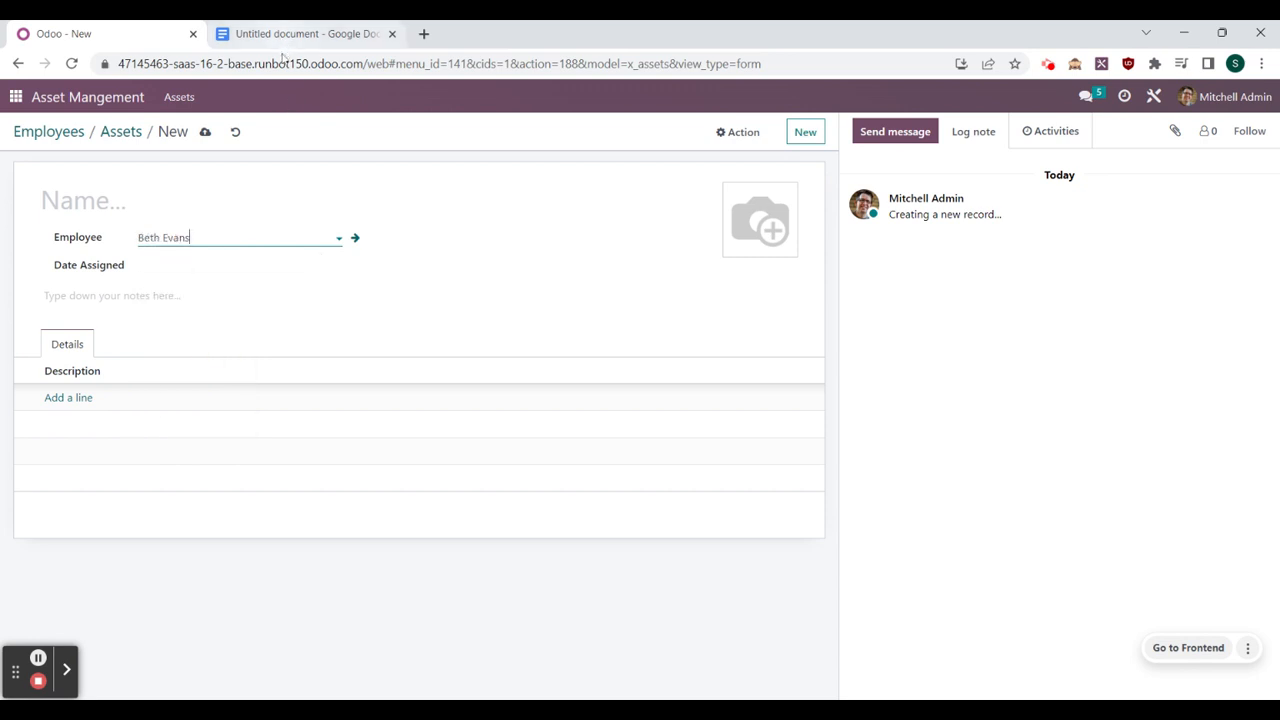
left_click(249, 239)
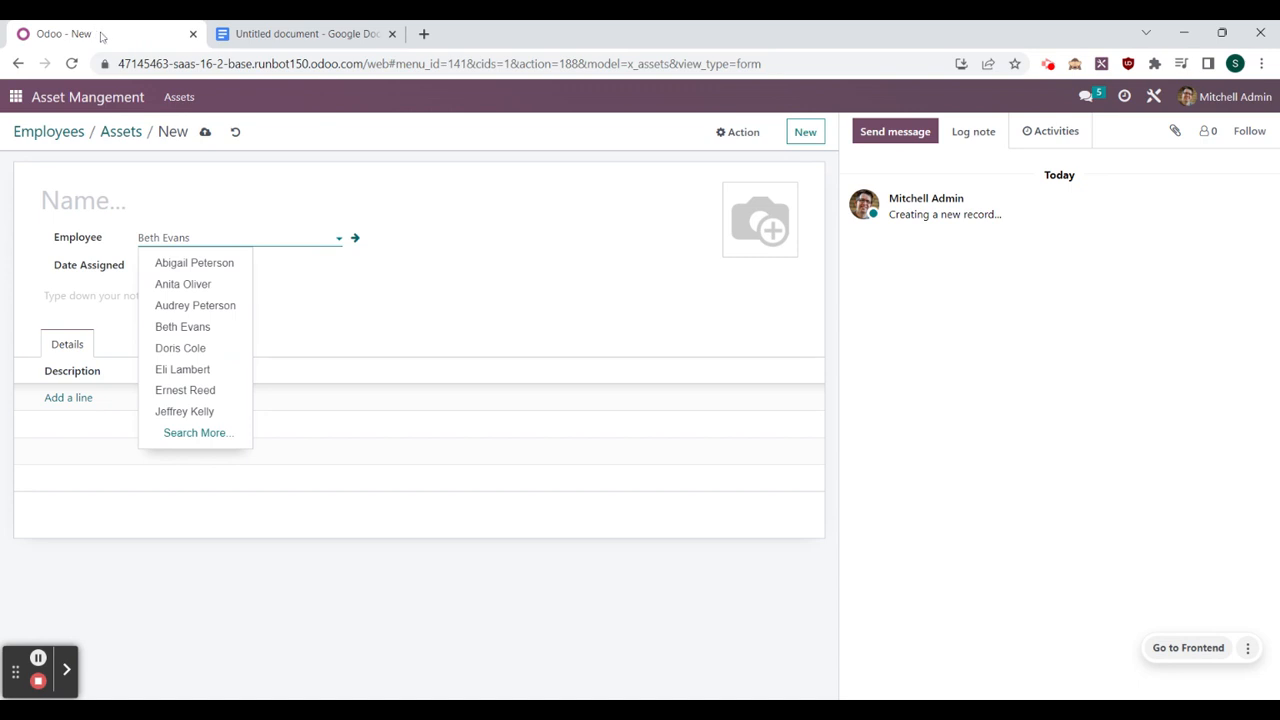
Step: Duplicate the browser tab and open the Employees app in the copy to compare its employee list with the asset form
right_click(101, 37)
left_click(145, 176)
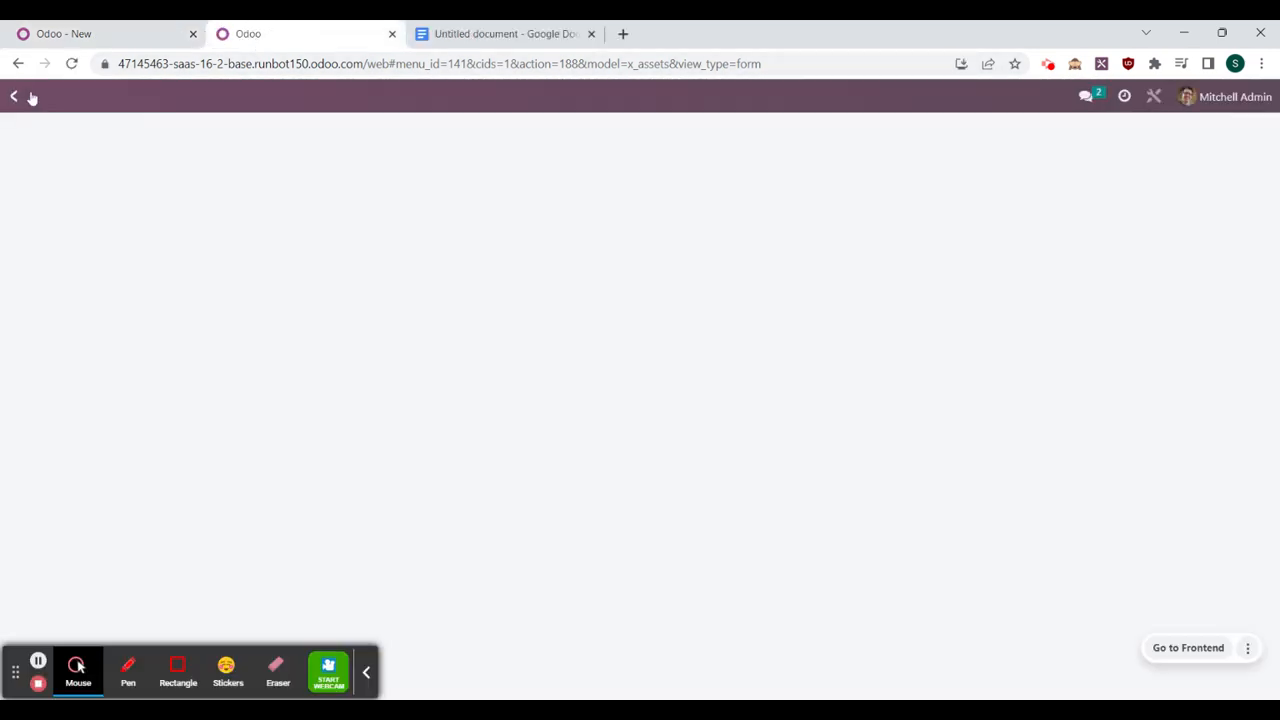
left_click(20, 98)
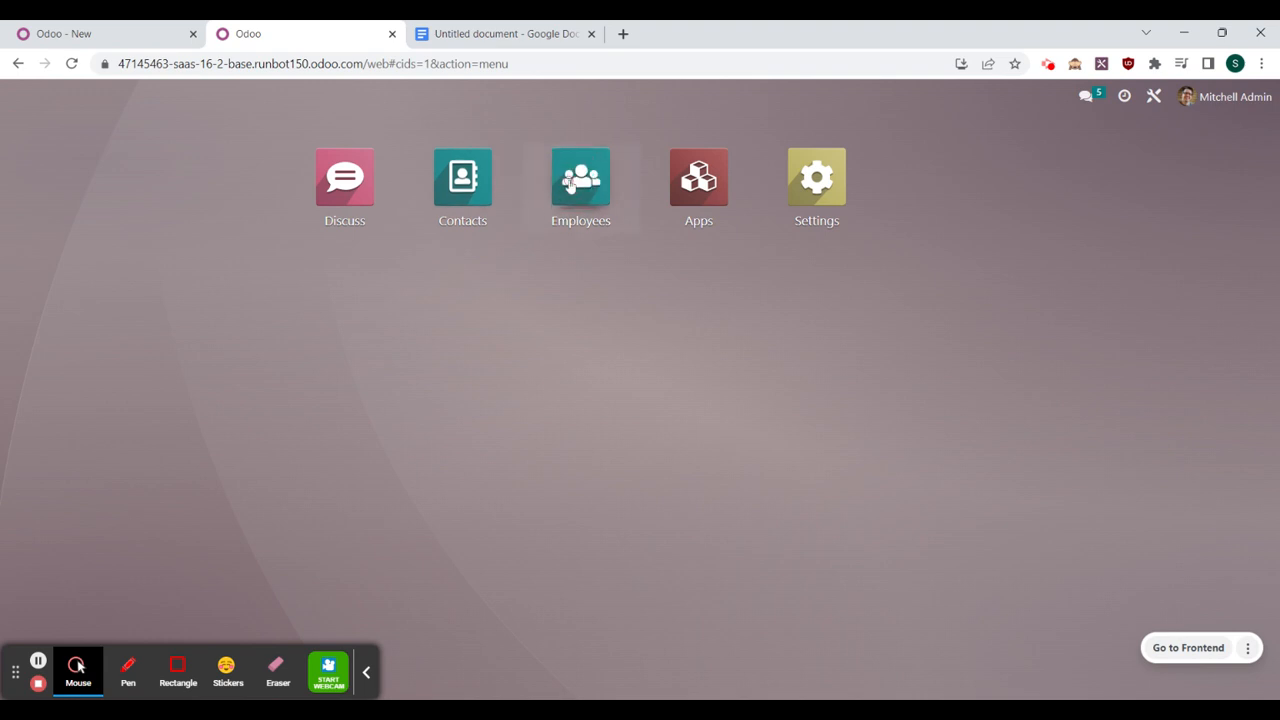
left_click(603, 200)
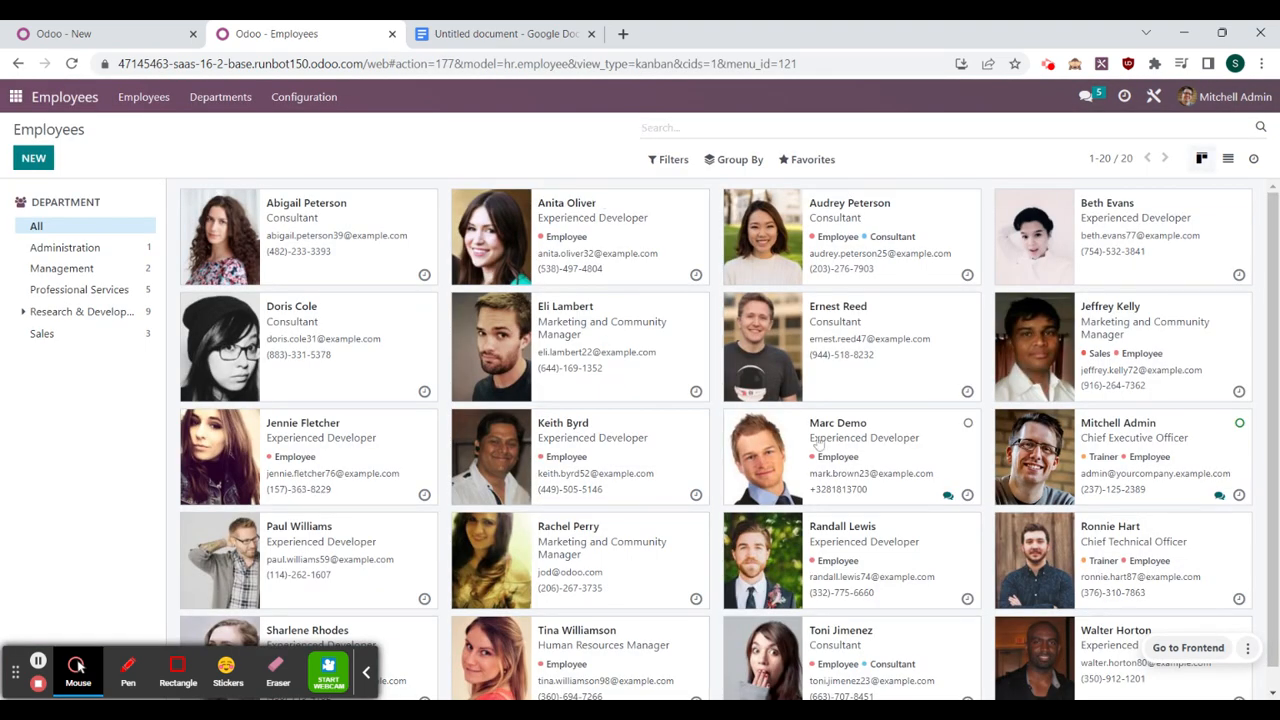
left_click(152, 30)
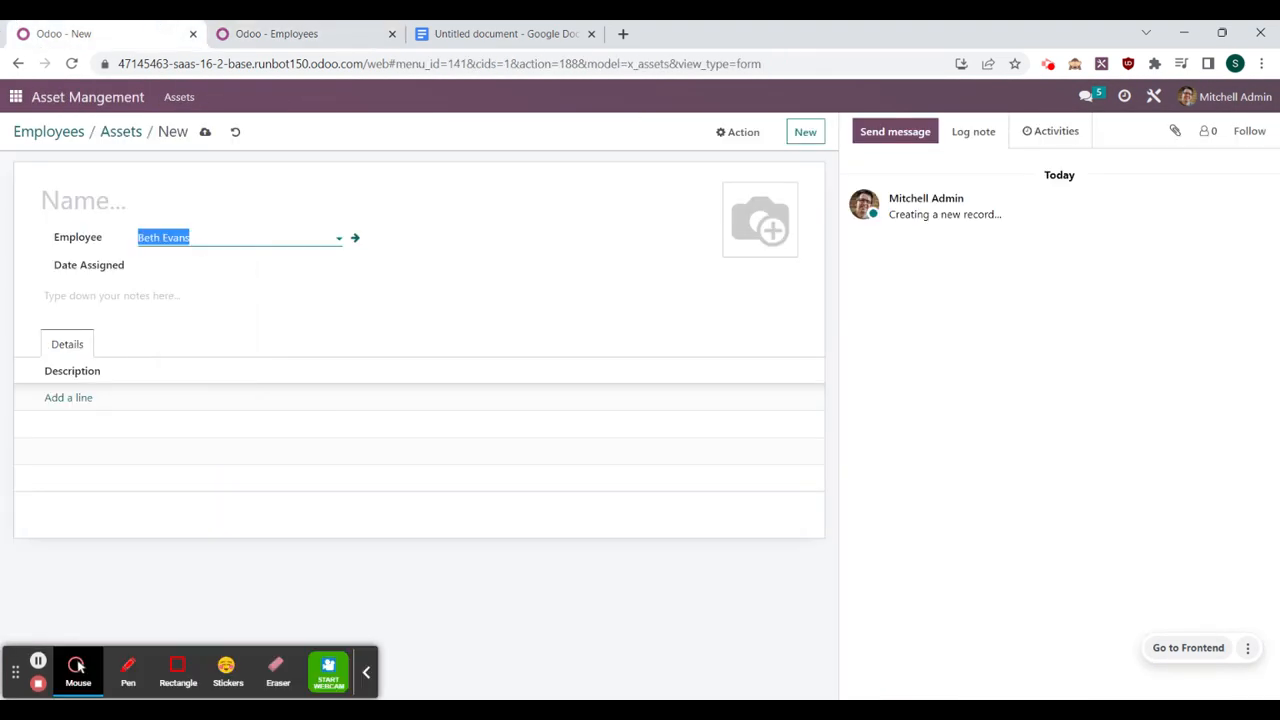
left_click(345, 36)
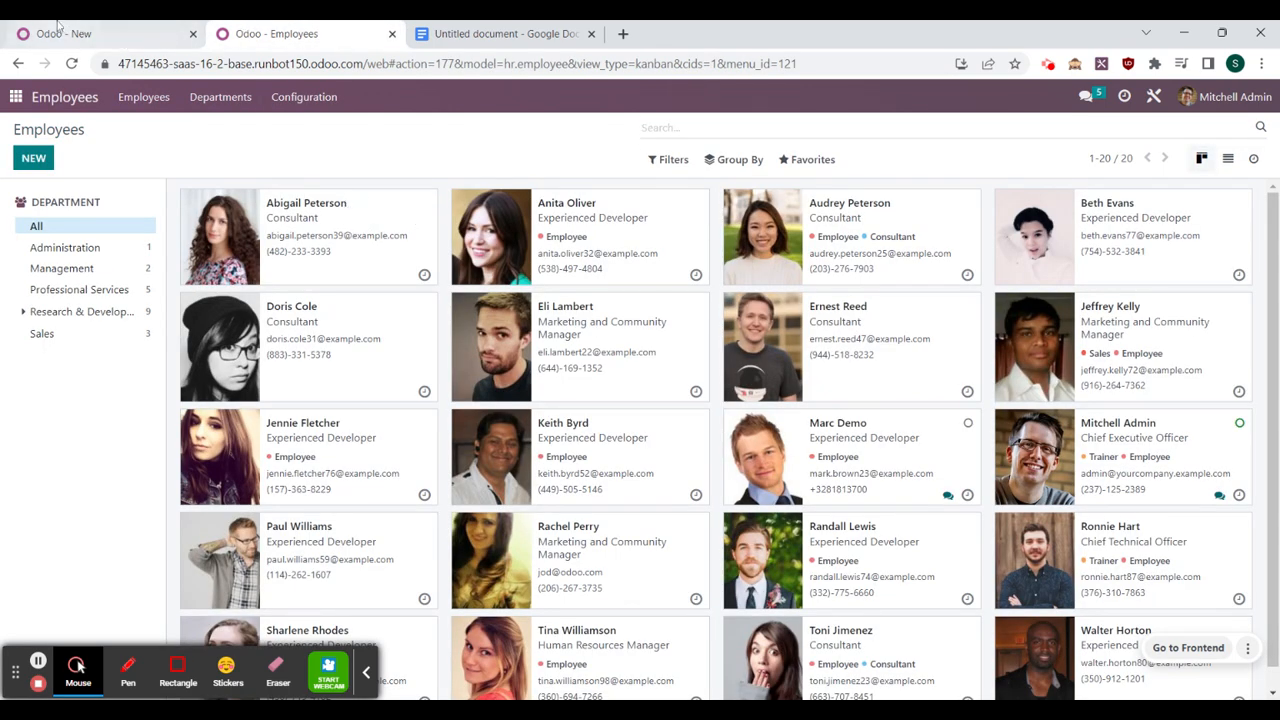
Step: Search for an employee by name to assign in the new asset record, and set Date Assigned to 06/01/2023
left_click(90, 33)
type("abi")
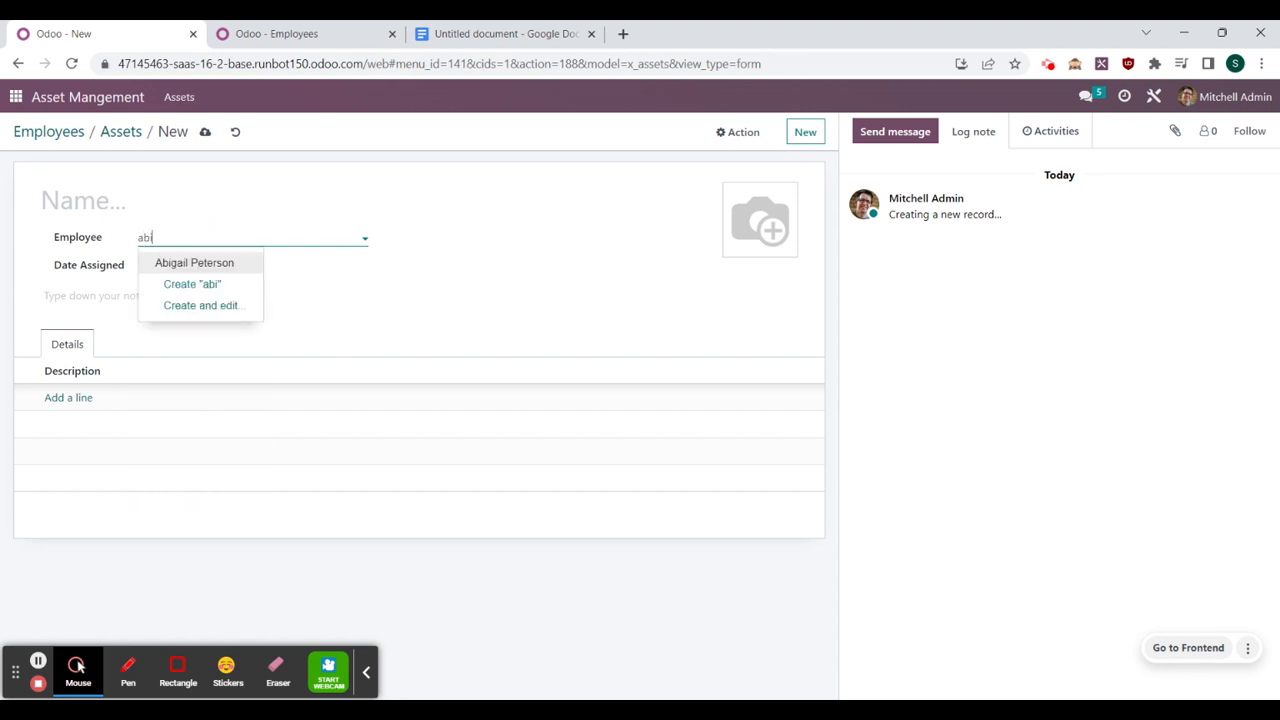
left_click(196, 268)
left_click(197, 272)
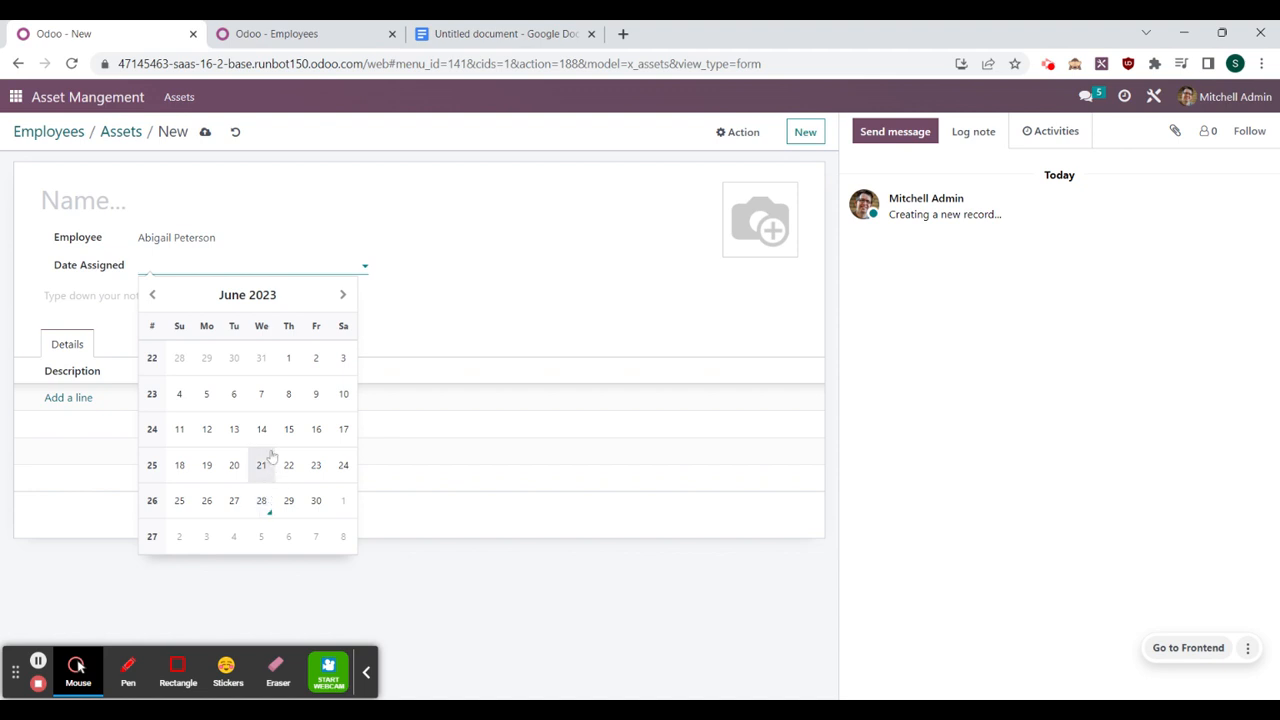
left_click(289, 357)
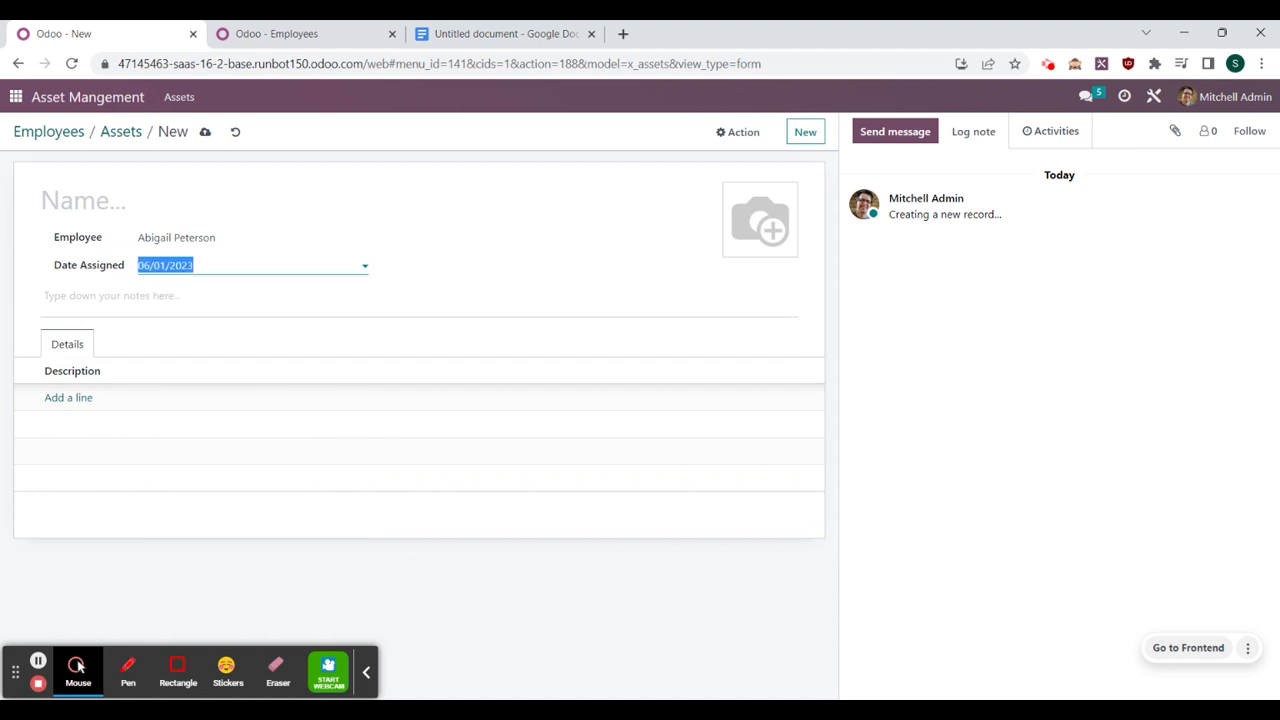
Step: Name the asset record "Dell Laptop" and save it
left_click(270, 201)
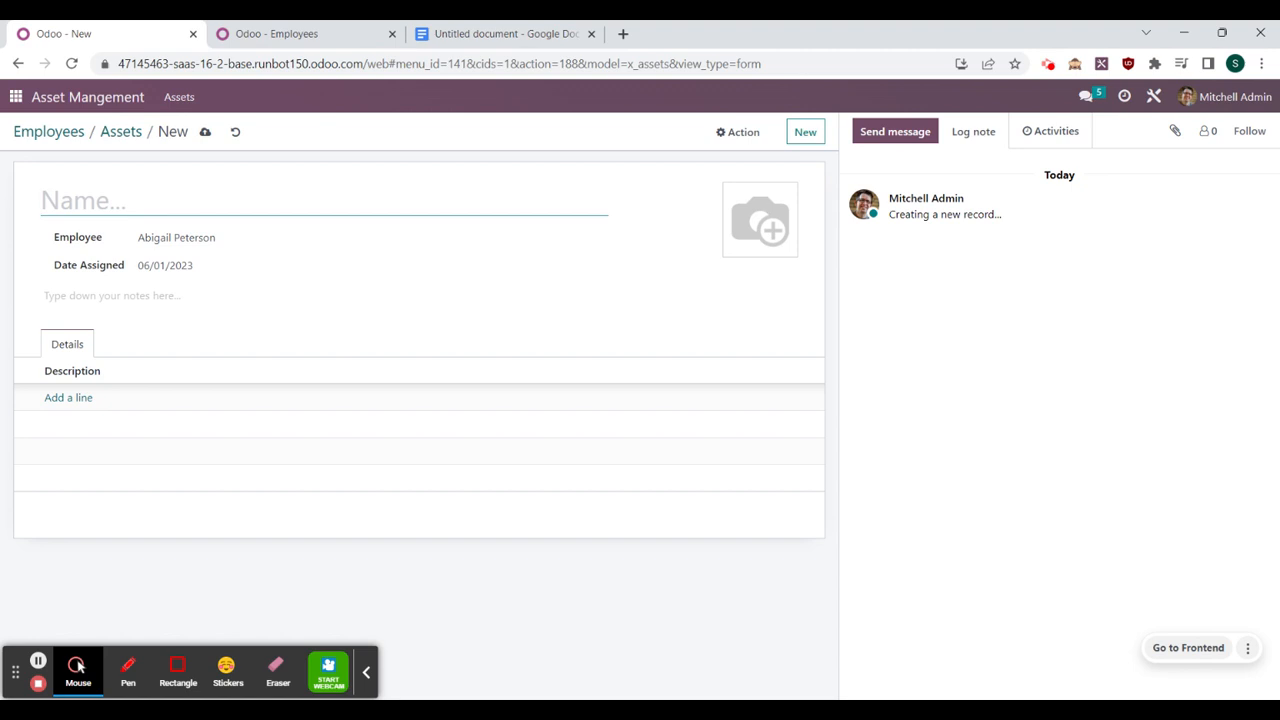
type("Dell Laptop")
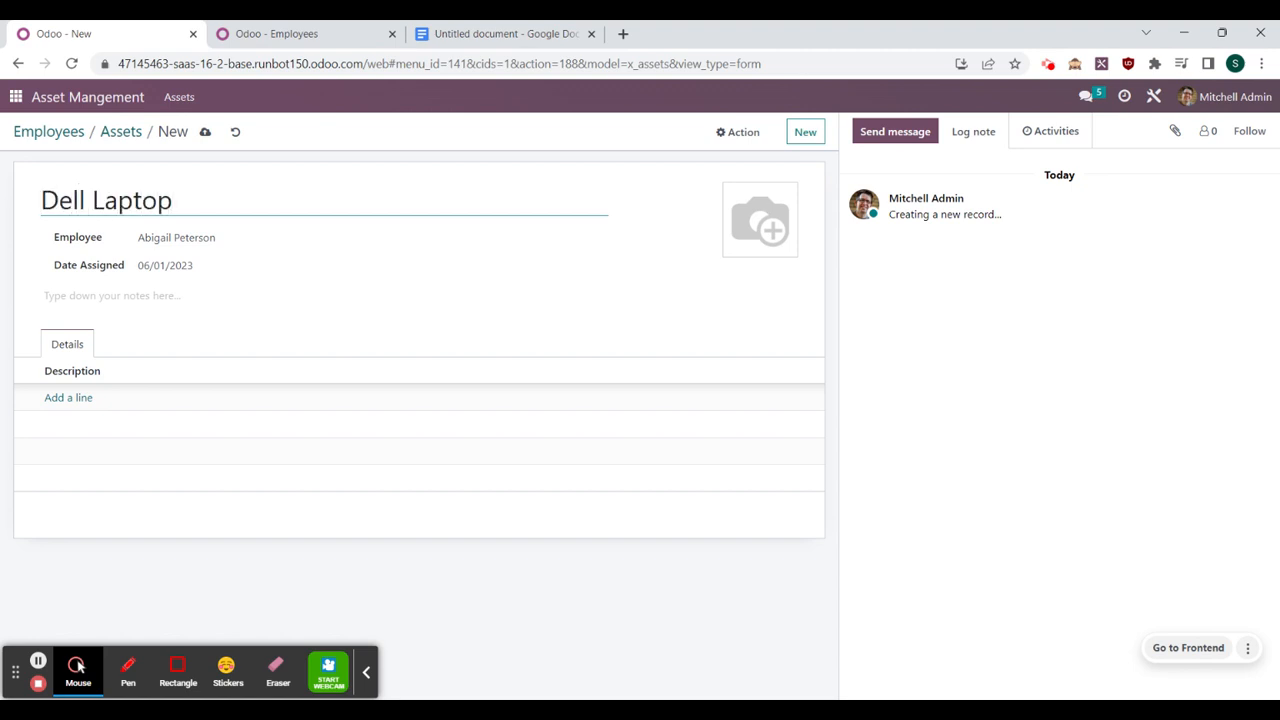
left_click(205, 131)
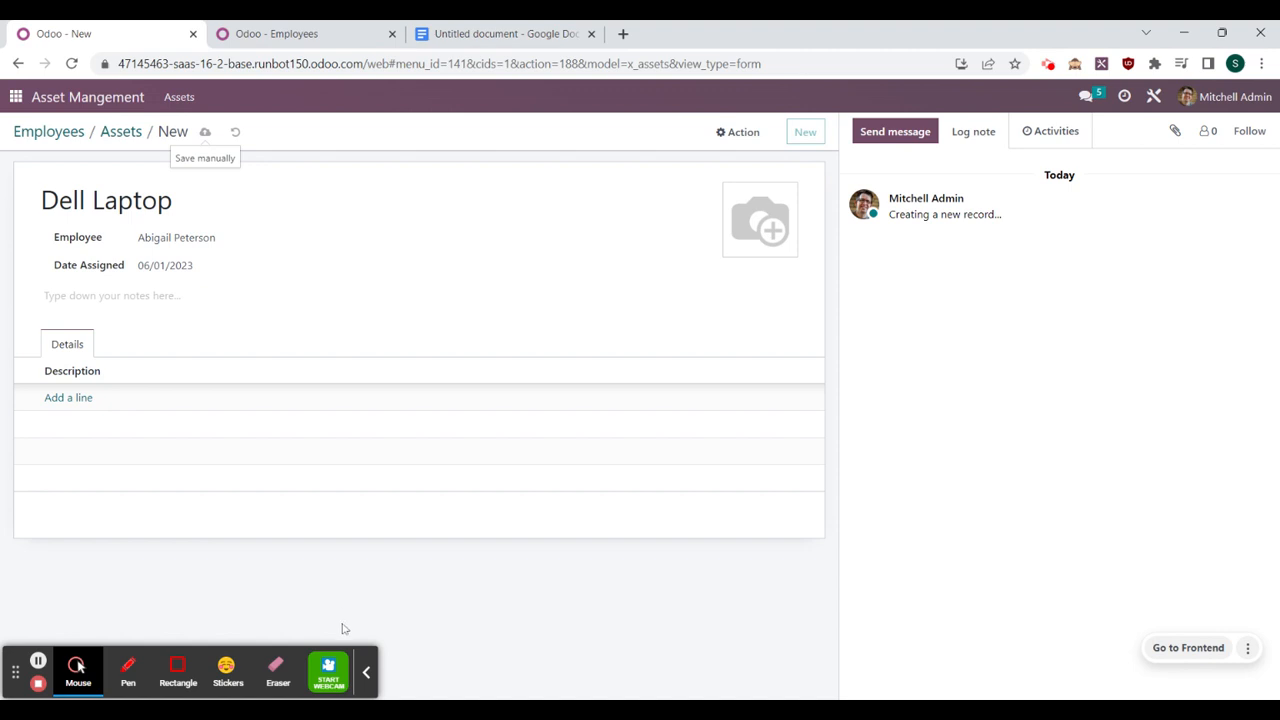
left_click(367, 674)
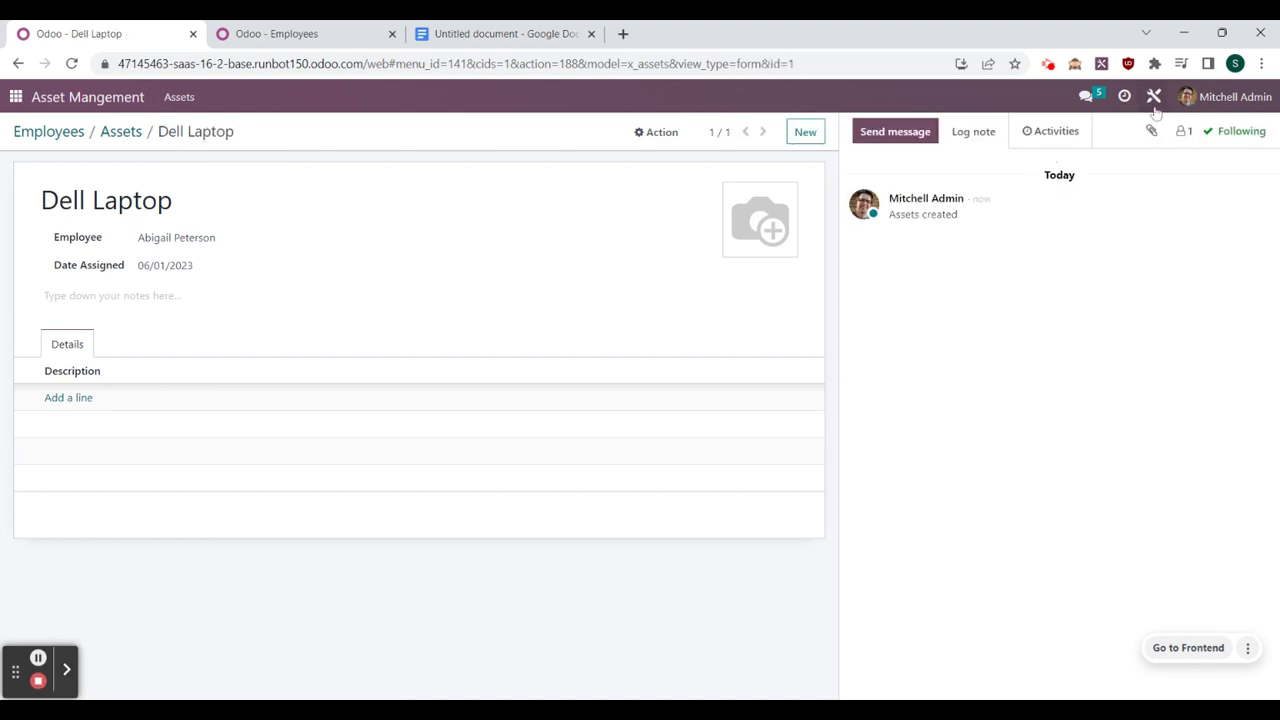
Step: Switch to the Google Docs checklist and tick off "Name of asset" and "Responsible Employee"
left_click(505, 25)
left_click_drag(505, 26, 340, 40)
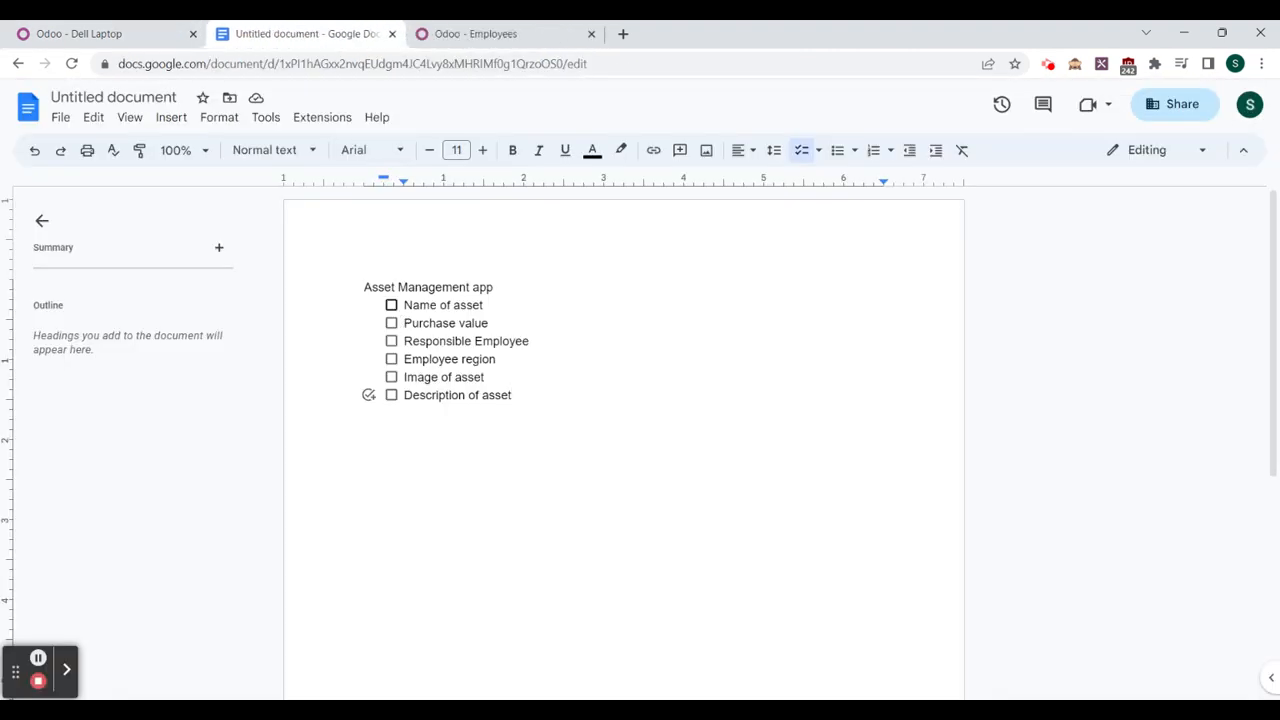
left_click(391, 305)
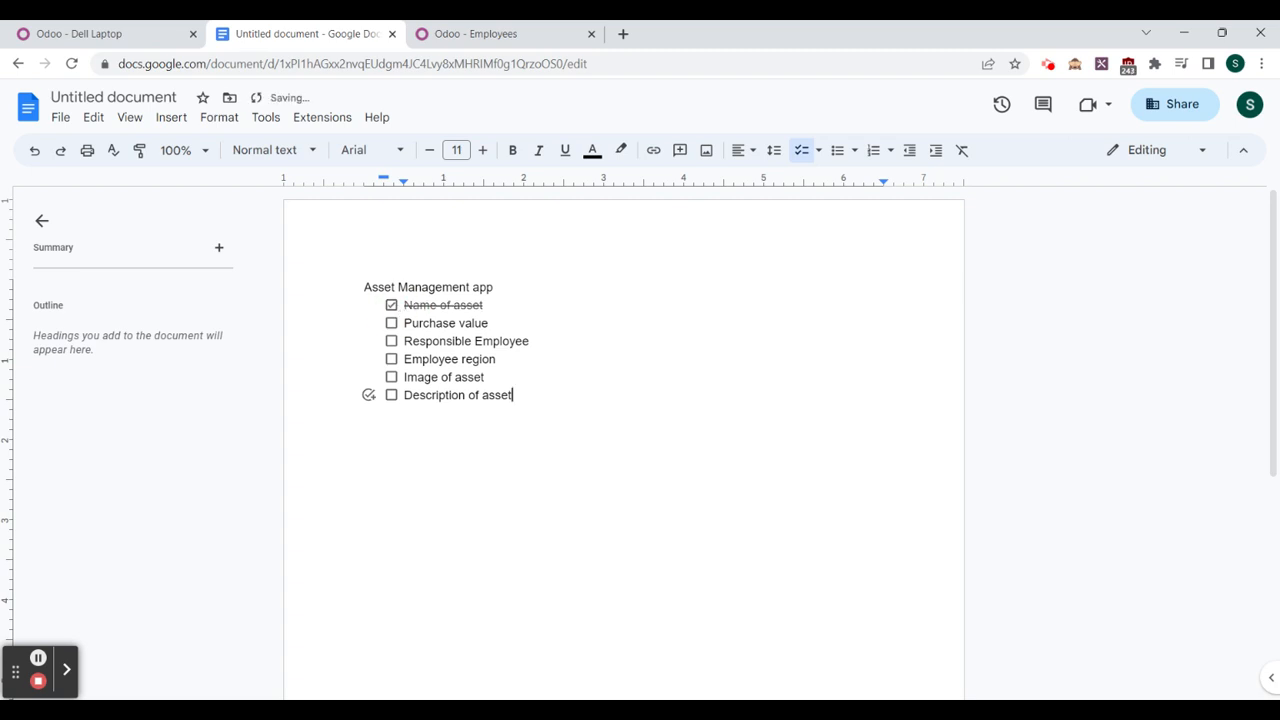
left_click(391, 341)
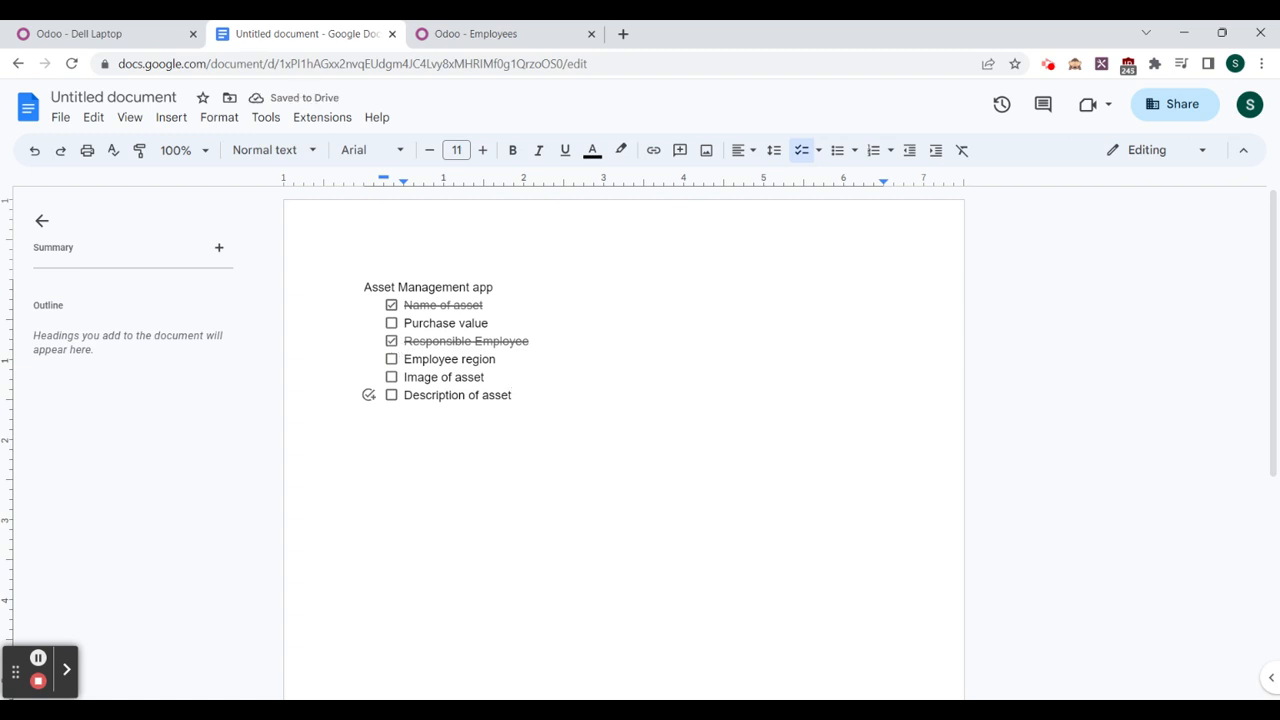
left_click(38, 659)
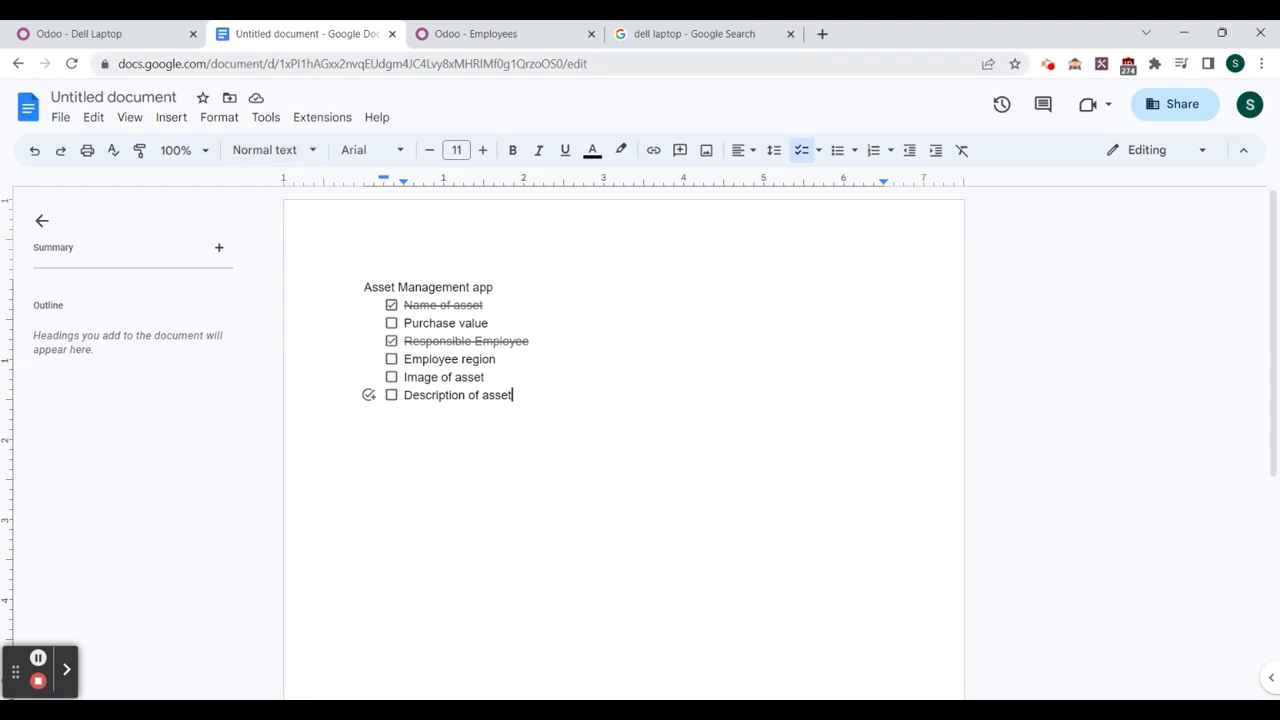
Step: Return to the Dell Laptop record in Odoo and upload a laptop picture into its image field
left_click(160, 30)
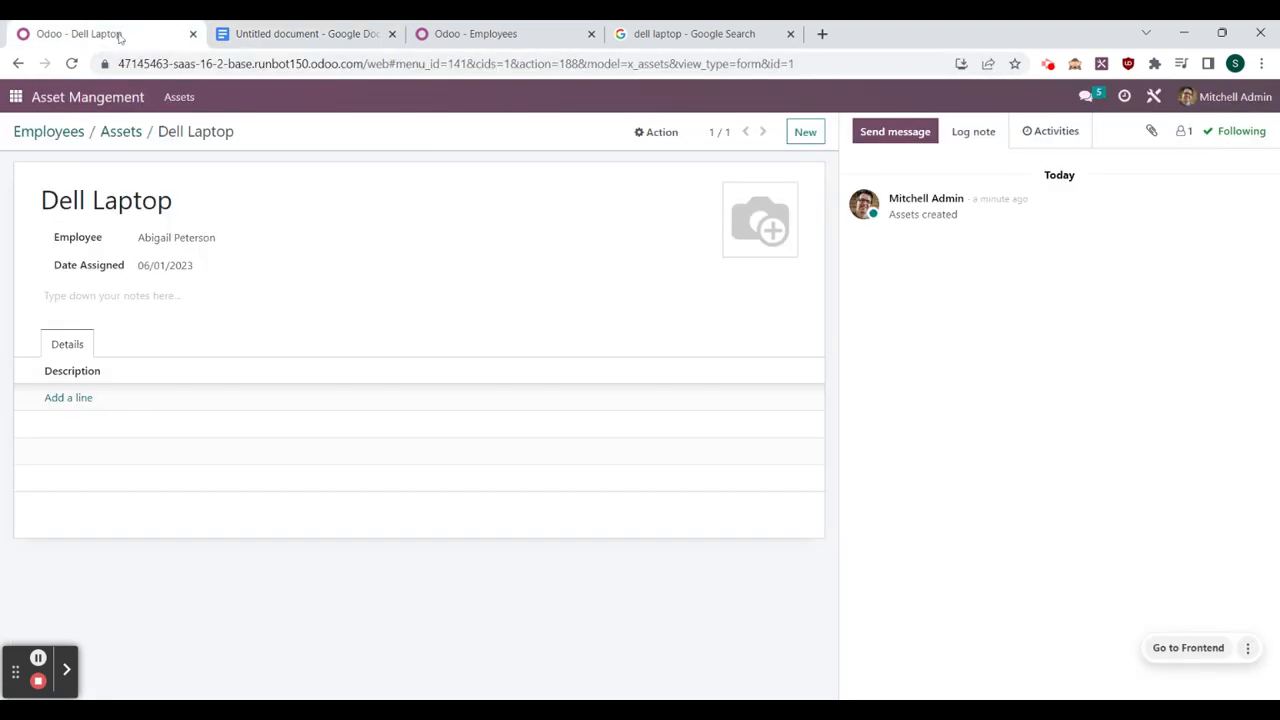
mouse_move(750, 198)
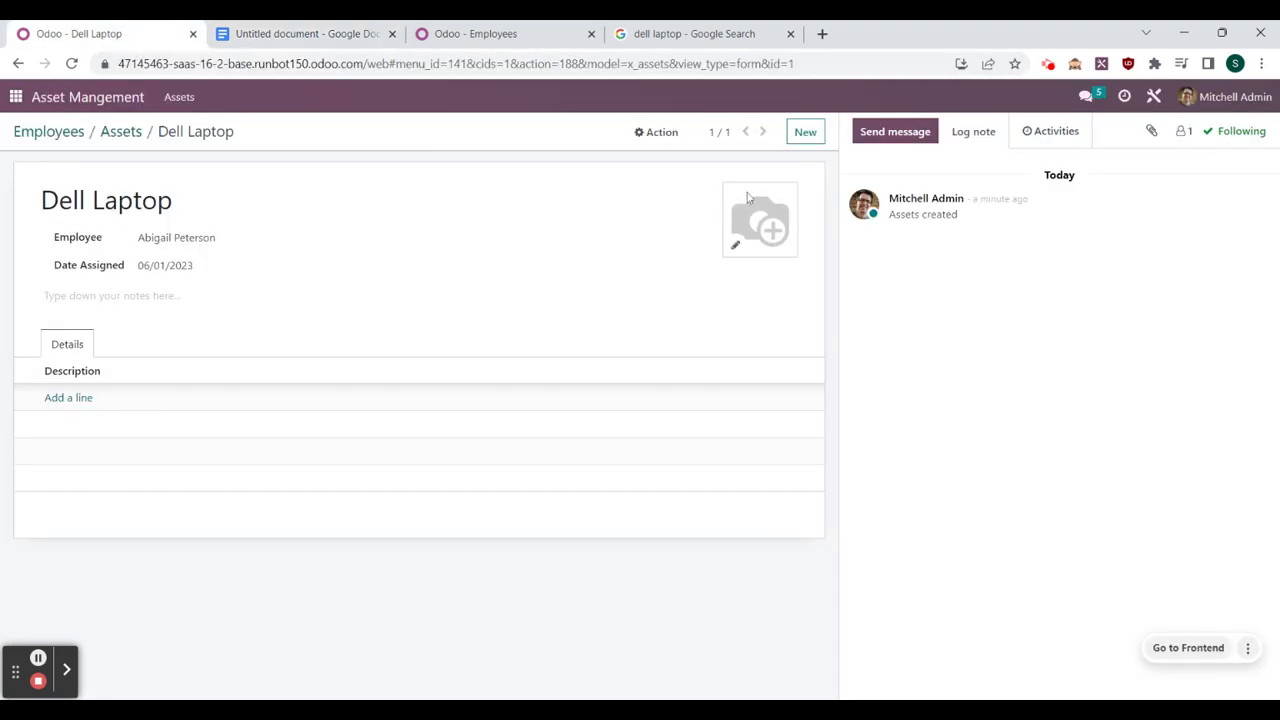
left_click(736, 248)
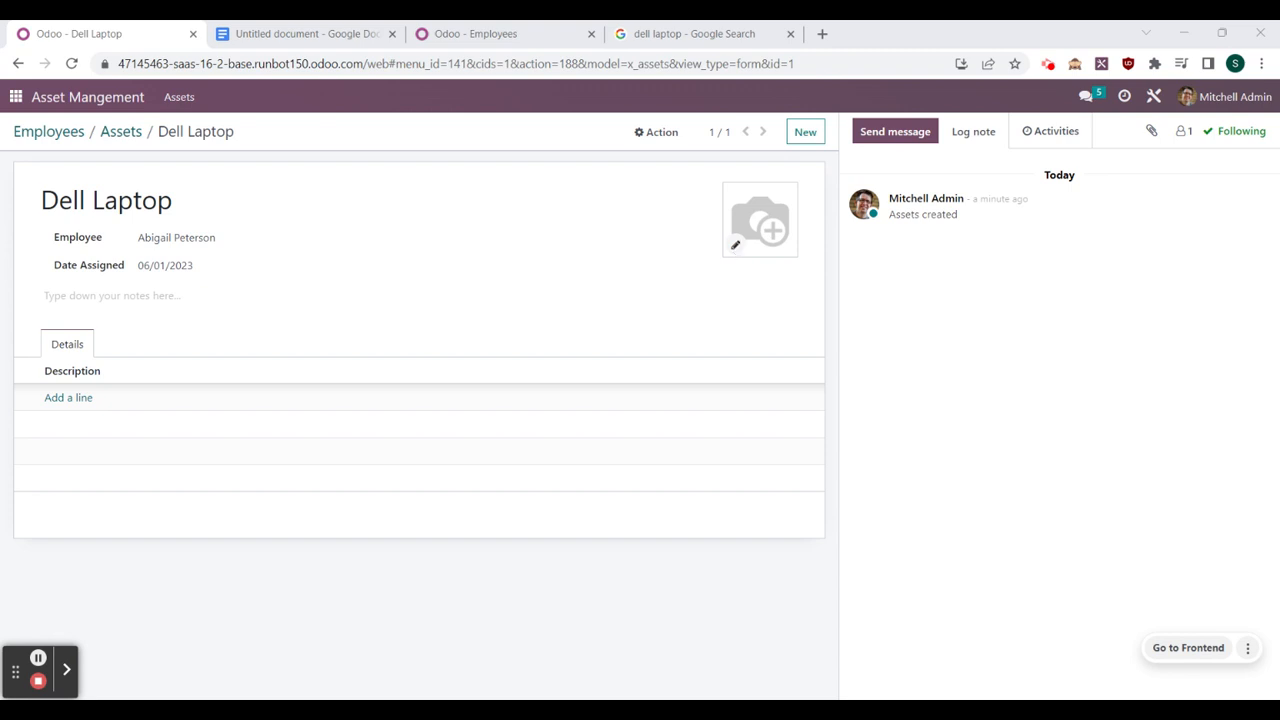
key("Return")
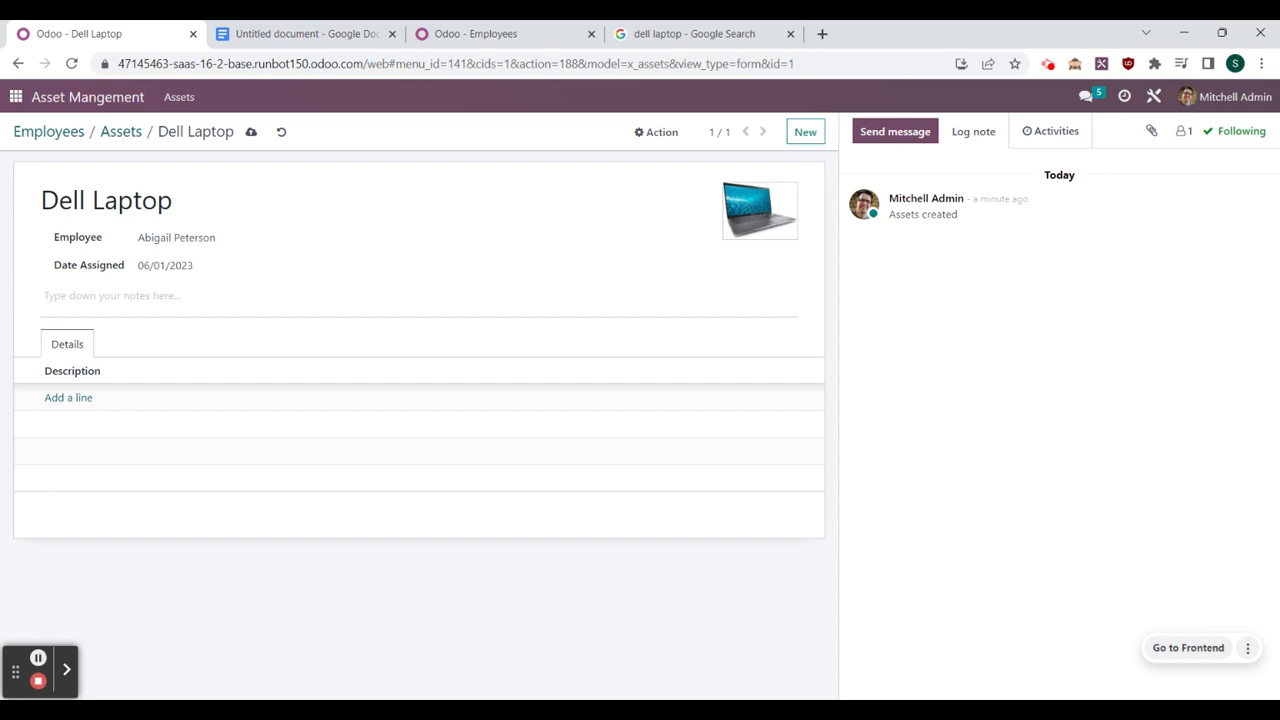
Step: Review the Google Docs checklist for remaining fields and open the Dell Laptop form in Odoo Studio
left_click(300, 33)
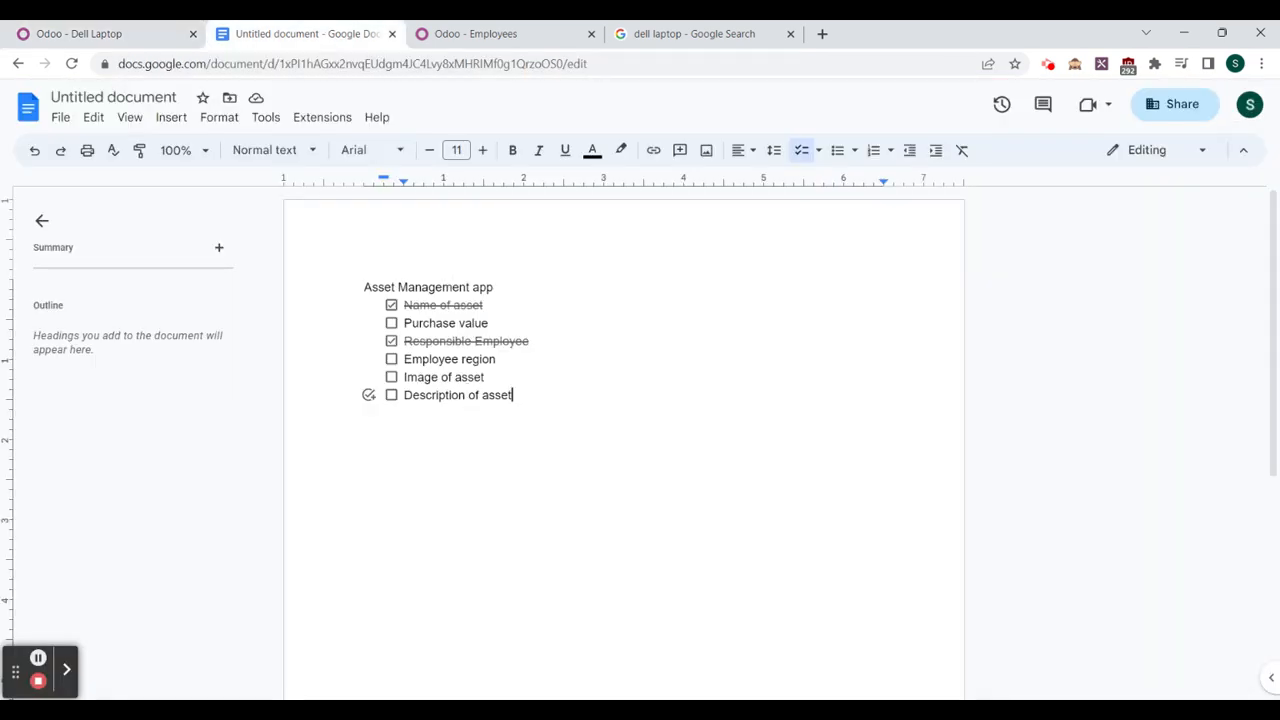
left_click(92, 33)
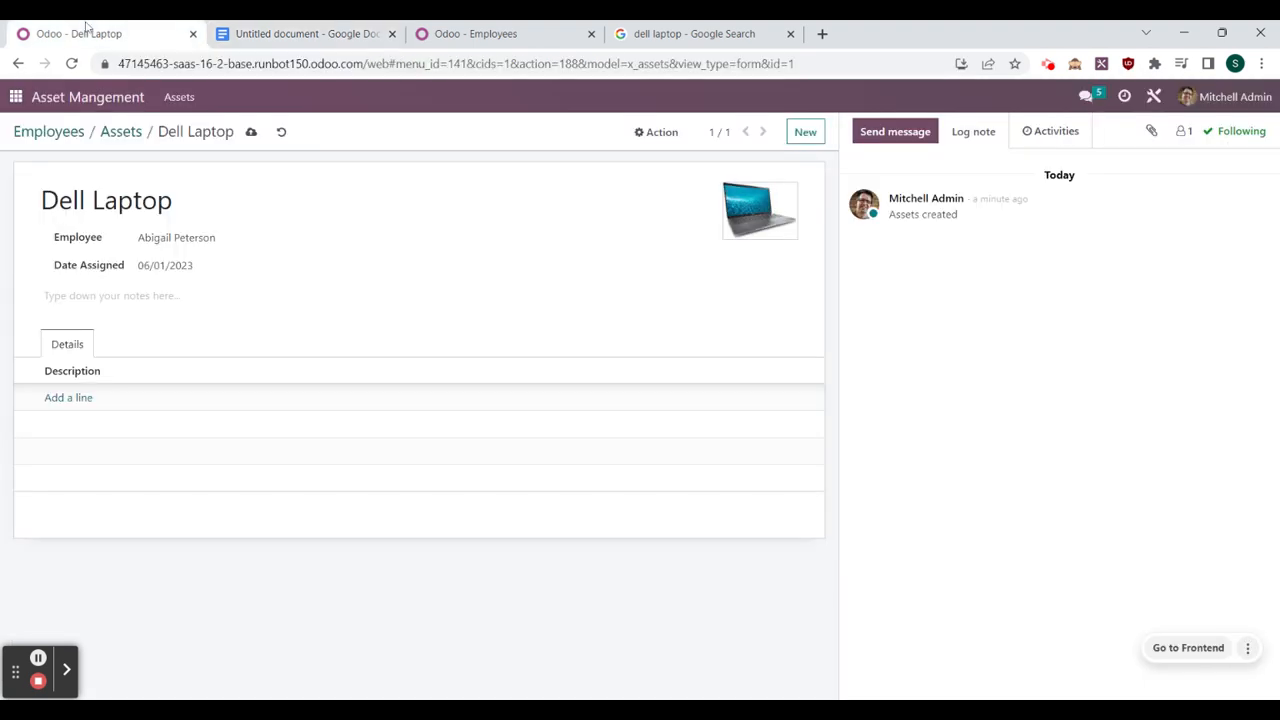
left_click(1155, 100)
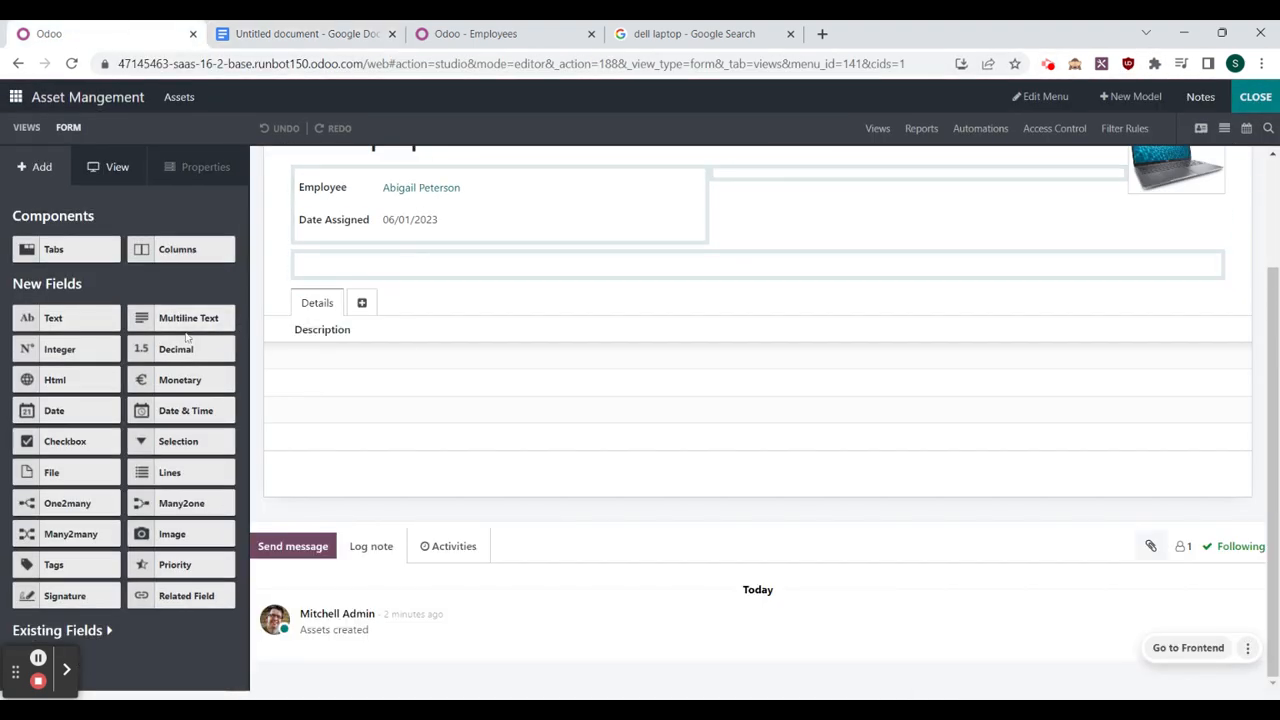
Step: Place a monetary field in the empty column beside Employee and agree to create the required currency field first
scroll(661, 352, "up", 2)
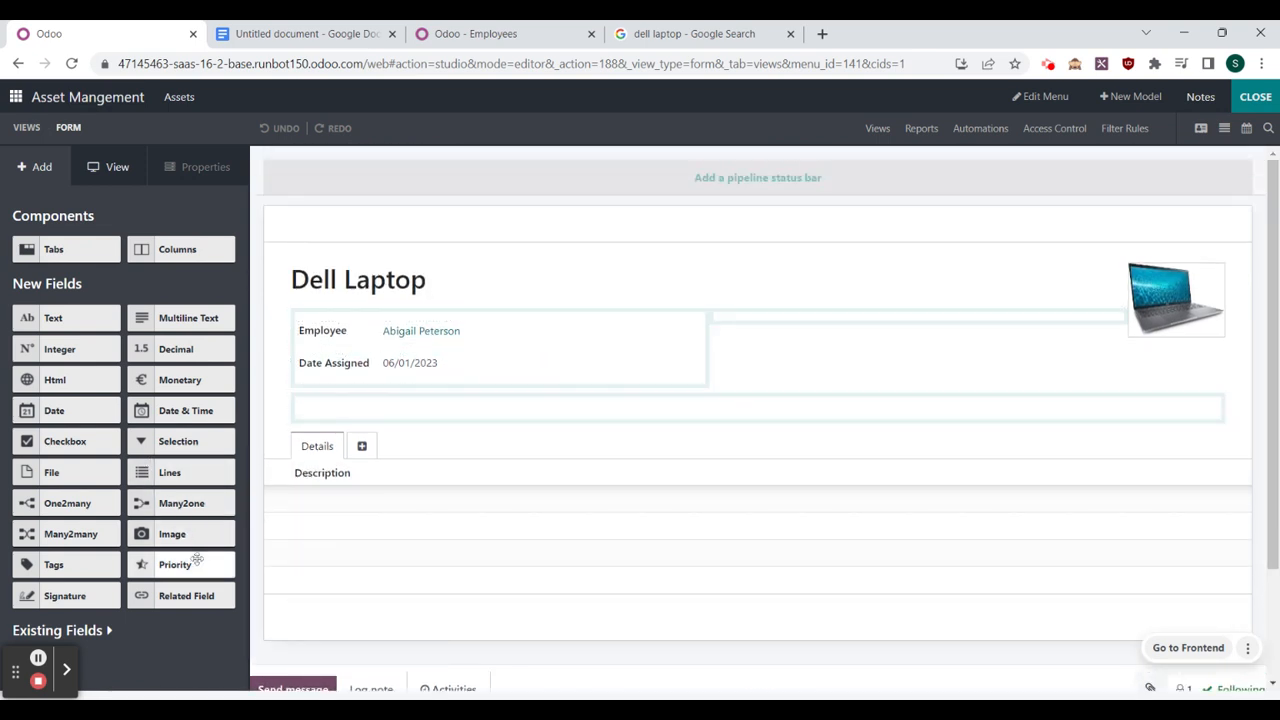
left_click_drag(192, 383, 804, 318)
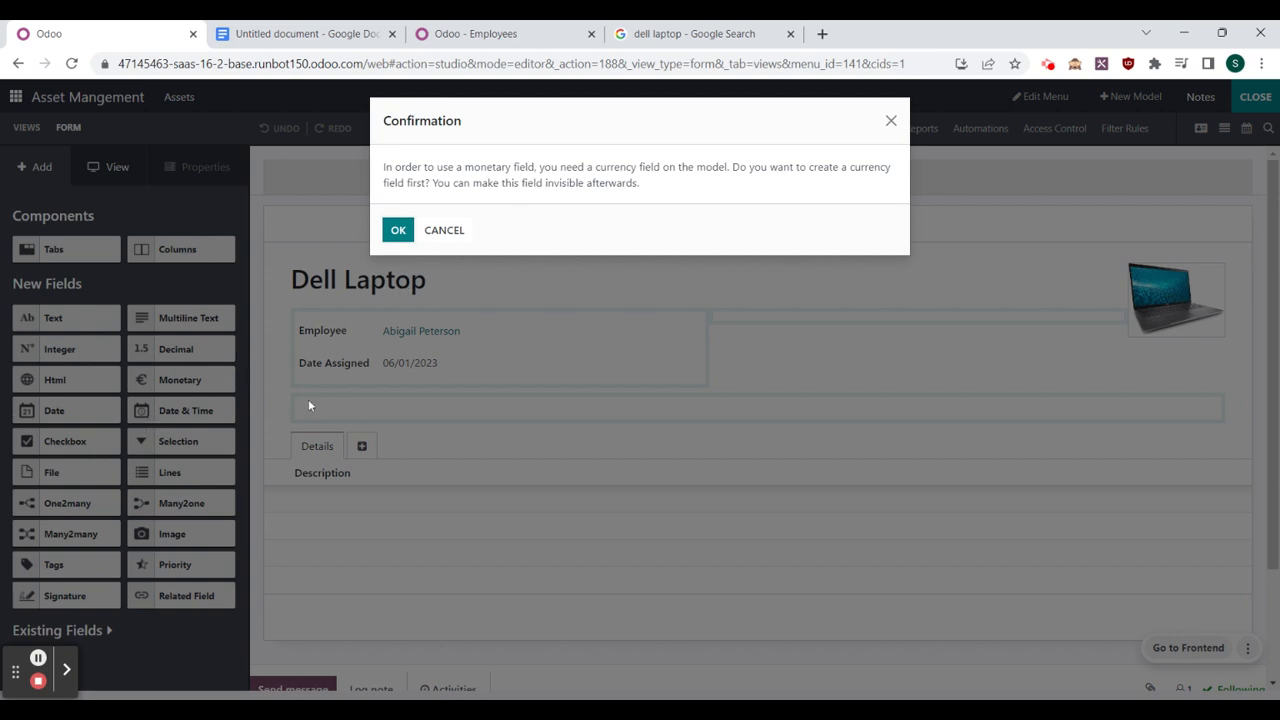
left_click(398, 232)
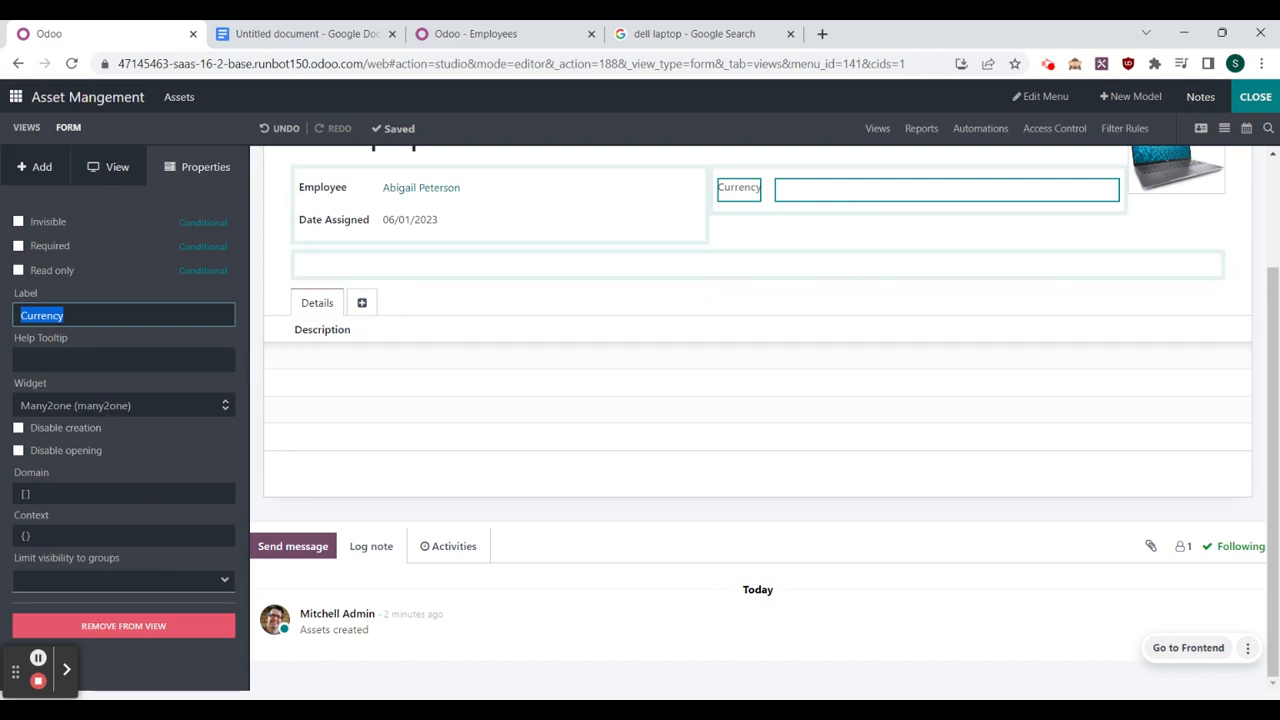
Step: Leave Studio, set the Dell Laptop record's Currency to USD and save the record
left_click(1255, 97)
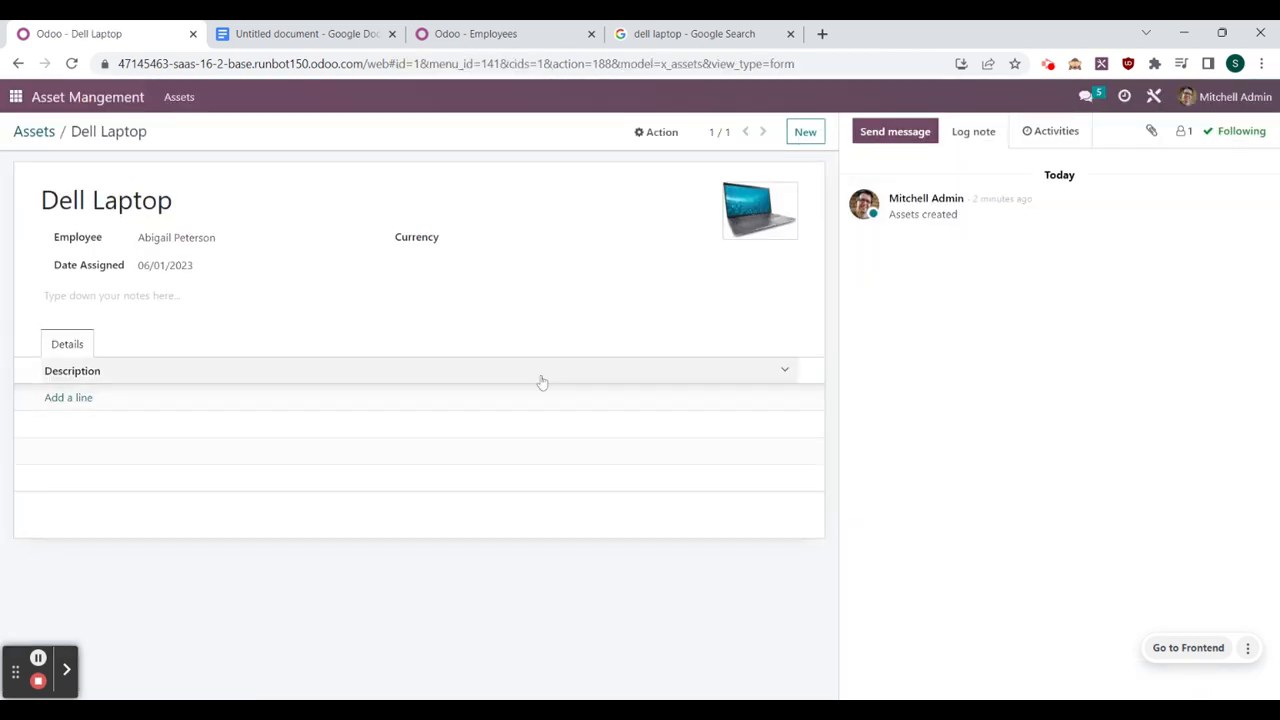
left_click(535, 238)
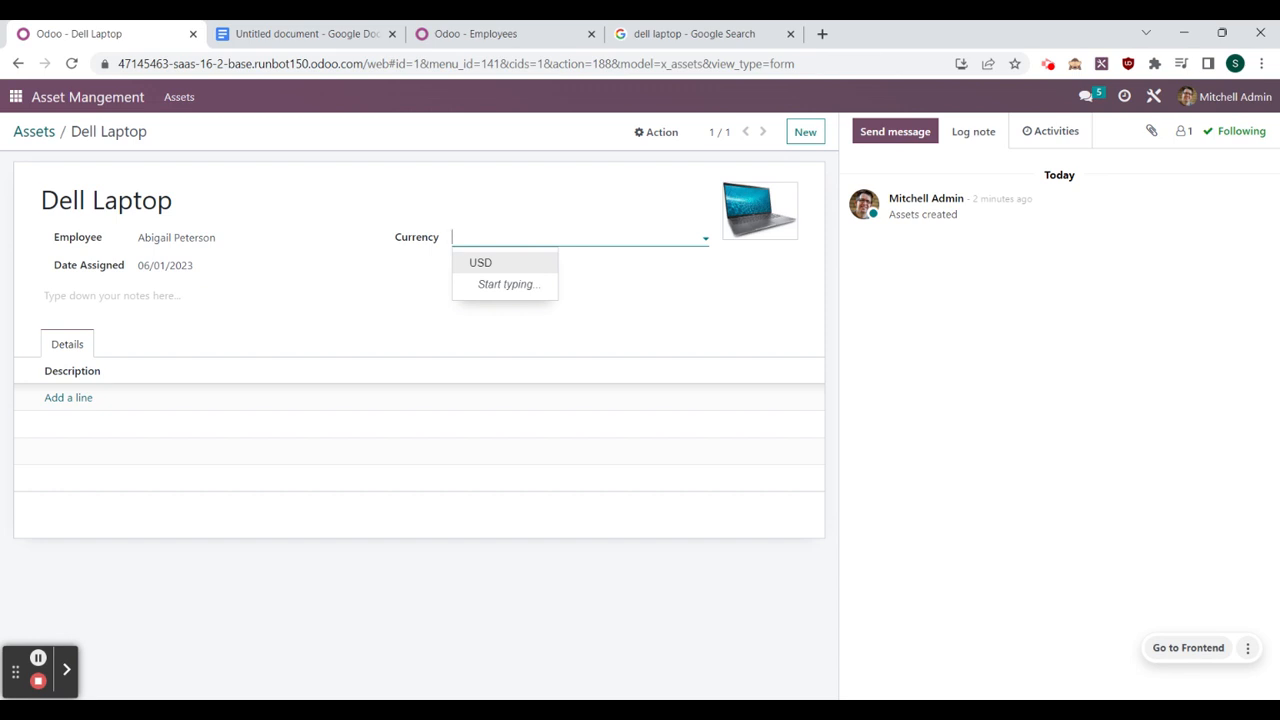
left_click(531, 265)
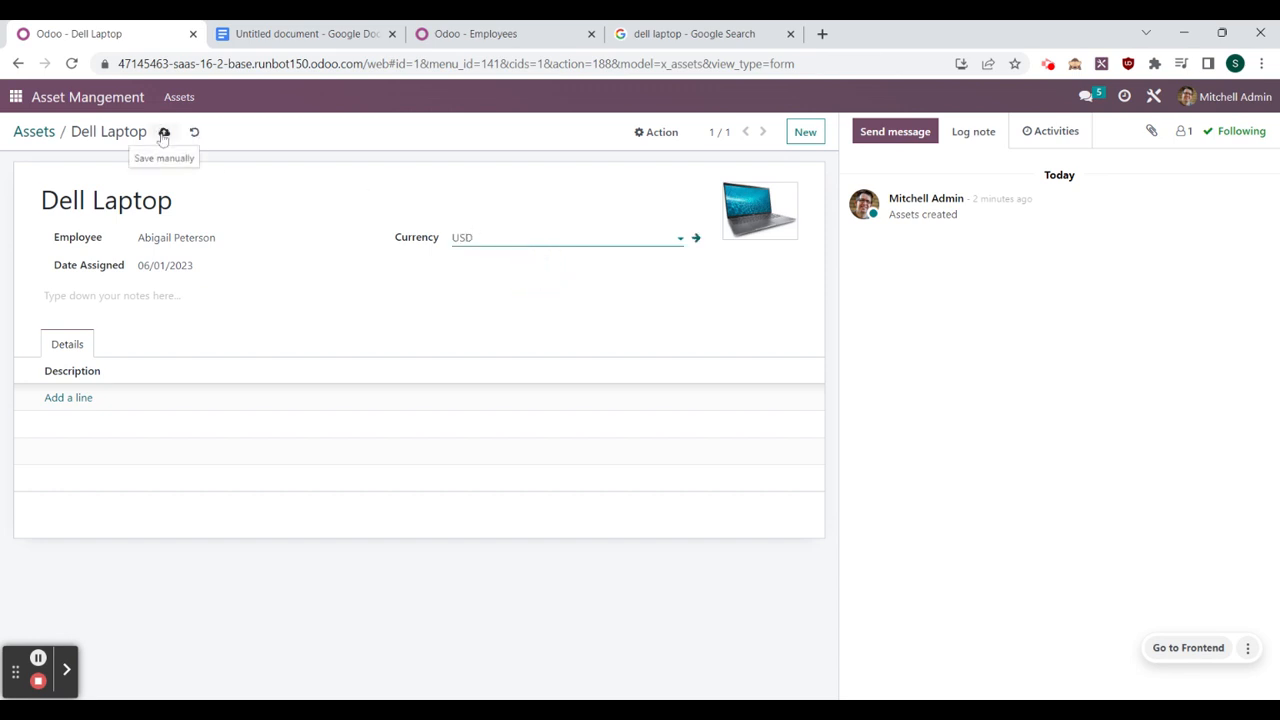
left_click(164, 133)
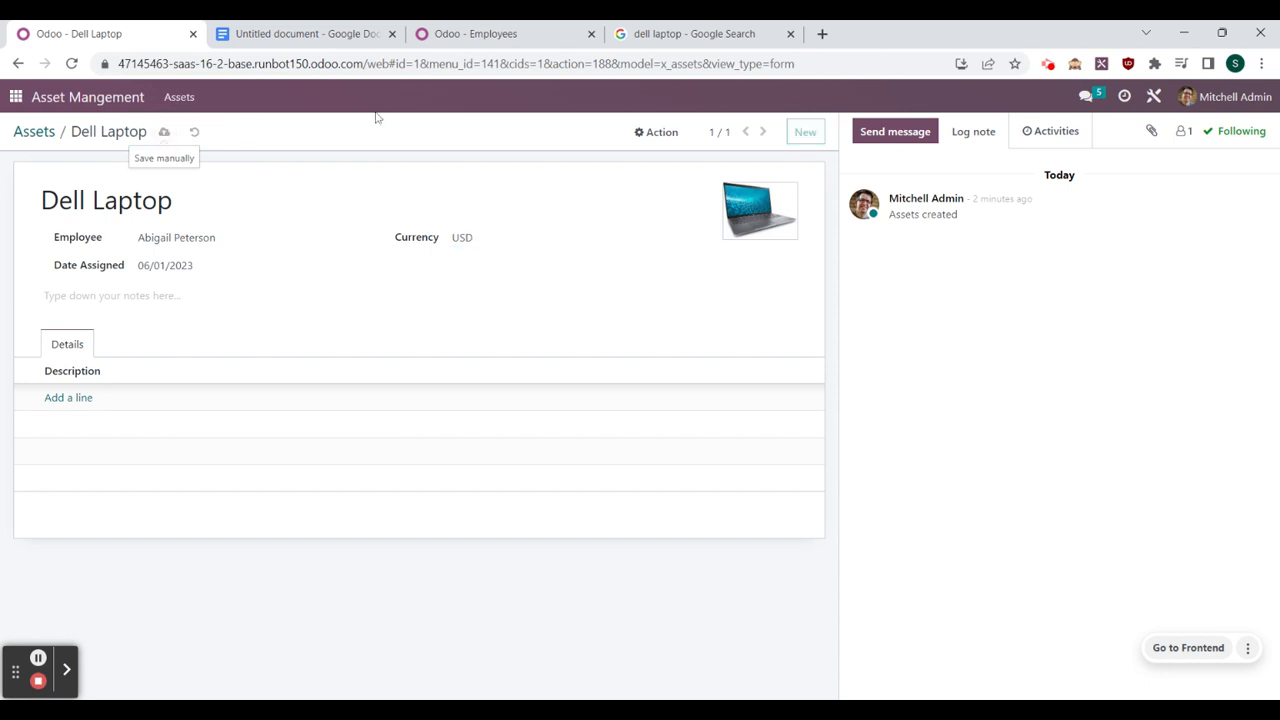
Step: Reopen the asset form in Studio and make the Currency field invisible
left_click(1152, 97)
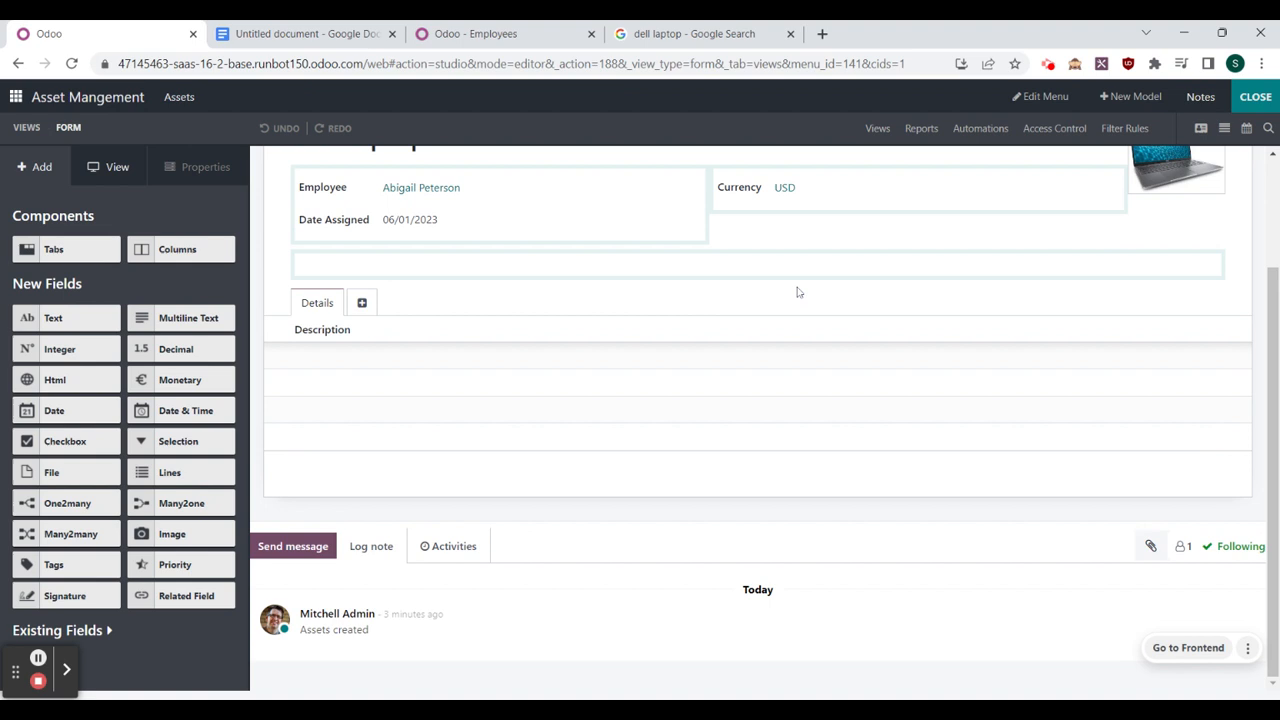
left_click(806, 195)
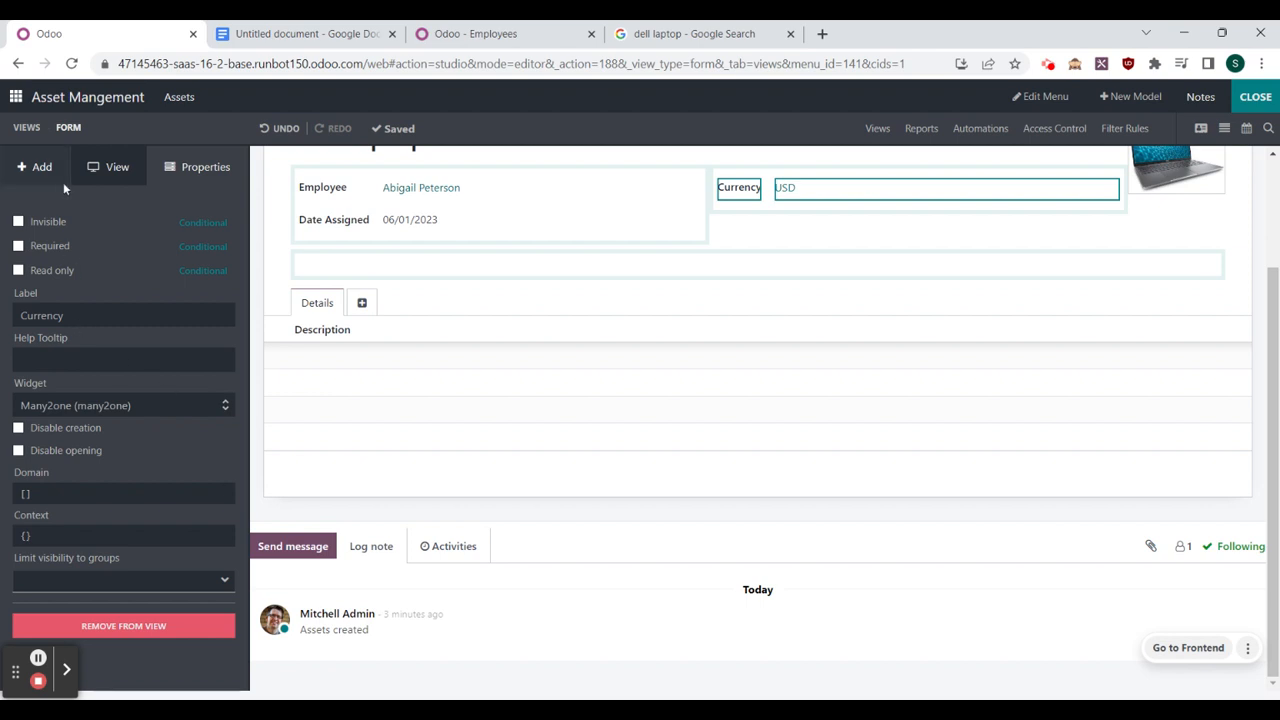
left_click(19, 222)
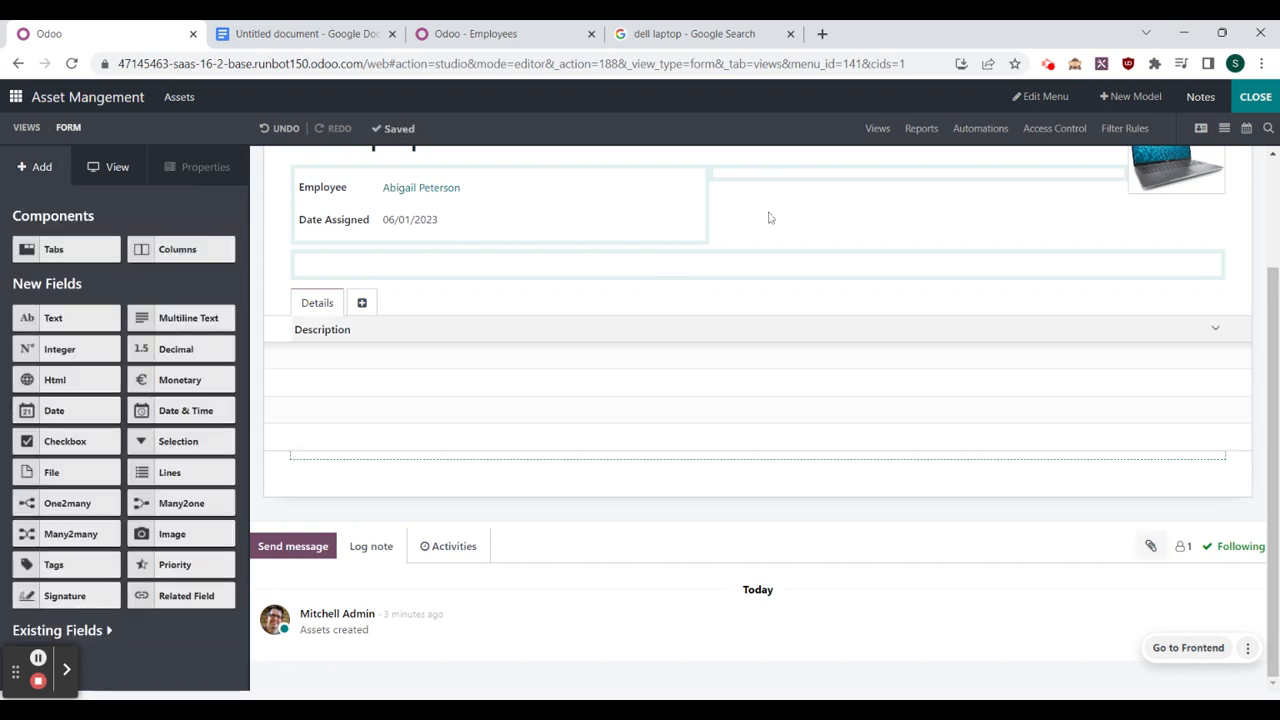
Step: Show the form's invisible elements to check the hidden fields, and hide them again
left_click(115, 178)
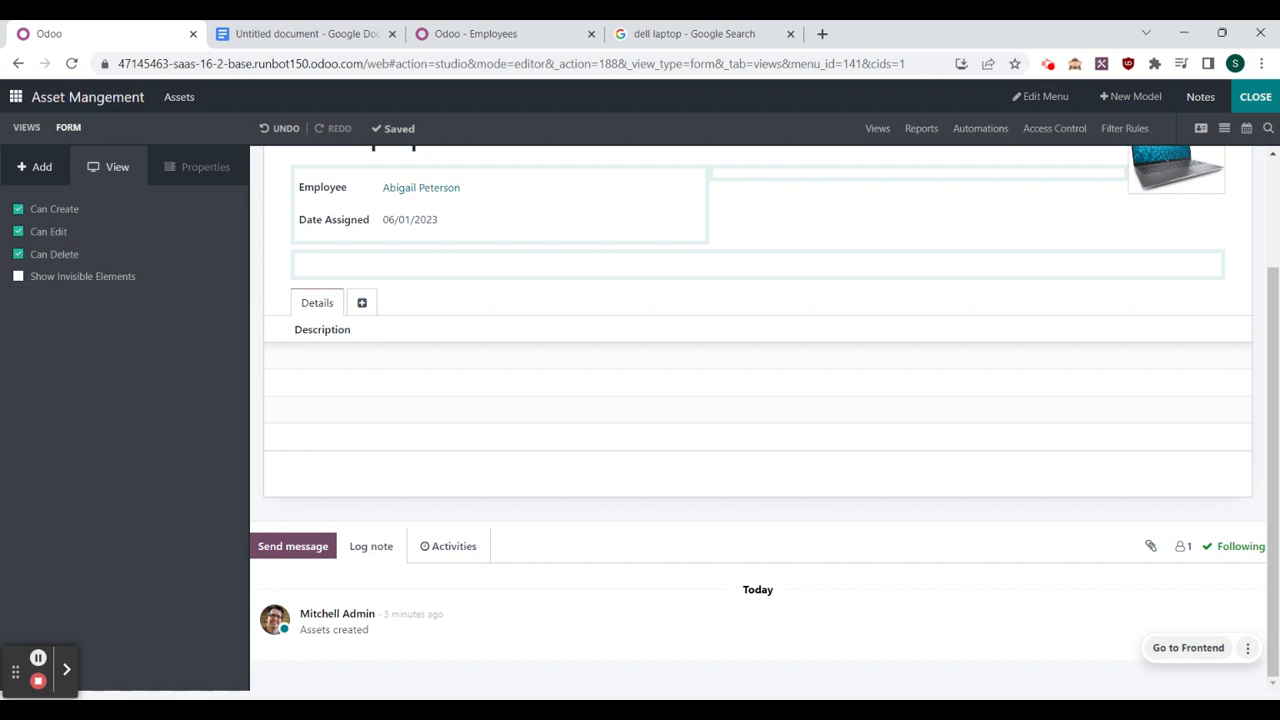
left_click(18, 276)
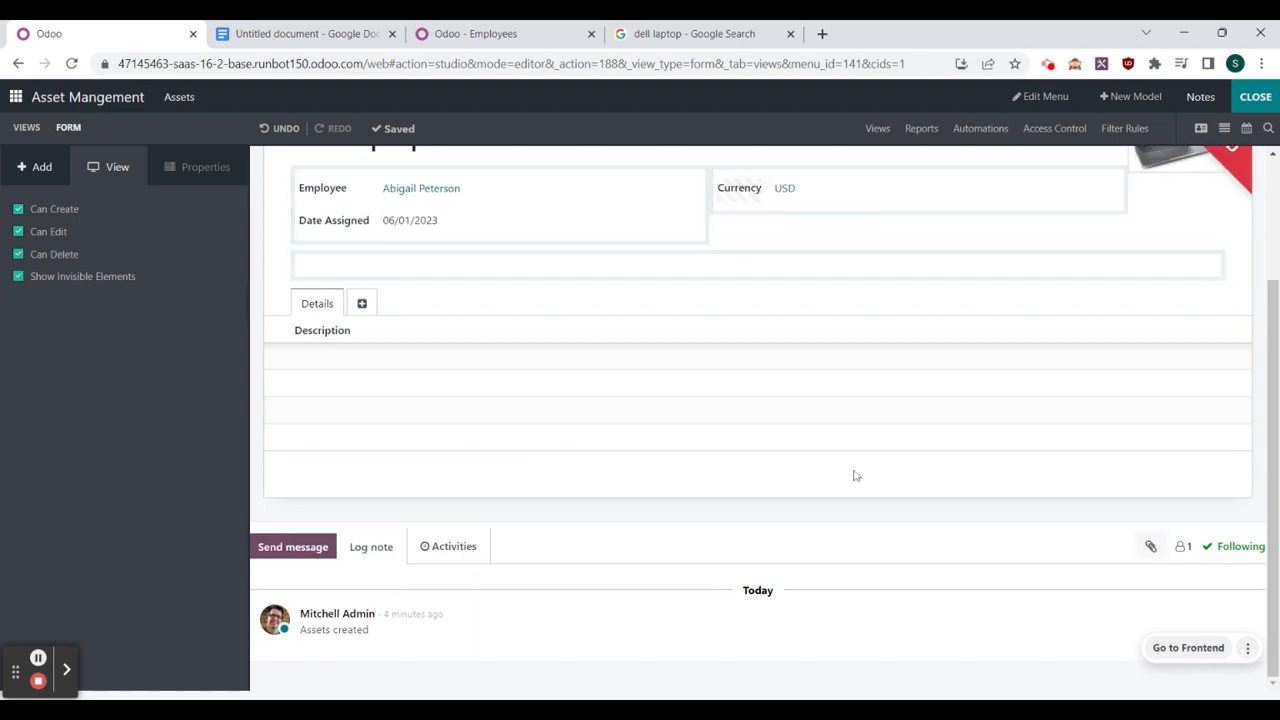
scroll(943, 560, "up", 2)
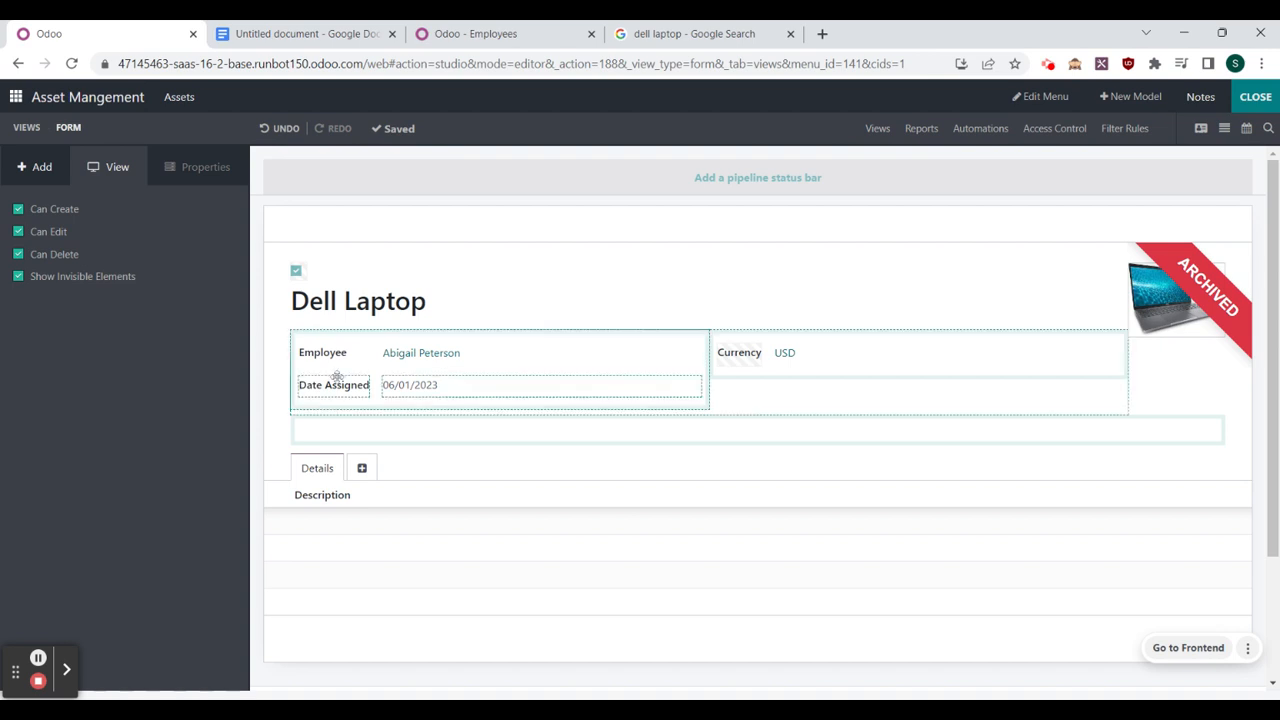
left_click(17, 277)
scroll(400, 320, "down", 3)
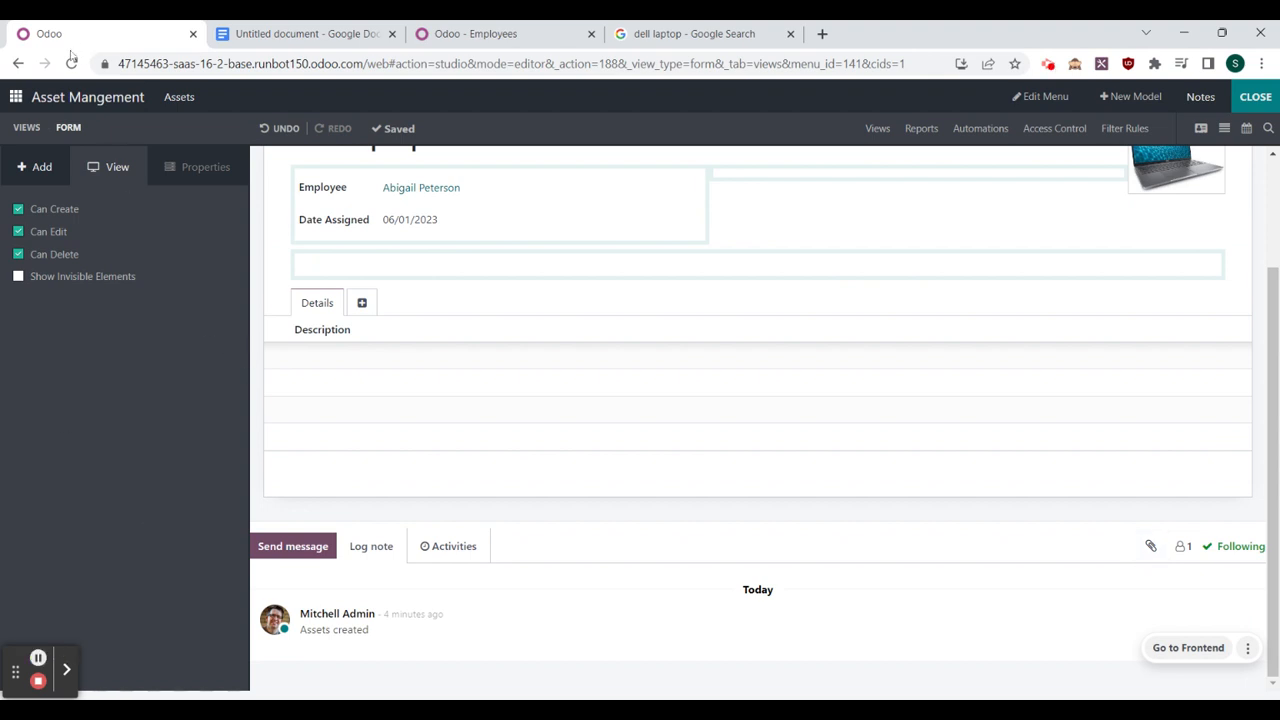
Step: Add a monetary field to the empty column beside Employee and label it "Purchase Value"
left_click(41, 170)
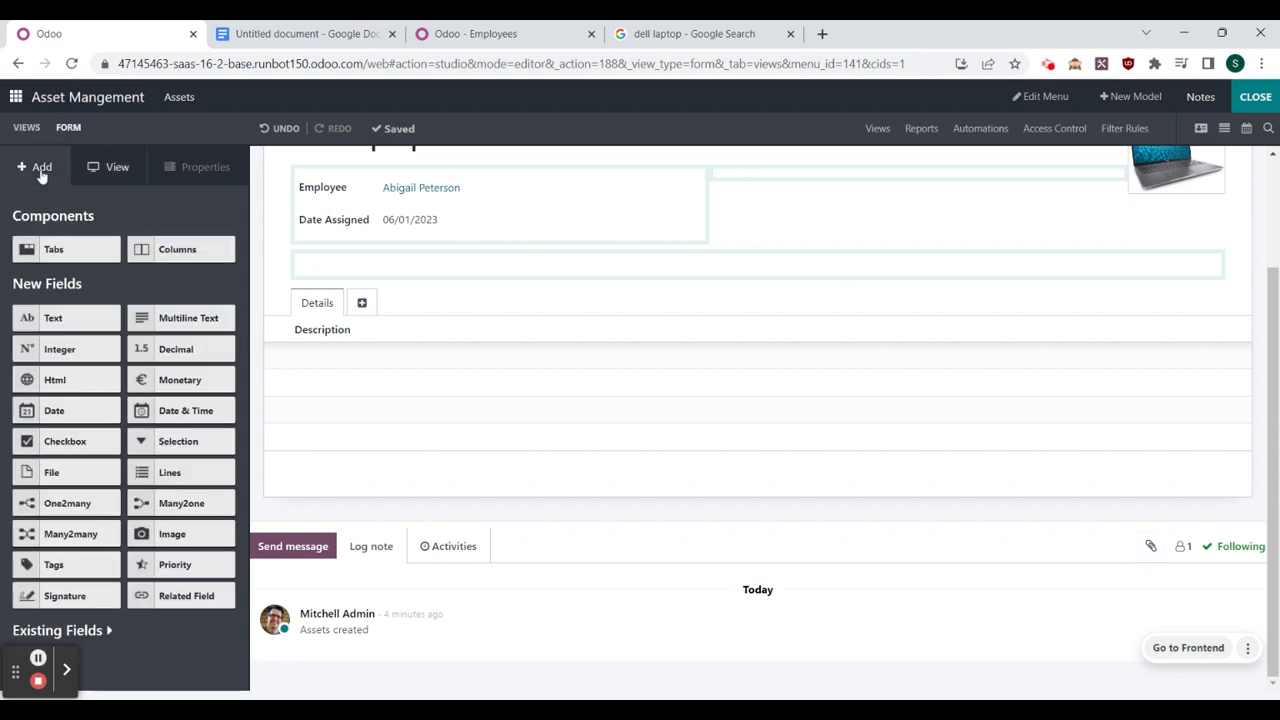
left_click_drag(186, 379, 766, 180)
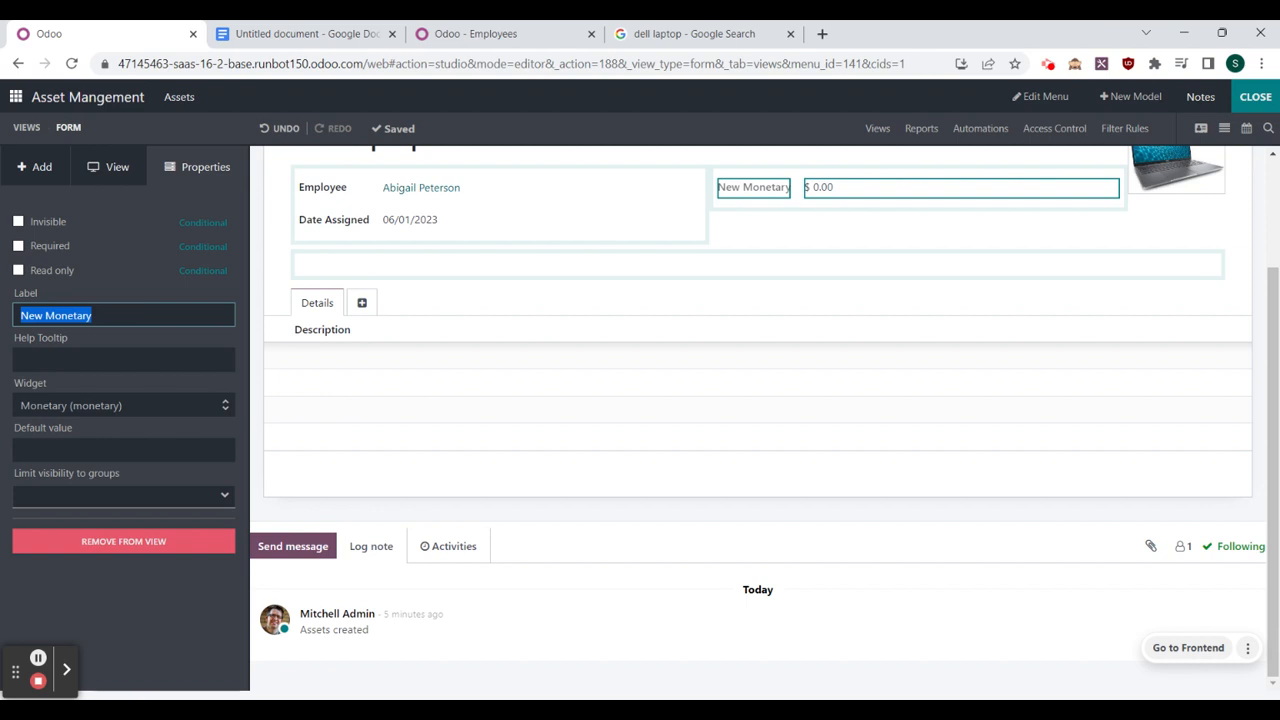
type("Purchase C")
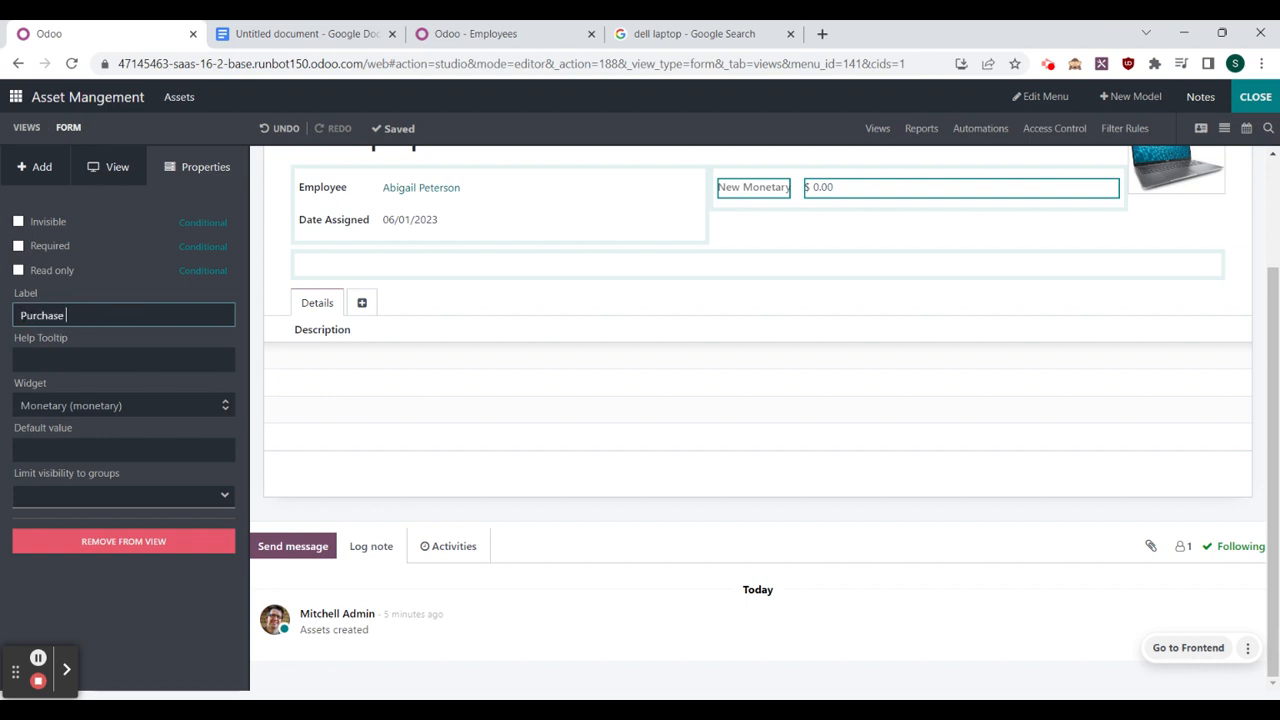
key("BackSpace")
type("Vla")
key("BackSpace")
key("BackSpace")
type("alue")
key("Return")
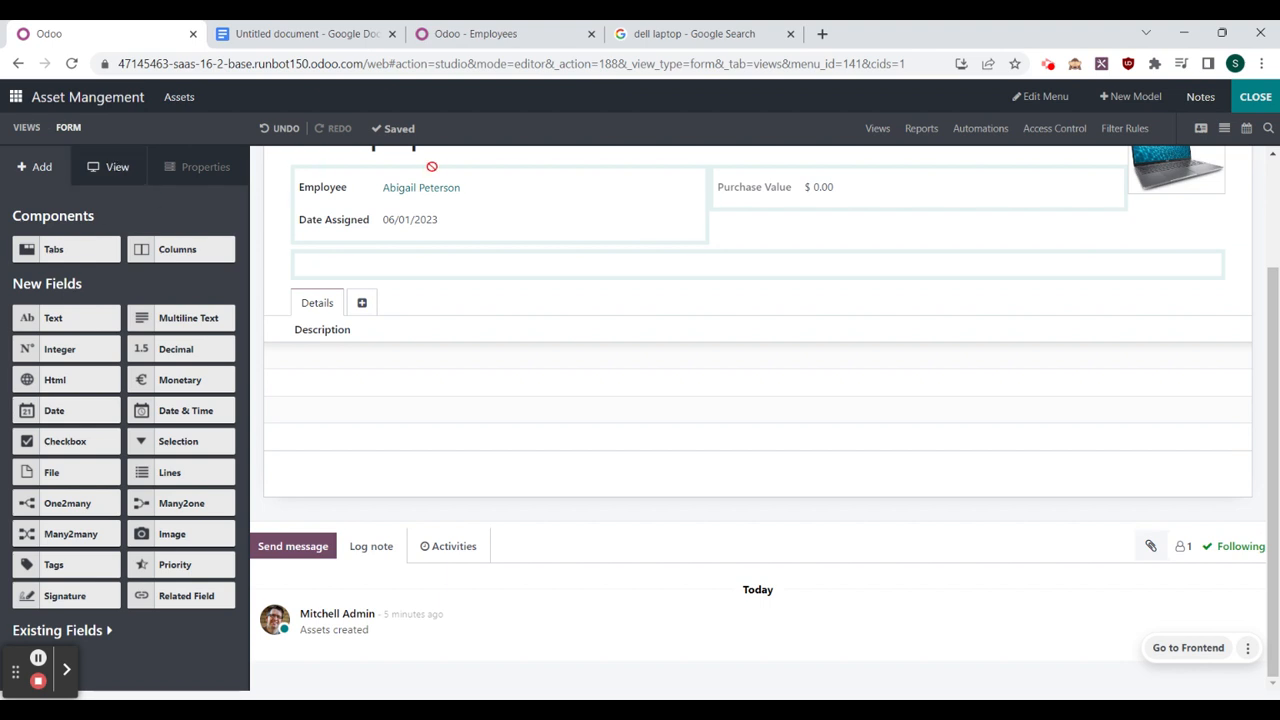
Step: Check the Purchase Value field's properties and browse the model's existing fields that are not in the view
left_click(748, 186)
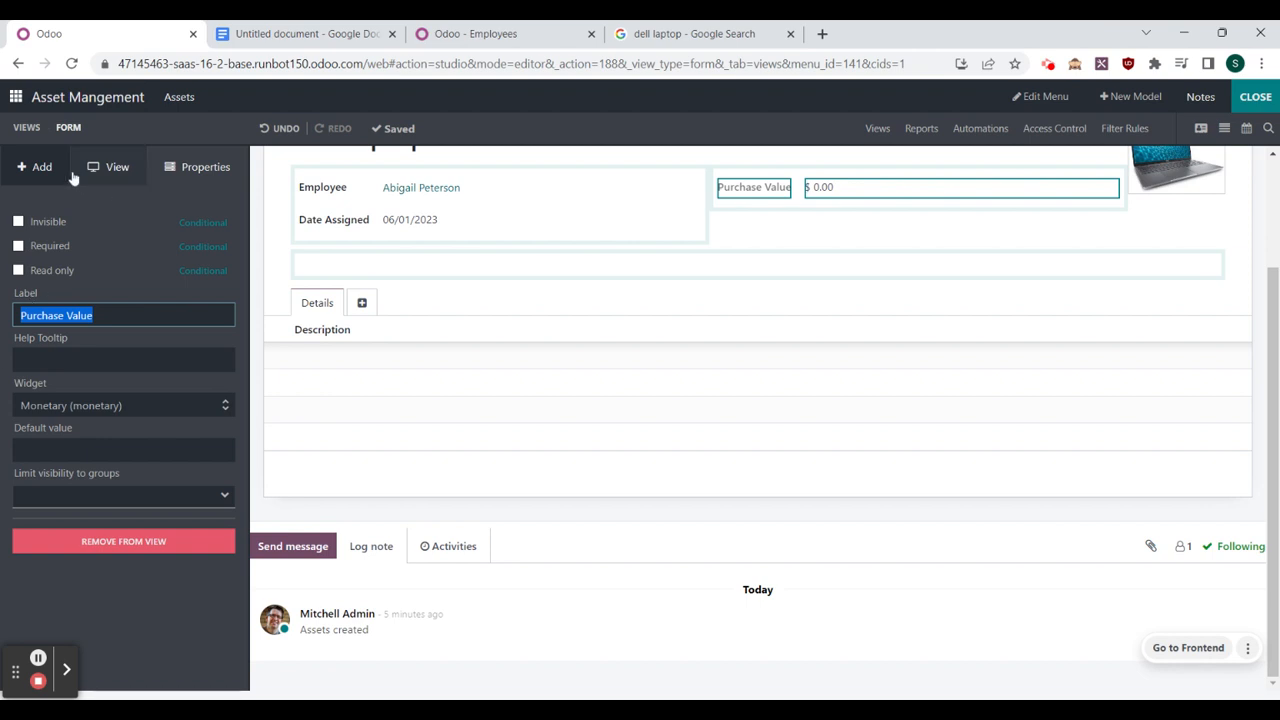
left_click(40, 167)
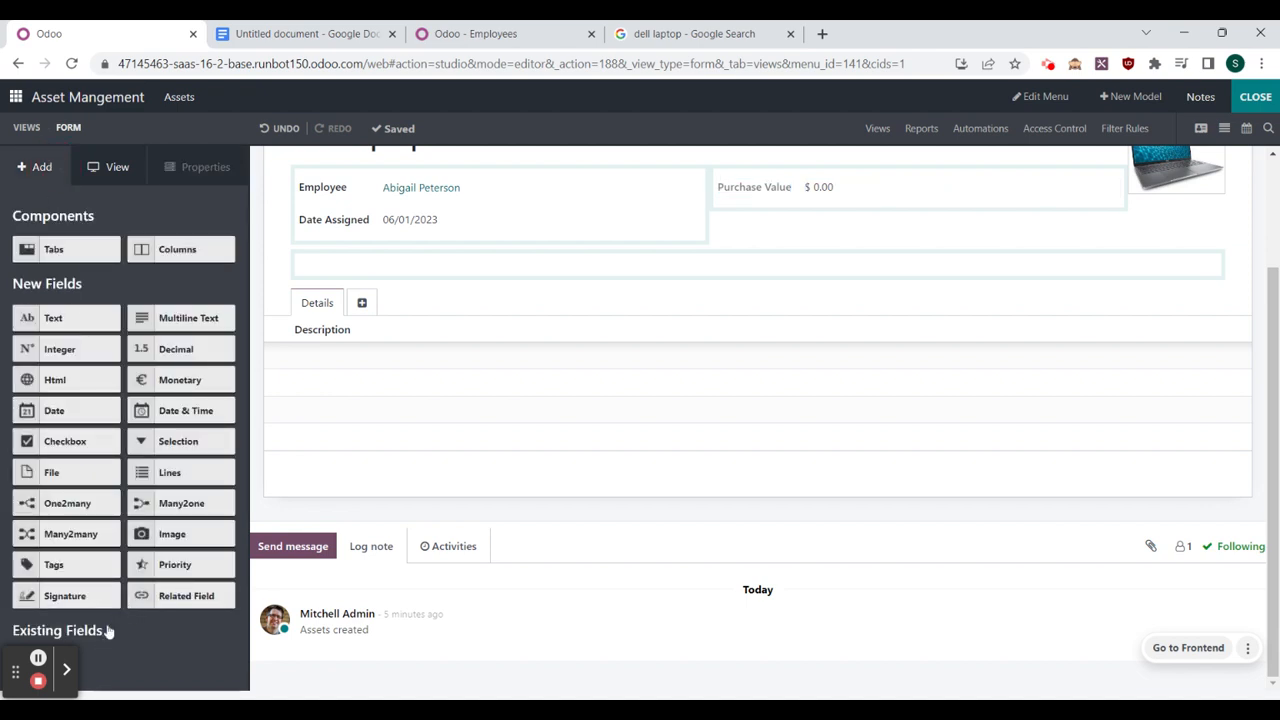
left_click(108, 630)
scroll(142, 460, "down", 5)
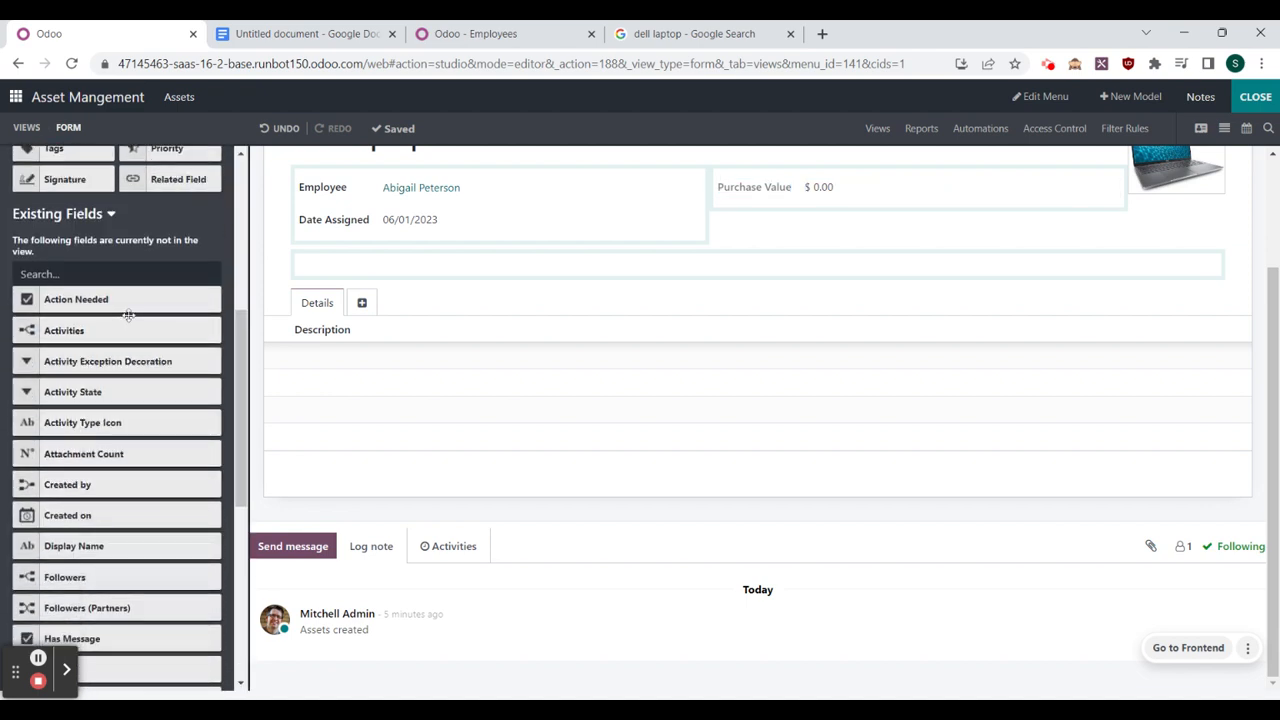
scroll(142, 460, "down", 5)
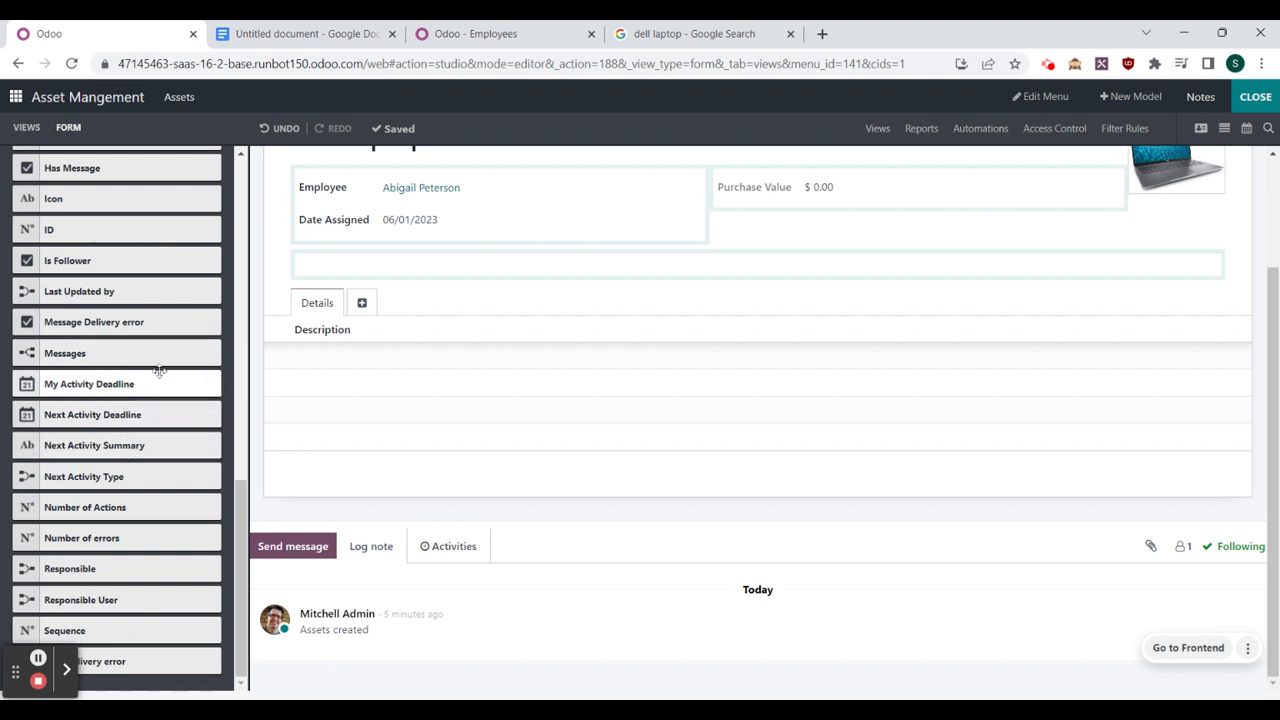
scroll(143, 404, "up", 1)
scroll(143, 404, "up", 10)
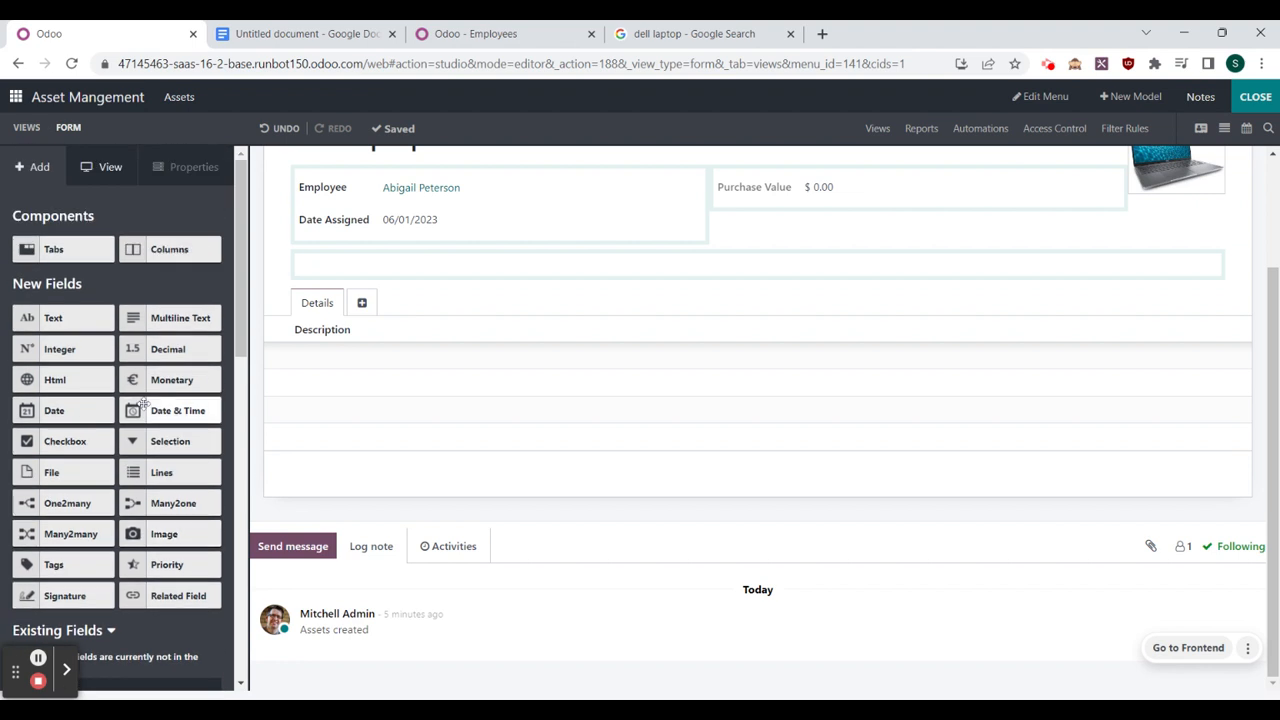
Step: Try to prefix the Purchase Value field's label with "dnu"
left_click(733, 188)
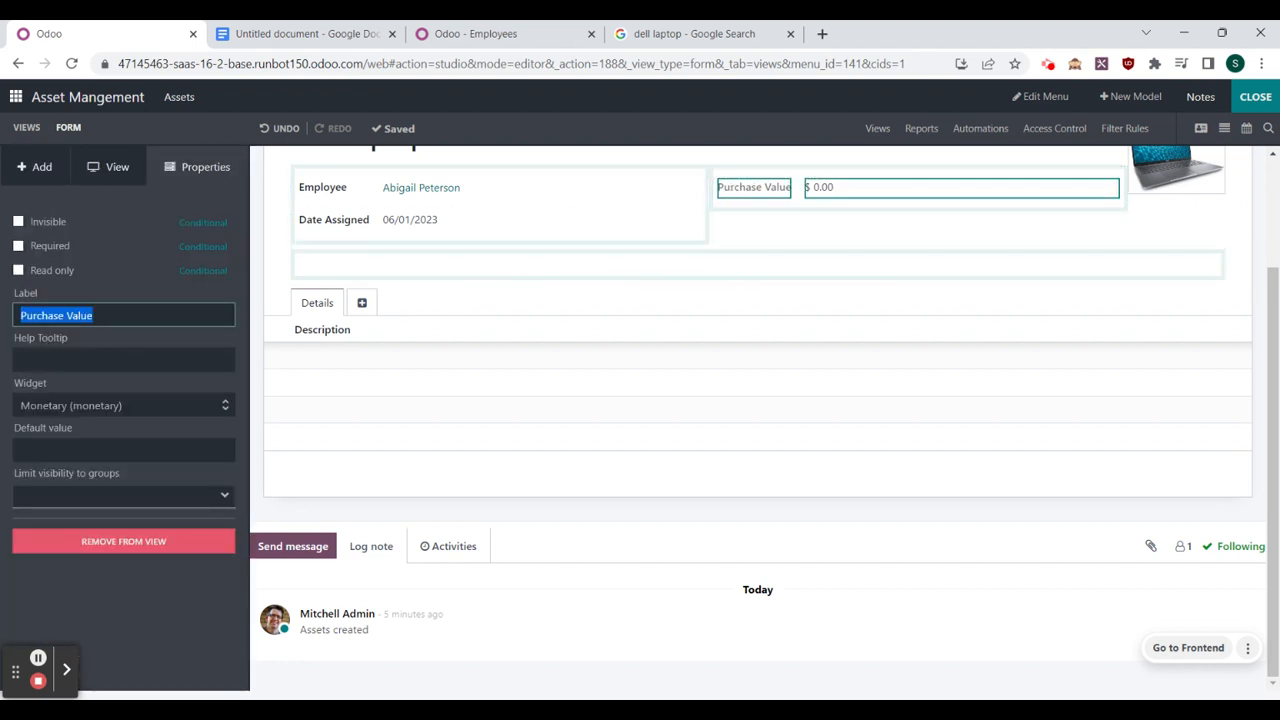
left_click(24, 310)
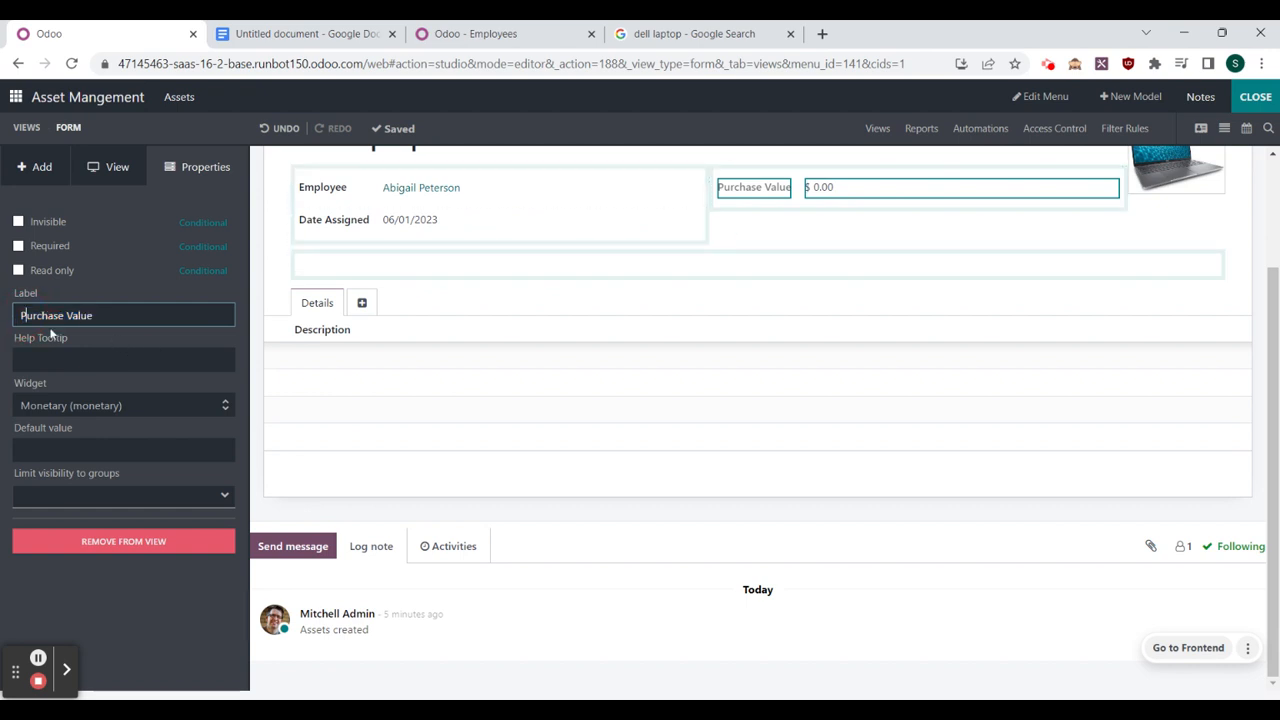
type("dnu")
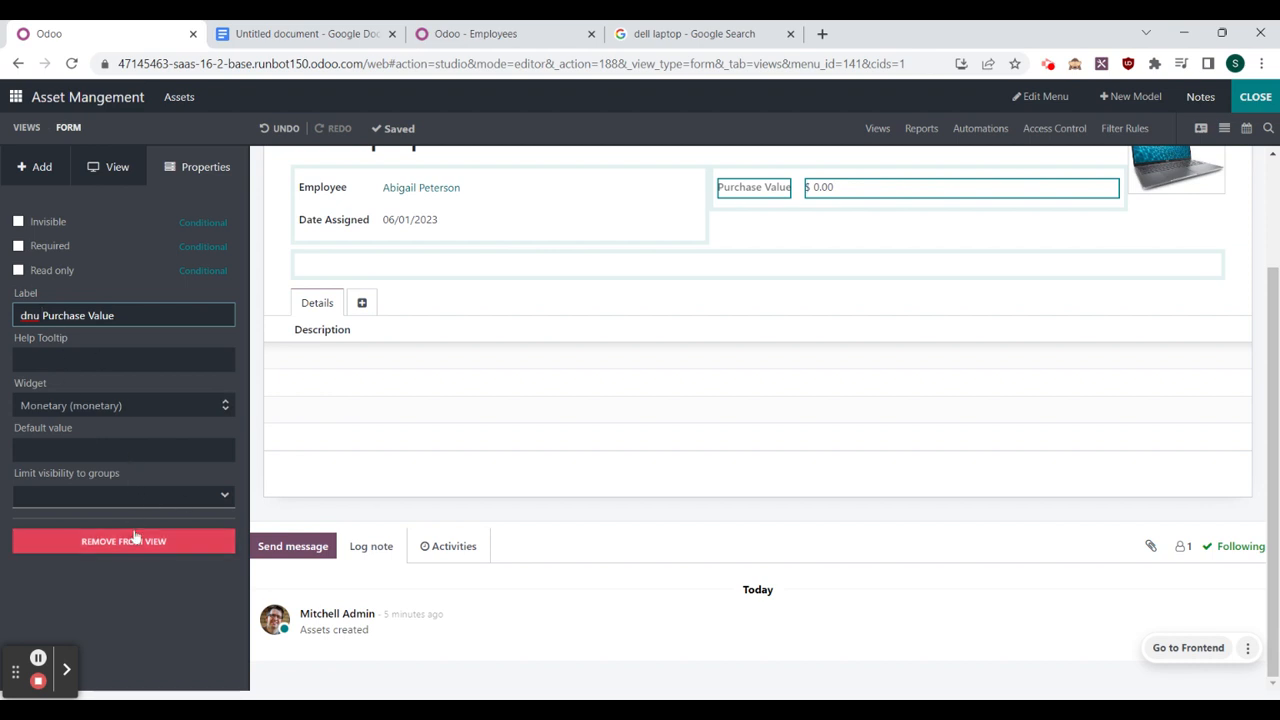
left_click(161, 596)
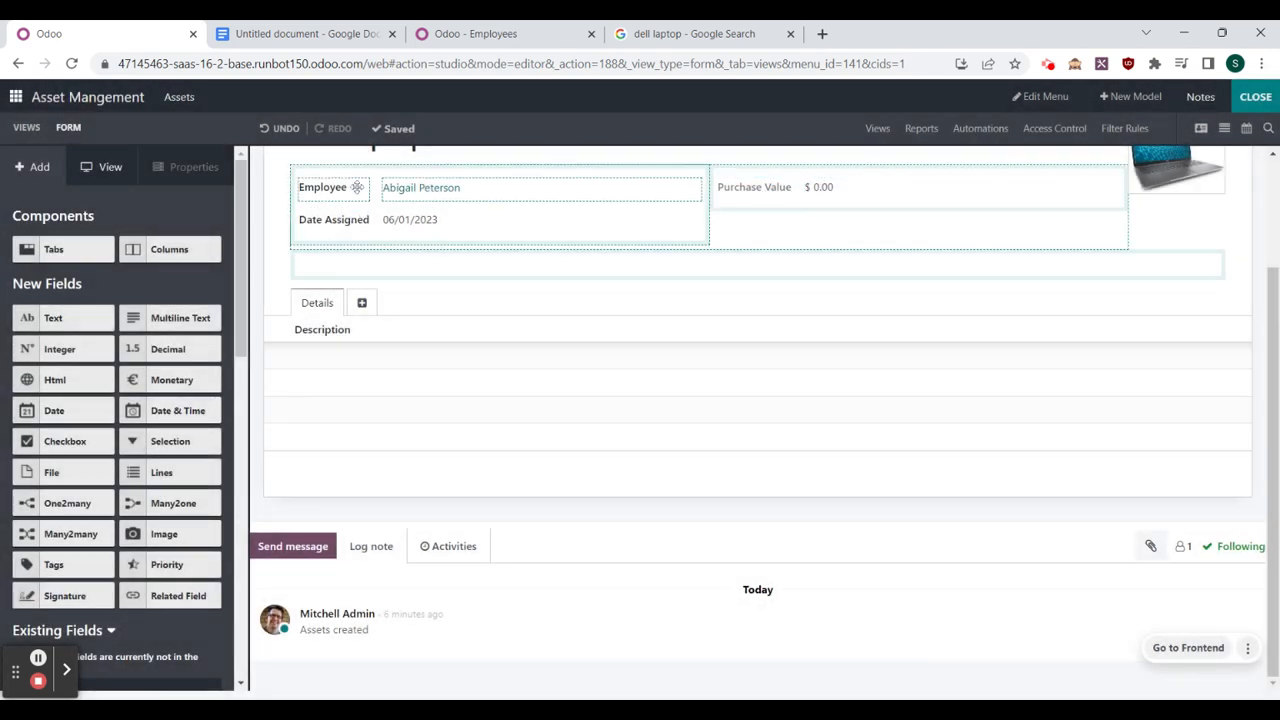
left_click(110, 166)
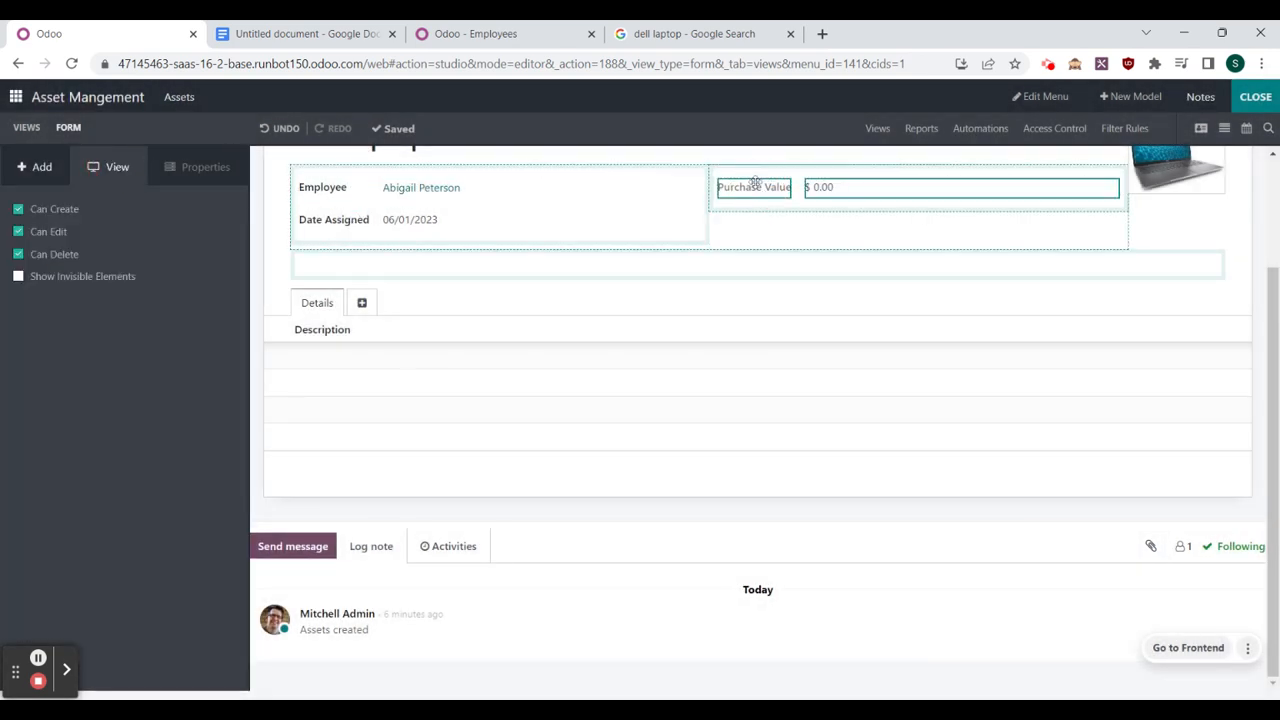
Step: Relabel the Purchase Value field as "dnu Purchase Value" and remove it from the form view
left_click(754, 187)
left_click(28, 312)
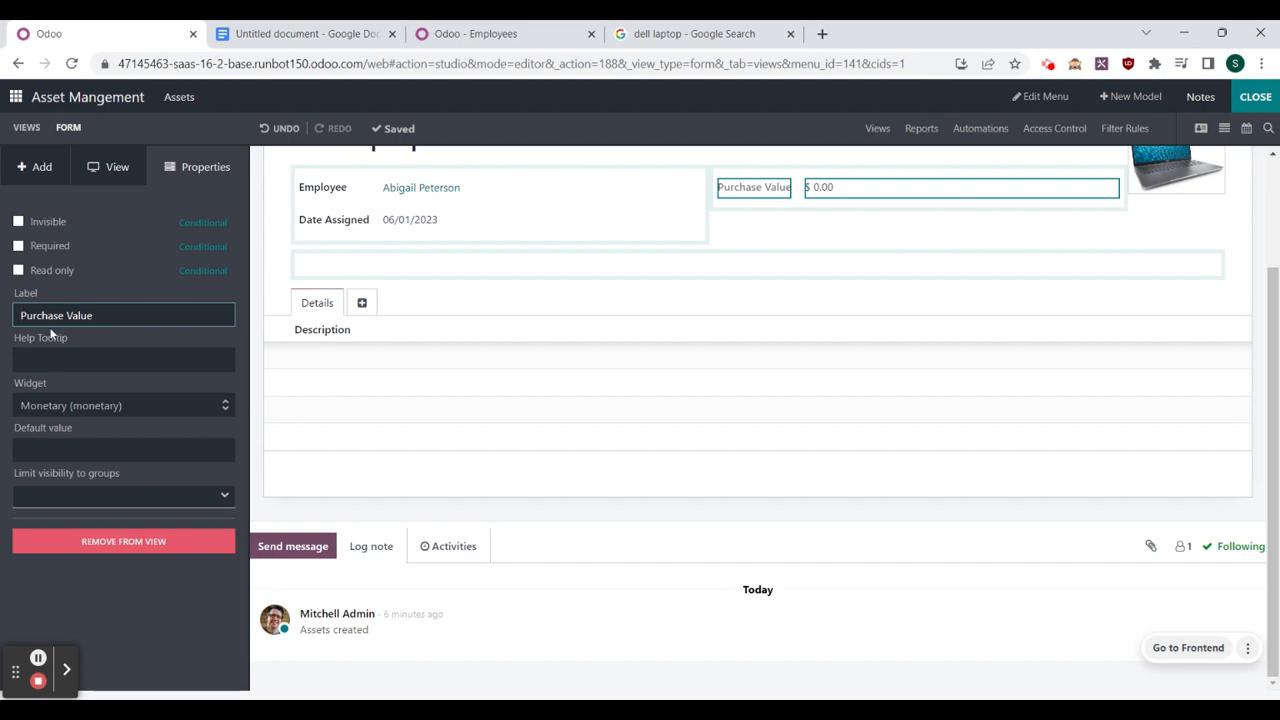
type("dnu")
key("Return")
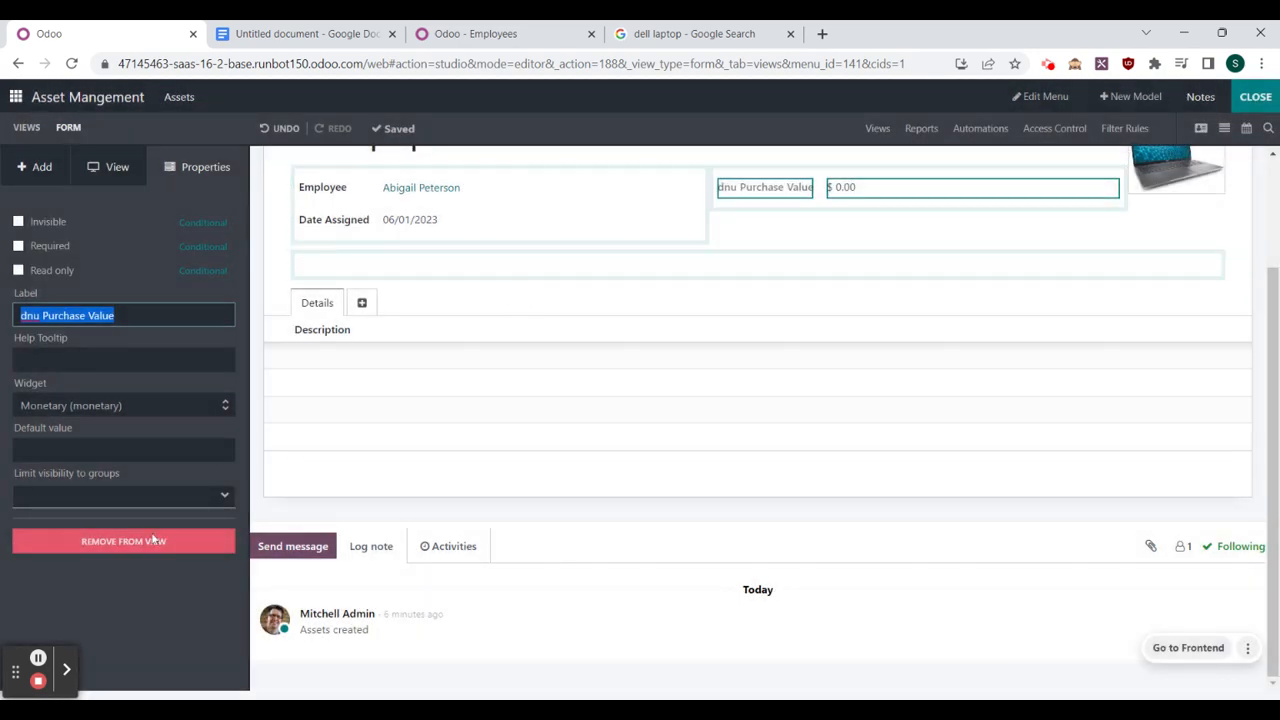
left_click(149, 548)
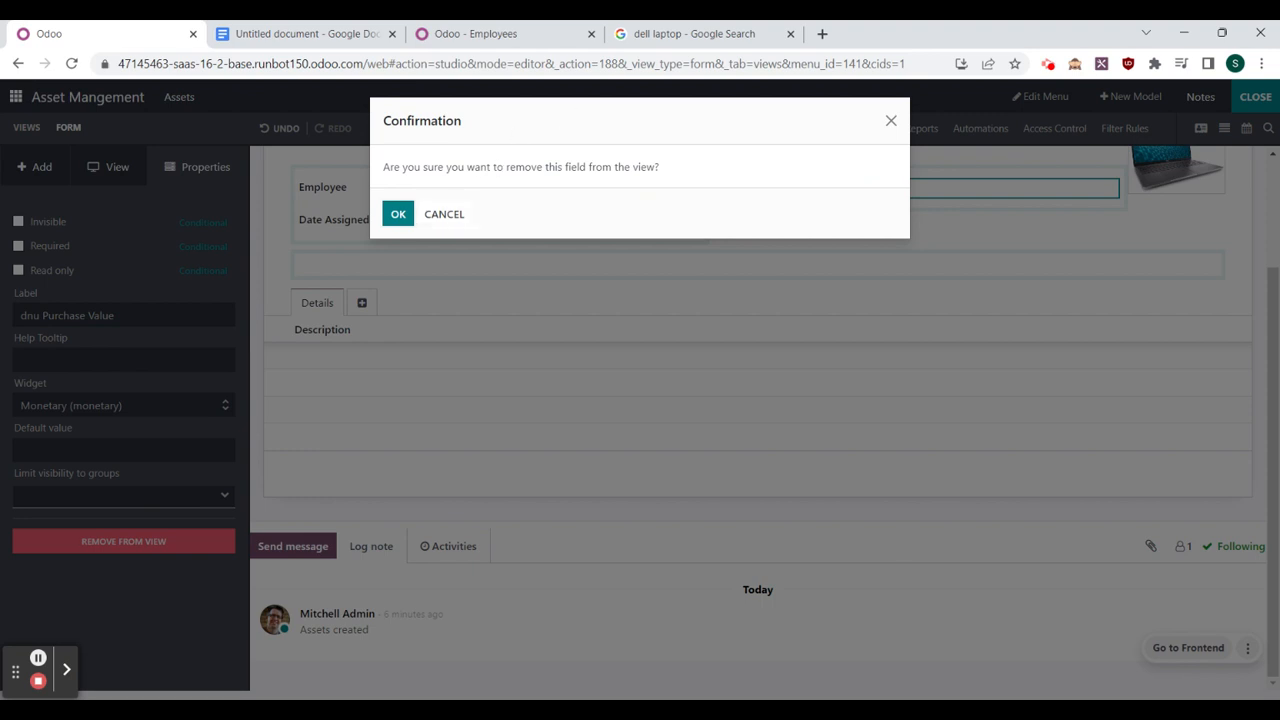
left_click(400, 219)
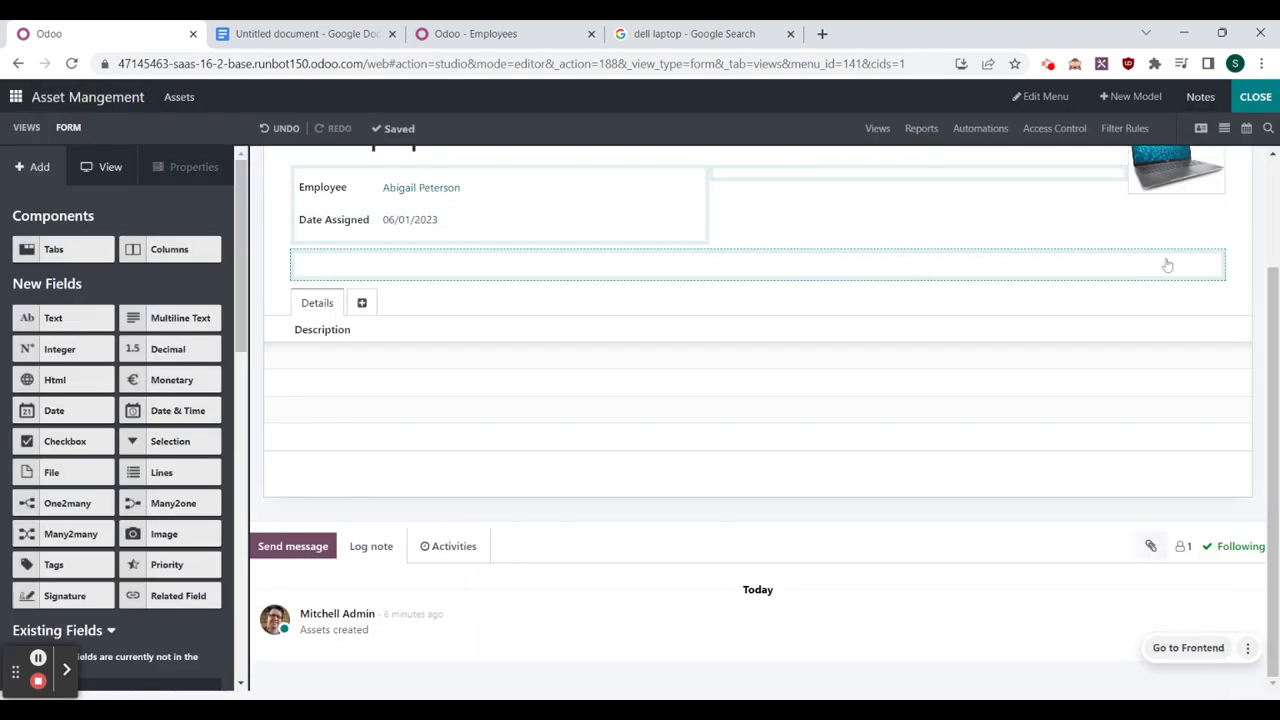
Step: Search the existing fields for "dnu" and move the recording widget off the results
scroll(107, 350, "down", 3)
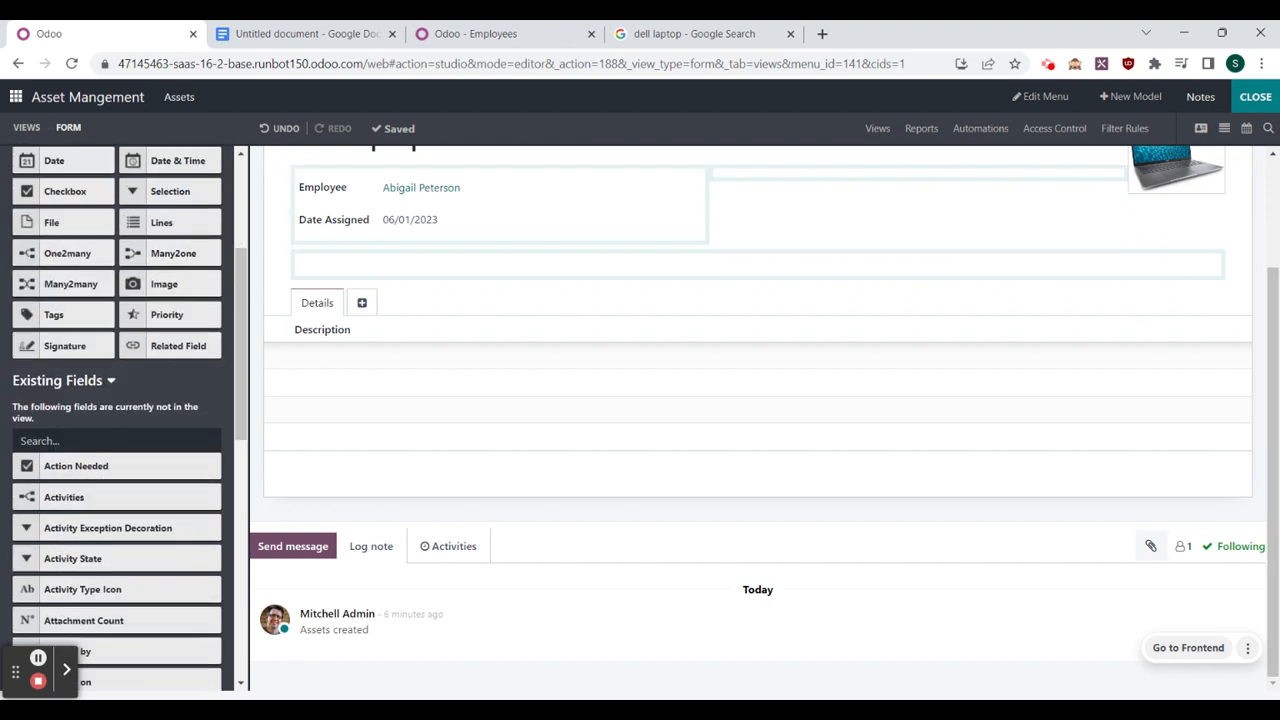
left_click(107, 441)
type("dnu")
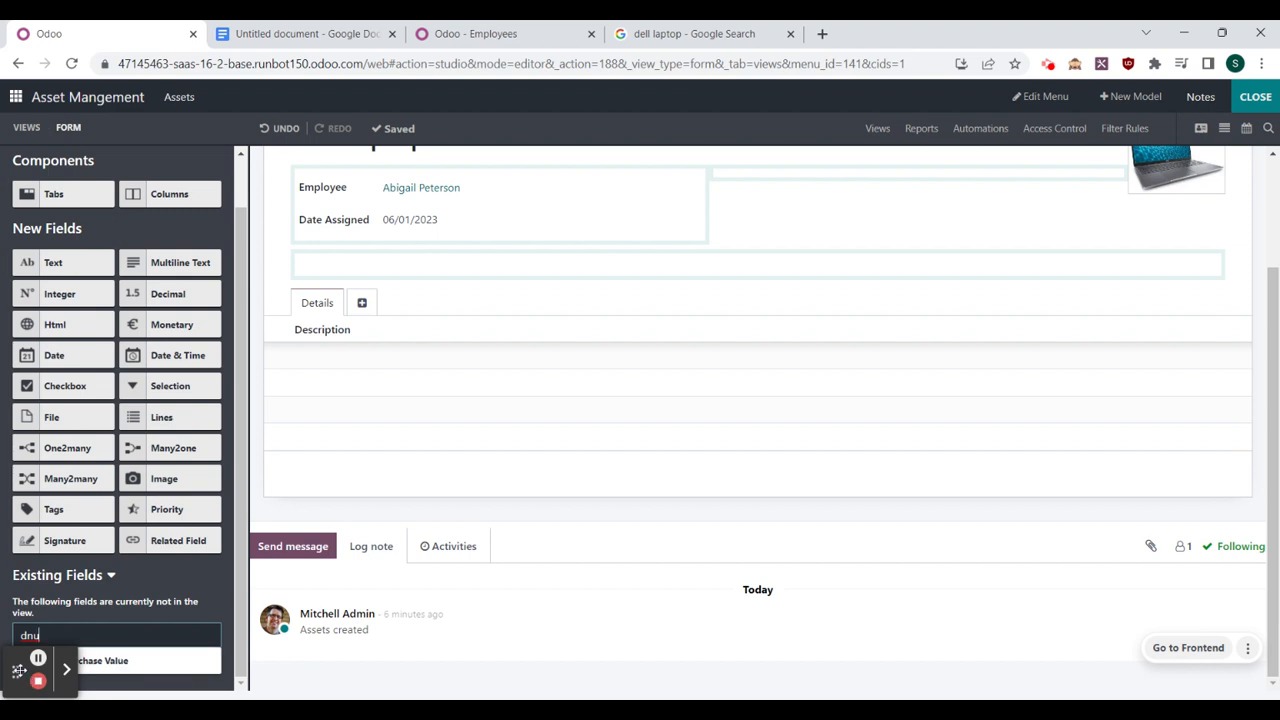
left_click_drag(100, 660, 135, 415)
mouse_move(100, 457)
left_mouse_down()
mouse_move(18, 665)
mouse_move(61, 644)
mouse_move(119, 518)
left_mouse_up()
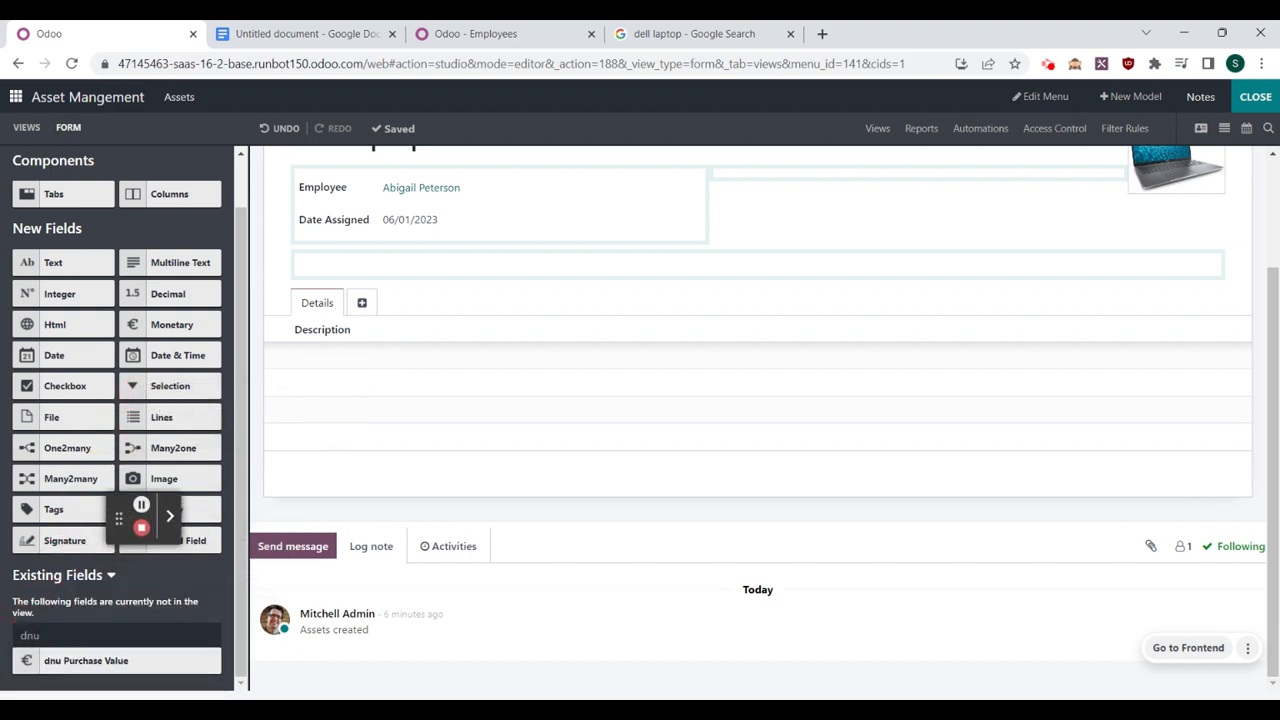
Step: Clear the existing-fields search and add a Monetary field labelled "Purchase Value" to the empty column beside the Employee field
left_click_drag(82, 637, 15, 641)
key("BackSpace")
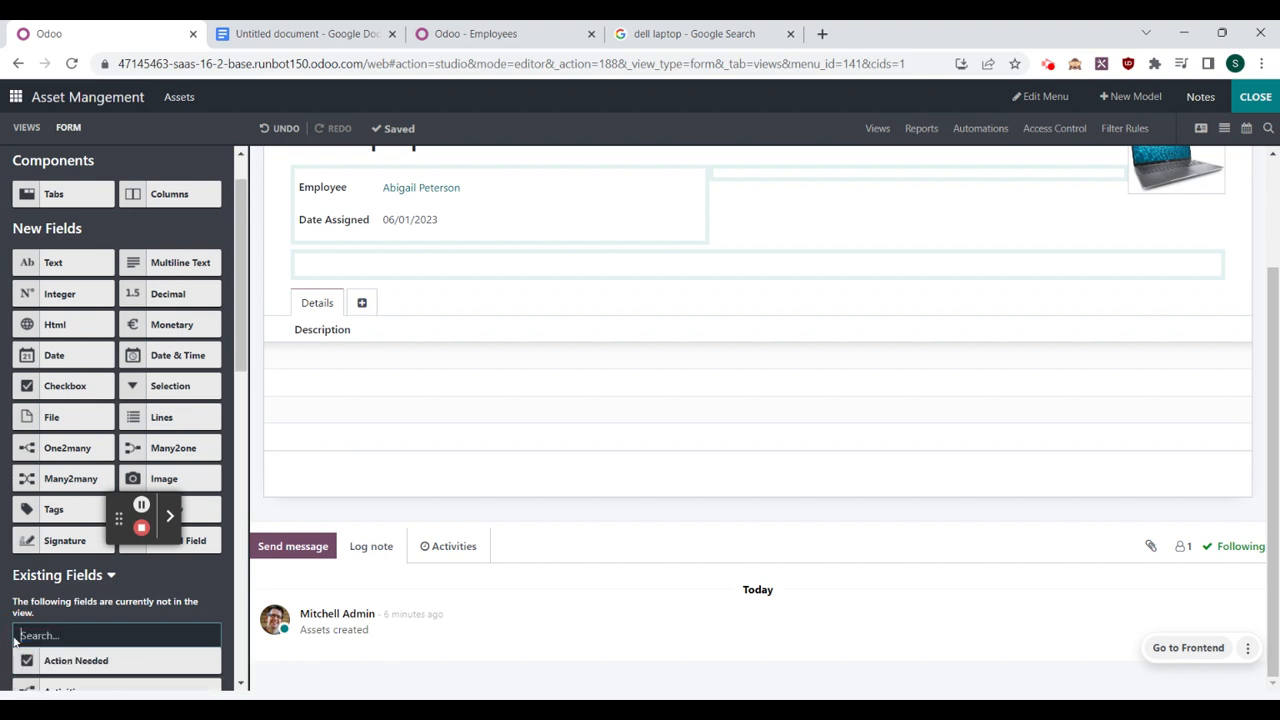
scroll(84, 617, "down", 3)
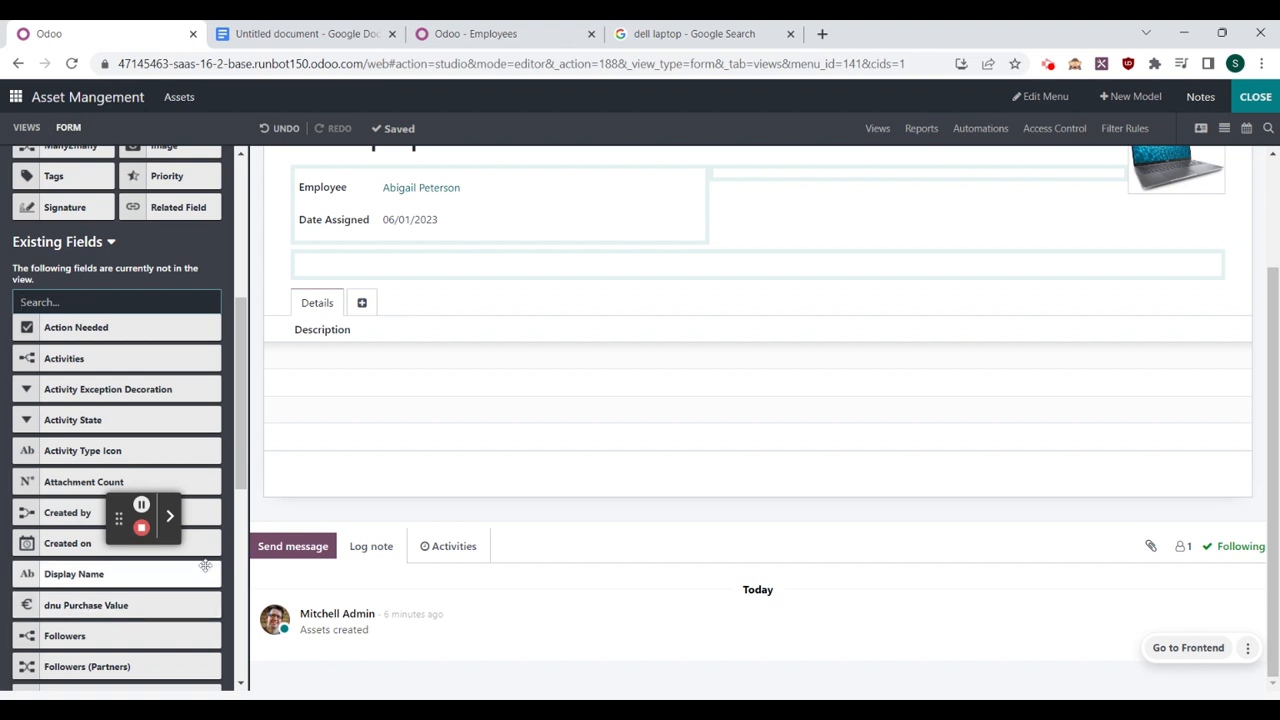
scroll(217, 358, "up", 4)
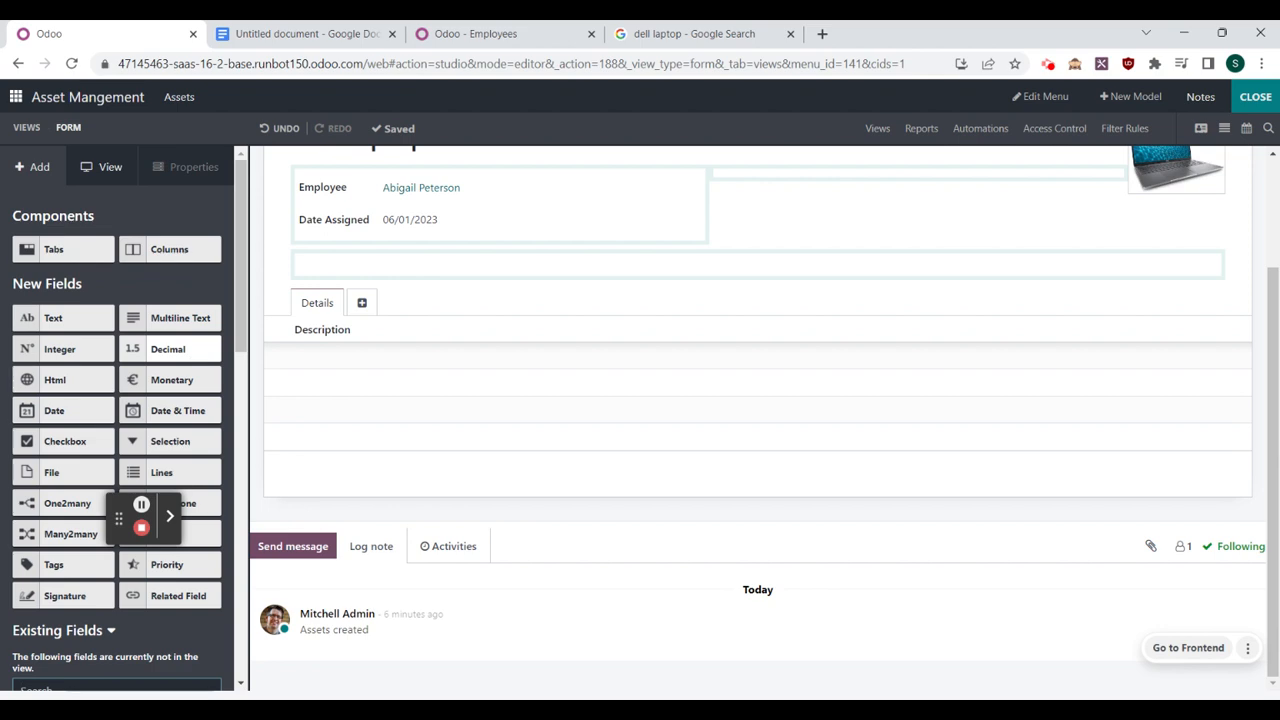
left_click_drag(212, 378, 870, 184)
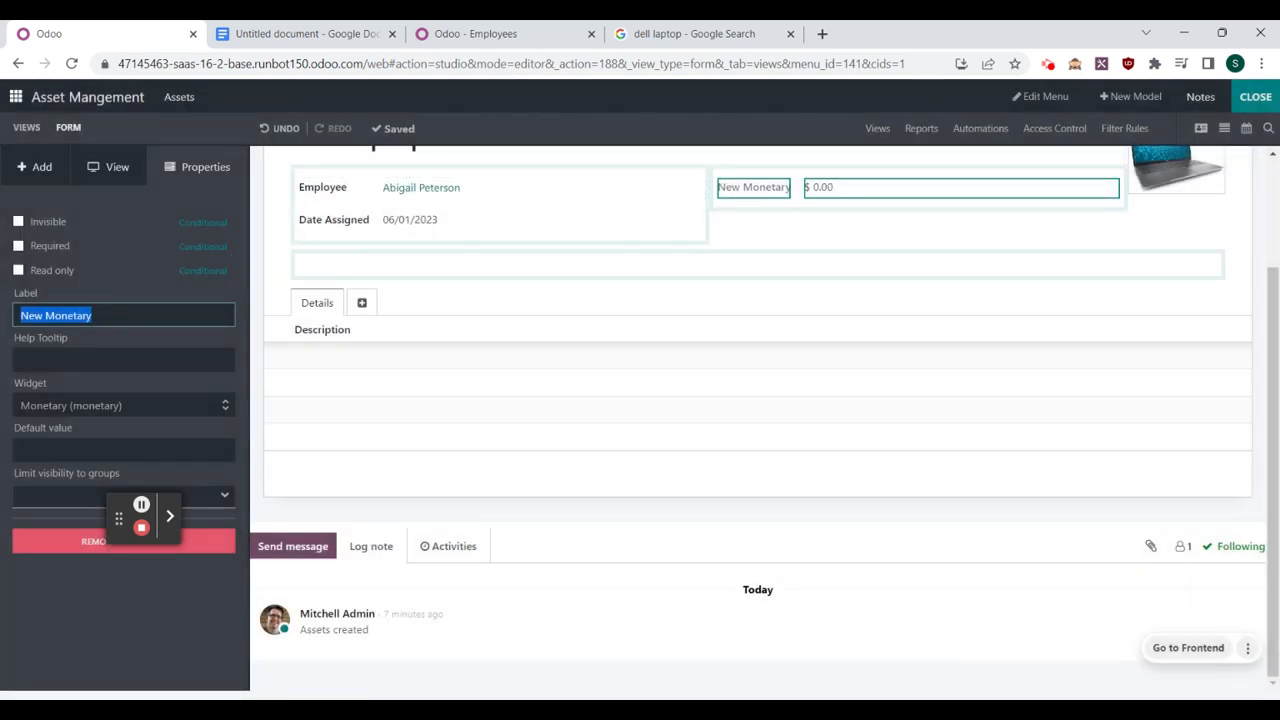
type("Purchase V")
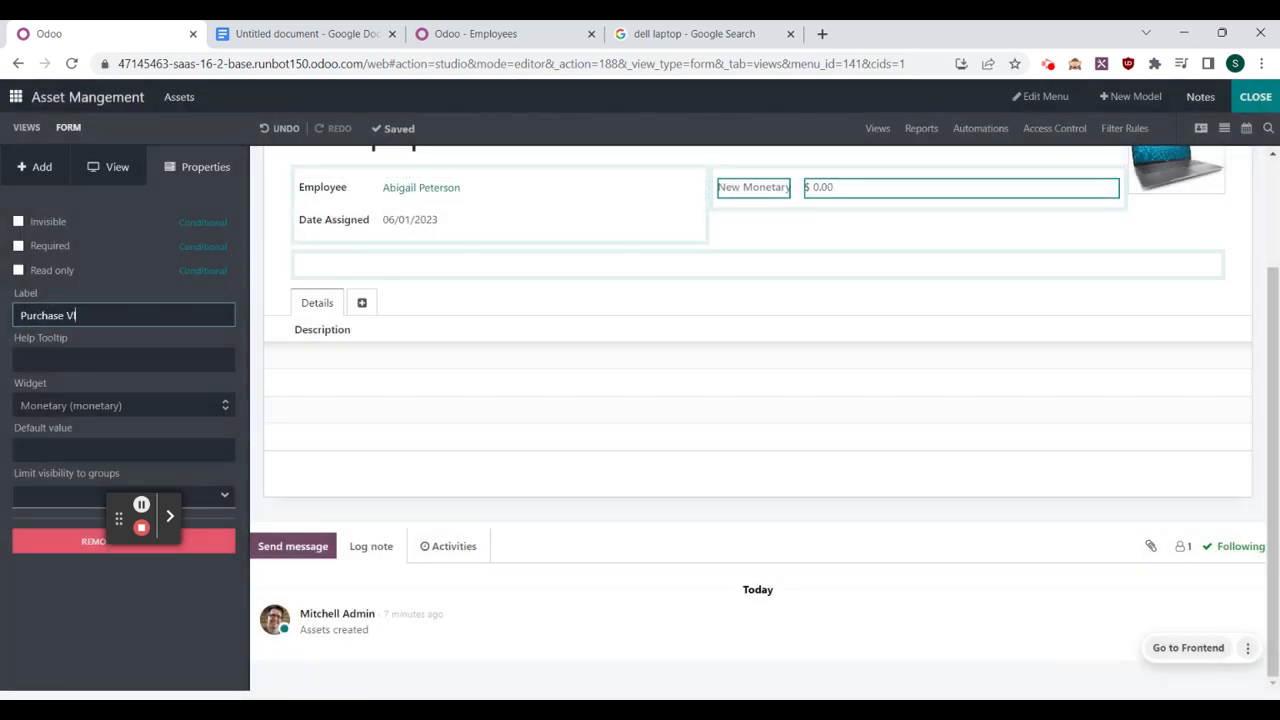
type("alue")
left_click(260, 266)
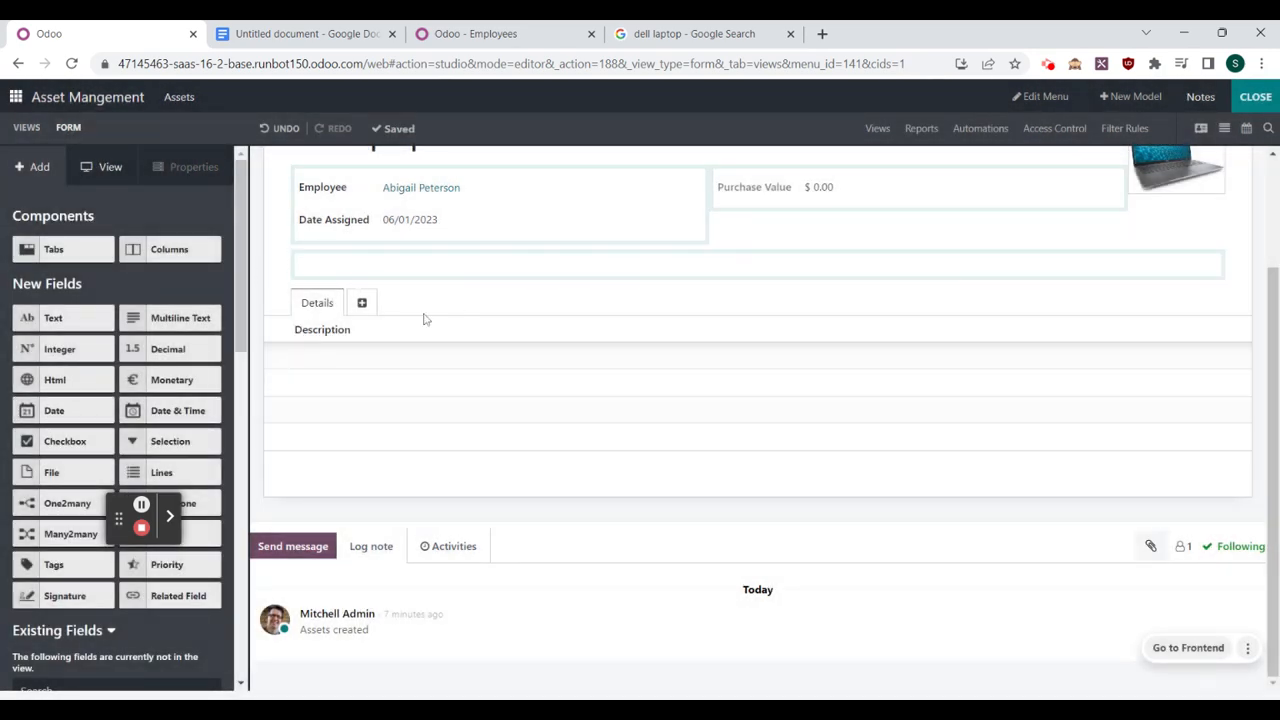
Step: Switch to the Google Docs checklist and check off "Purchase value" and "Image of asset"
left_click(299, 33)
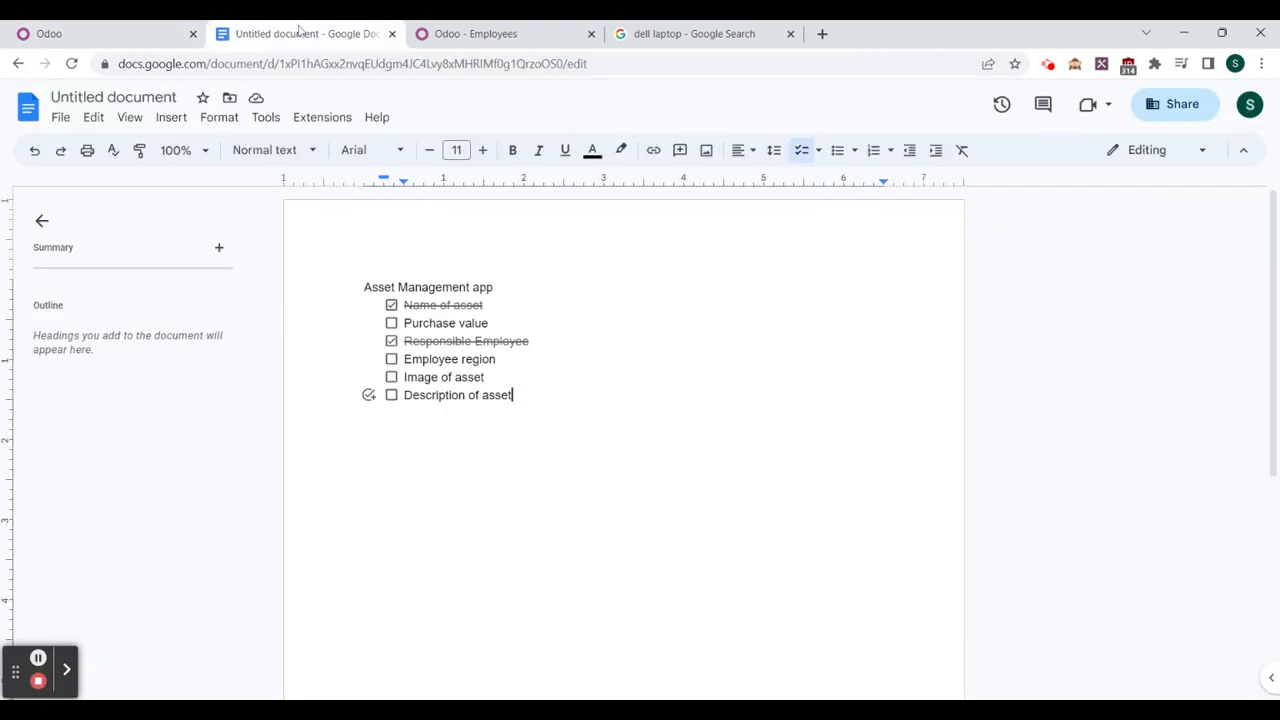
left_click(391, 324)
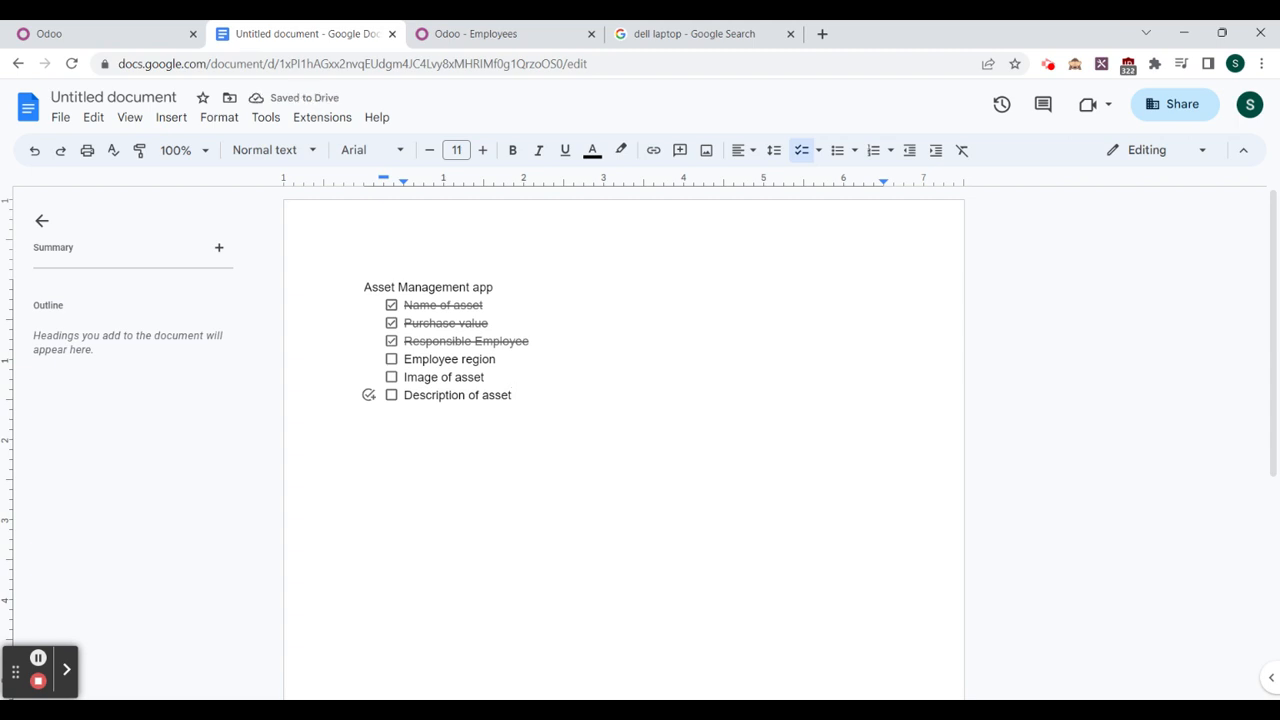
left_click(391, 377)
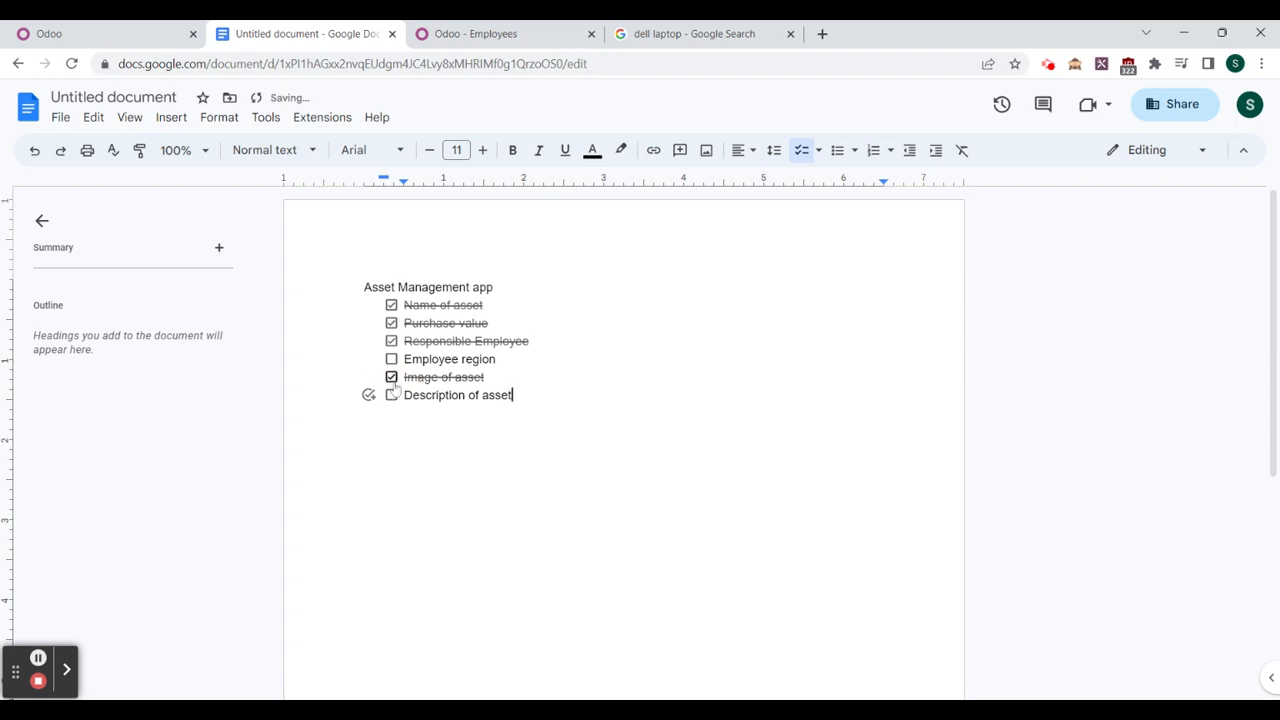
Step: Switch back to Odoo Studio and remove the New Lines table under Details from the form view
left_click(150, 30)
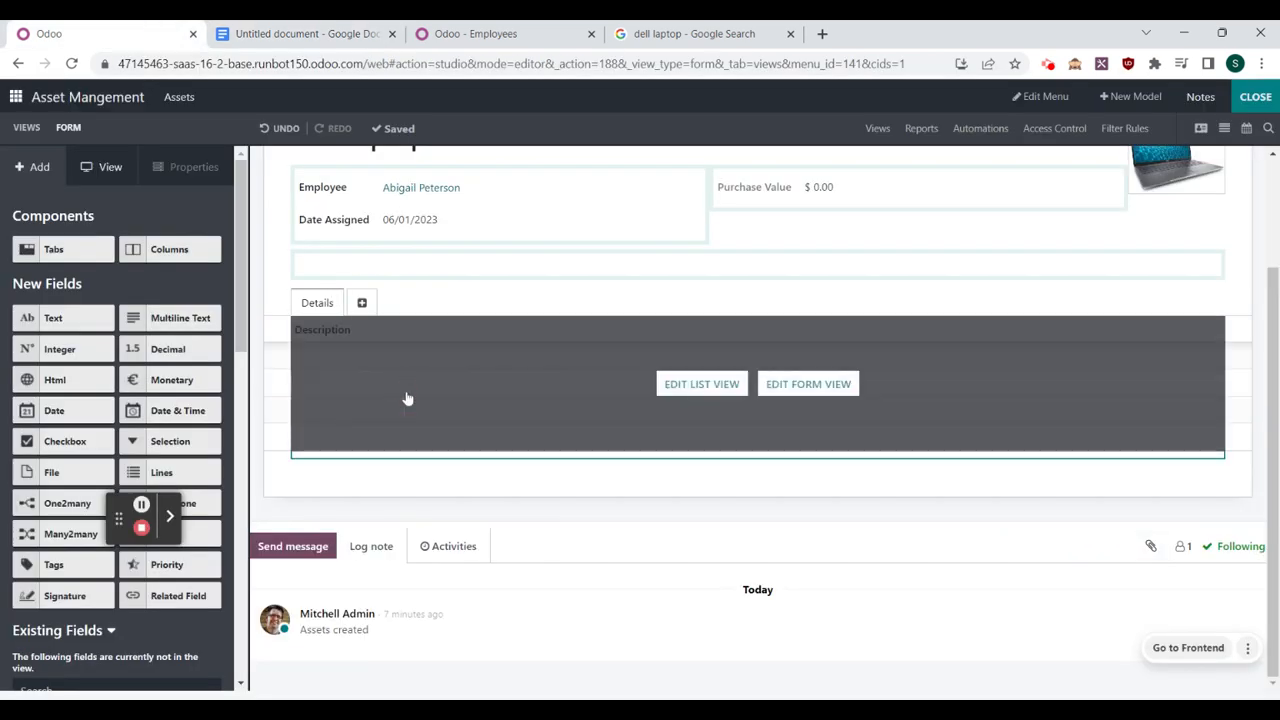
left_click(407, 398)
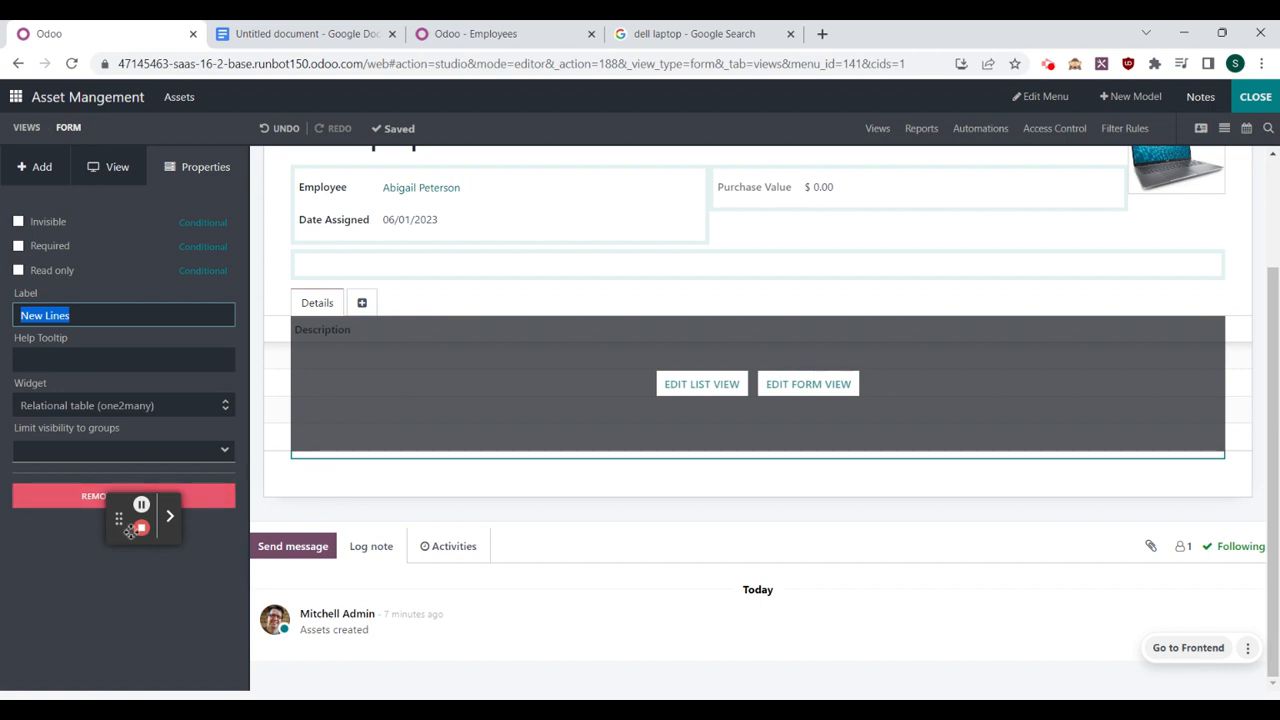
left_click_drag(120, 528, 18, 664)
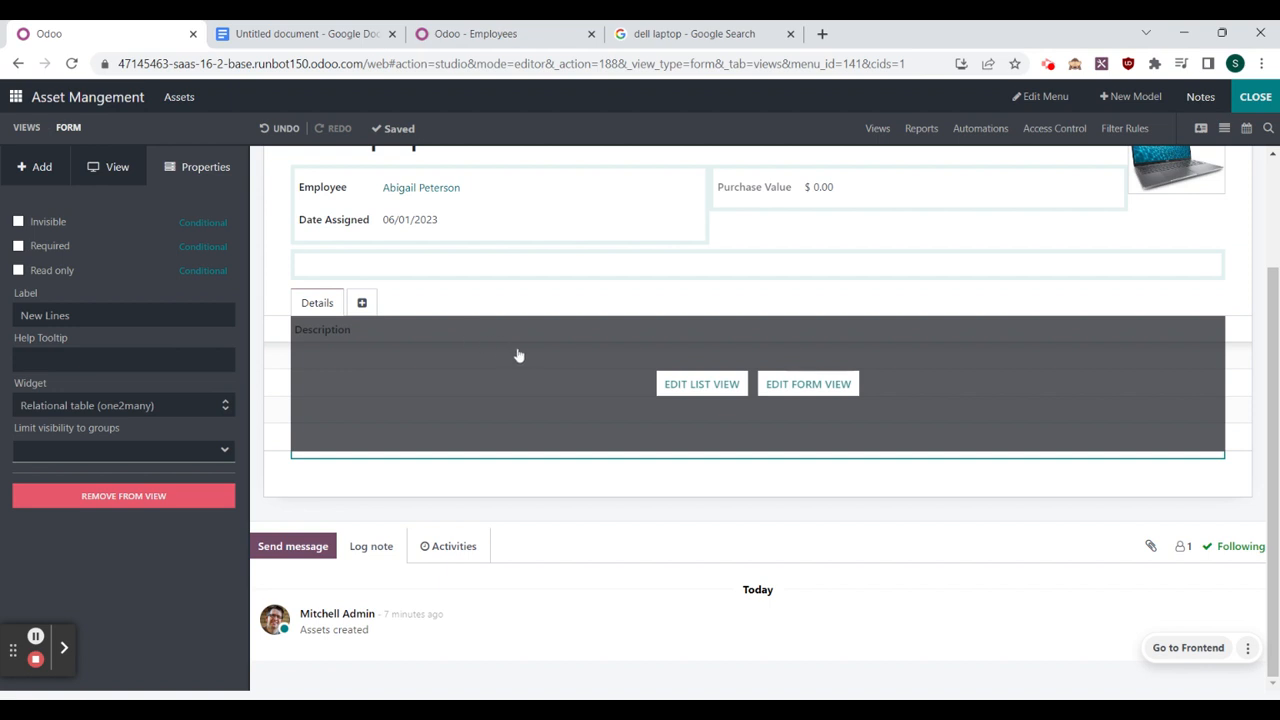
left_click(140, 496)
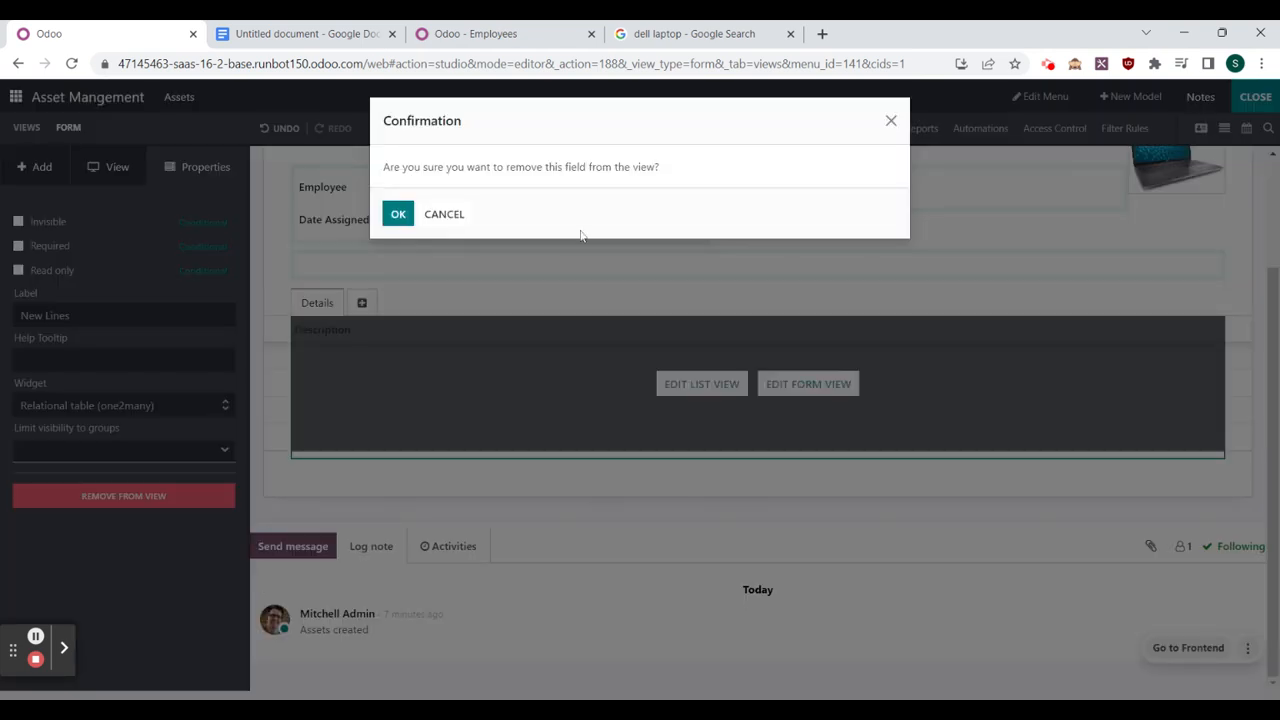
left_click(398, 216)
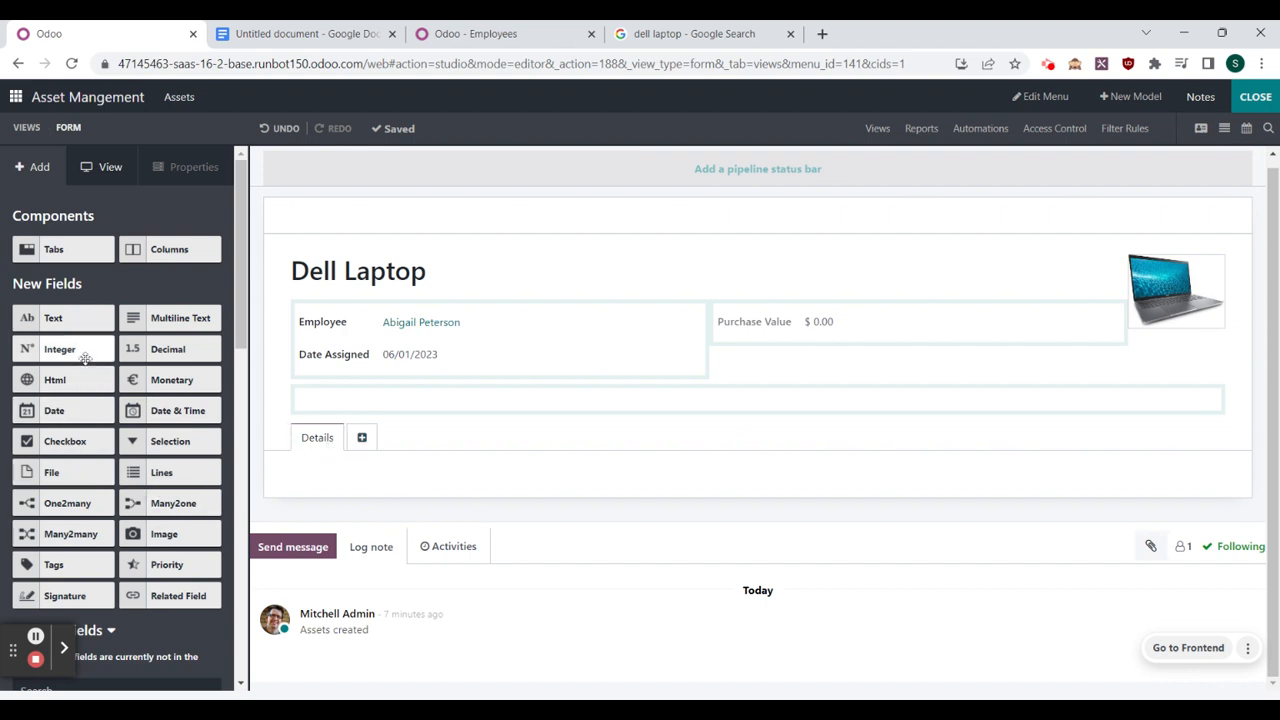
Step: Add a Text field under Details and label it "Asset Description"
left_click_drag(70, 328, 445, 472)
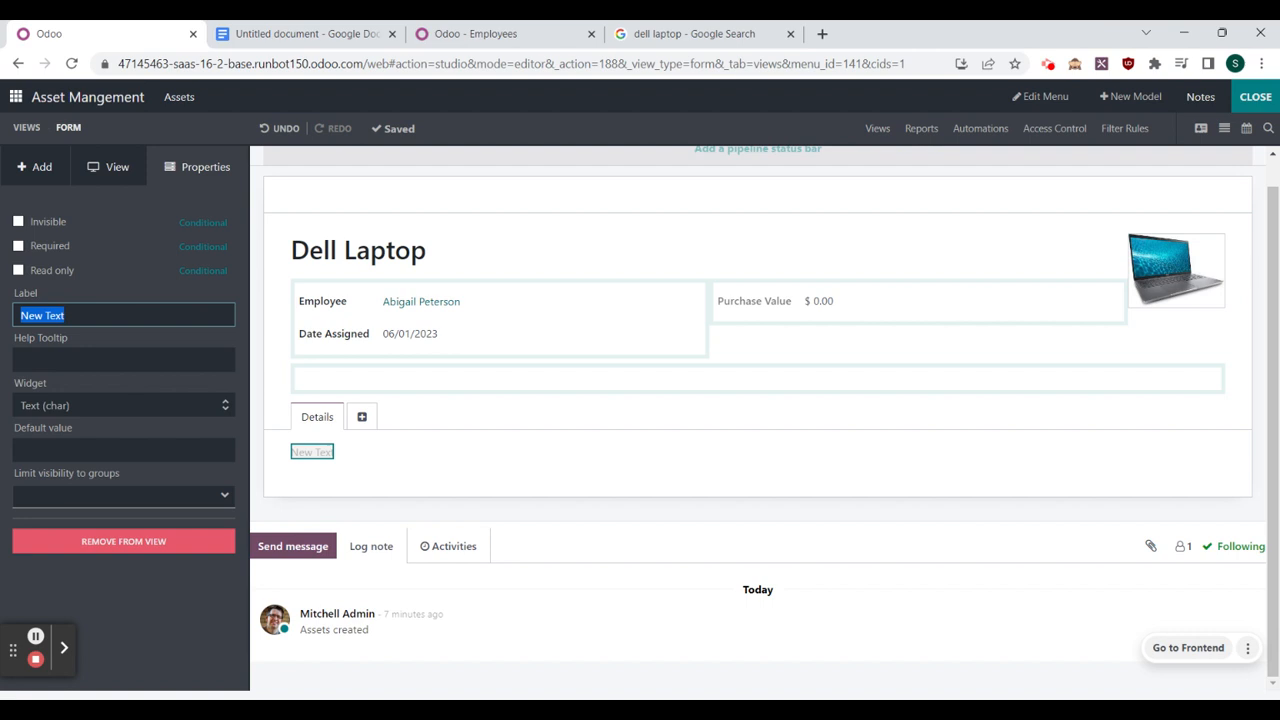
type("P")
type("sset De")
type("scription")
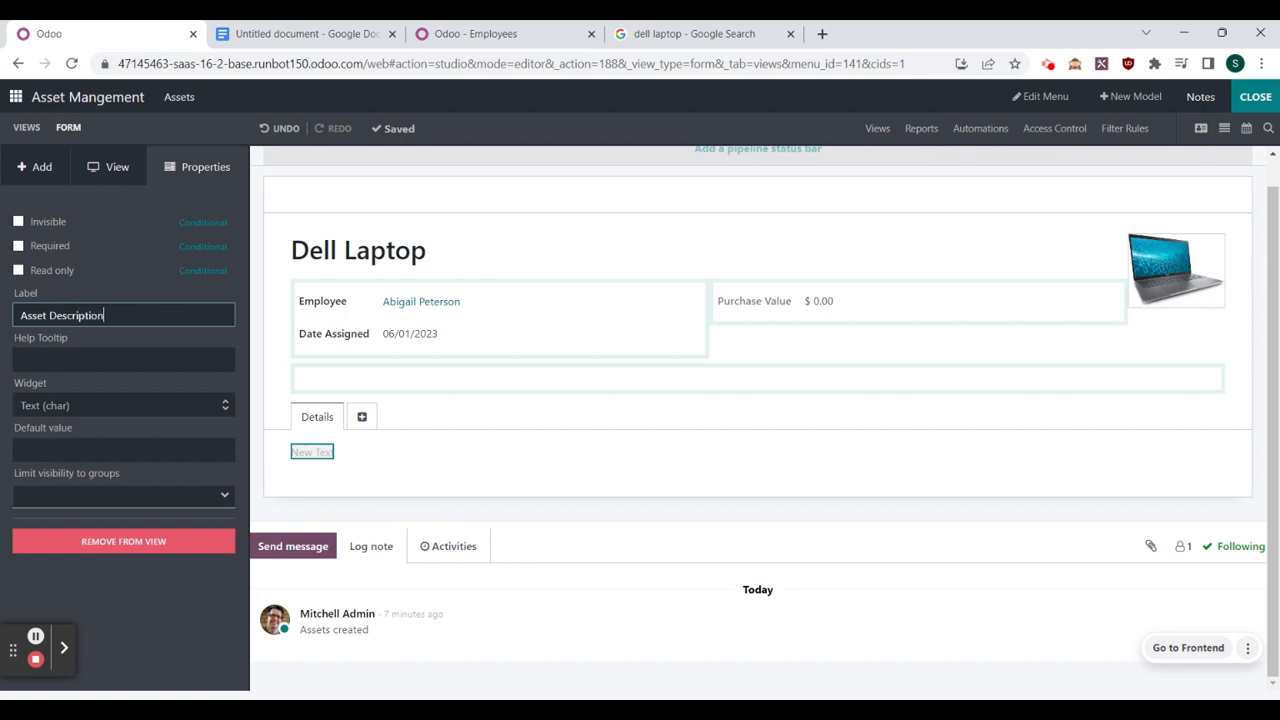
key("Return")
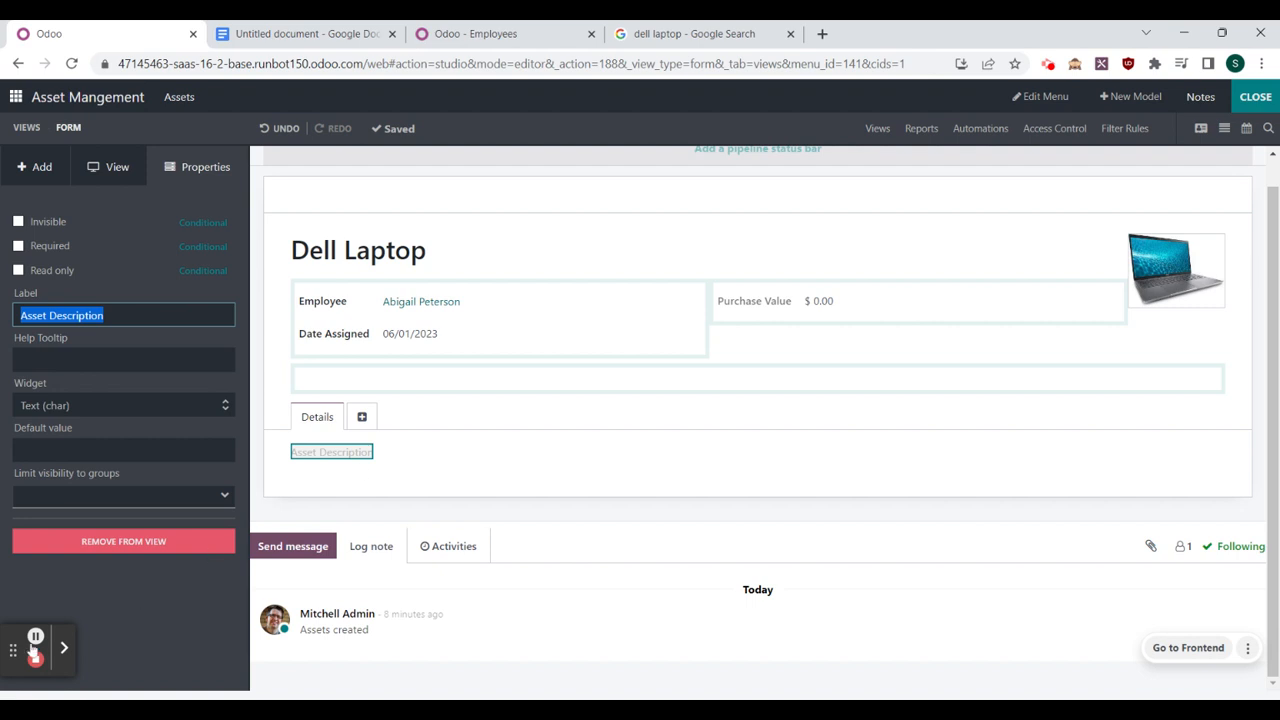
Step: Switch to the Google Docs checklist, check off "Description of asset" and highlight the "Employee region" item
left_click(265, 30)
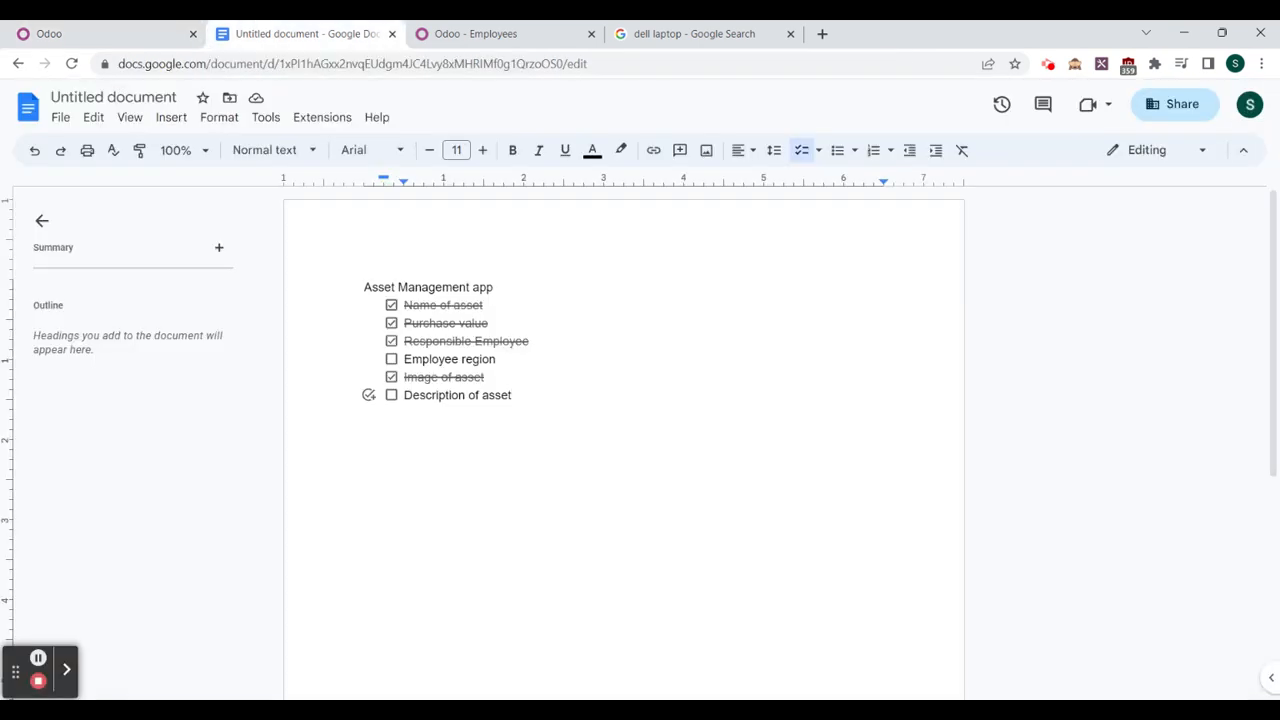
left_click(392, 396)
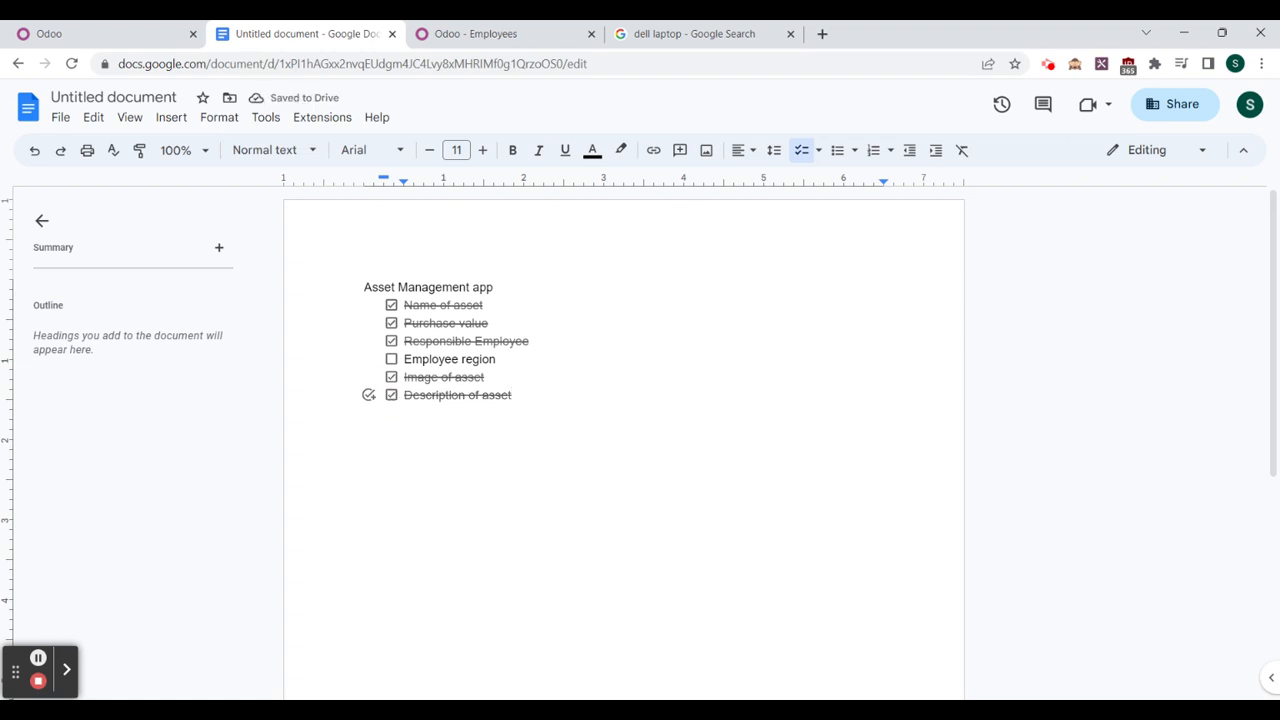
left_click_drag(496, 359, 413, 359)
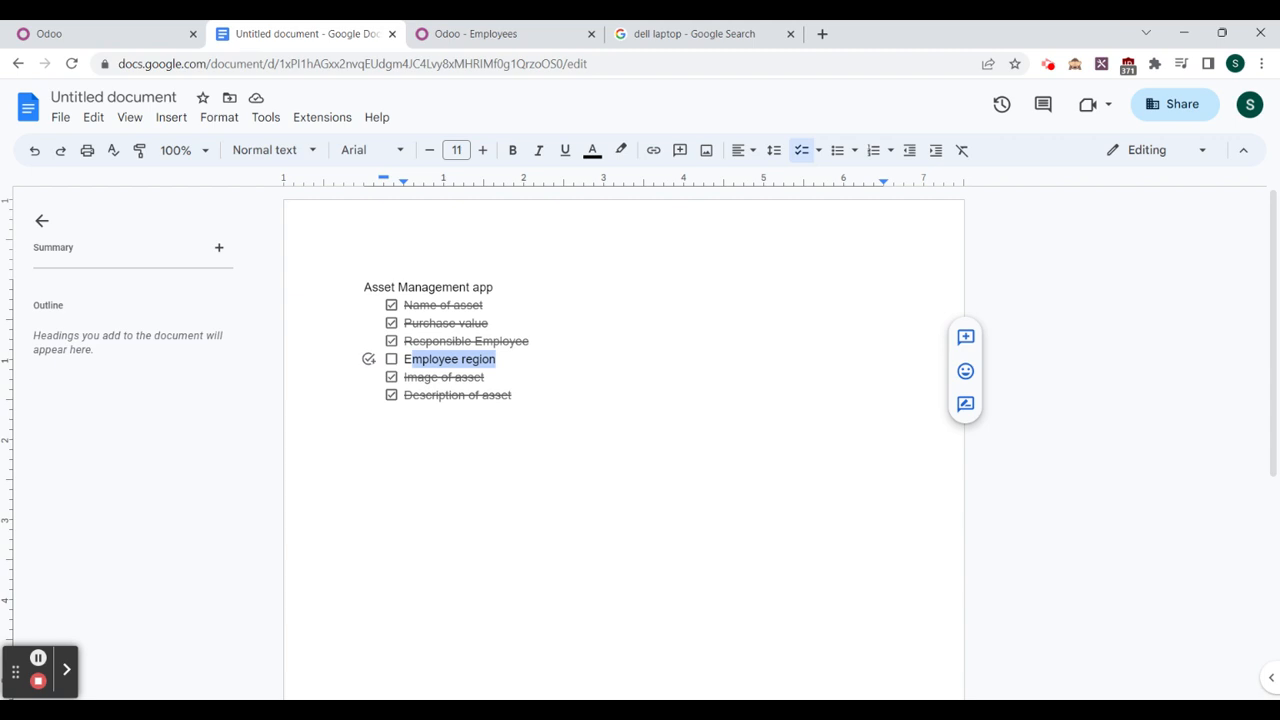
Step: Return to Odoo, leave Studio, and open the responsible employee's record from the Employees app for editing in Studio
left_click(20, 33)
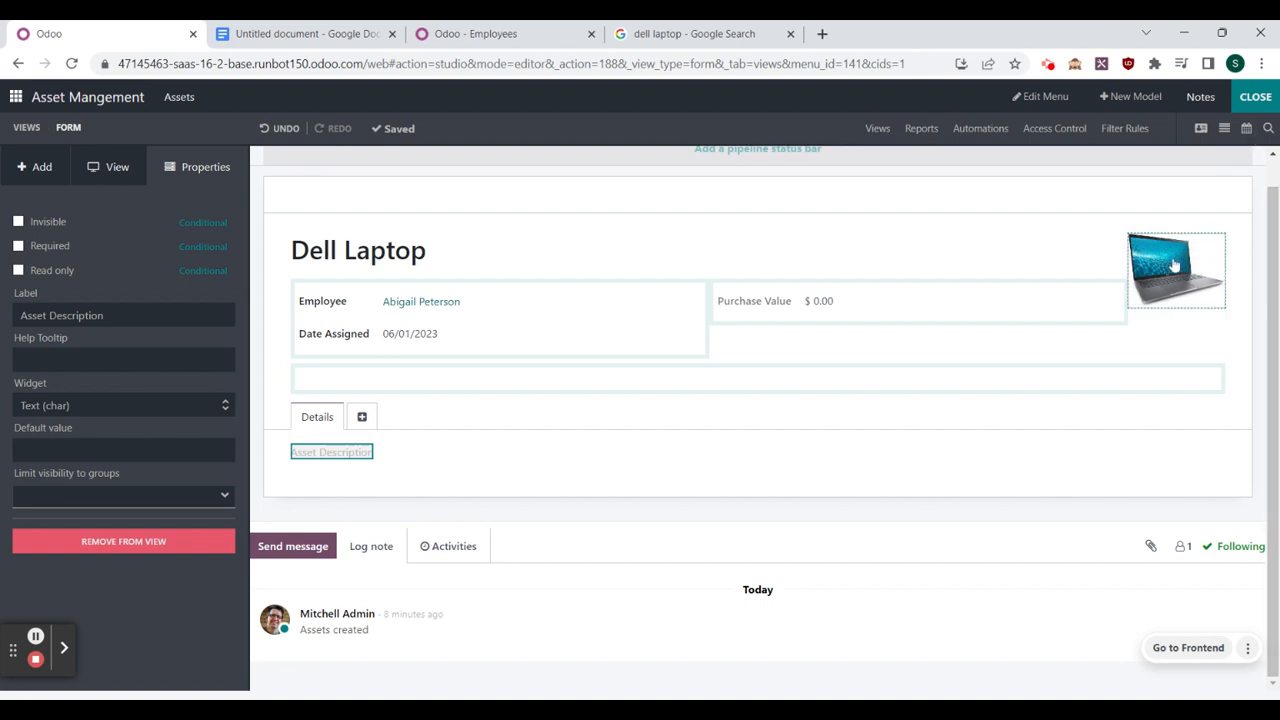
left_click(1256, 104)
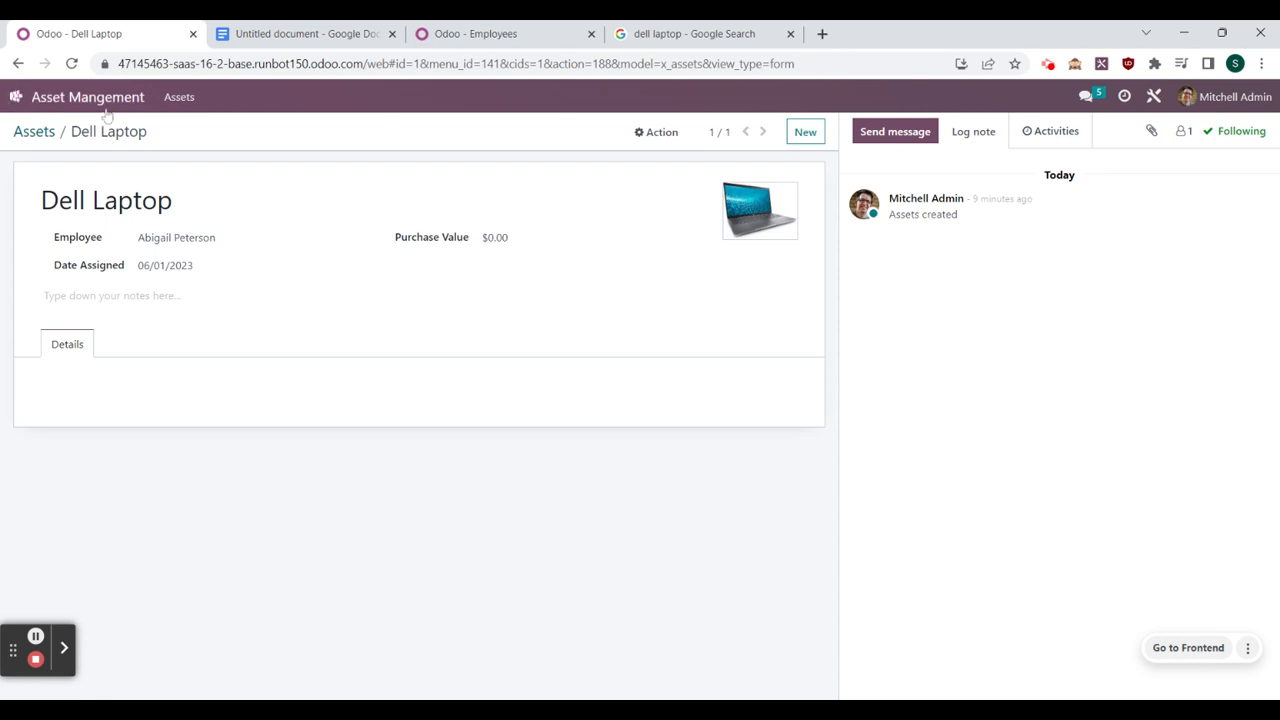
left_click(12, 100)
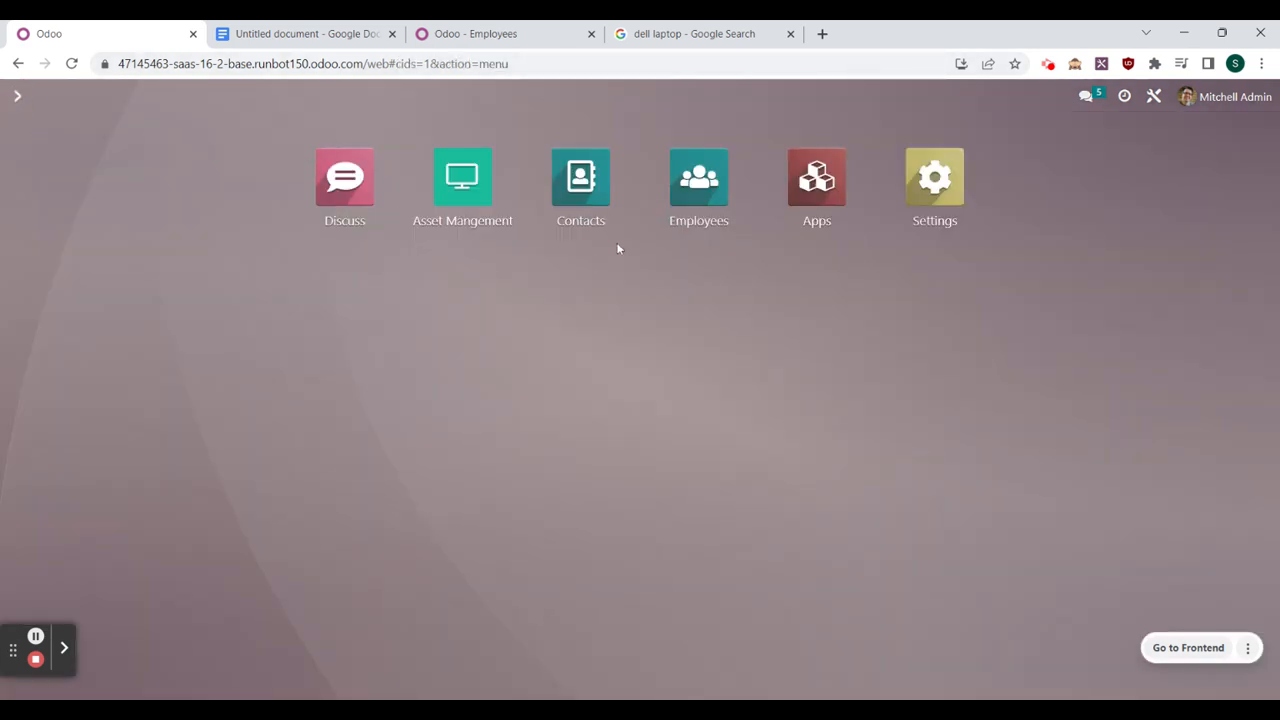
left_click(725, 199)
left_click(346, 282)
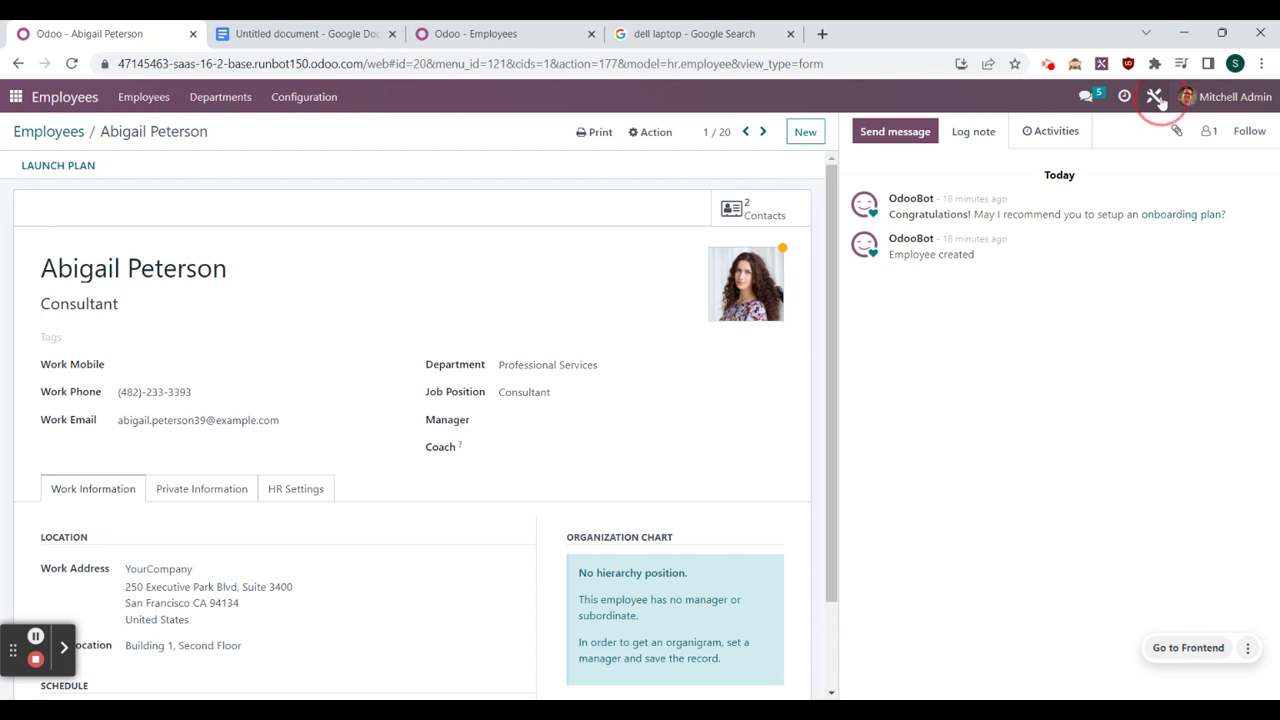
left_click(1155, 97)
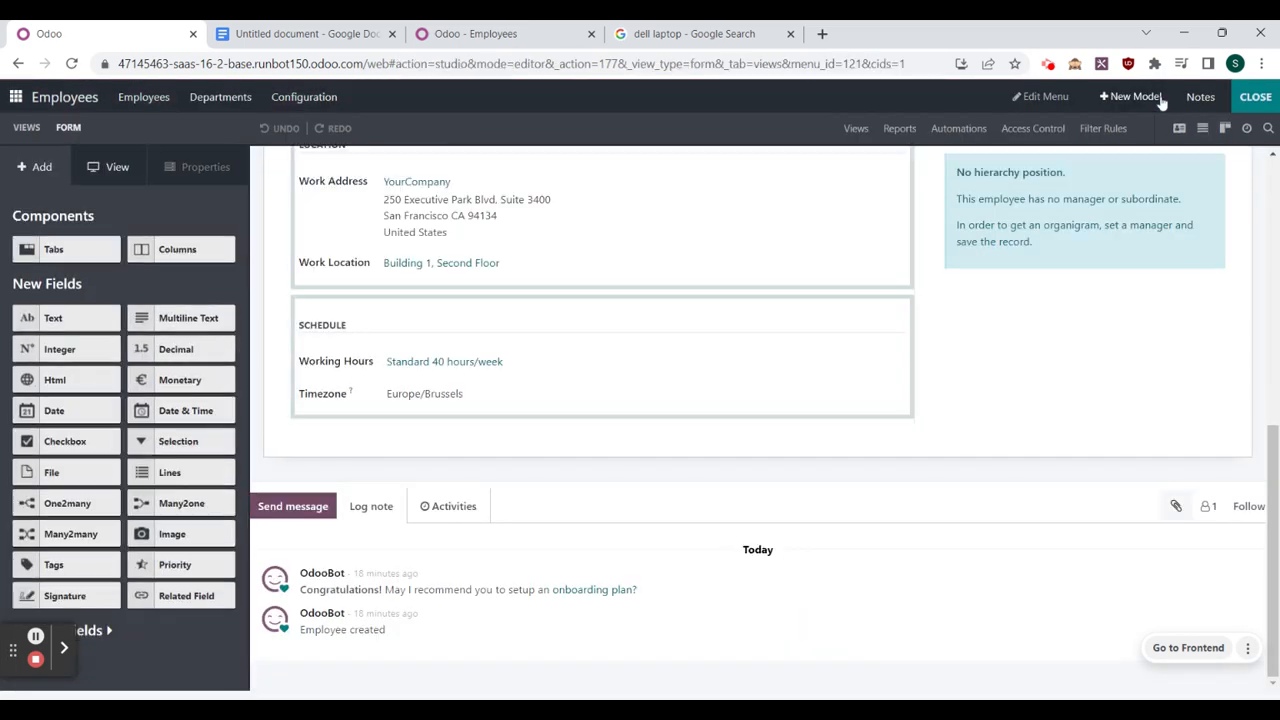
Step: Add a Selection field above Work Mobile on the employee form with the values Buffalo, Pittsburgh and DC
scroll(1186, 410, "up", 3)
scroll(1010, 355, "up", 3)
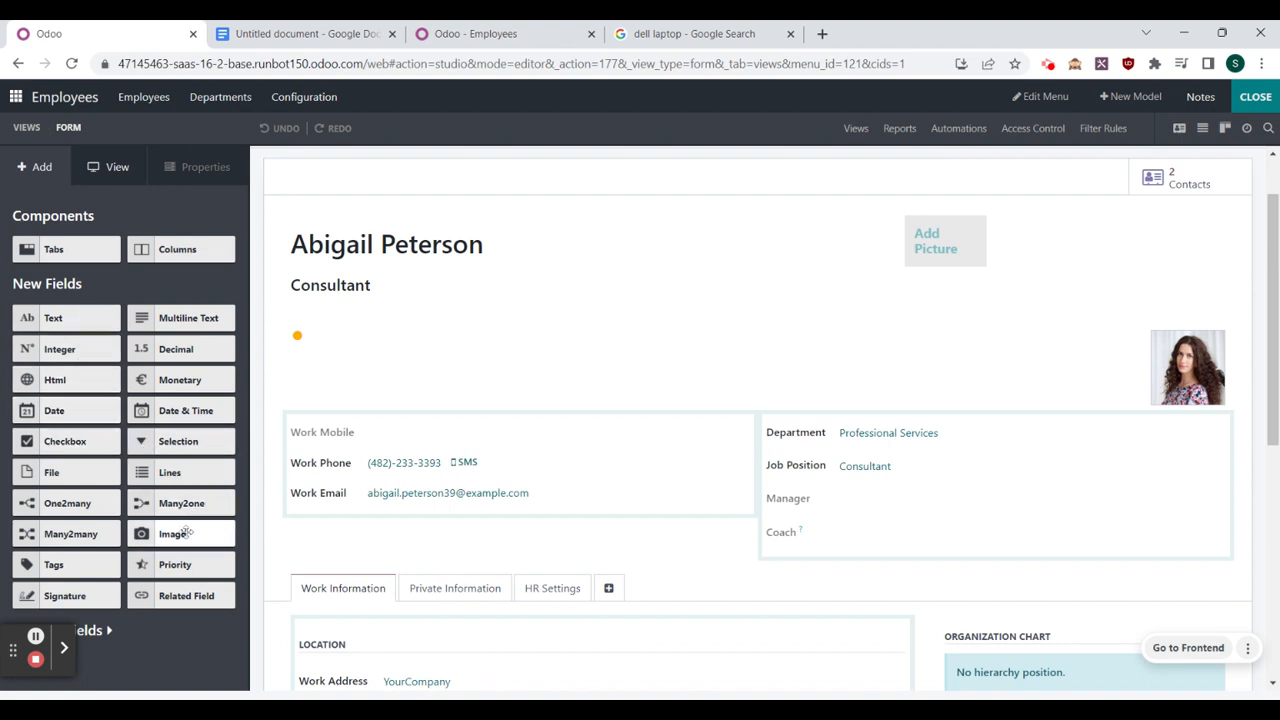
left_click_drag(190, 437, 405, 416)
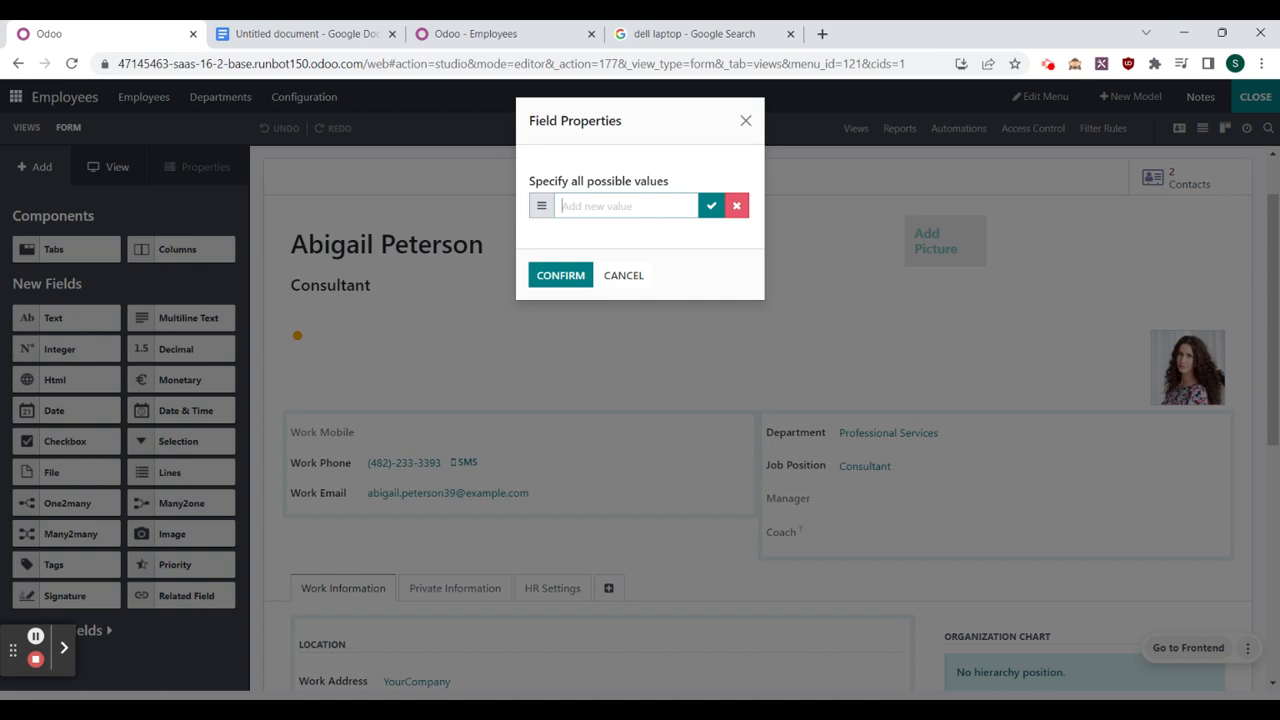
type("Buffalo")
key("Return")
type("Pitts")
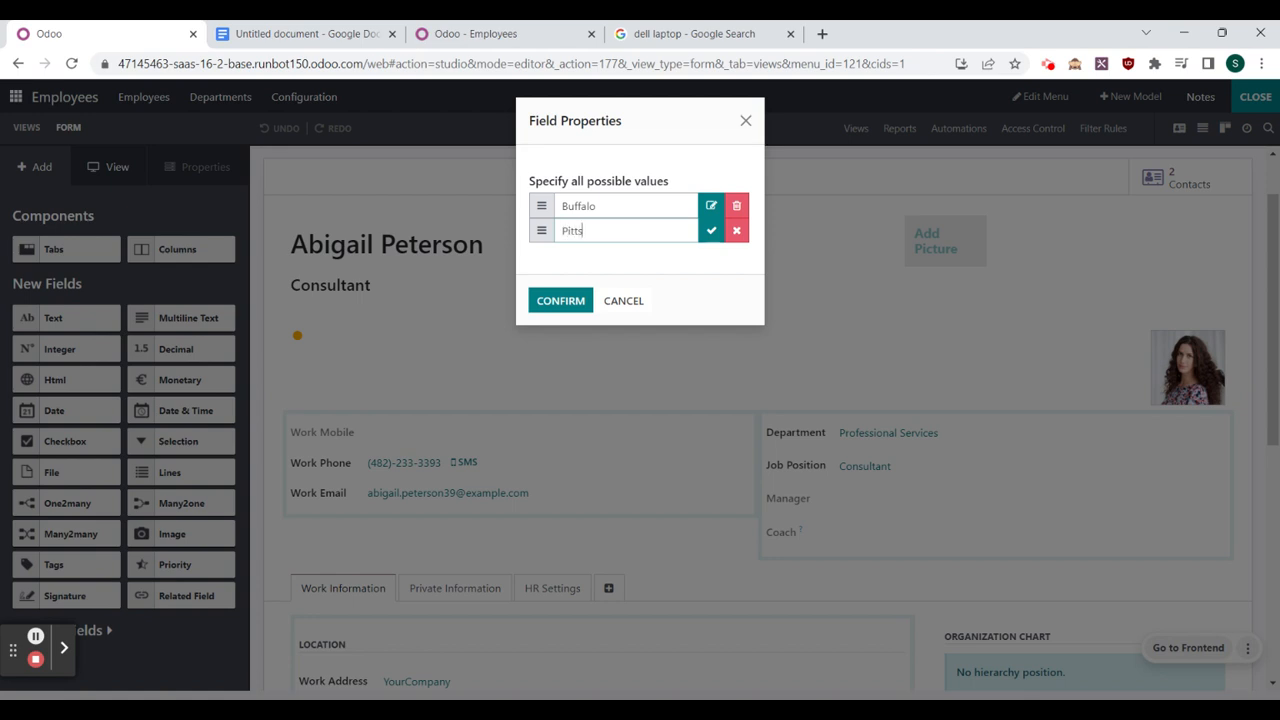
type("burgh")
key("Return")
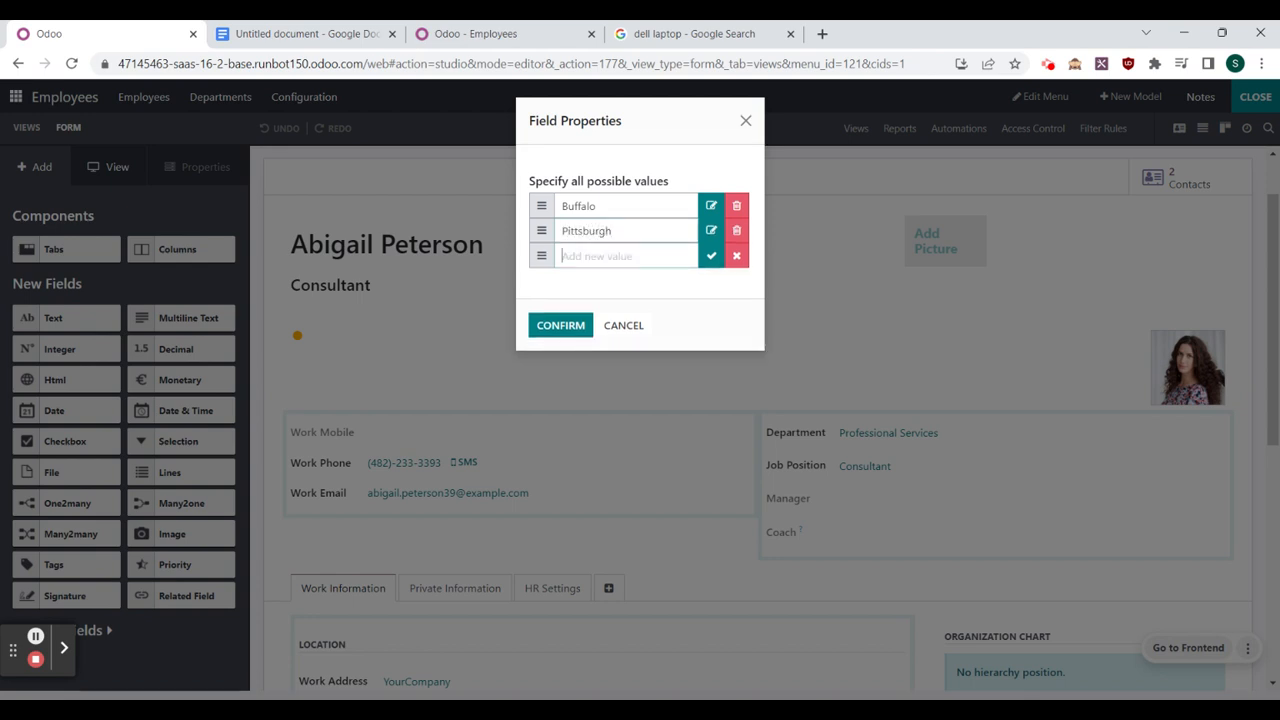
type("DC")
key("Return")
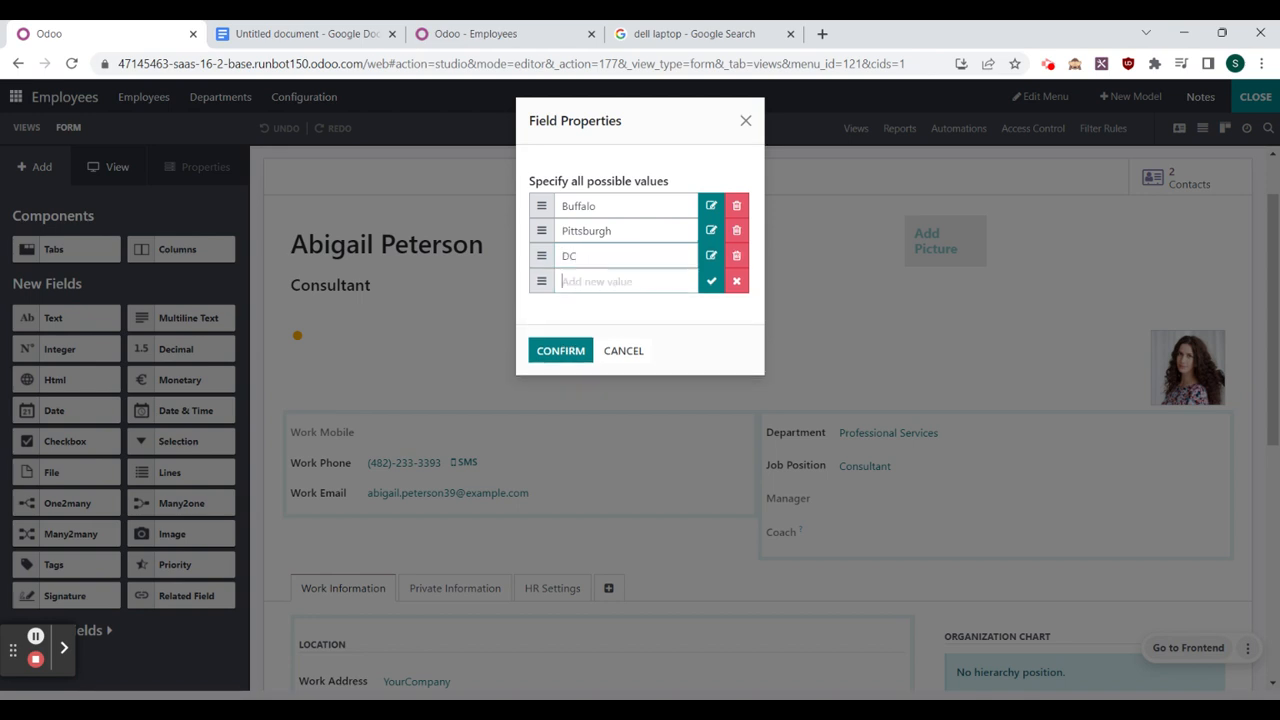
left_click(545, 355)
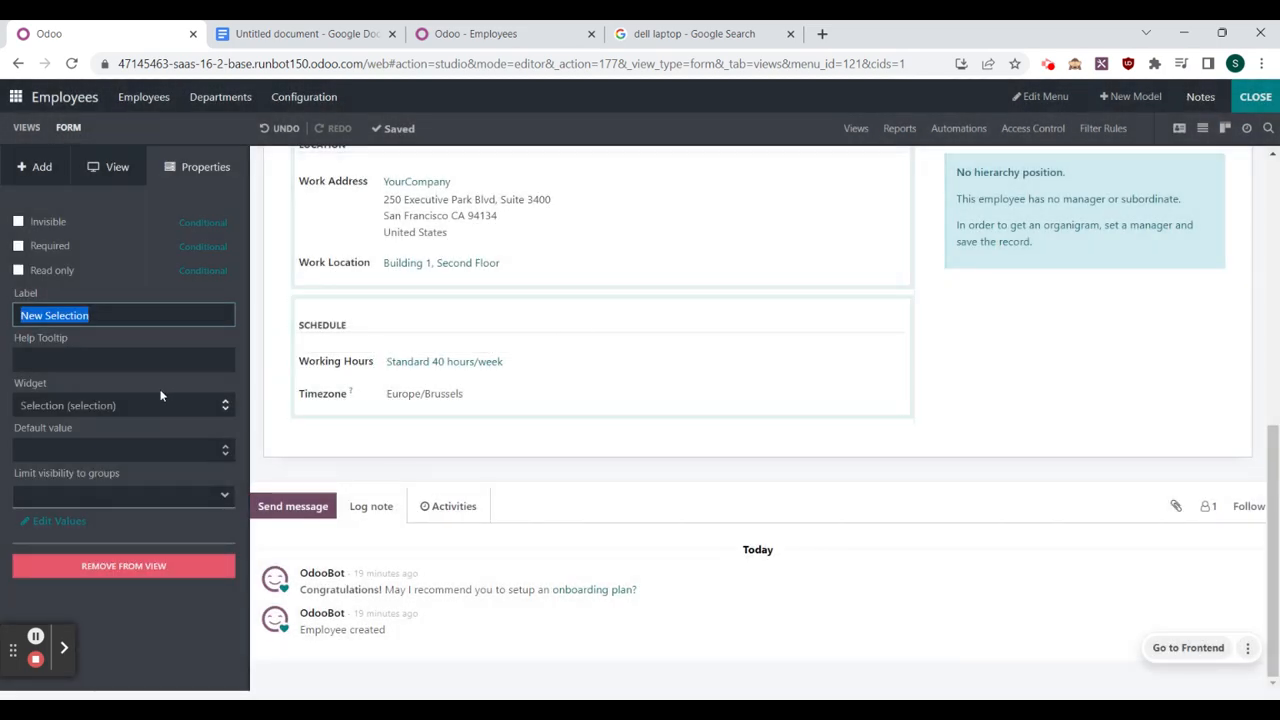
Step: Label the new selection field on the employee form "Region"
scroll(474, 374, "up", 3)
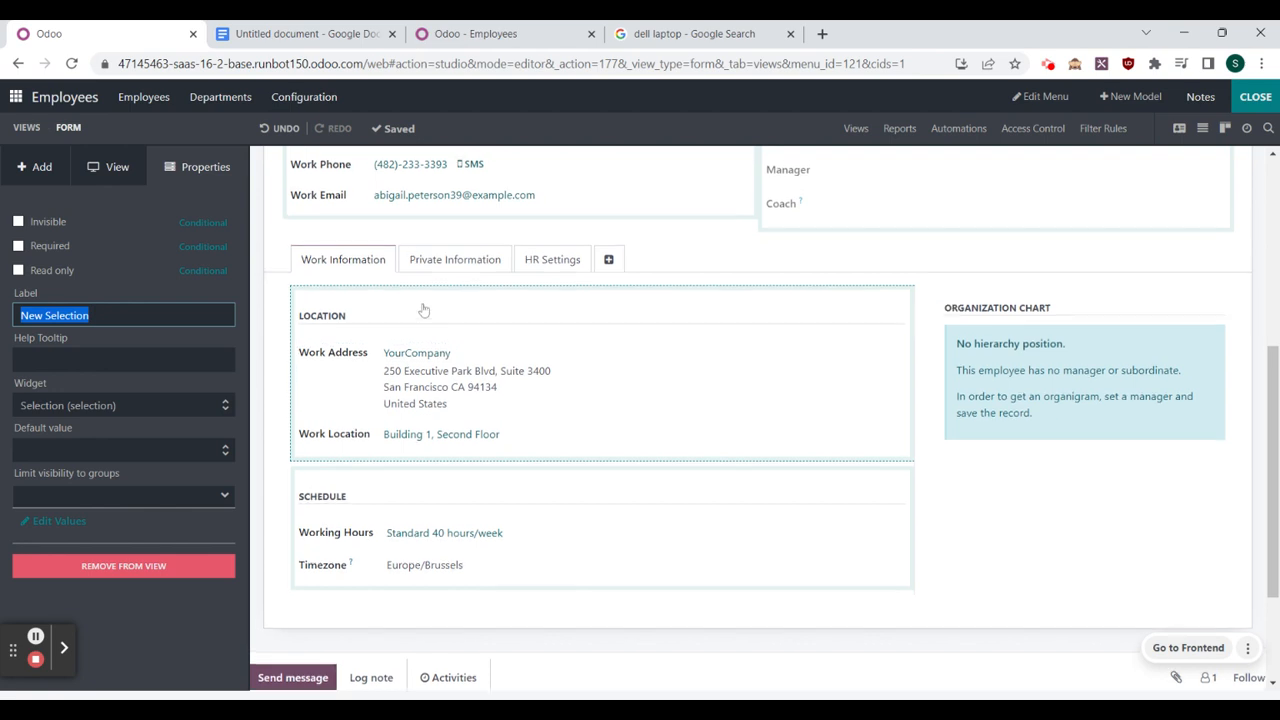
scroll(424, 310, "up", 5)
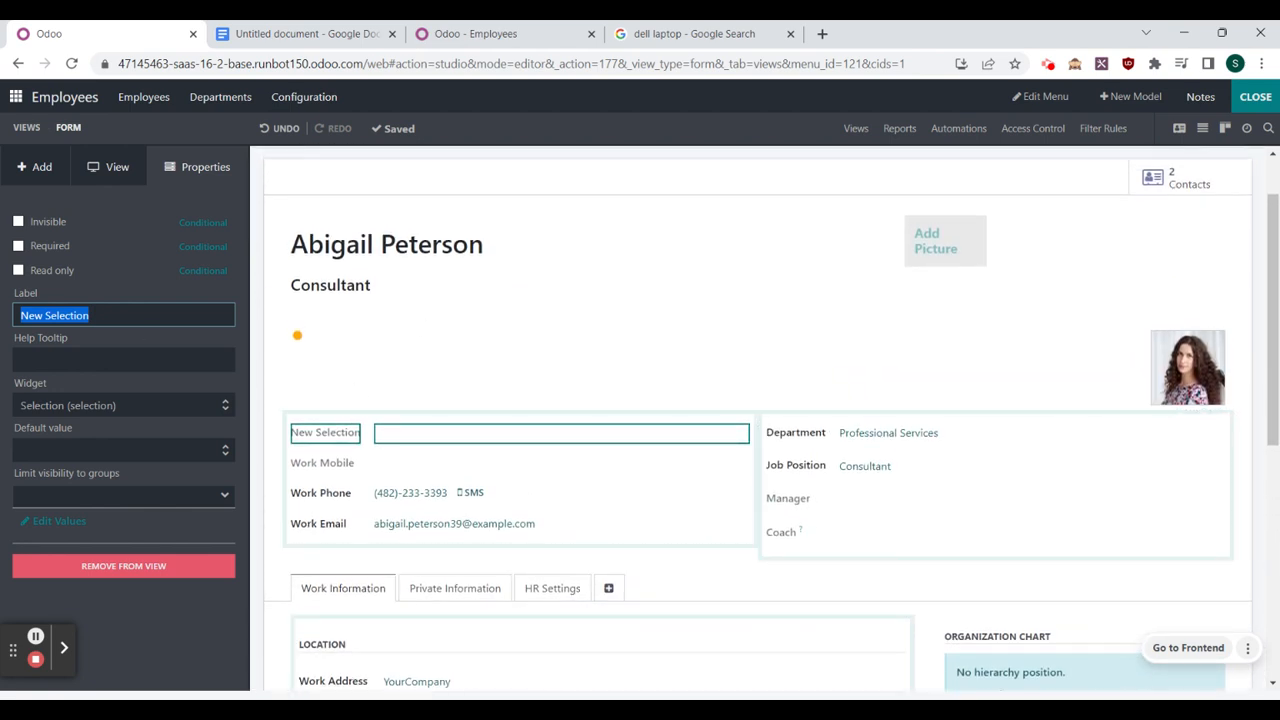
key("BackSpace")
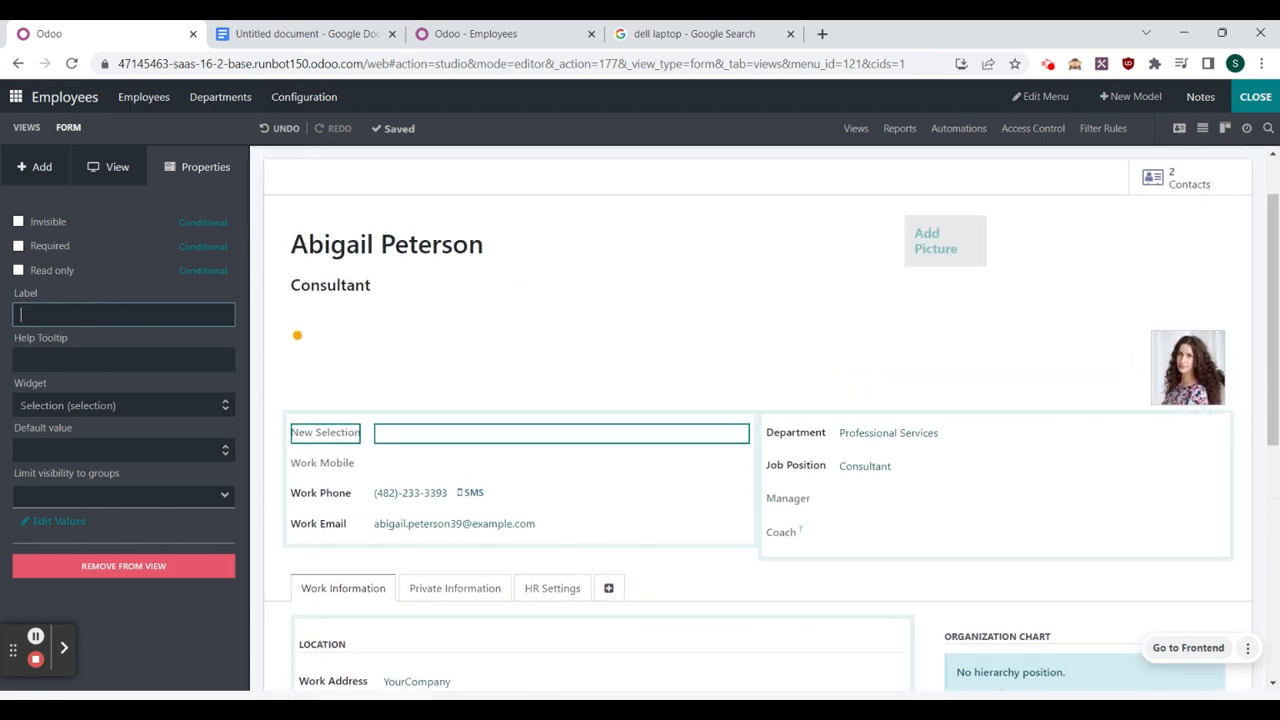
type("Region")
key("Return")
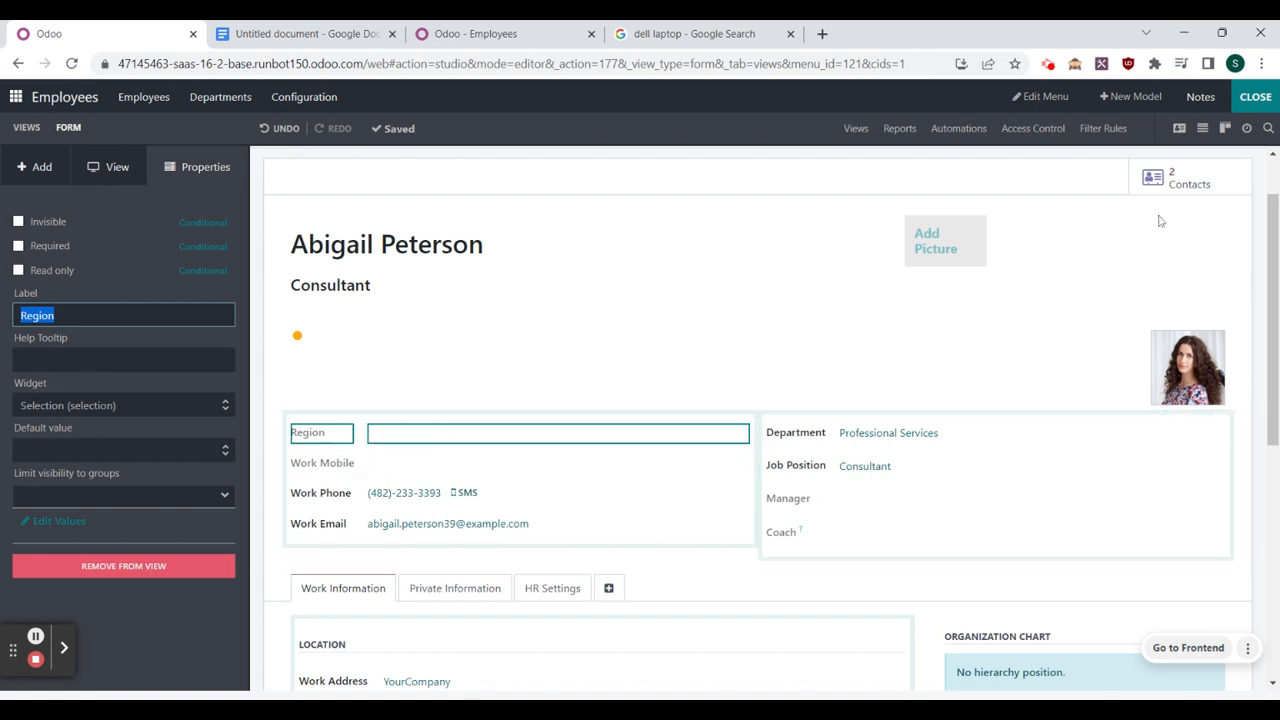
Step: Leave Studio, set the employee's Region to Buffalo and save the record
left_click(37, 637)
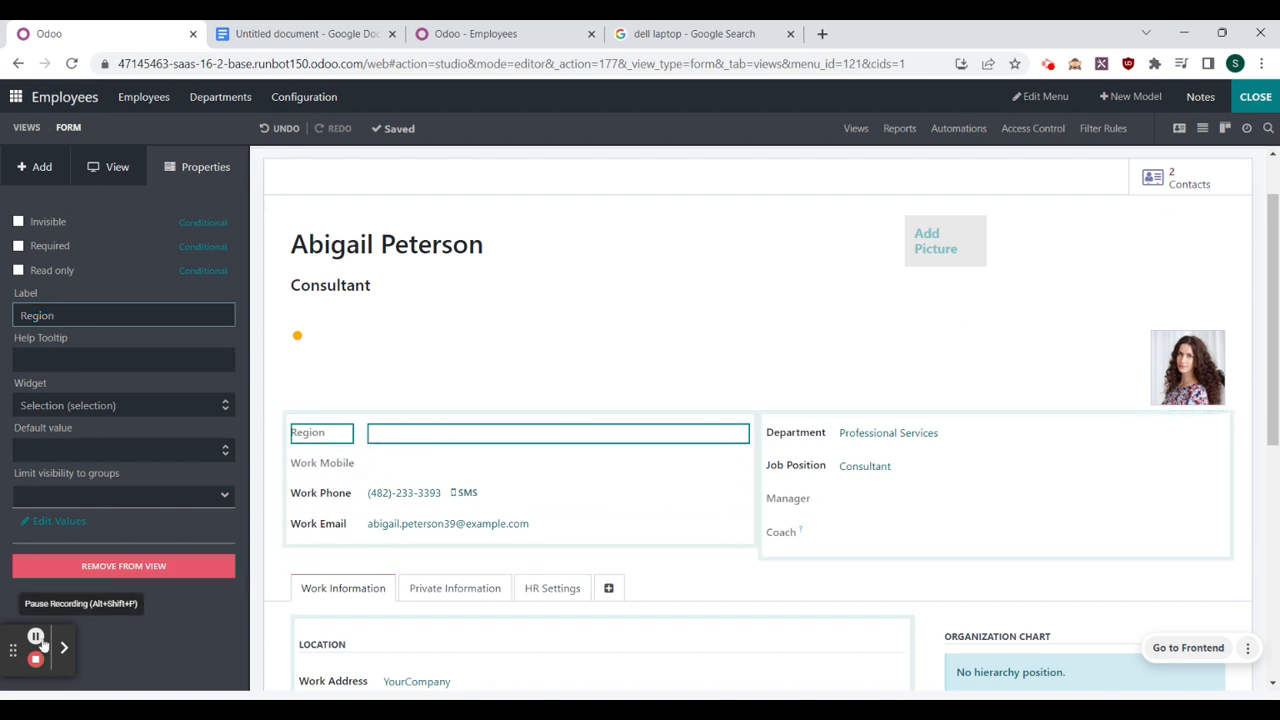
left_click(1255, 97)
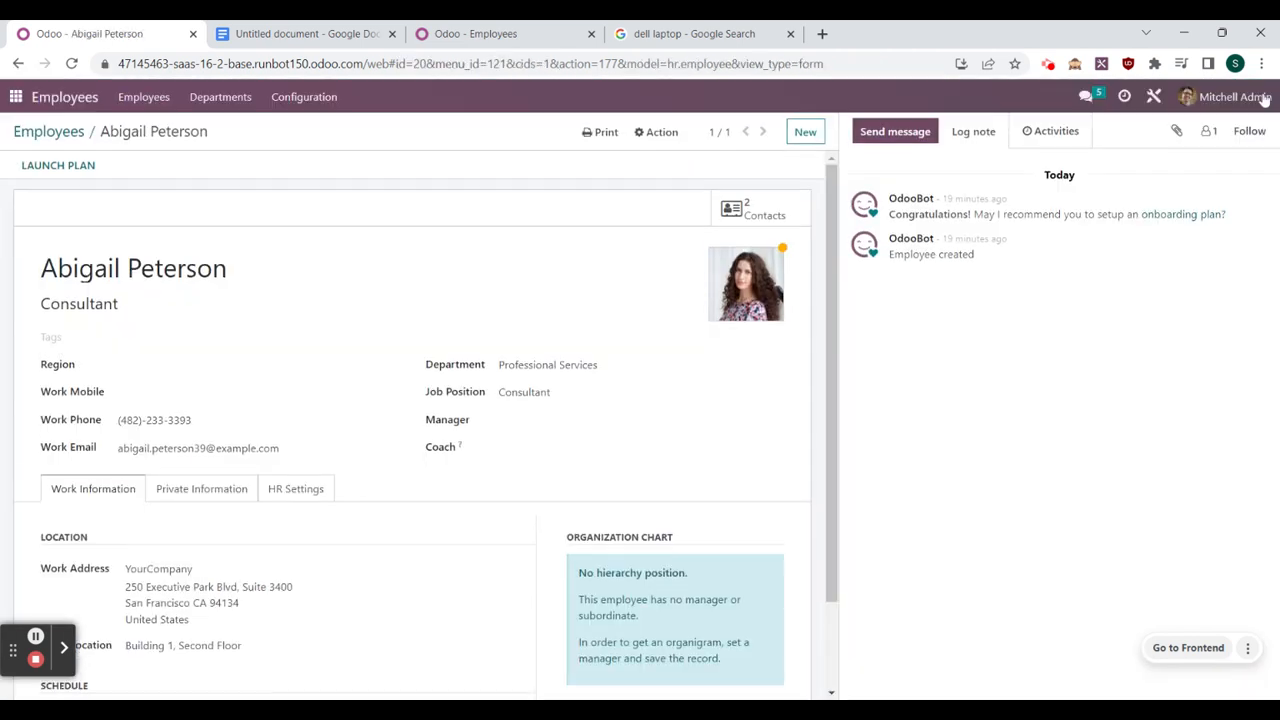
left_click(157, 392)
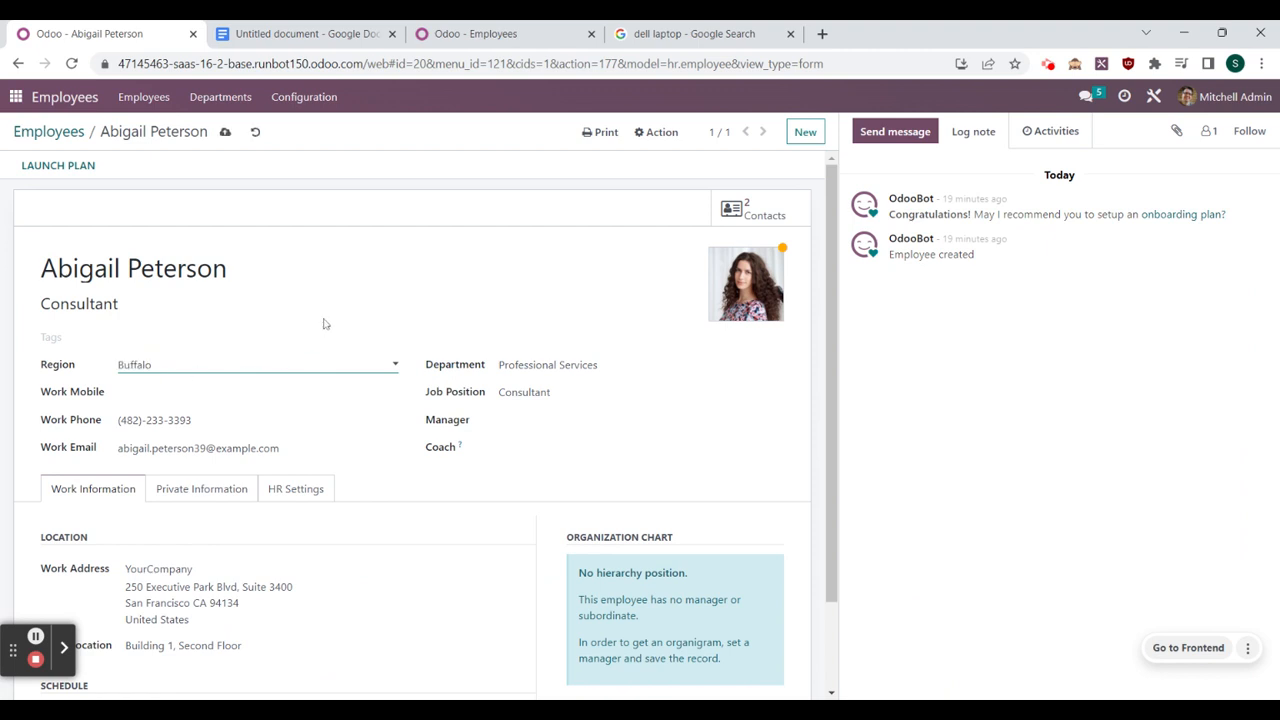
left_click(225, 132)
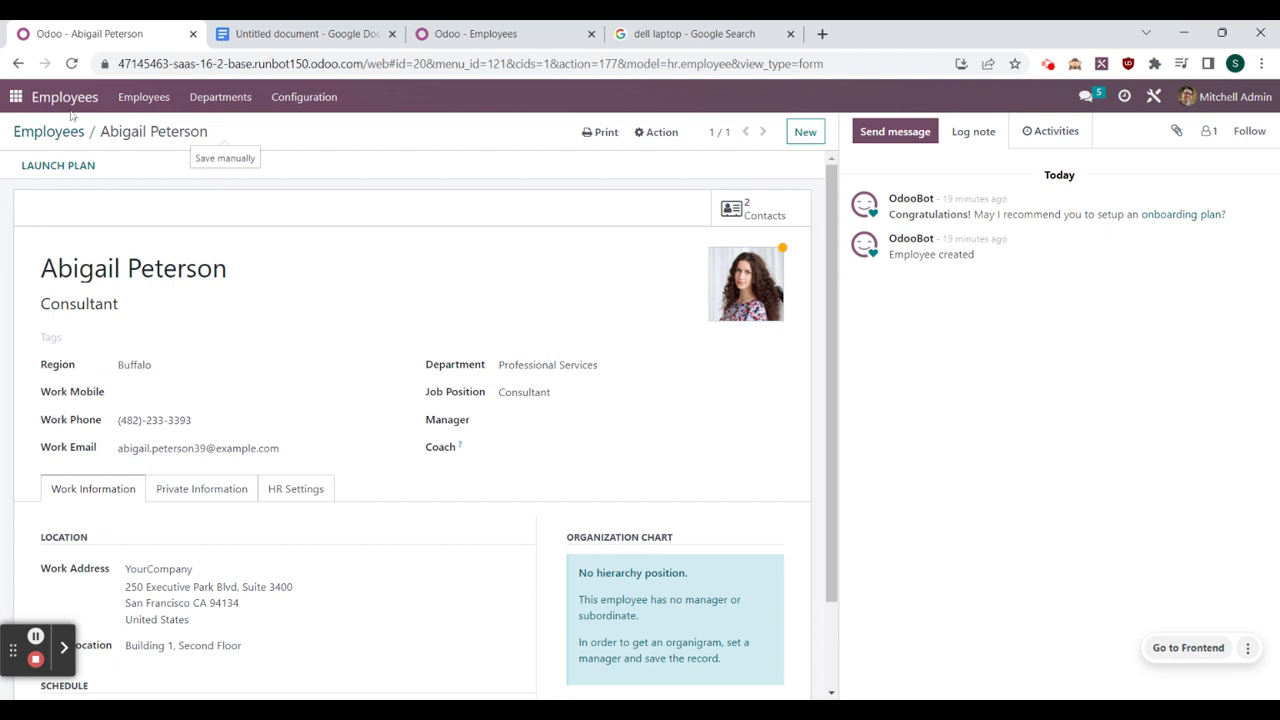
Step: Open the Asset Mangement app in Studio and bring up its Form view for editing
left_click(20, 97)
left_click(462, 180)
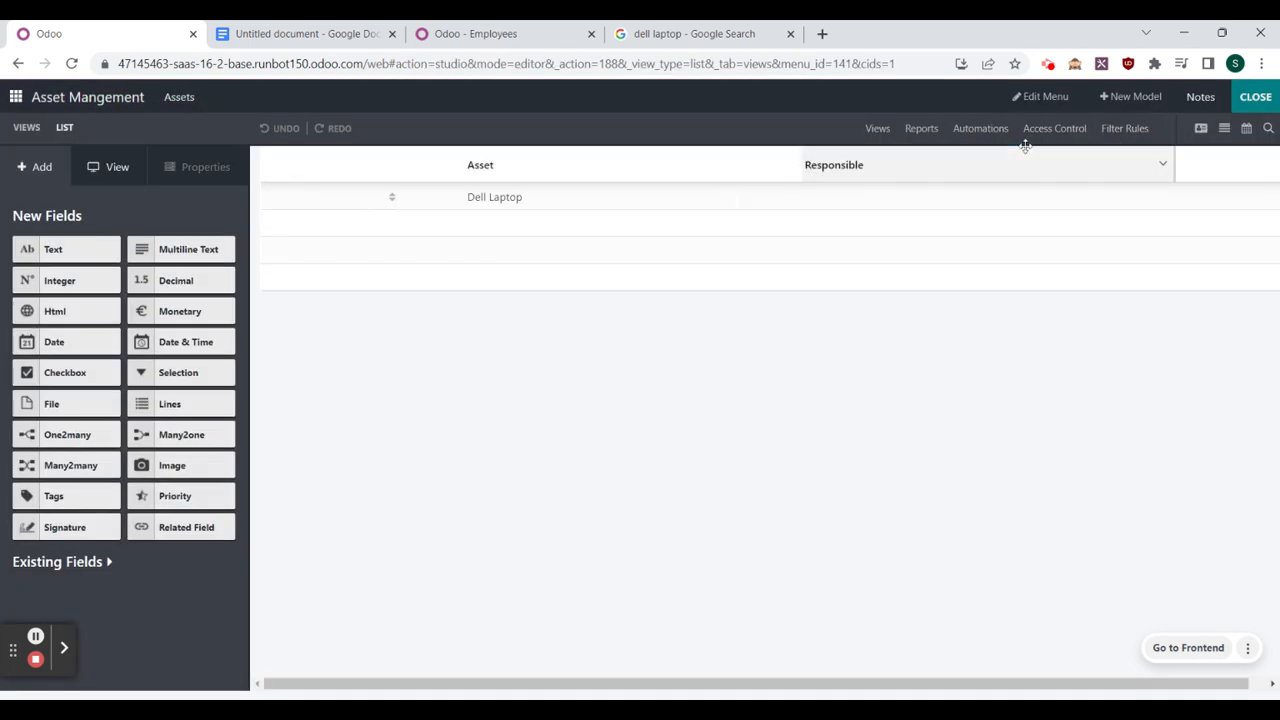
left_click(876, 130)
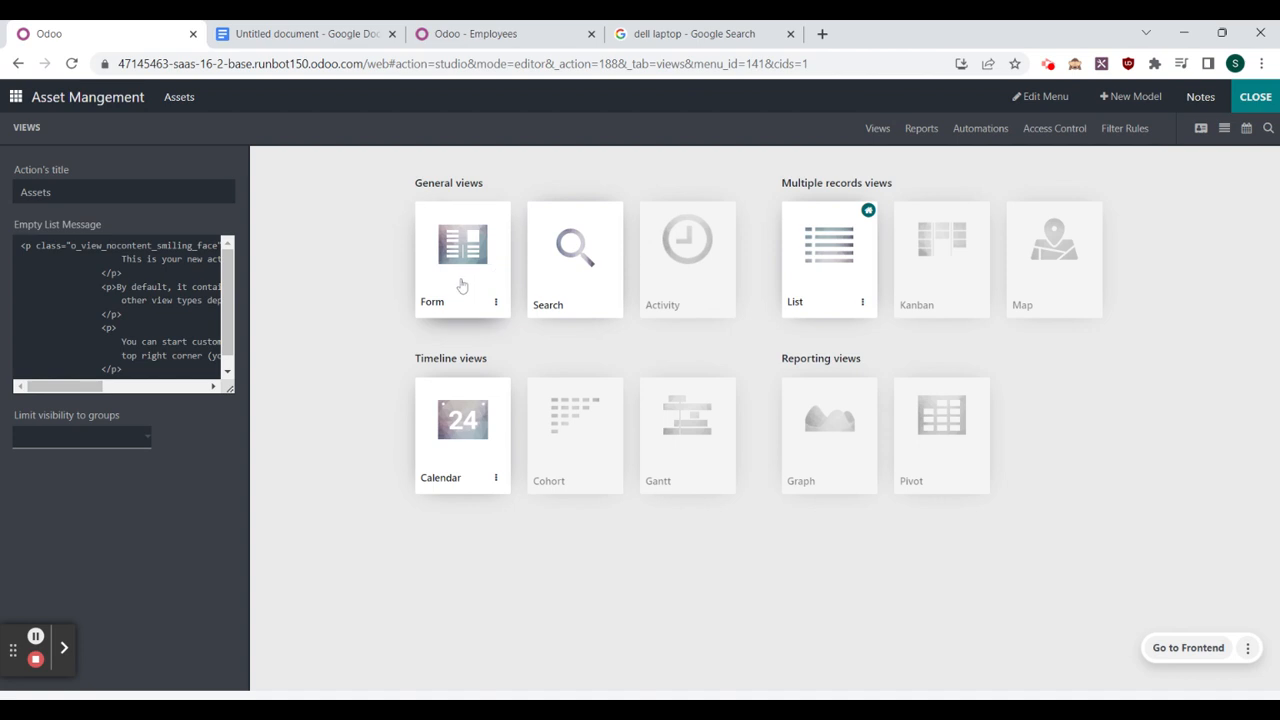
left_click(494, 270)
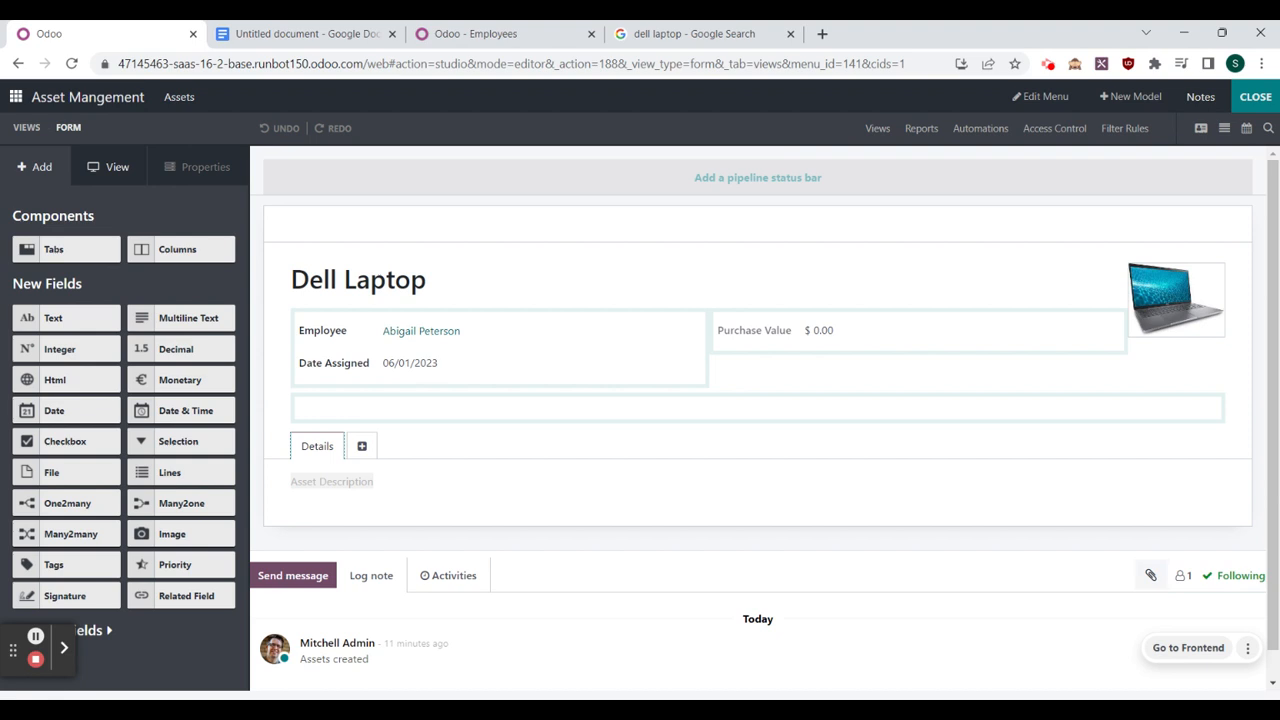
Step: Add a Related Field between Employee and Date Assigned on the asset form, linked to Employee > Region
left_click_drag(186, 595, 371, 374)
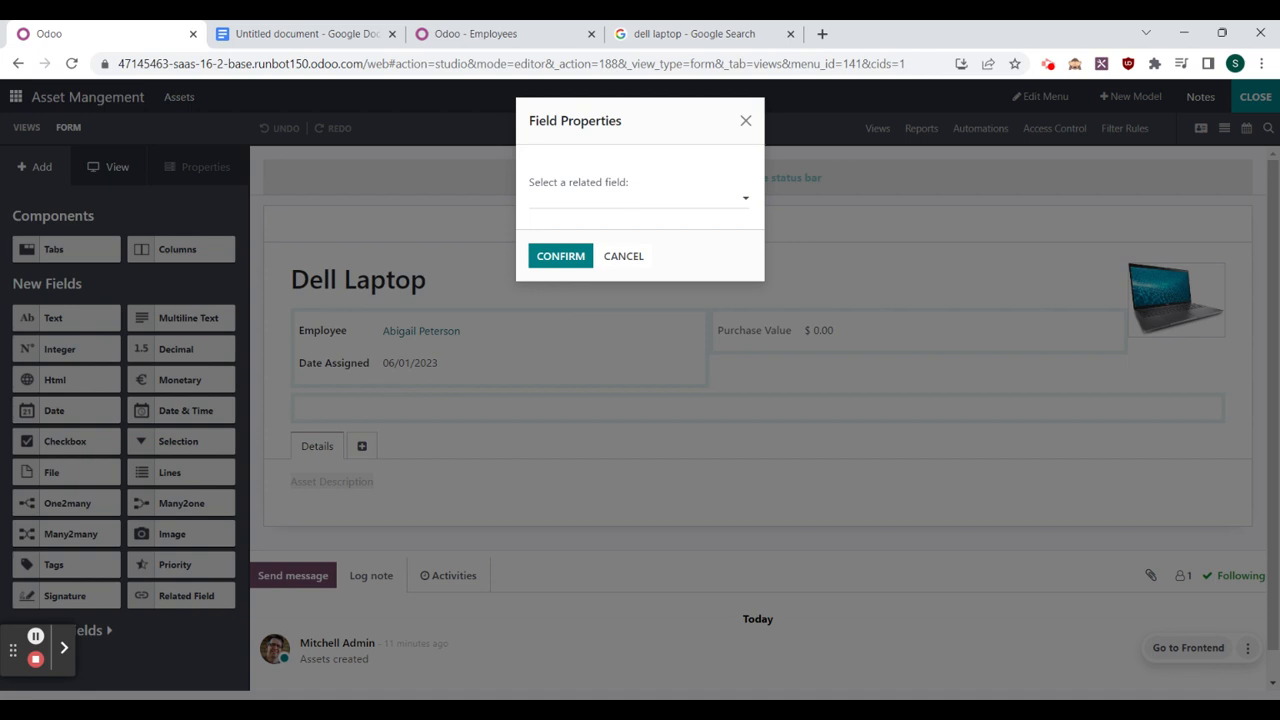
left_click(634, 194)
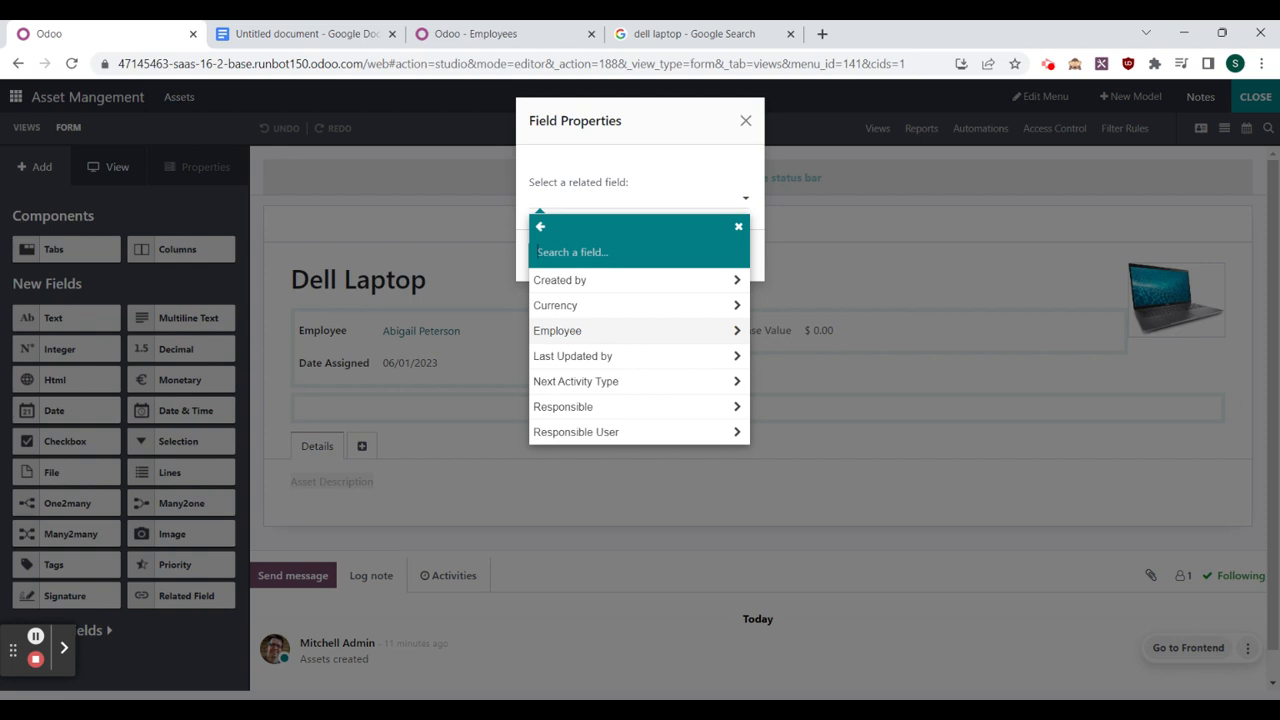
left_click(636, 334)
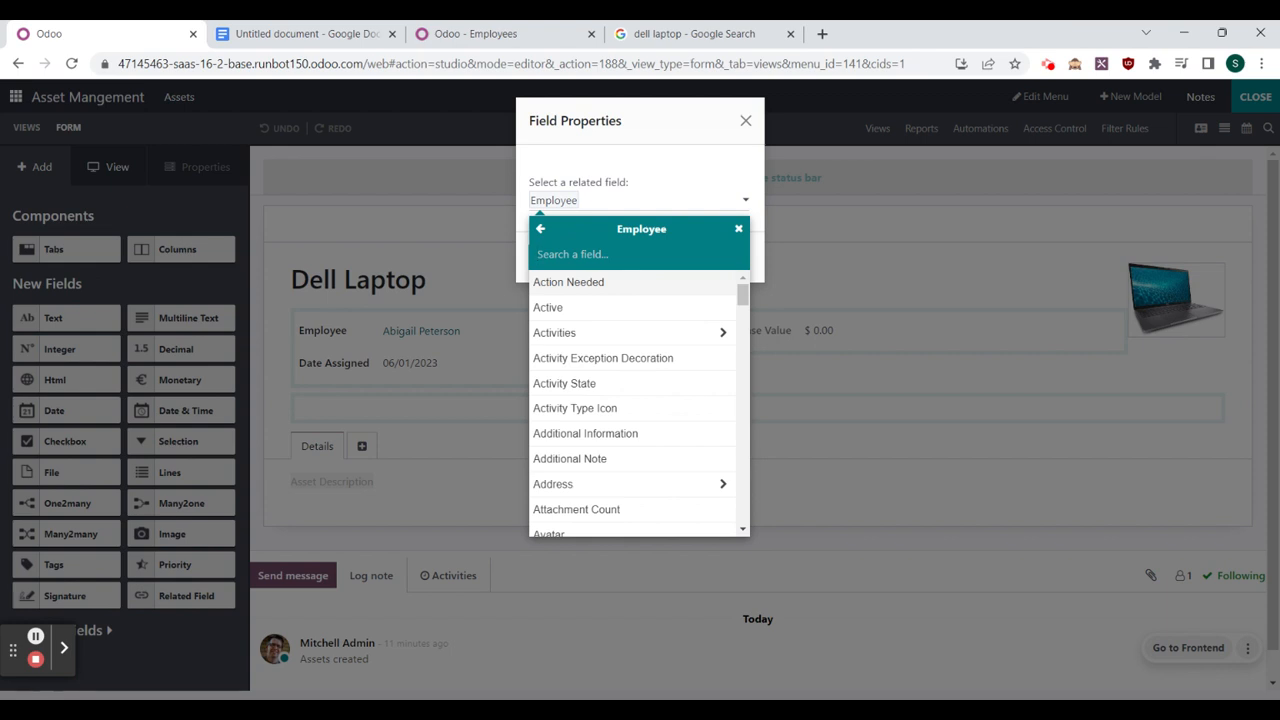
type("re")
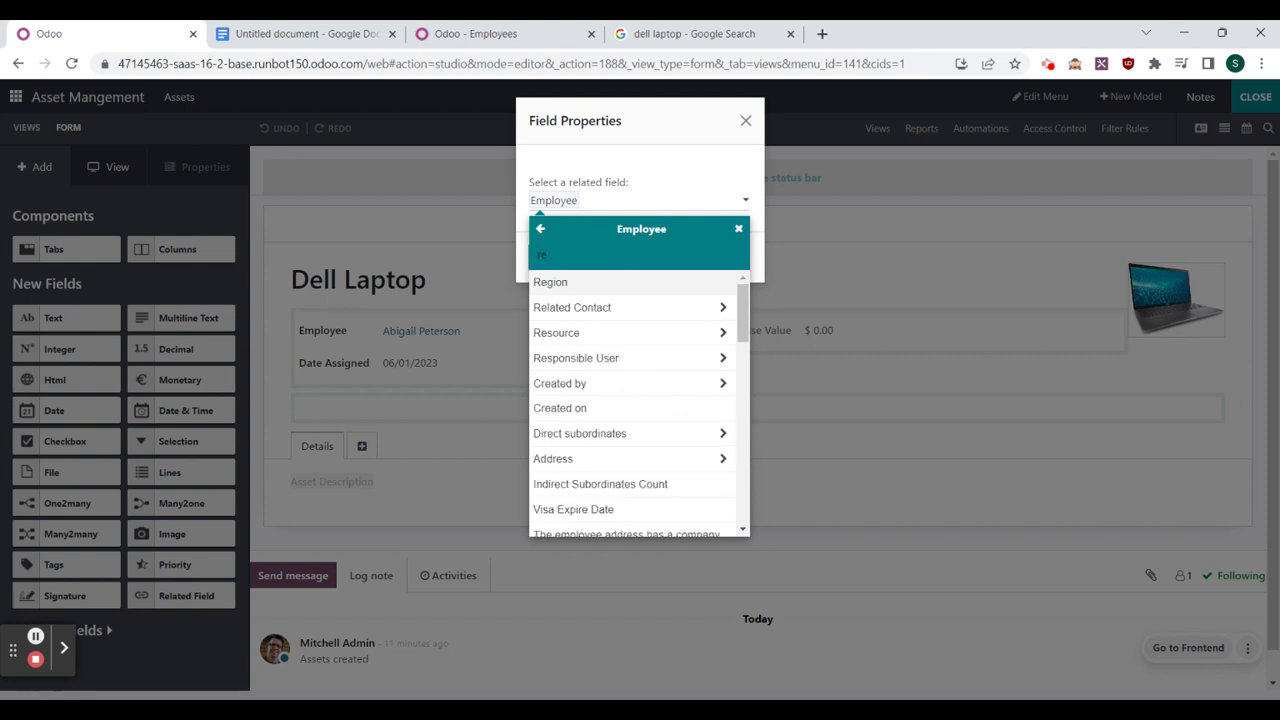
left_click(594, 284)
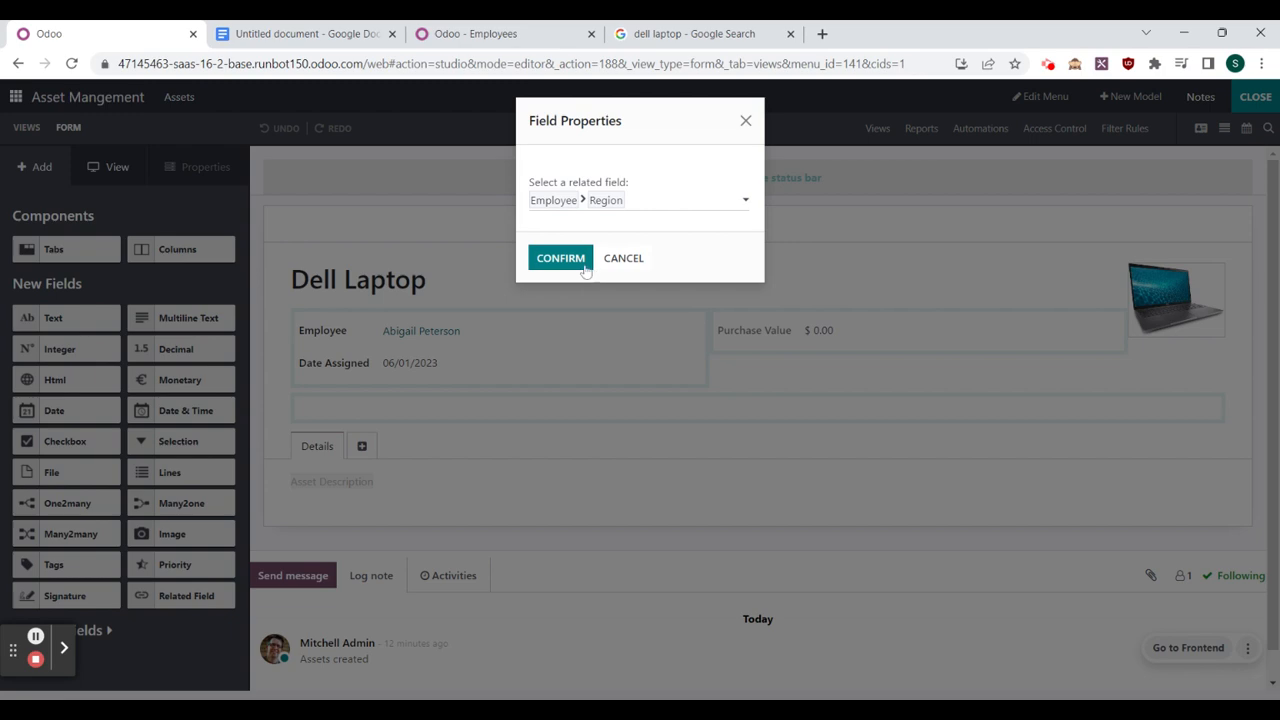
left_click(584, 262)
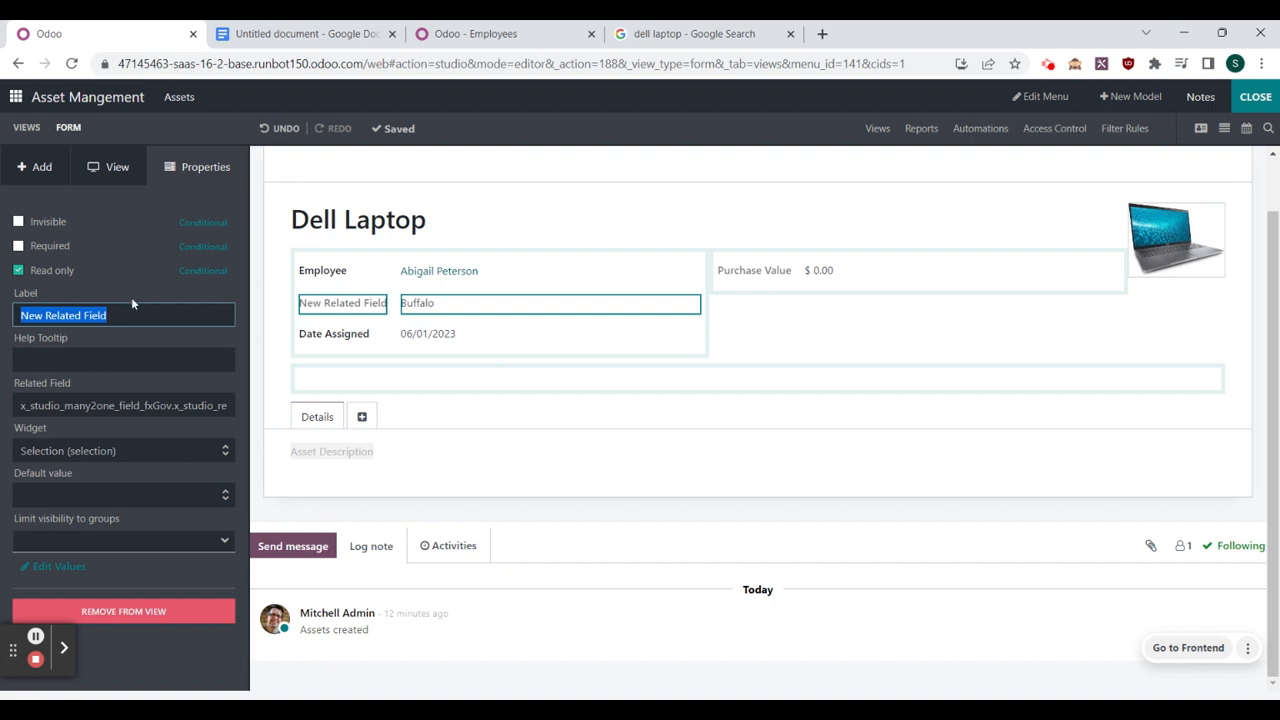
Step: Label the new related field on the asset form "Employee Region"
type("Employe")
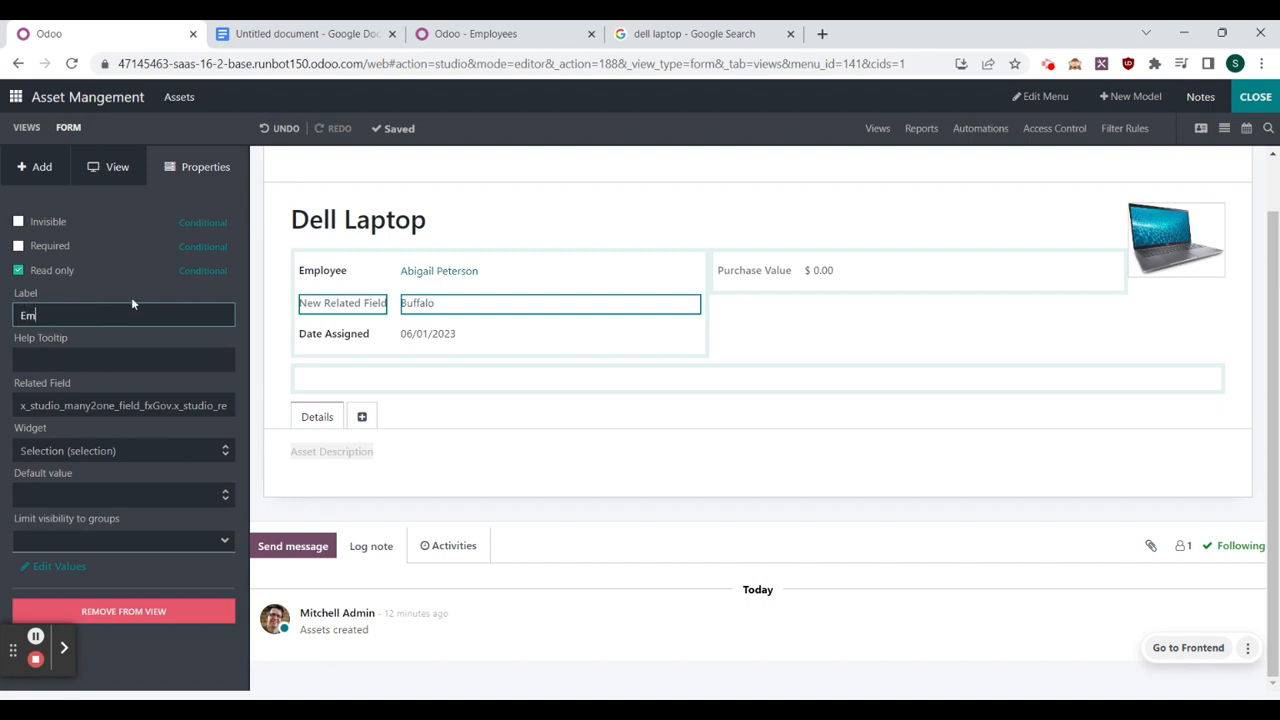
type("e")
left_click(151, 332)
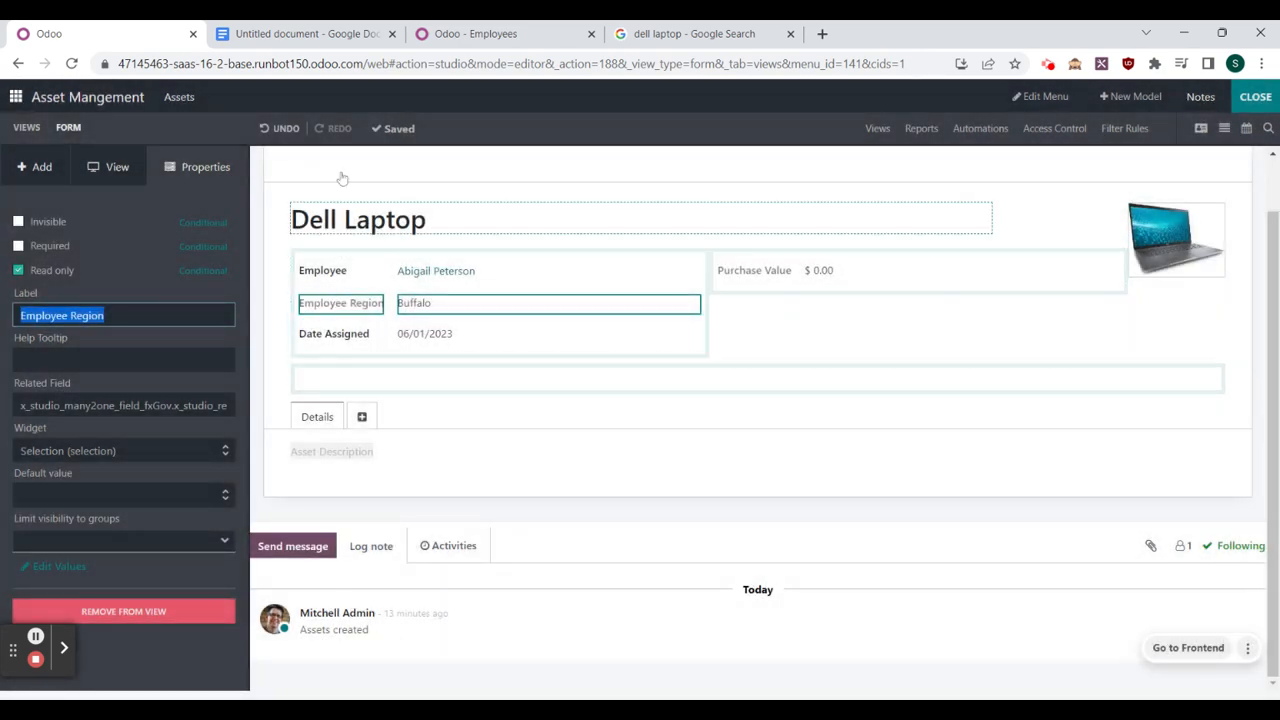
Step: Switch to the Google Docs checklist, check off "Employee region" and return to the asset form in Odoo Studio
left_click(322, 34)
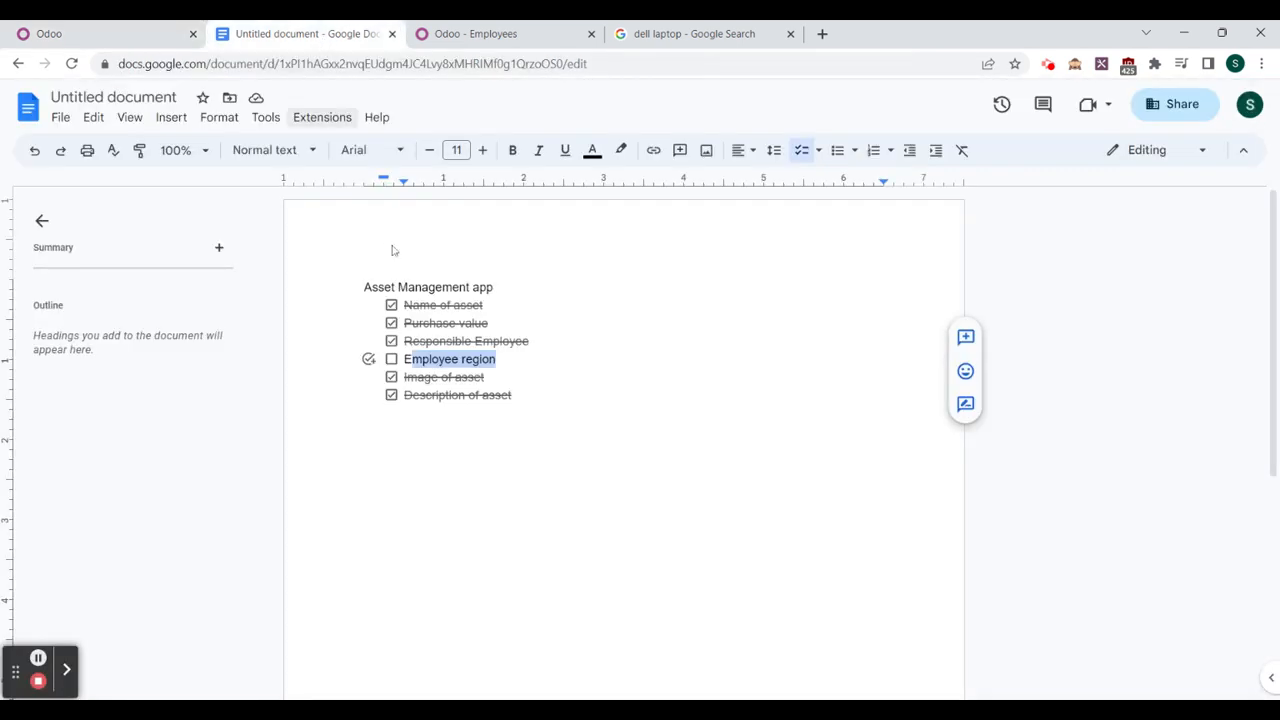
left_click(391, 359)
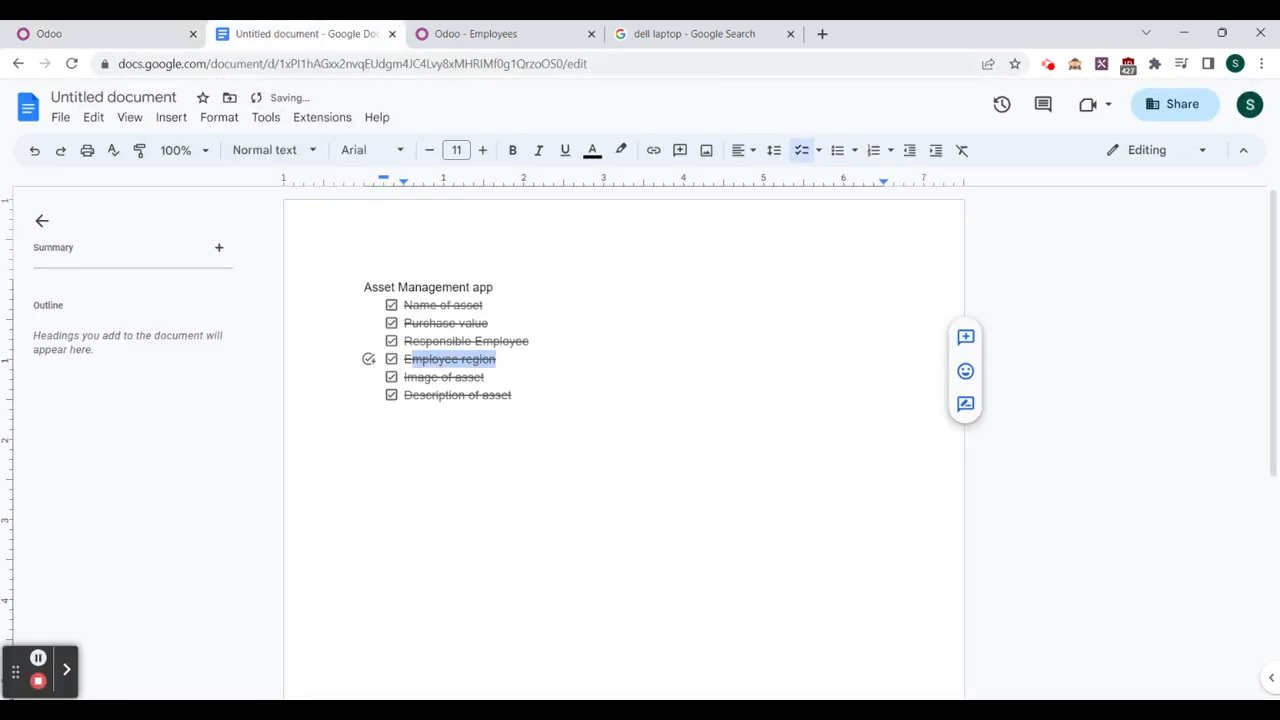
left_click(65, 28)
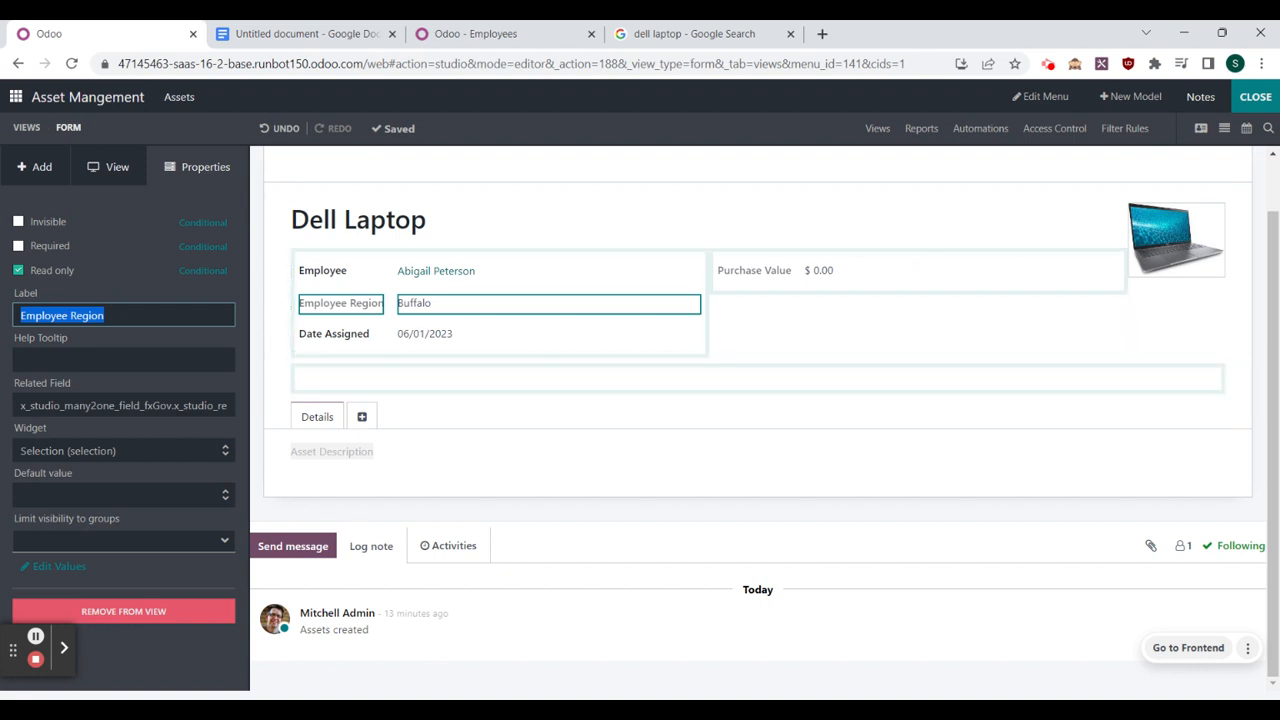
left_click(42, 641)
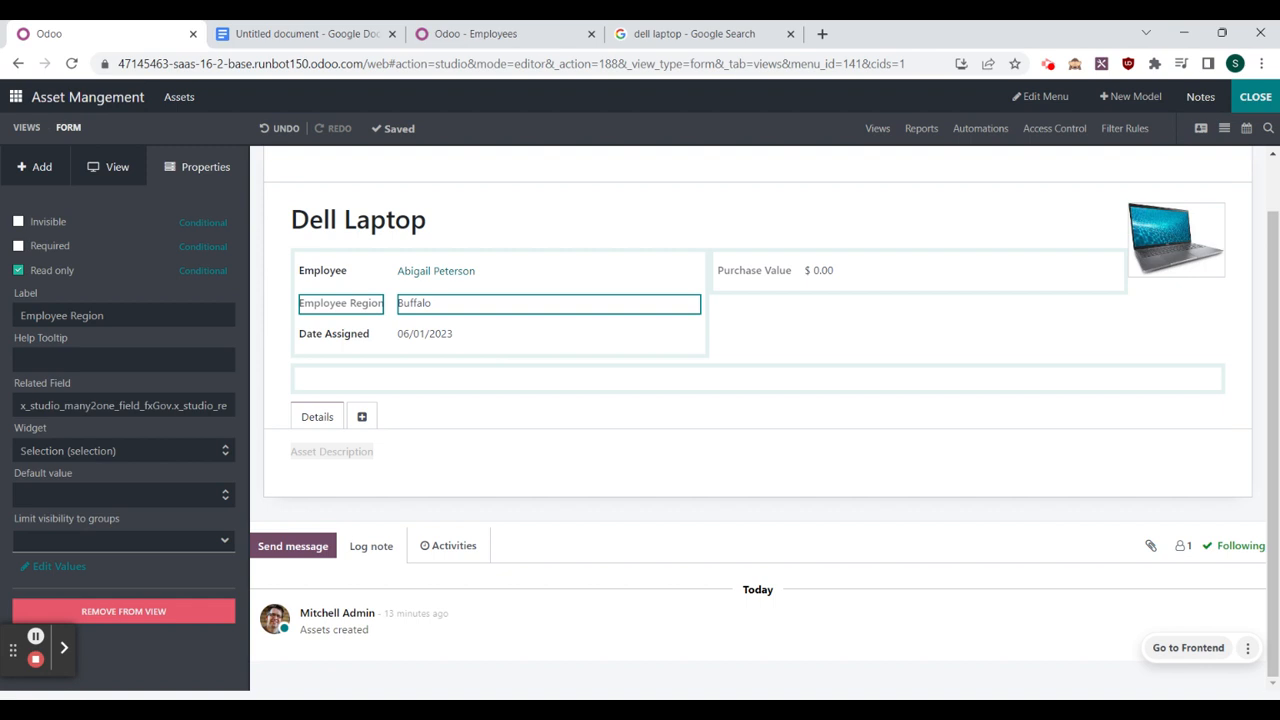
Step: Add a Date field below Purchase Value on the asset form and label it "Subscription Expiration"
left_click(37, 170)
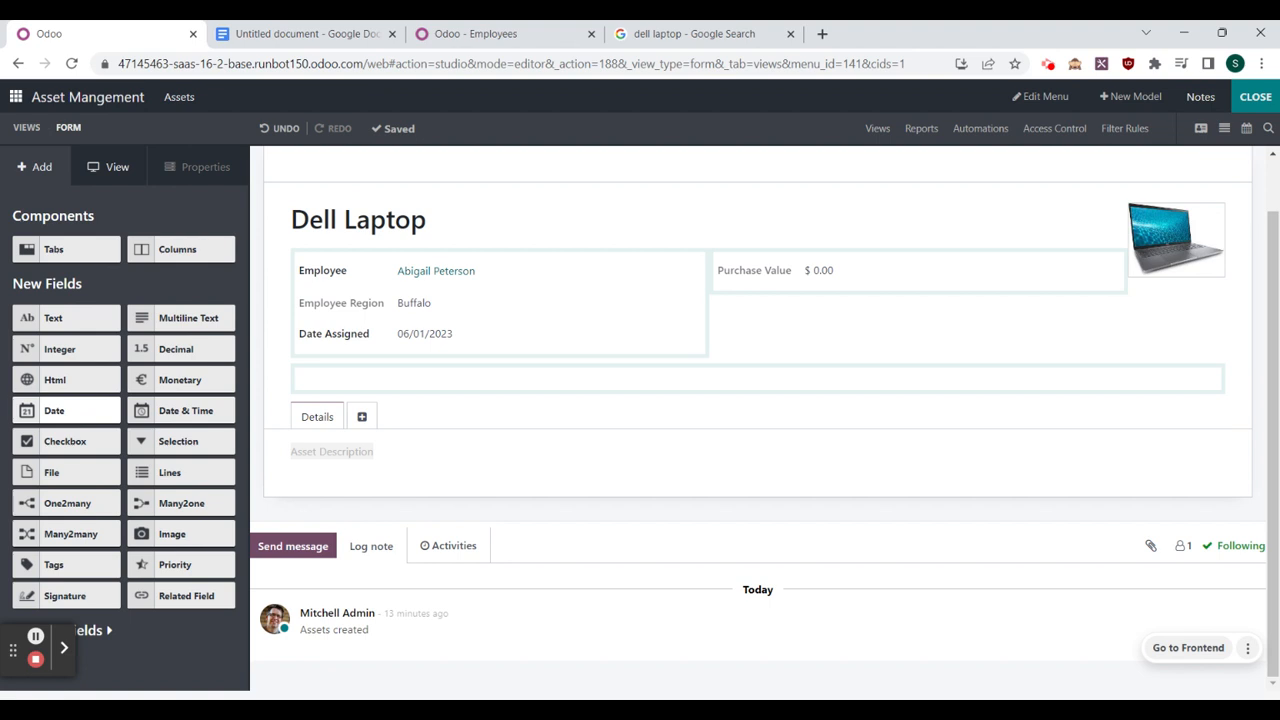
left_click_drag(75, 410, 817, 317)
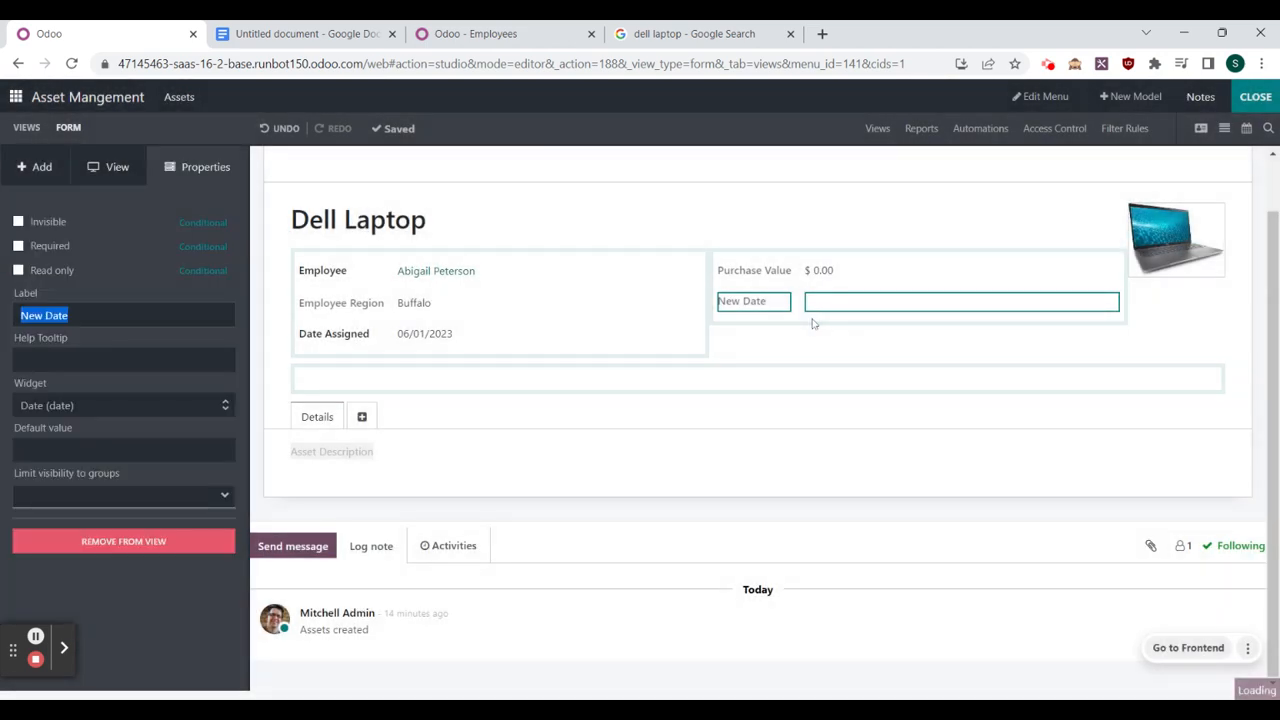
type("Subscript")
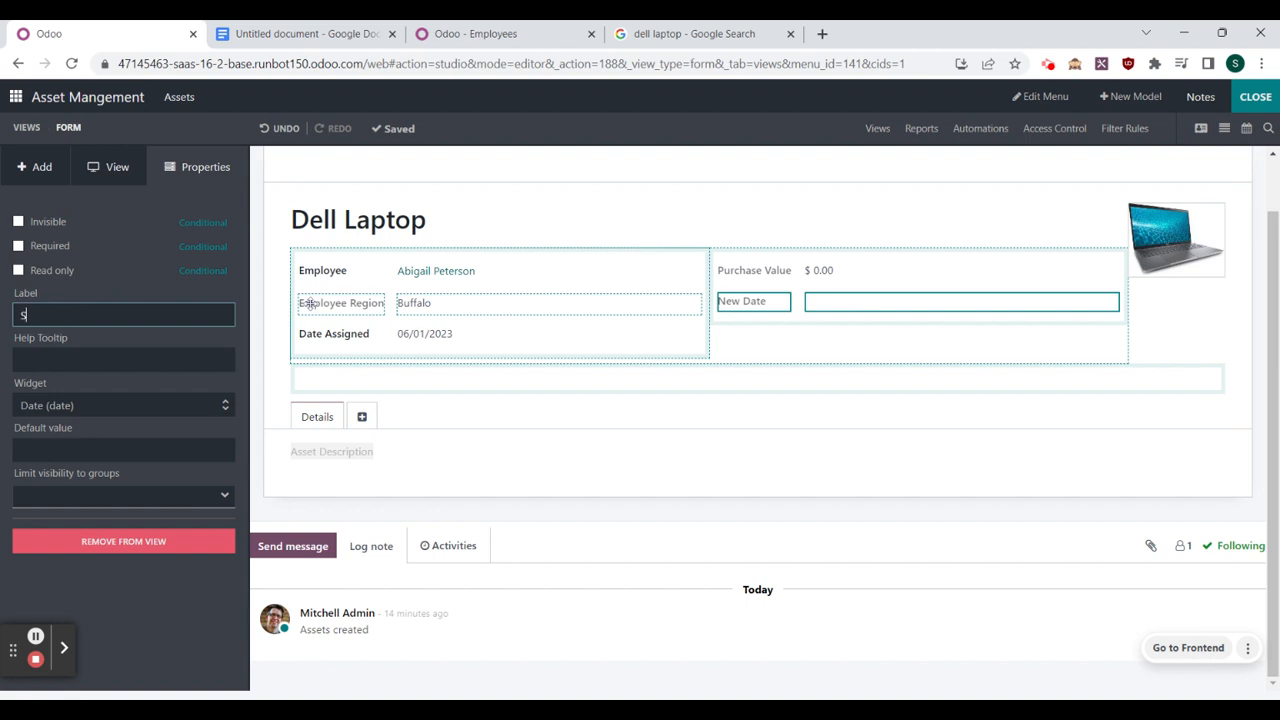
type("ion Expiration")
left_click(183, 373)
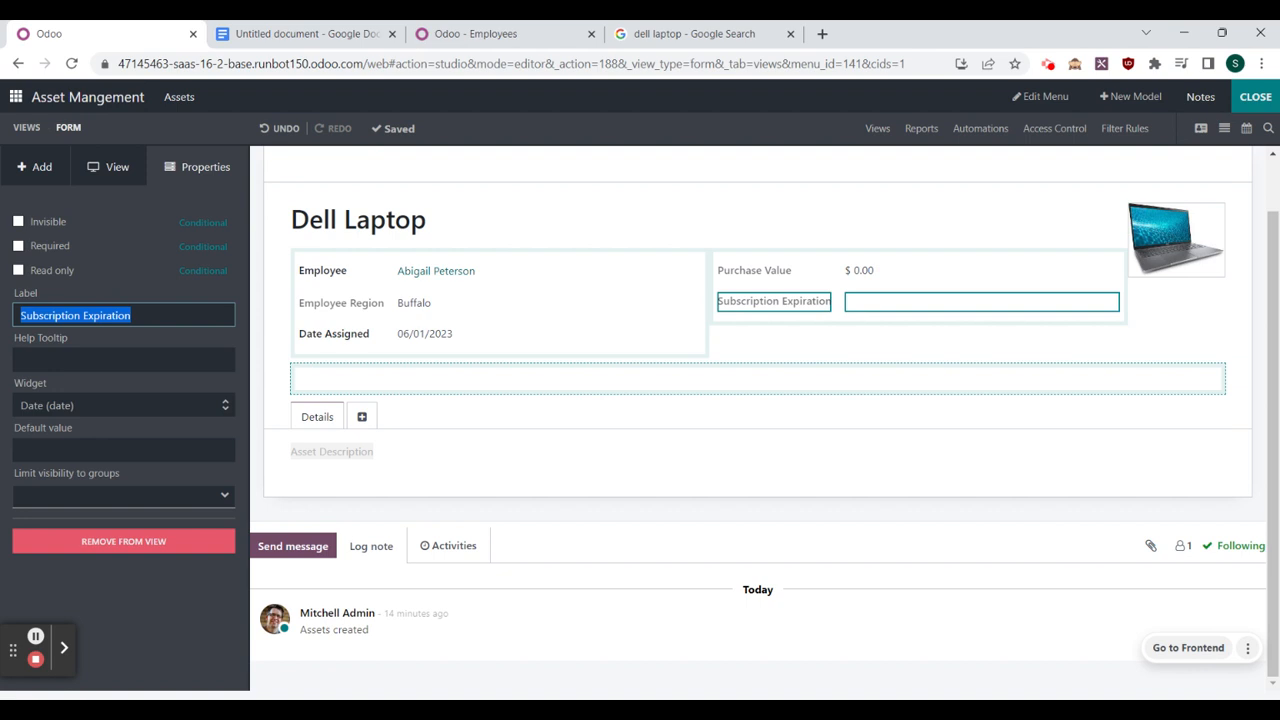
Step: Place a Many2one field above Purchase Value on the asset form, leaving its relation unset
left_click(37, 172)
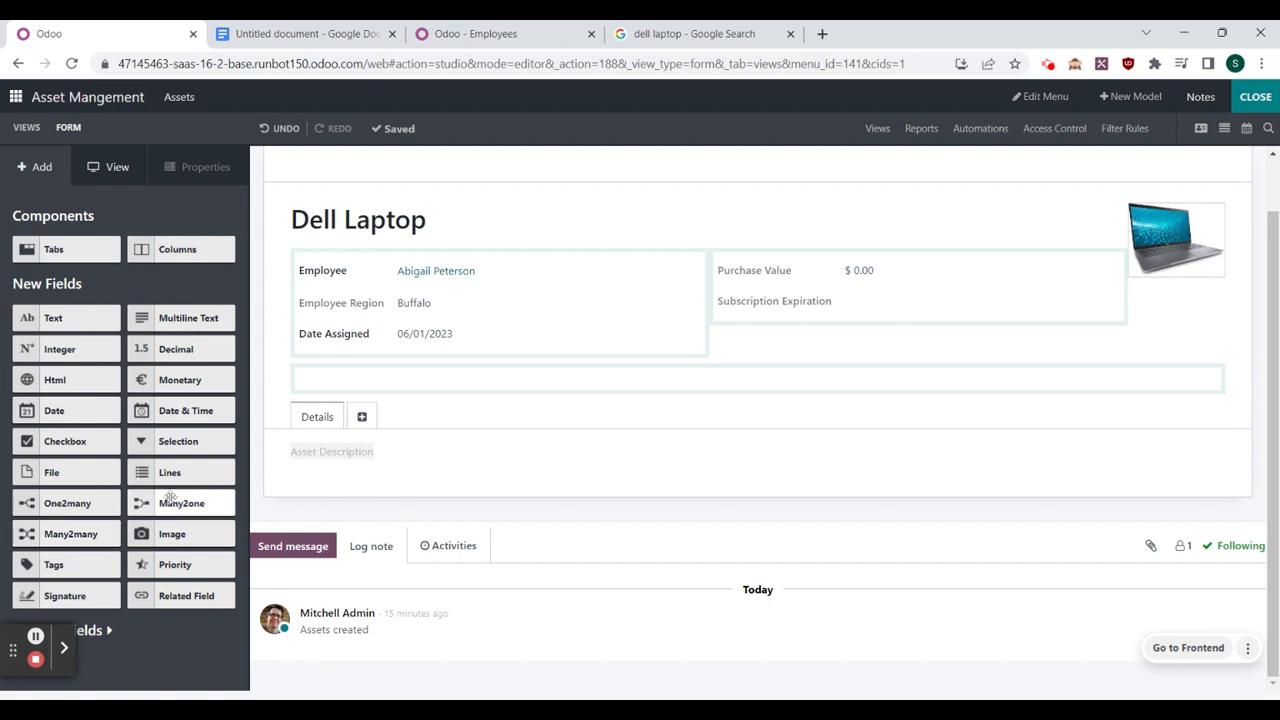
left_click_drag(176, 505, 813, 258)
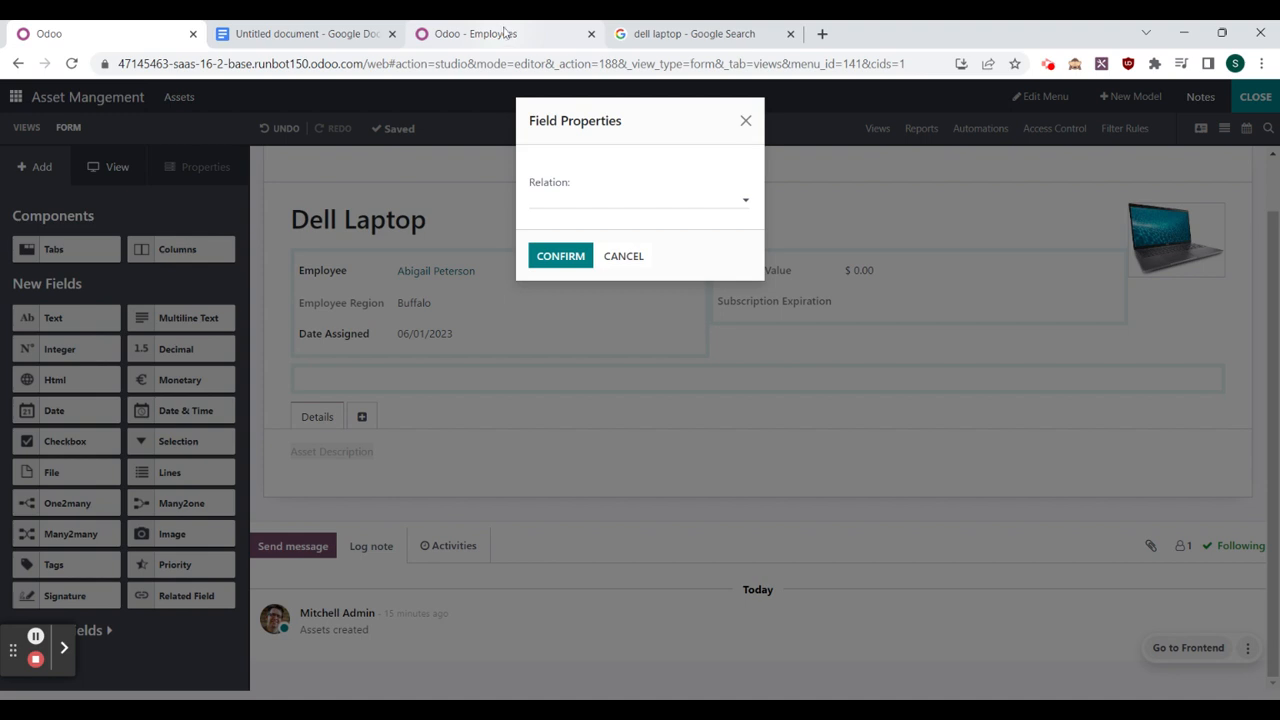
Step: Switch to the second Odoo browser tab, move it next to the Studio tab and open the Contacts app
left_click(505, 32)
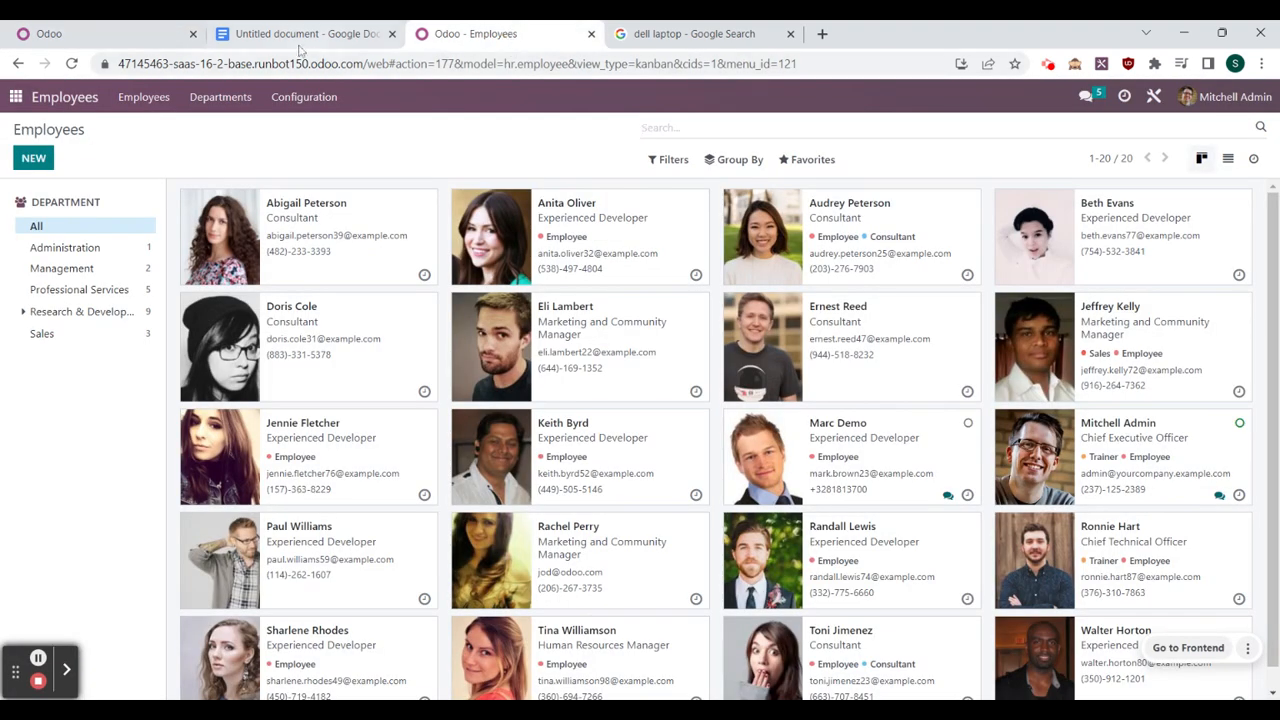
left_click_drag(488, 25, 300, 30)
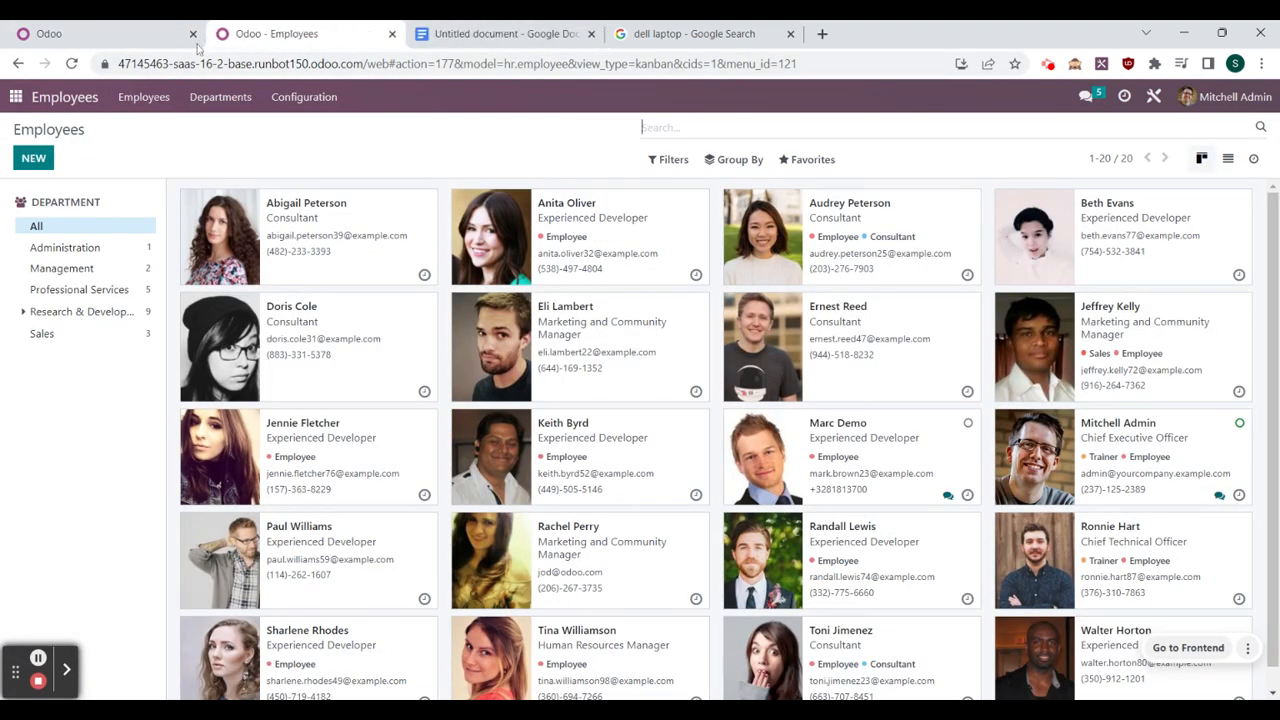
left_click(16, 97)
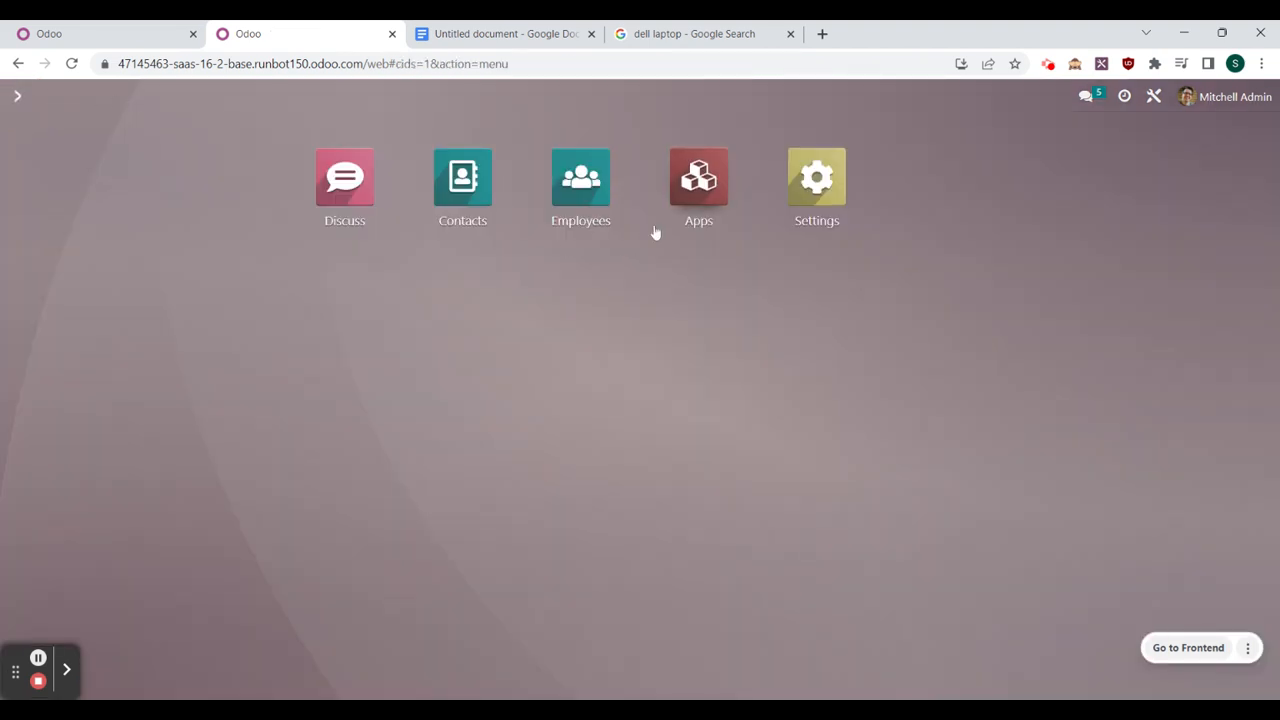
left_click(476, 196)
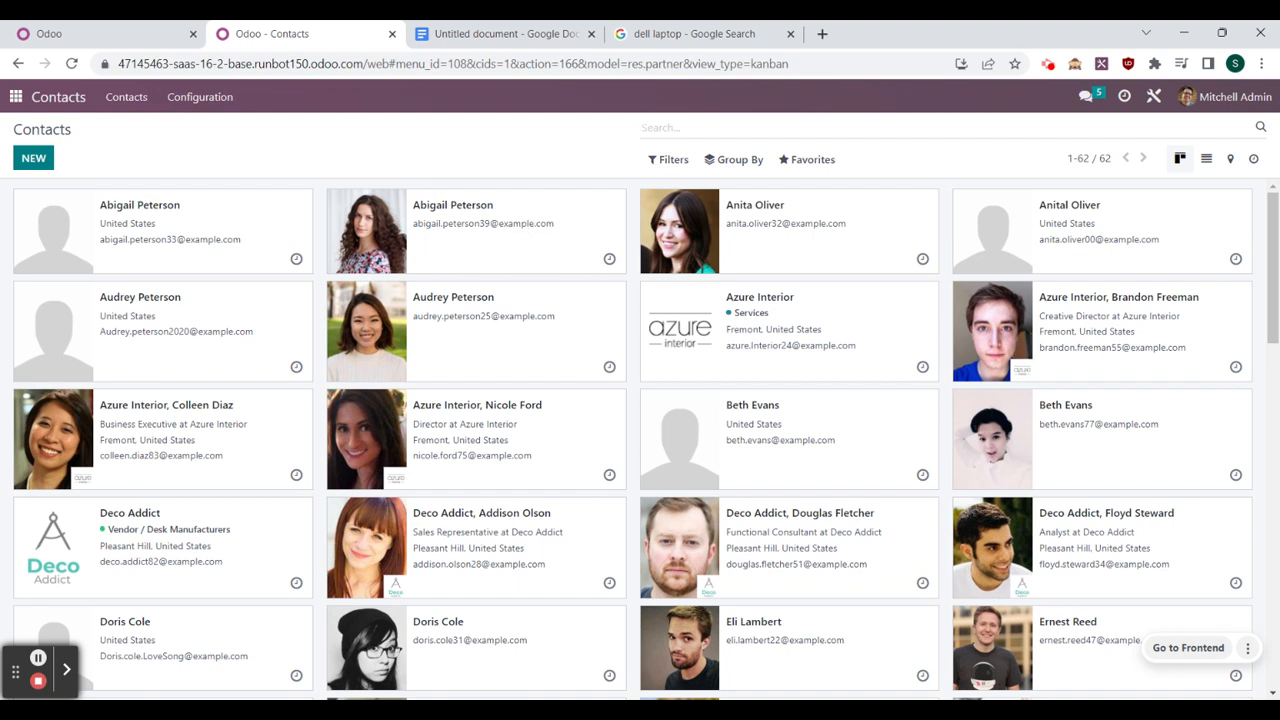
Step: Create a new company contact named "Dell" without using any of the suggested companies
left_click(33, 158)
type("Dell")
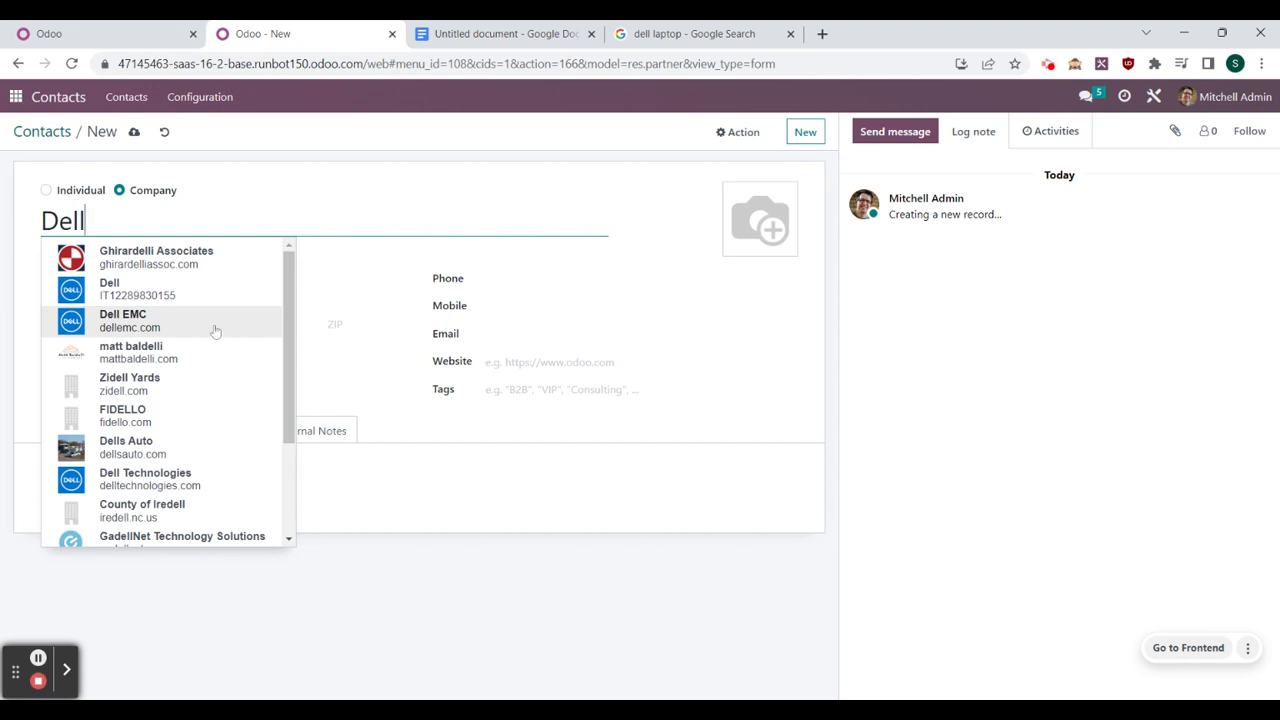
scroll(218, 340, "down", 3)
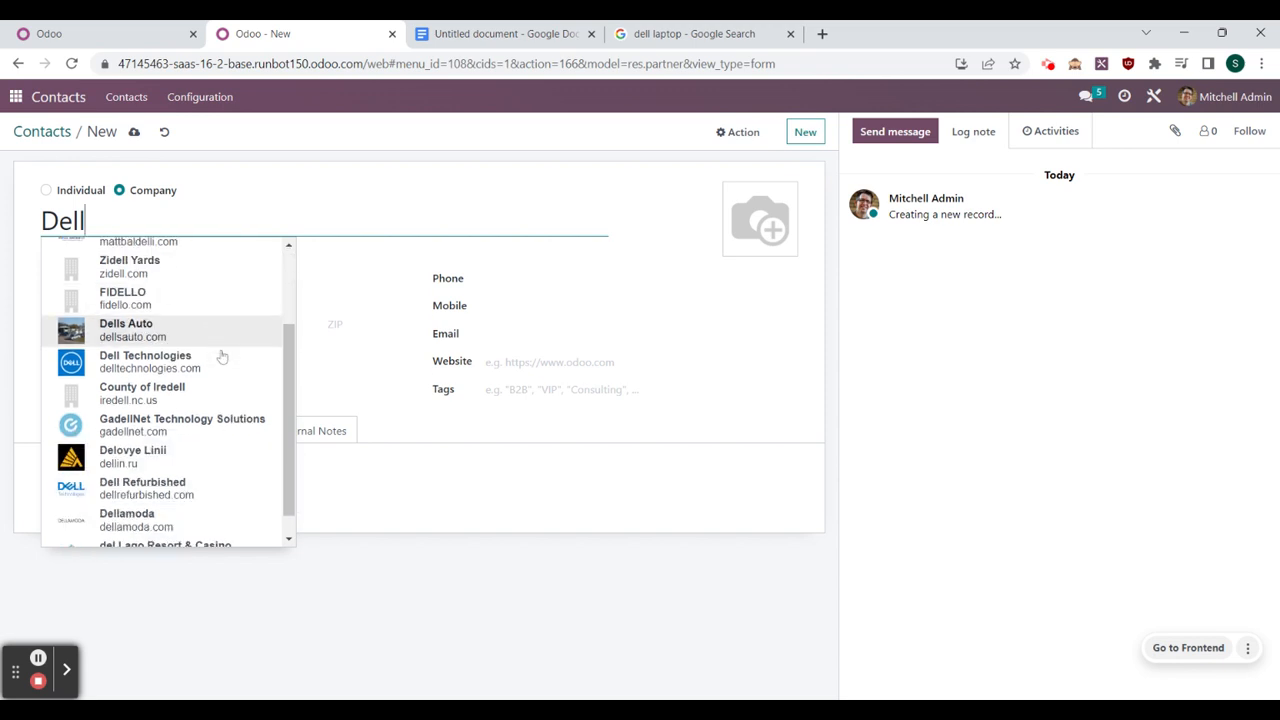
scroll(215, 350, "up", 3)
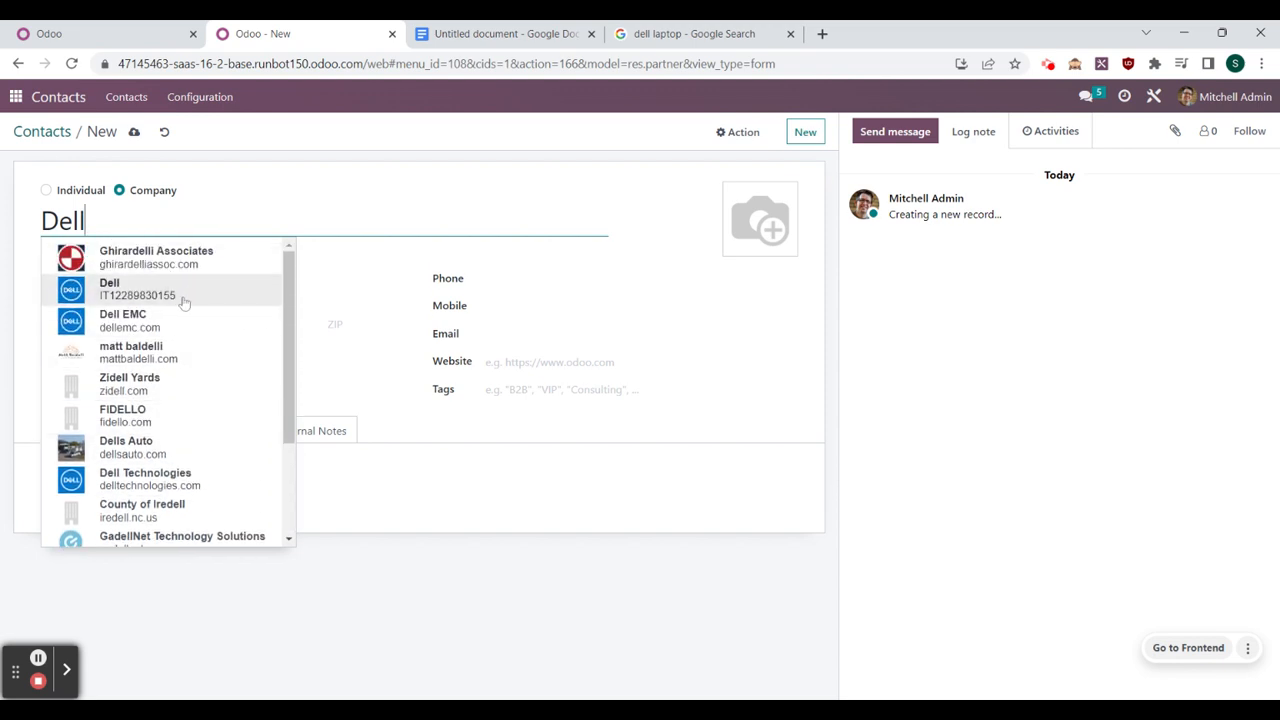
left_click(350, 247)
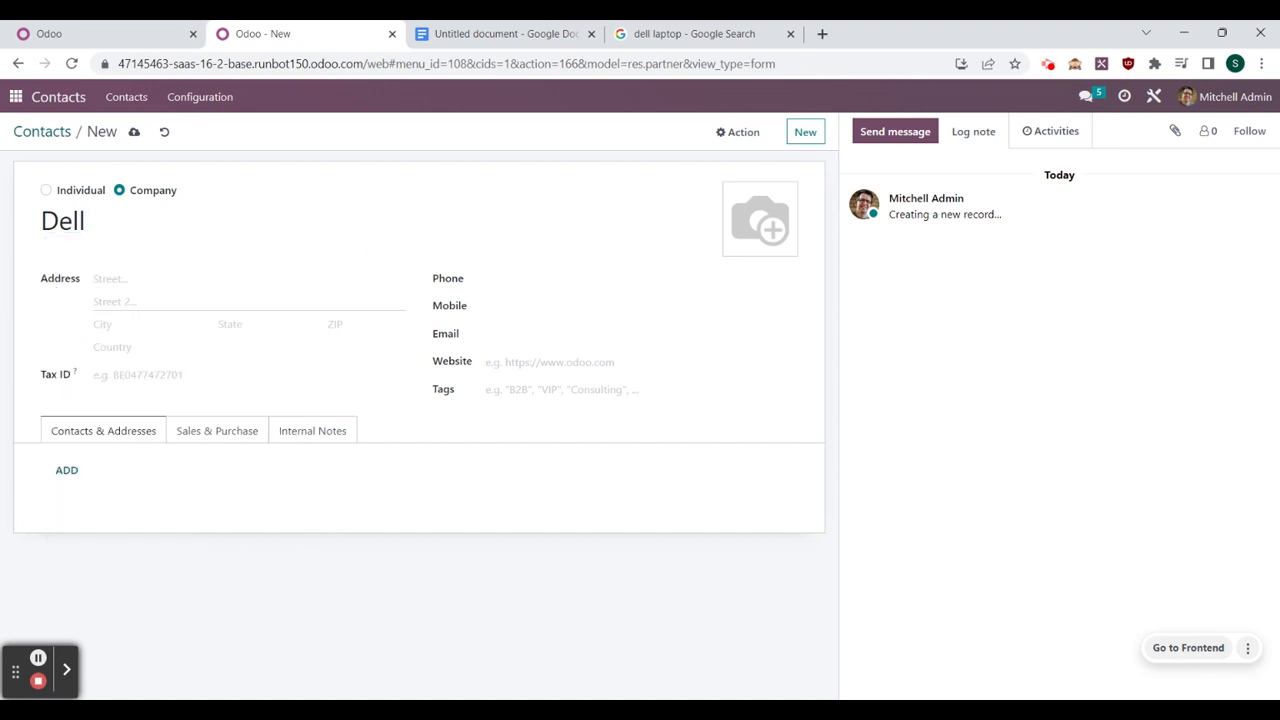
Step: Enter the street address of the Dell contact and return to the Contacts overview to save it
left_click(118, 279)
type("12")
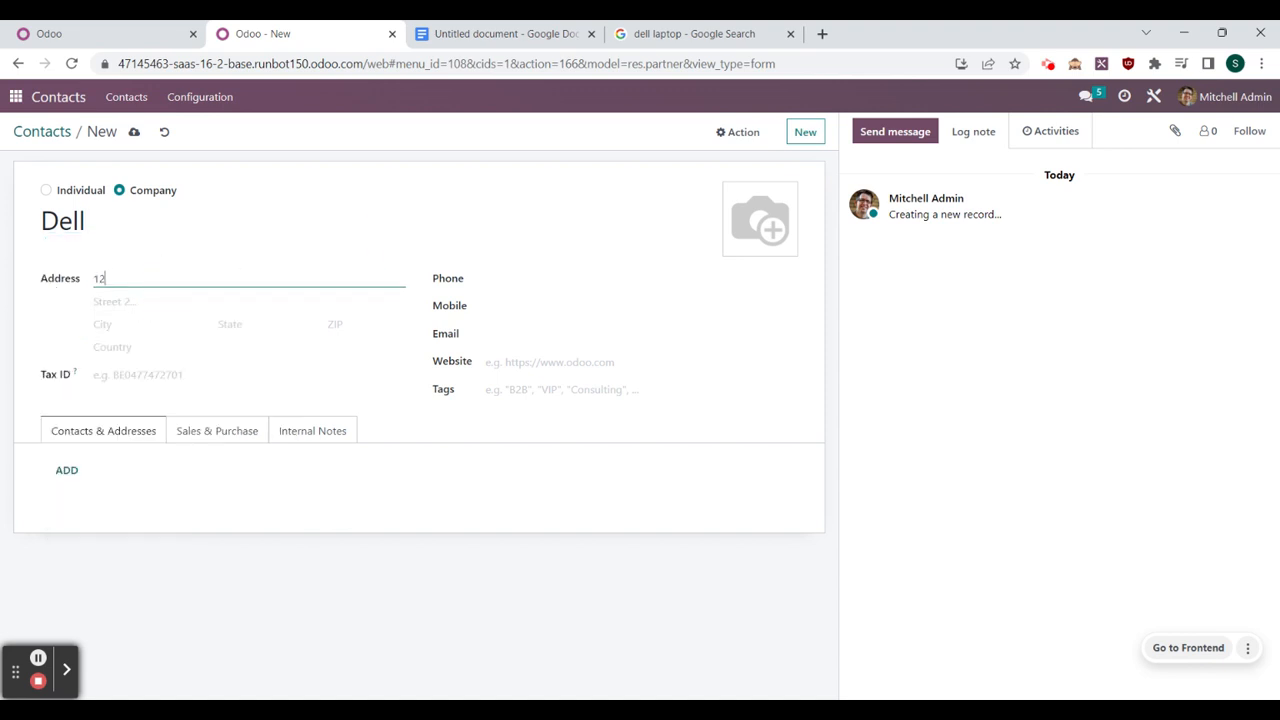
type("3 Dell Stret")
key("BackSpace")
type("et")
left_click(66, 133)
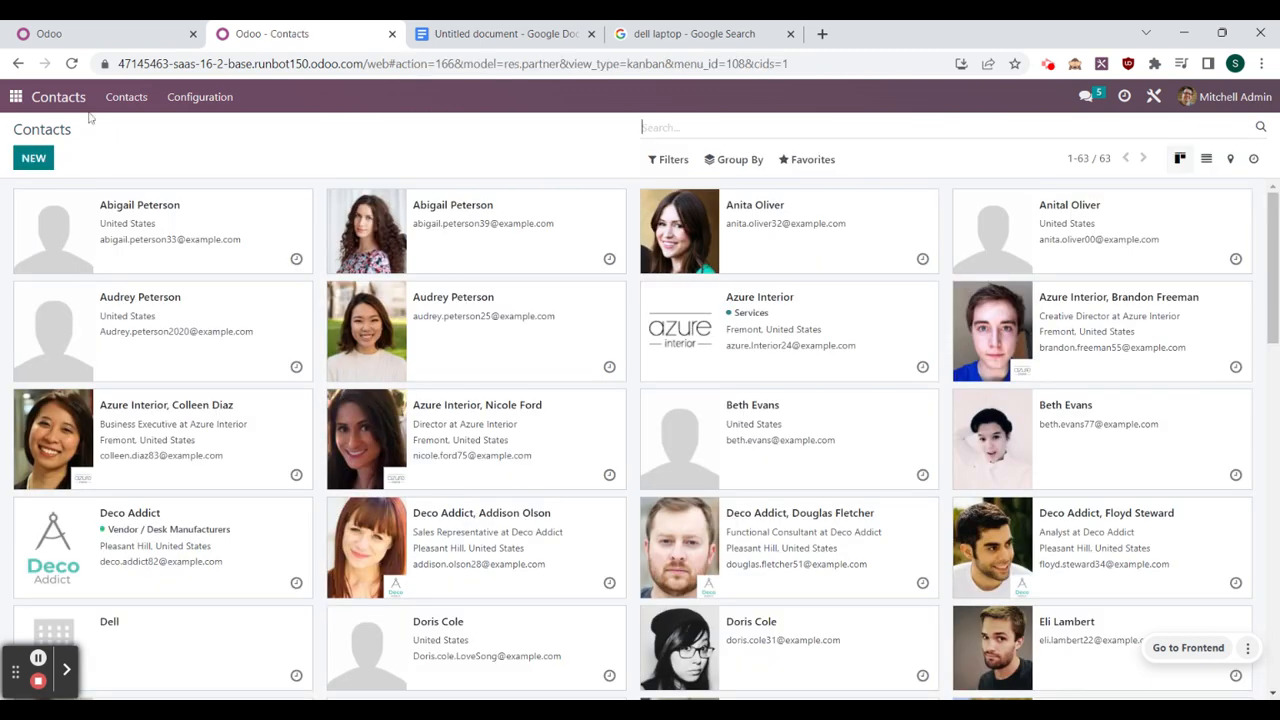
Step: Switch back to the Studio tab and browse the full list of models for the Many2one field's relation
left_click(90, 33)
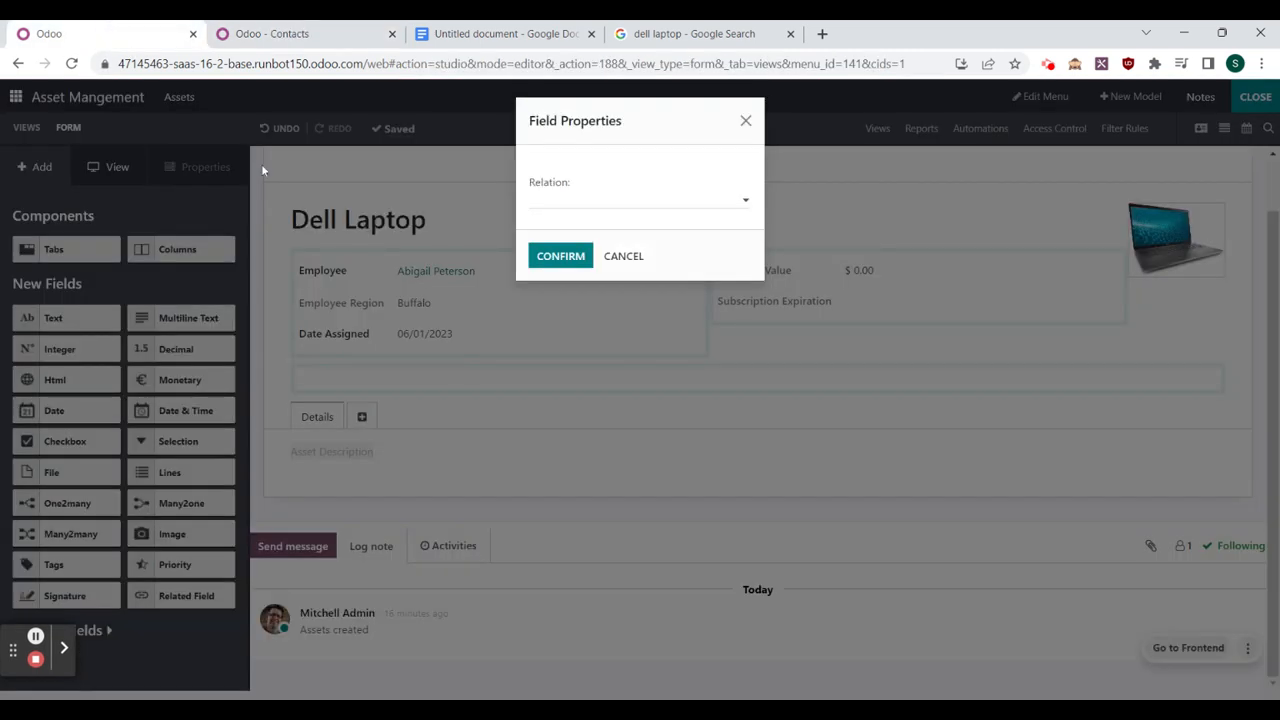
left_click(579, 207)
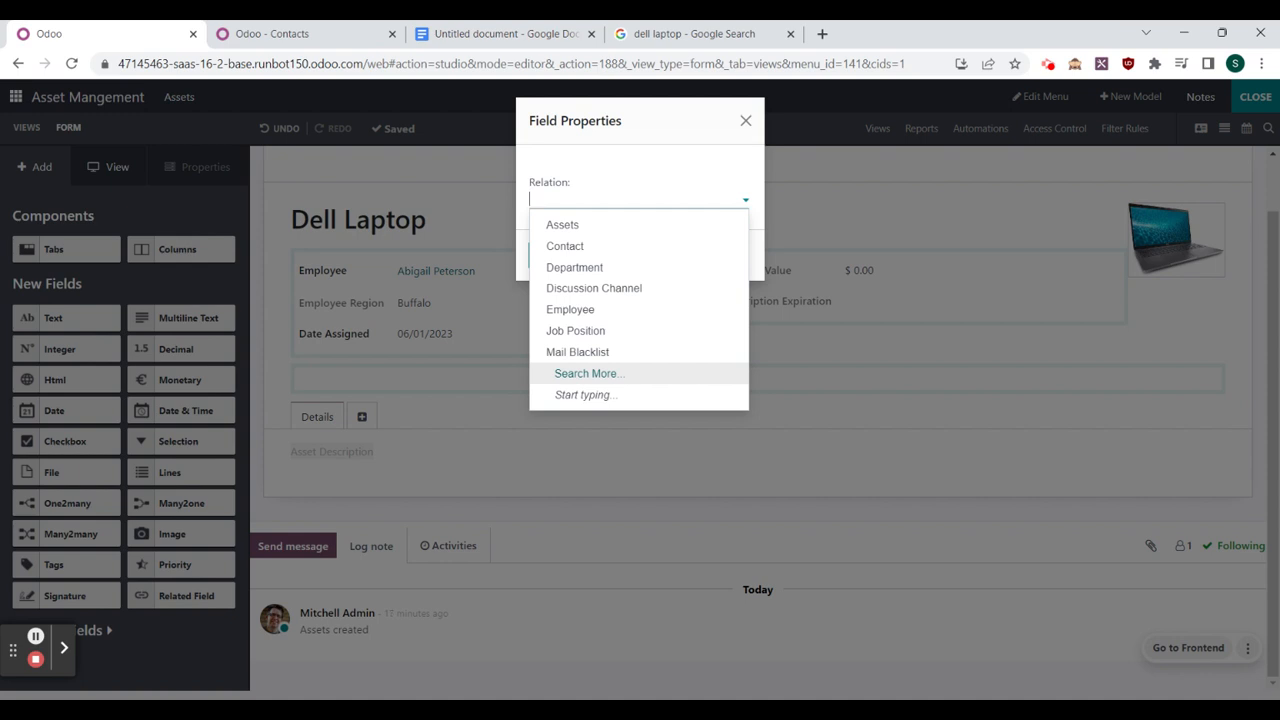
left_click(640, 374)
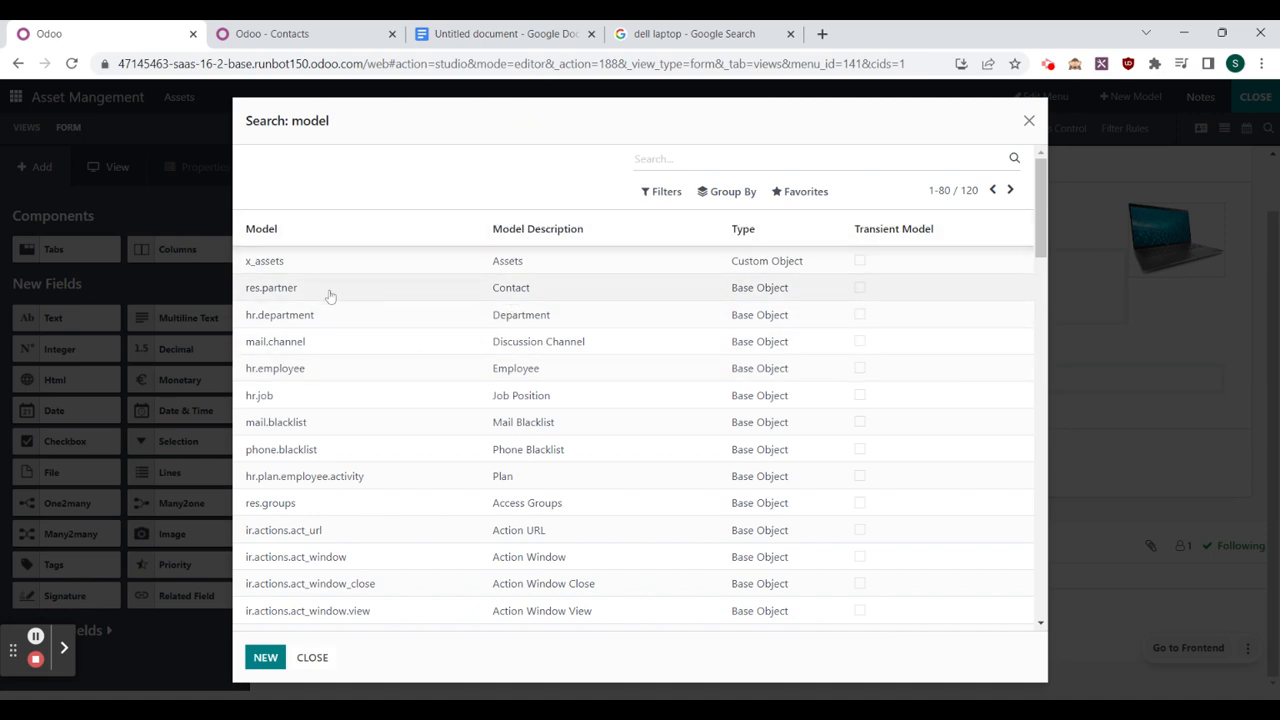
scroll(397, 380, "down", 3)
scroll(397, 383, "up", 3)
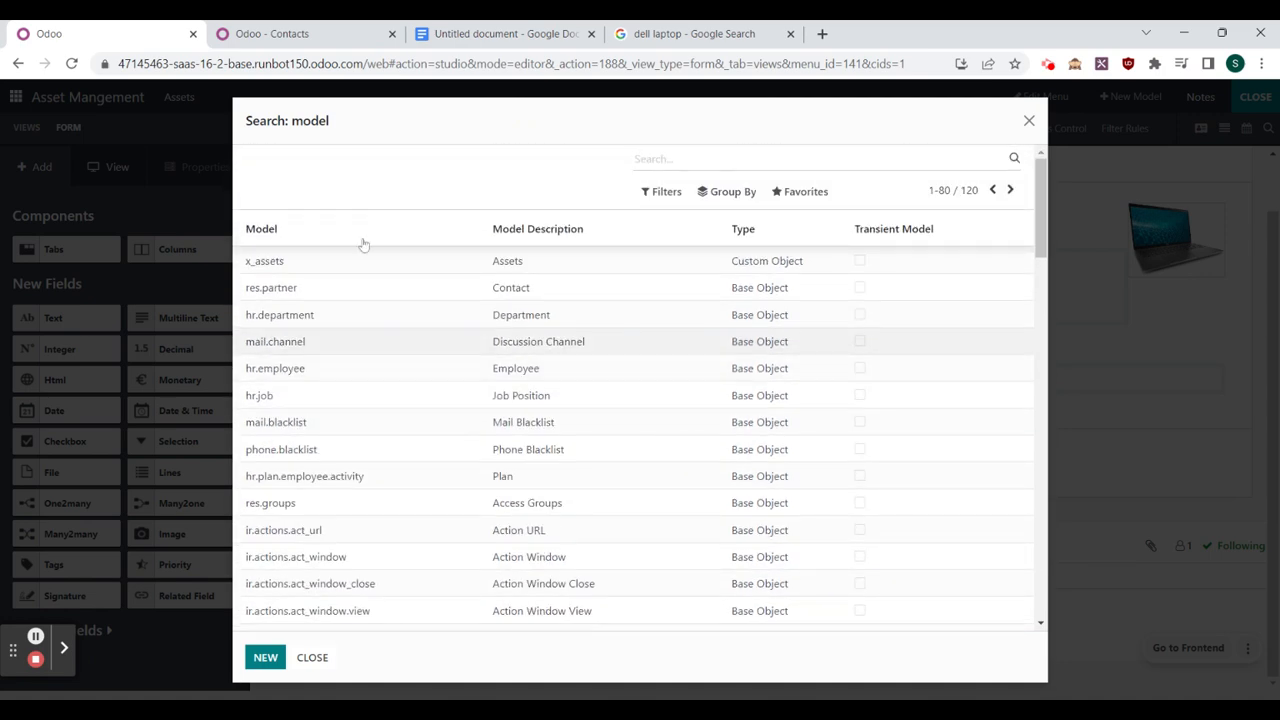
Step: Check the Contacts page address for its technical model name and return to the Studio tab
left_click(290, 34)
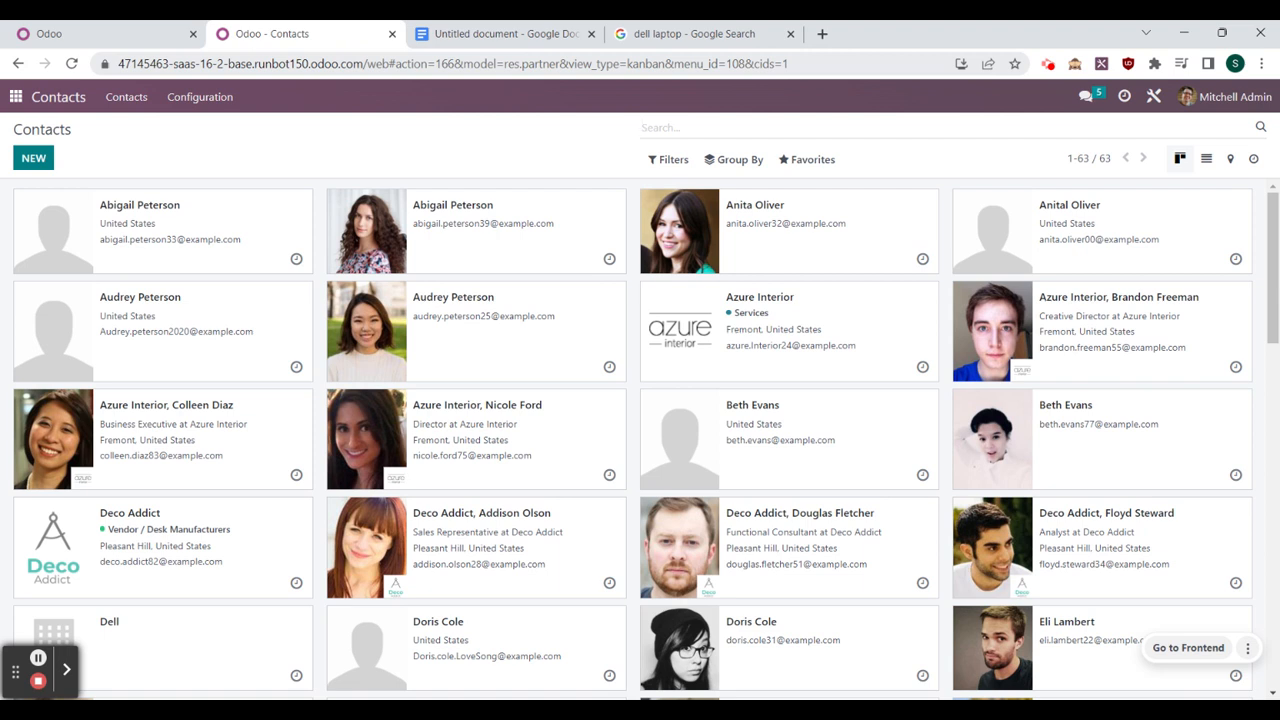
left_click_drag(558, 64, 506, 64)
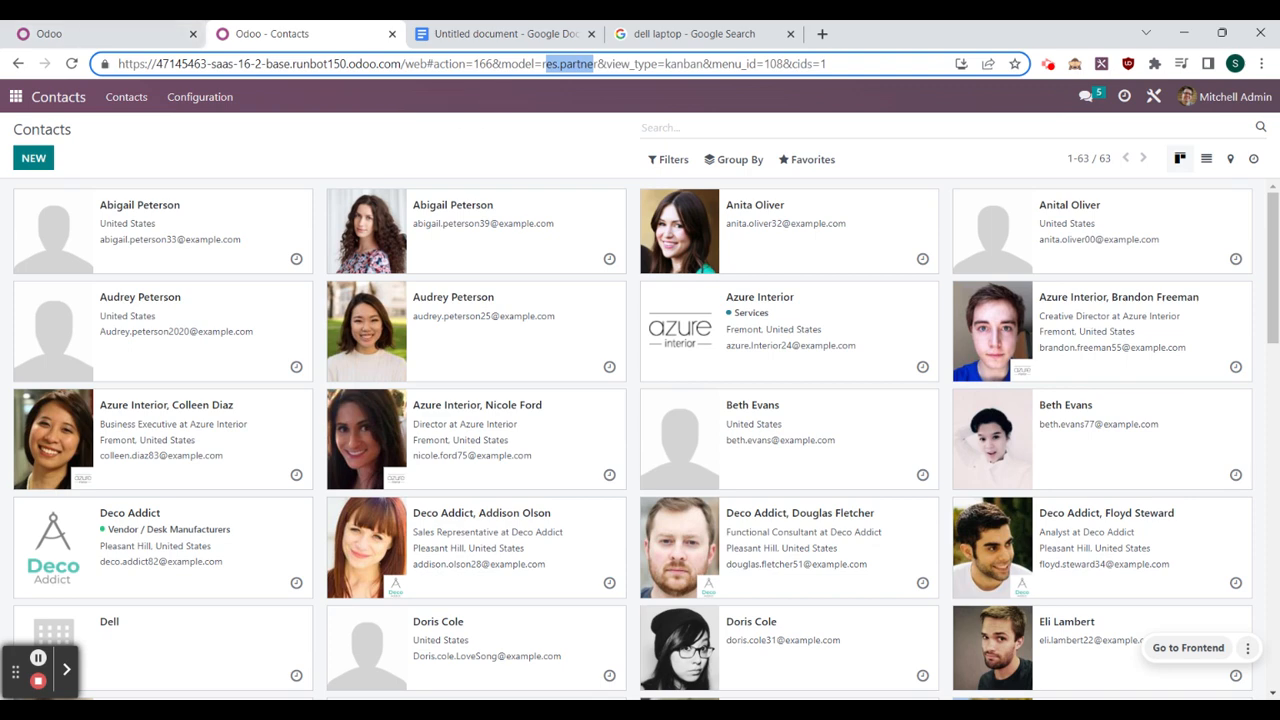
left_click(144, 36)
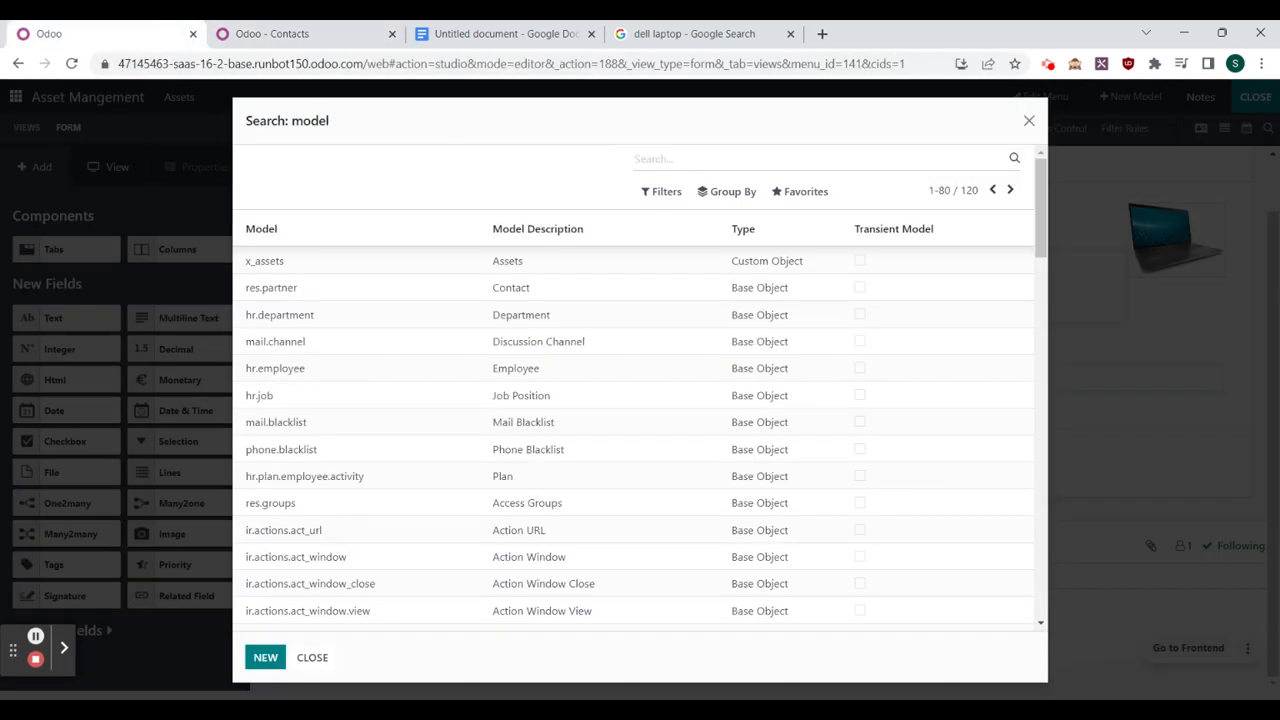
left_click(765, 155)
type("re")
left_click(663, 157)
left_click(665, 155)
type("s")
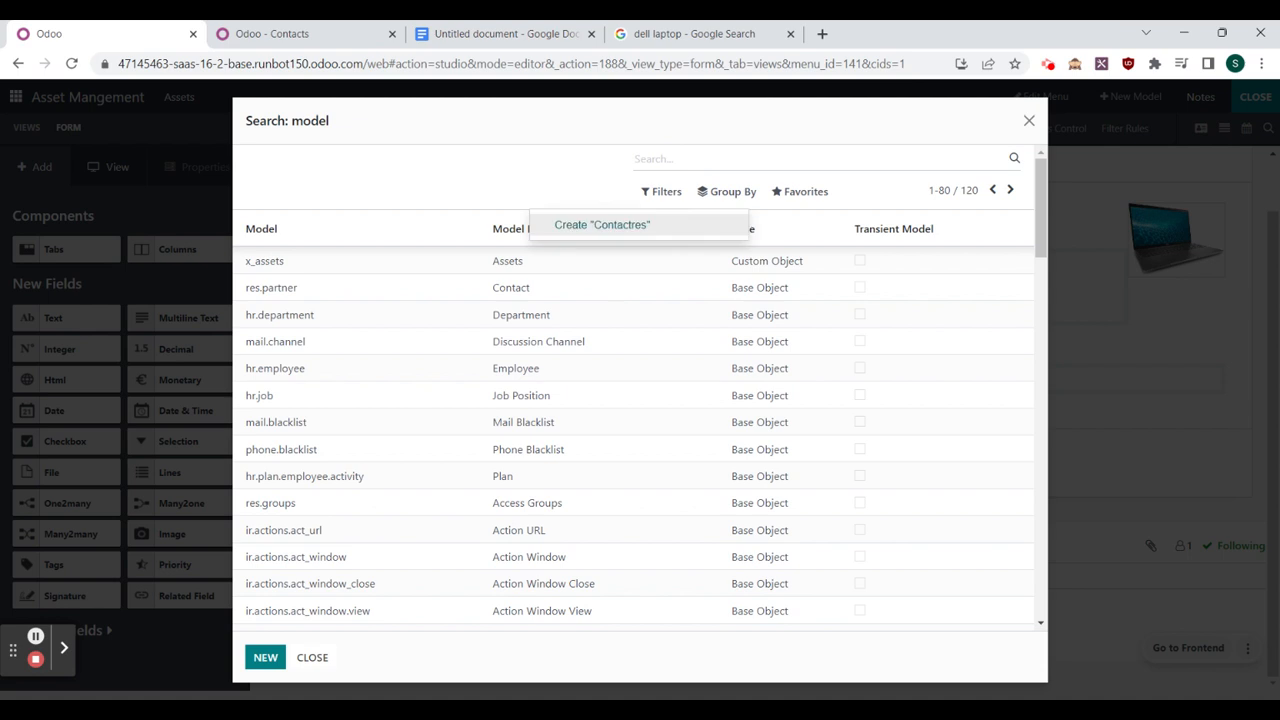
left_click(1029, 121)
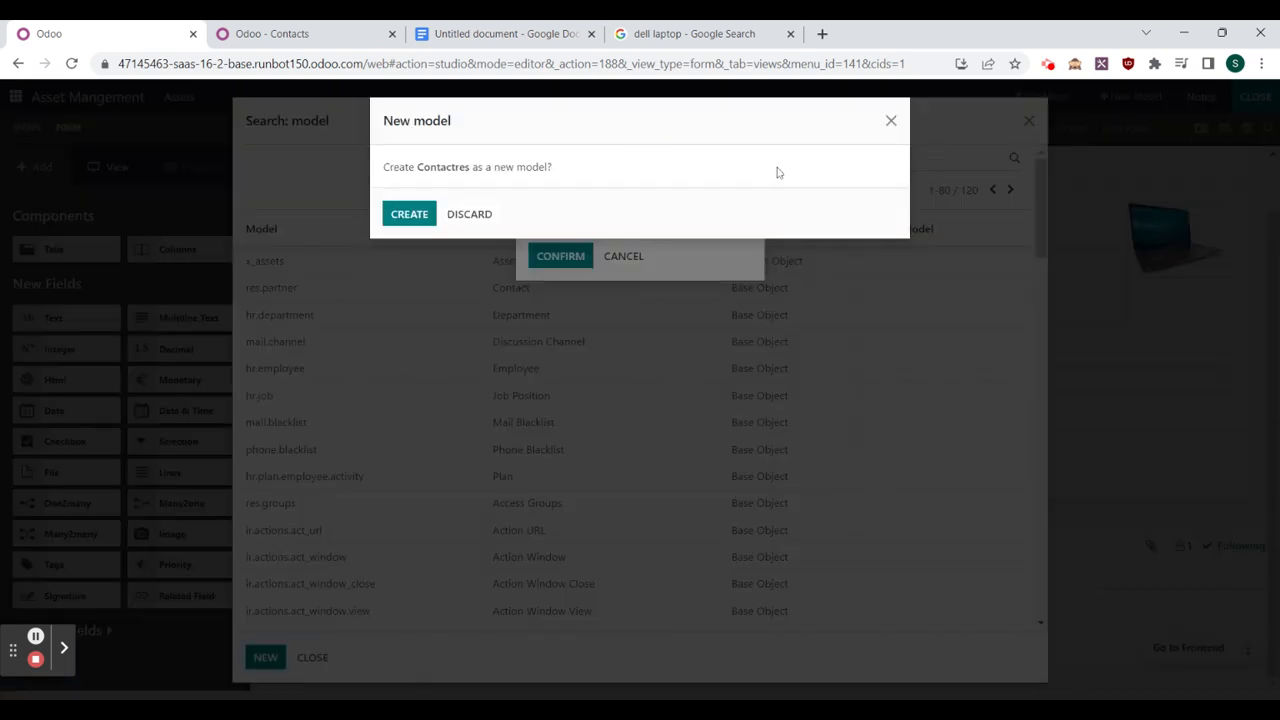
left_click(490, 220)
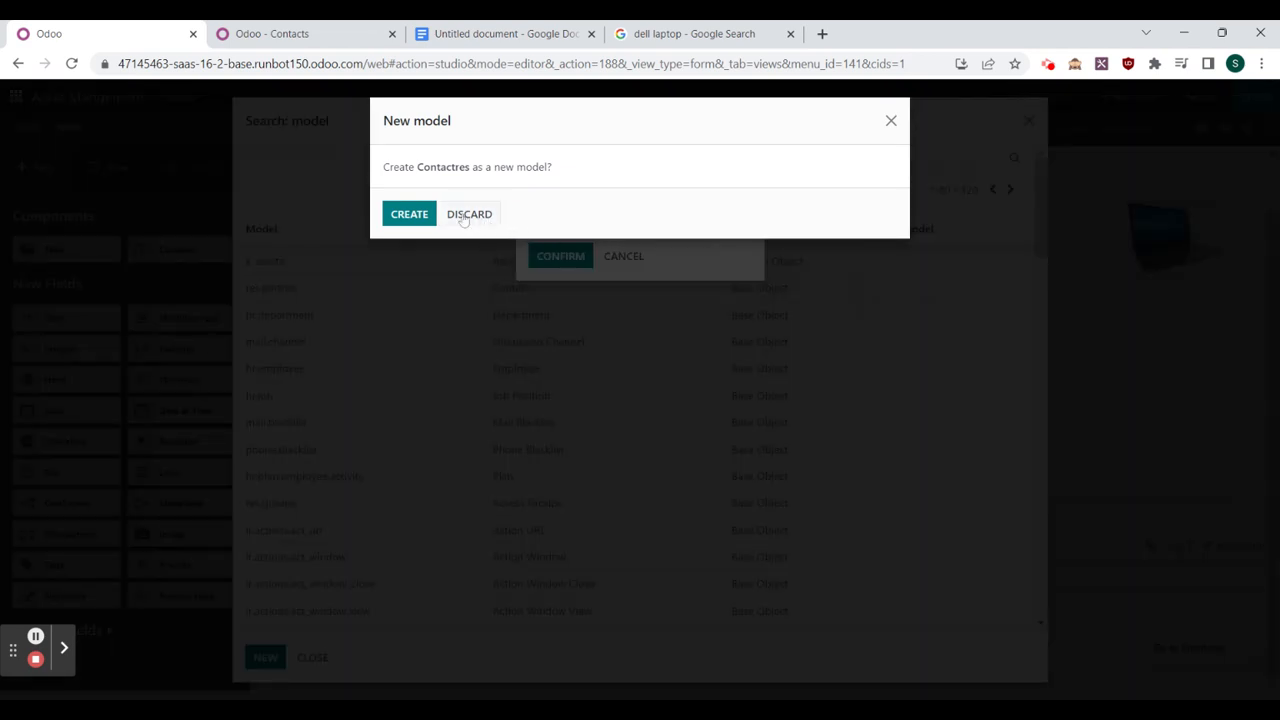
left_click(463, 219)
left_click(891, 121)
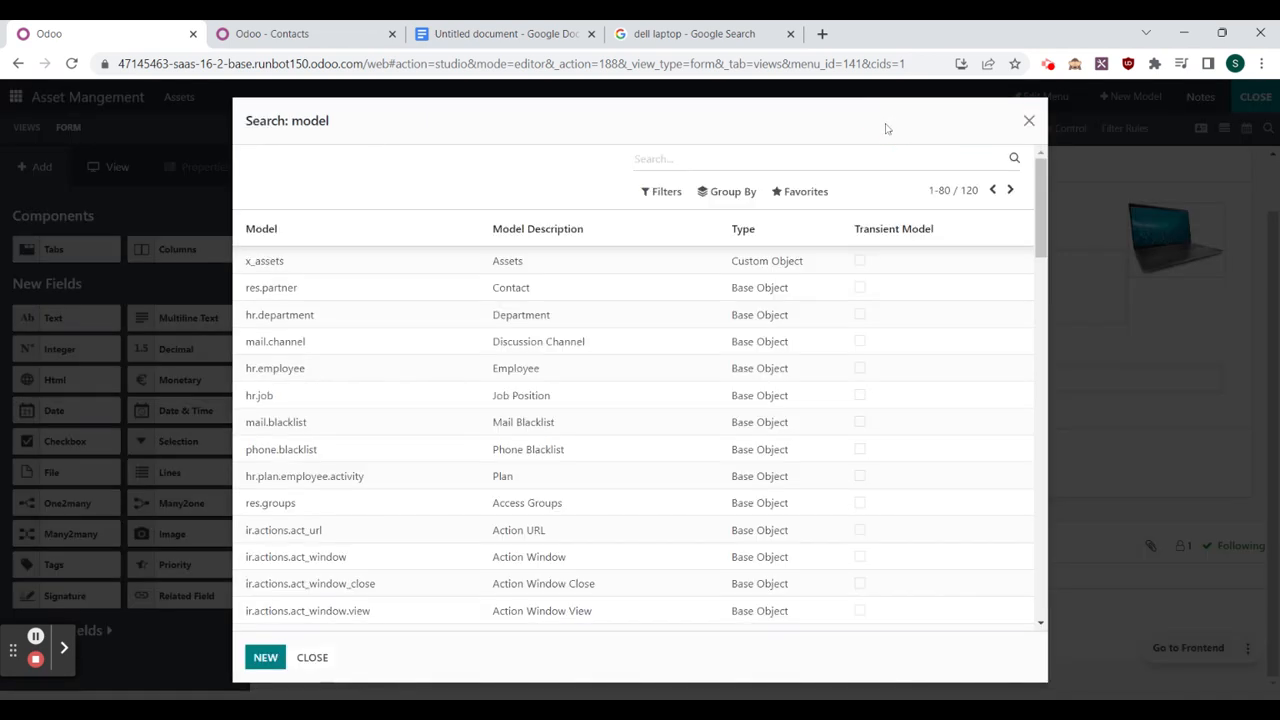
left_click(1029, 121)
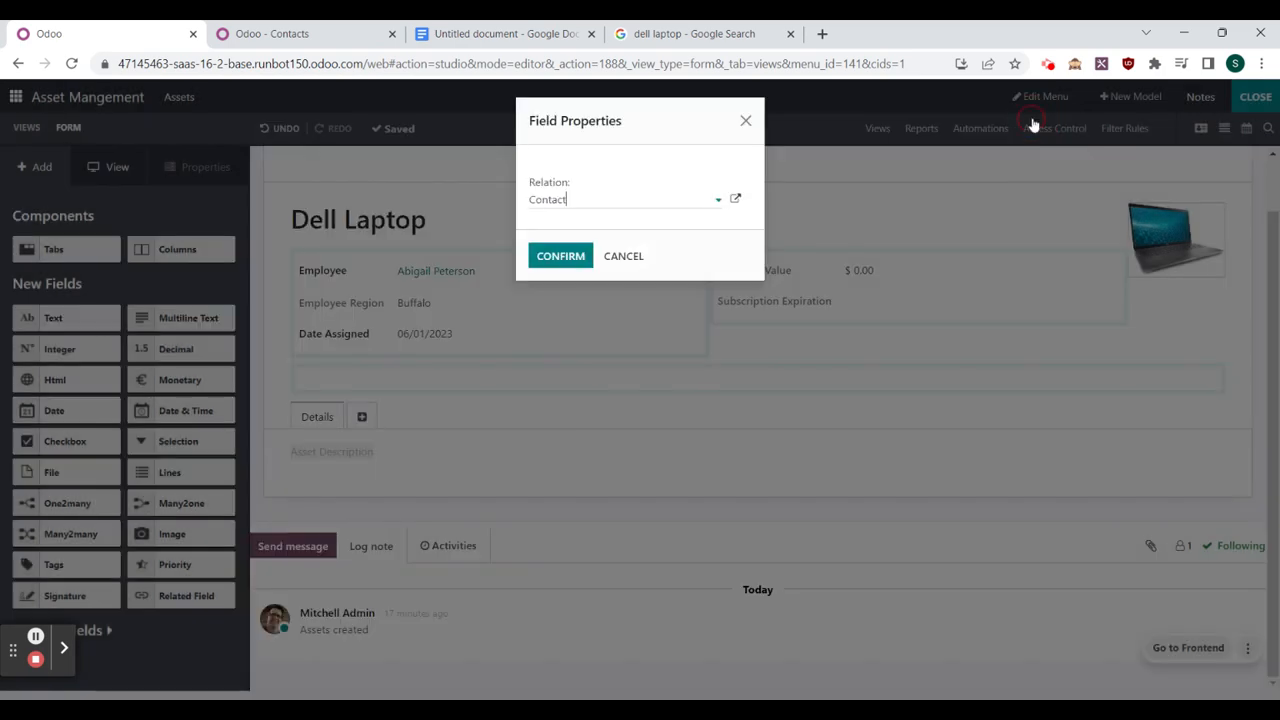
left_click(745, 121)
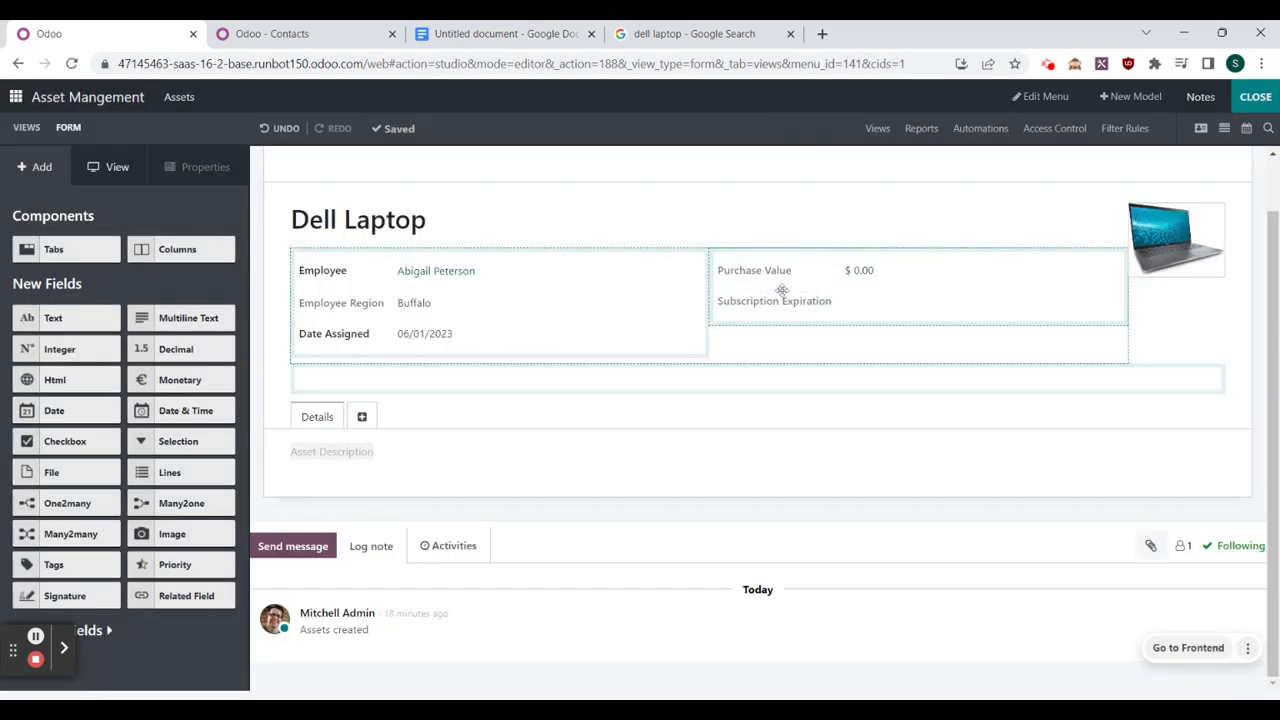
Step: Add a Many2one field to the Purchase Value column of the asset form, with its relation set to Contact (res.partner)
left_click_drag(181, 505, 776, 270)
left_click(600, 200)
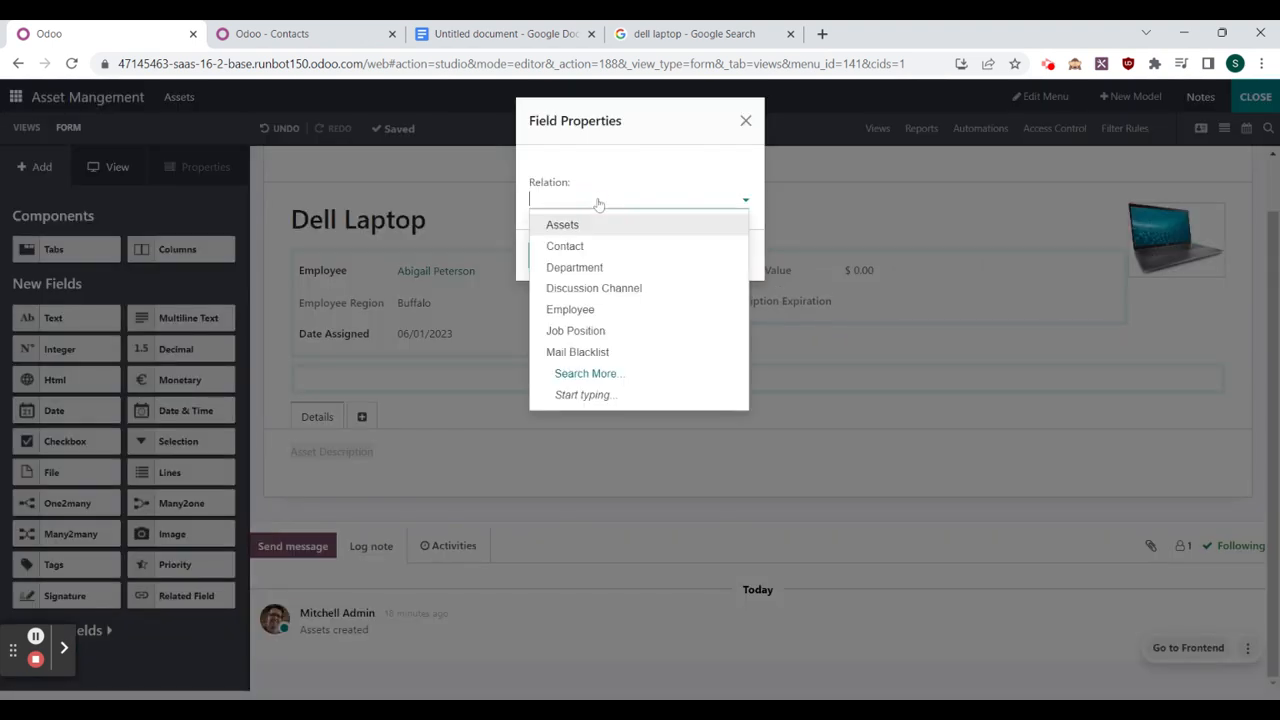
left_click(629, 373)
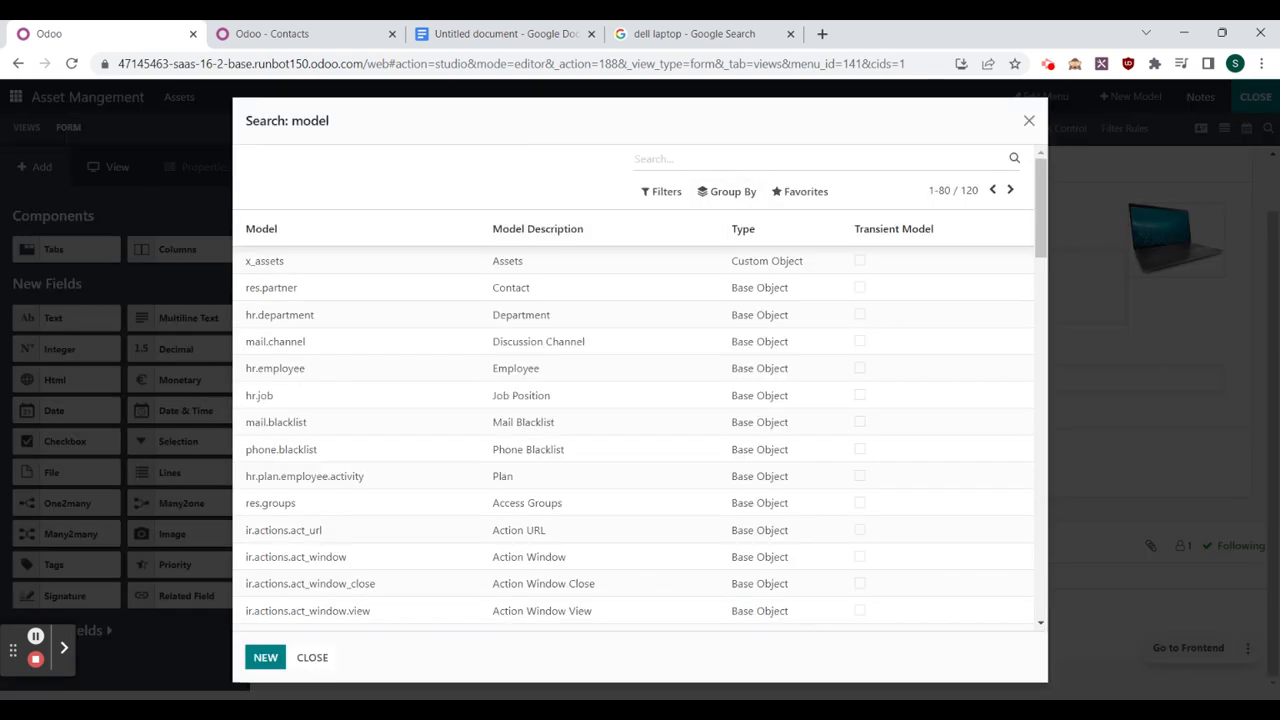
type("re")
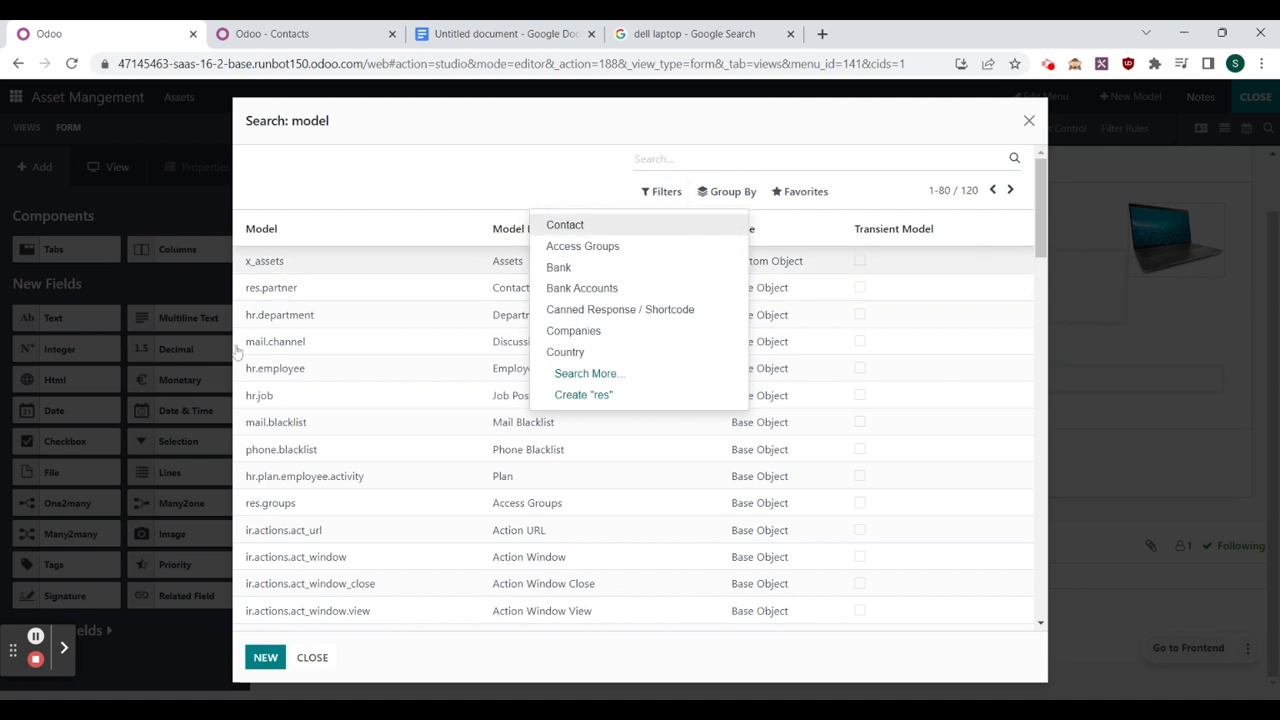
left_click(283, 292)
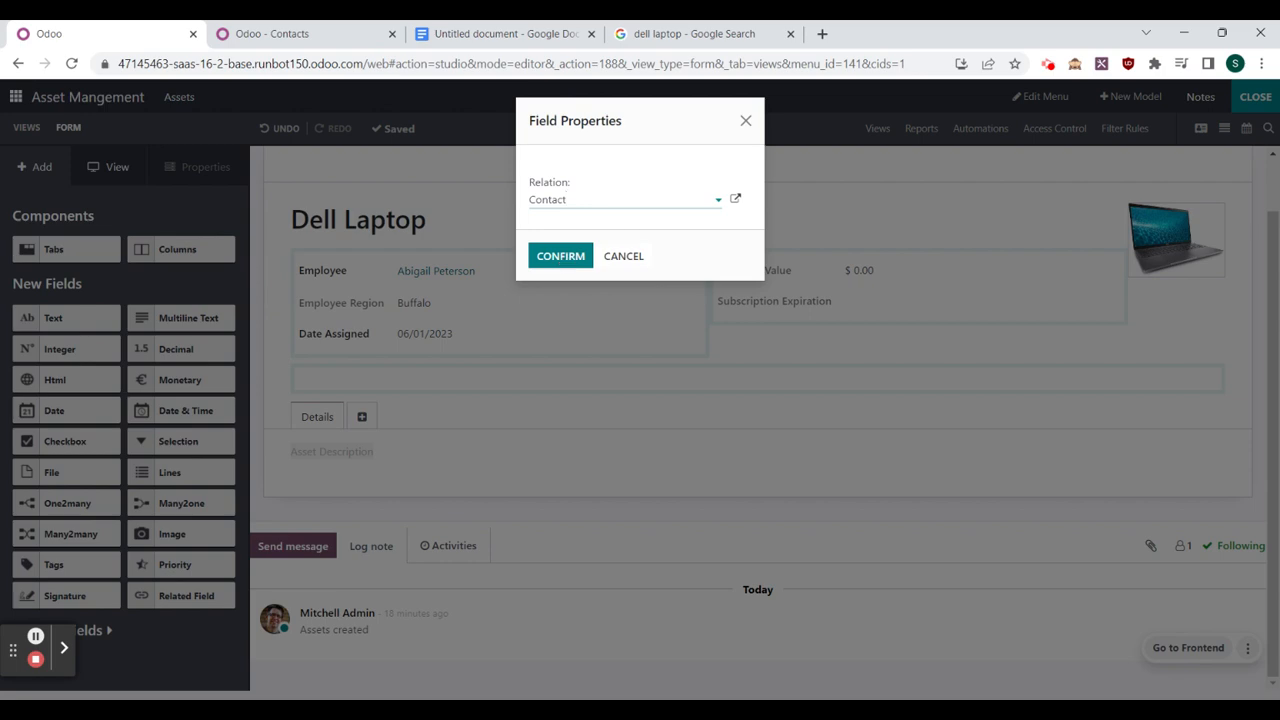
left_click(560, 256)
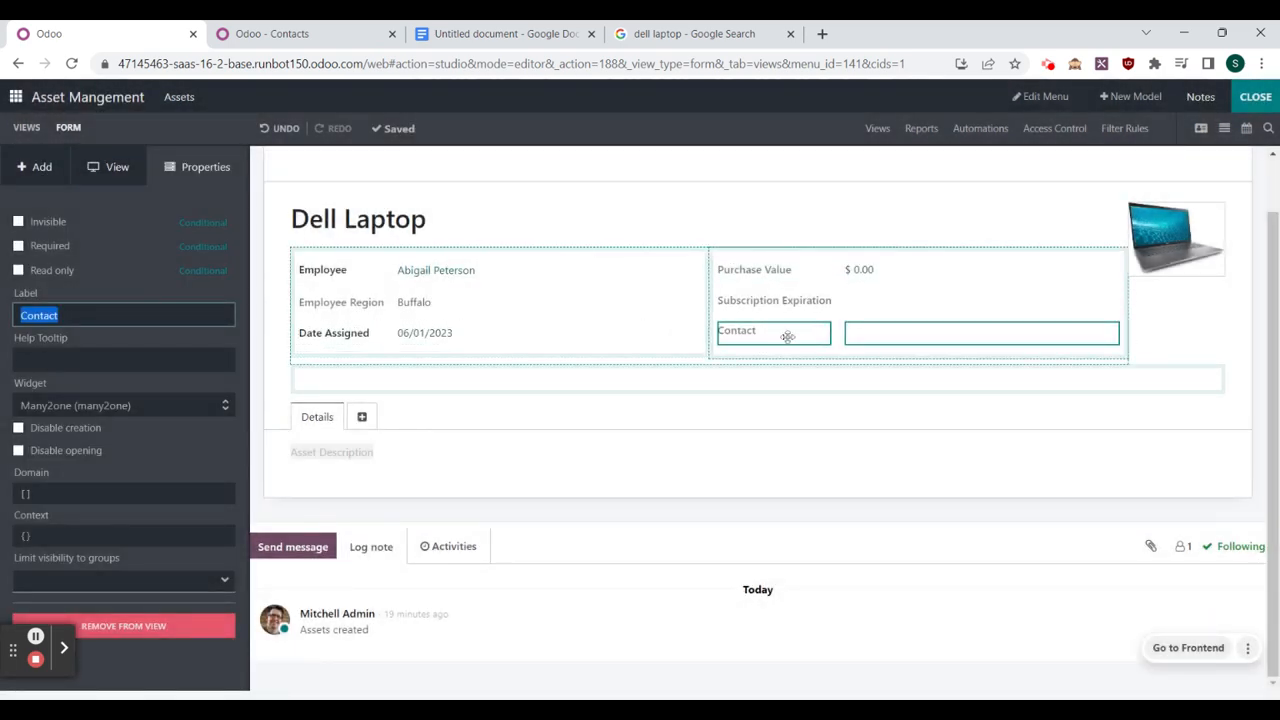
Step: Try to move the Contact field above Purchase Value, and undo the last change
left_click_drag(788, 335, 788, 257)
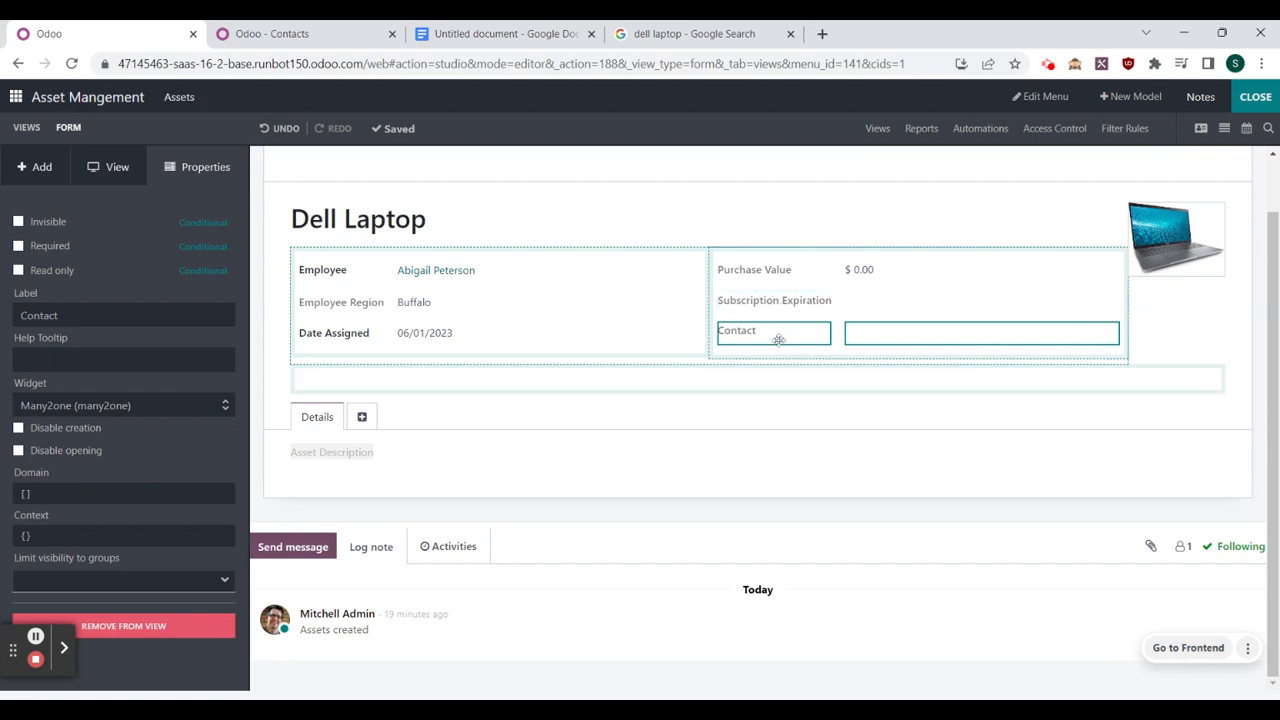
left_click_drag(780, 336, 788, 267)
left_click_drag(788, 267, 793, 270)
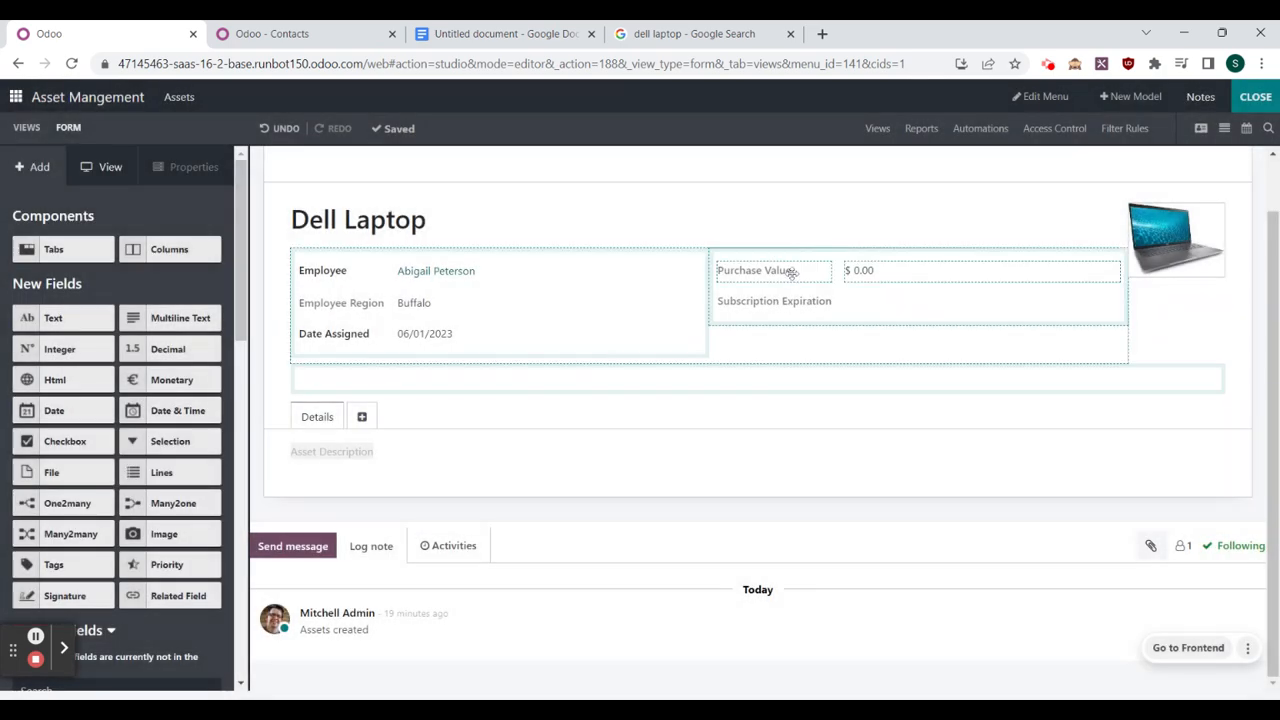
left_click(848, 266)
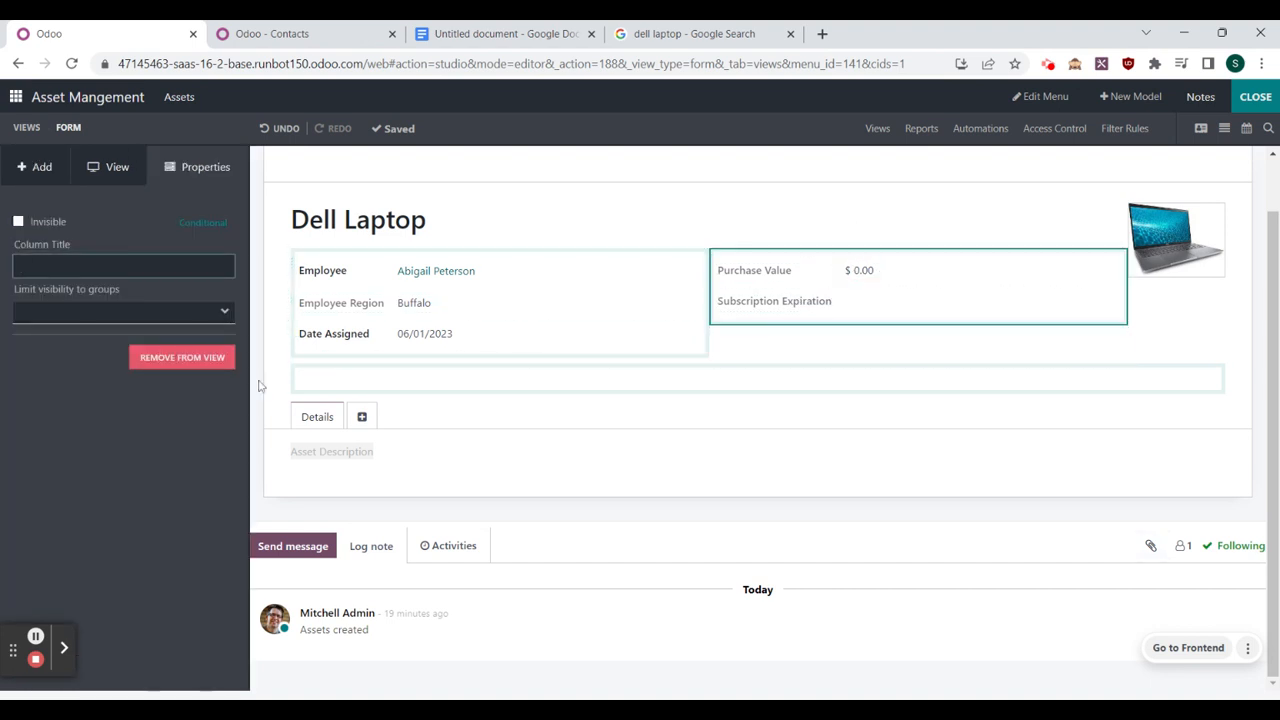
left_click(279, 128)
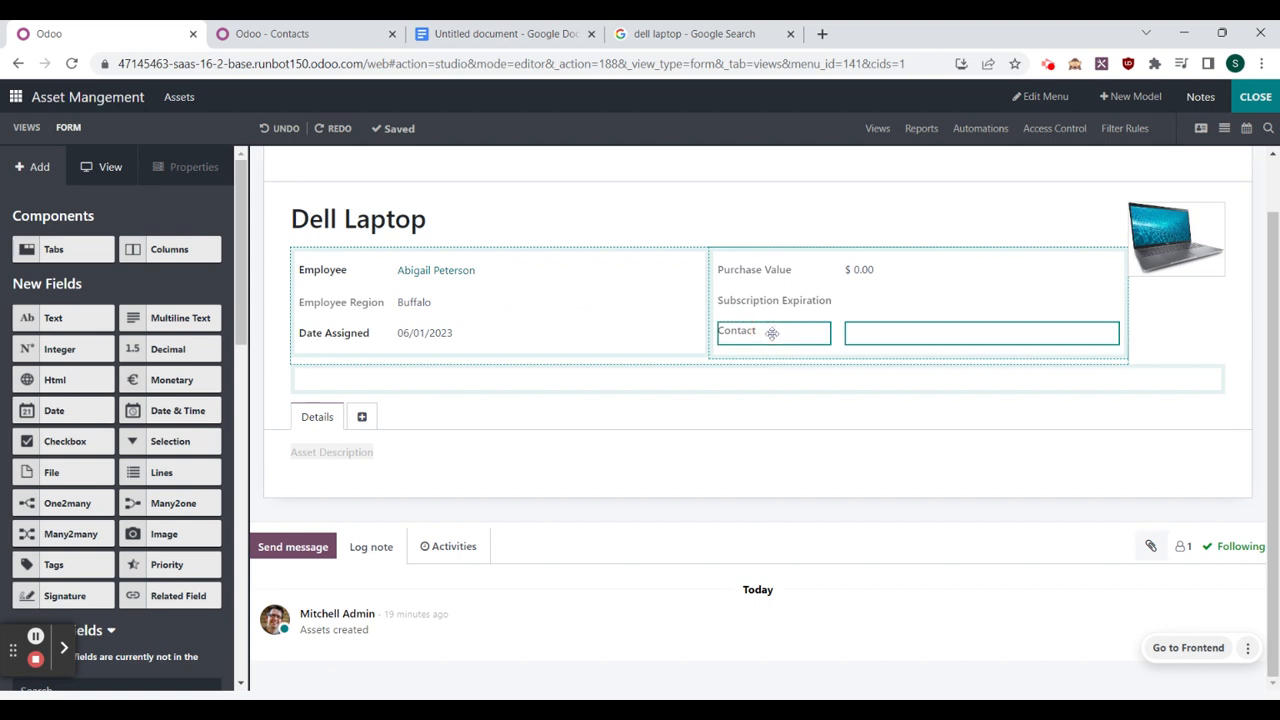
Step: Relabel the Contact field as "Vendor", place it above Purchase Value and close Studio
left_click(776, 330)
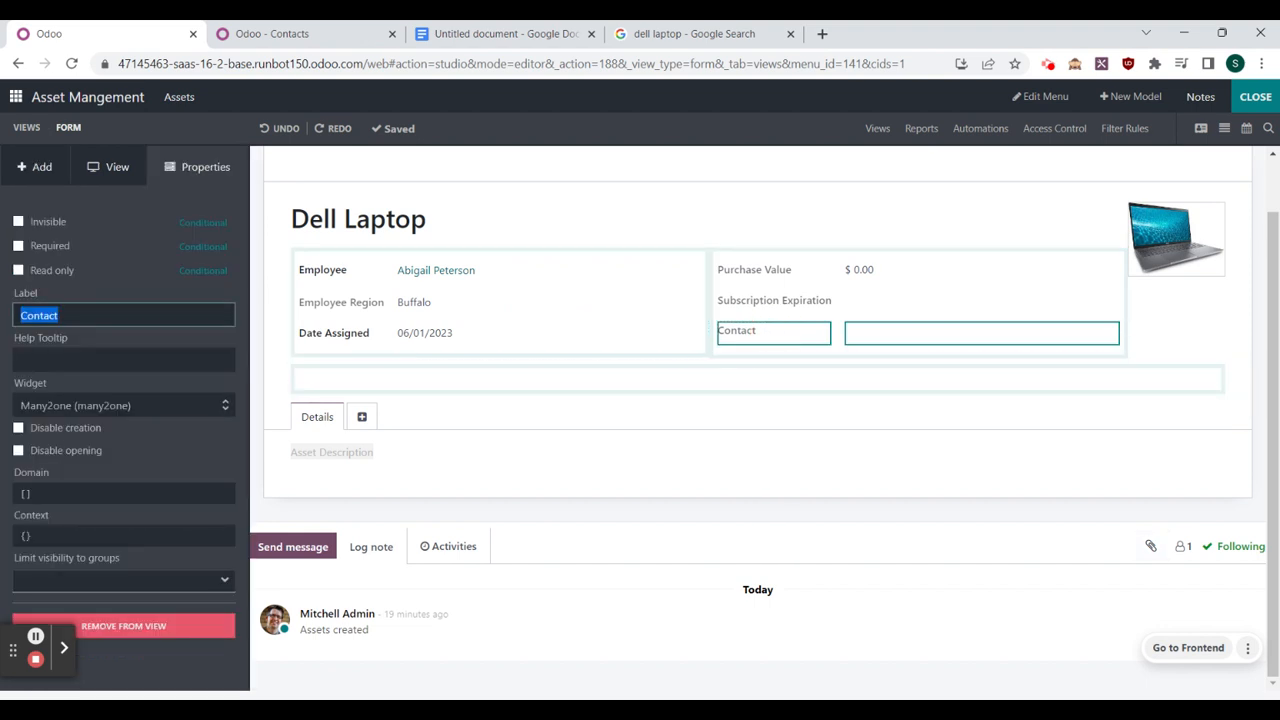
type("Vendor")
key("Return")
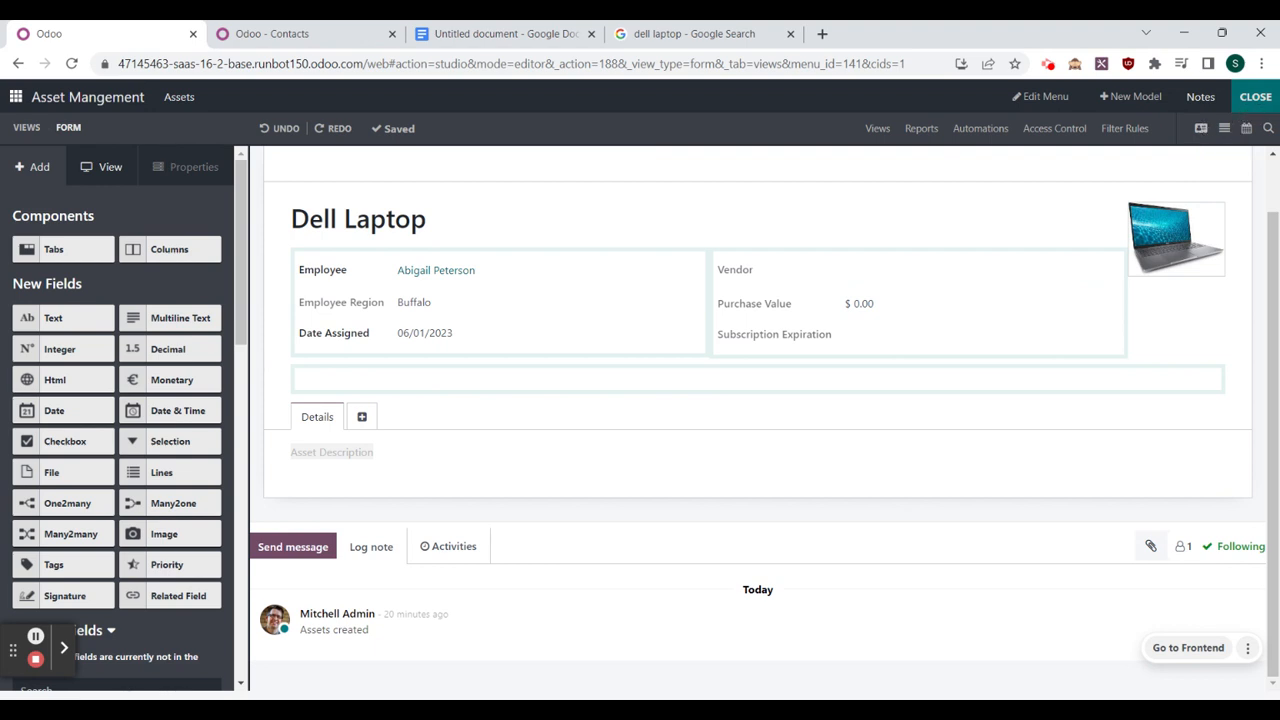
left_click(1256, 98)
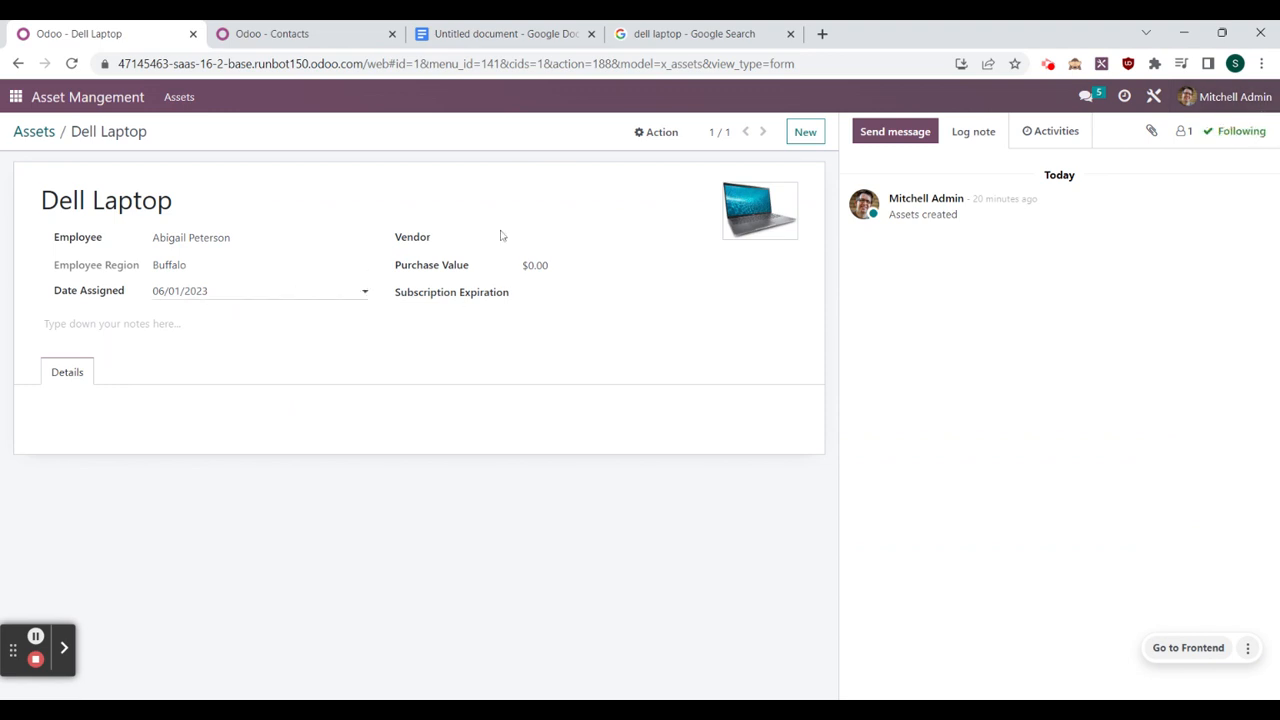
Step: Look up "Dell" in the asset's Vendor field and clear the entry without selecting it
left_click(614, 238)
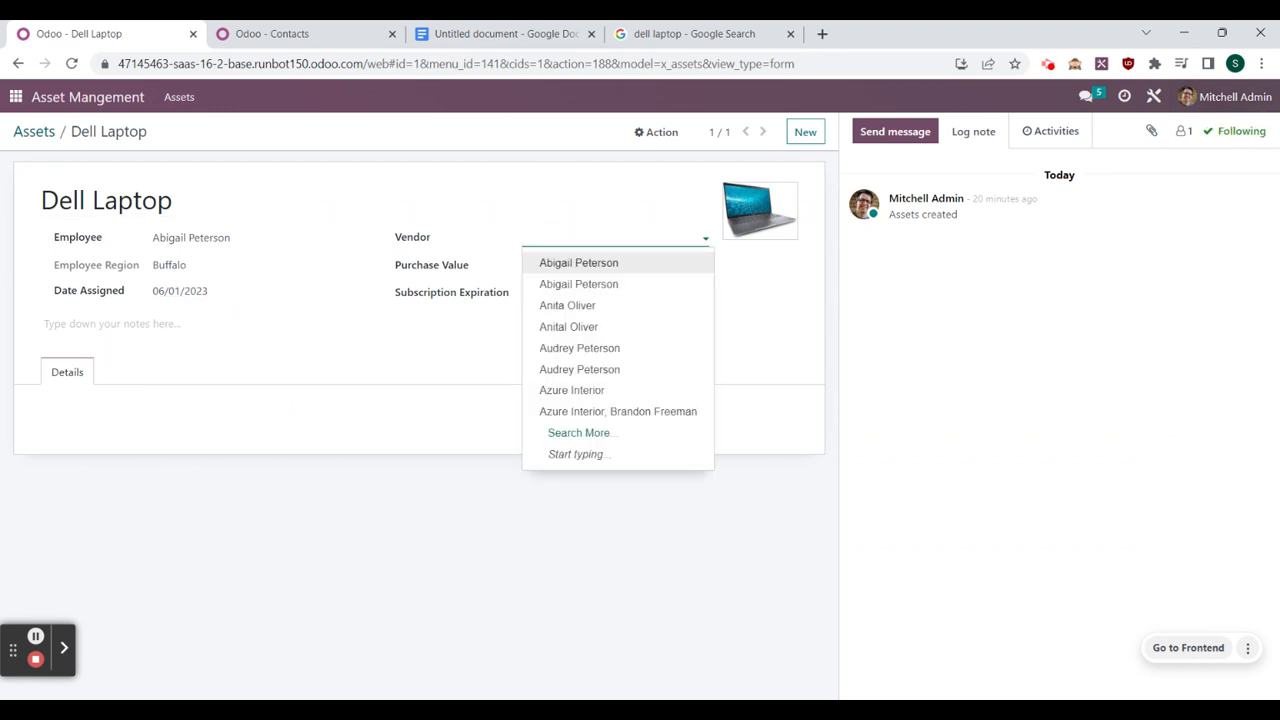
type("Dell")
key("BackSpace")
key("BackSpace")
key("BackSpace")
key("BackSpace")
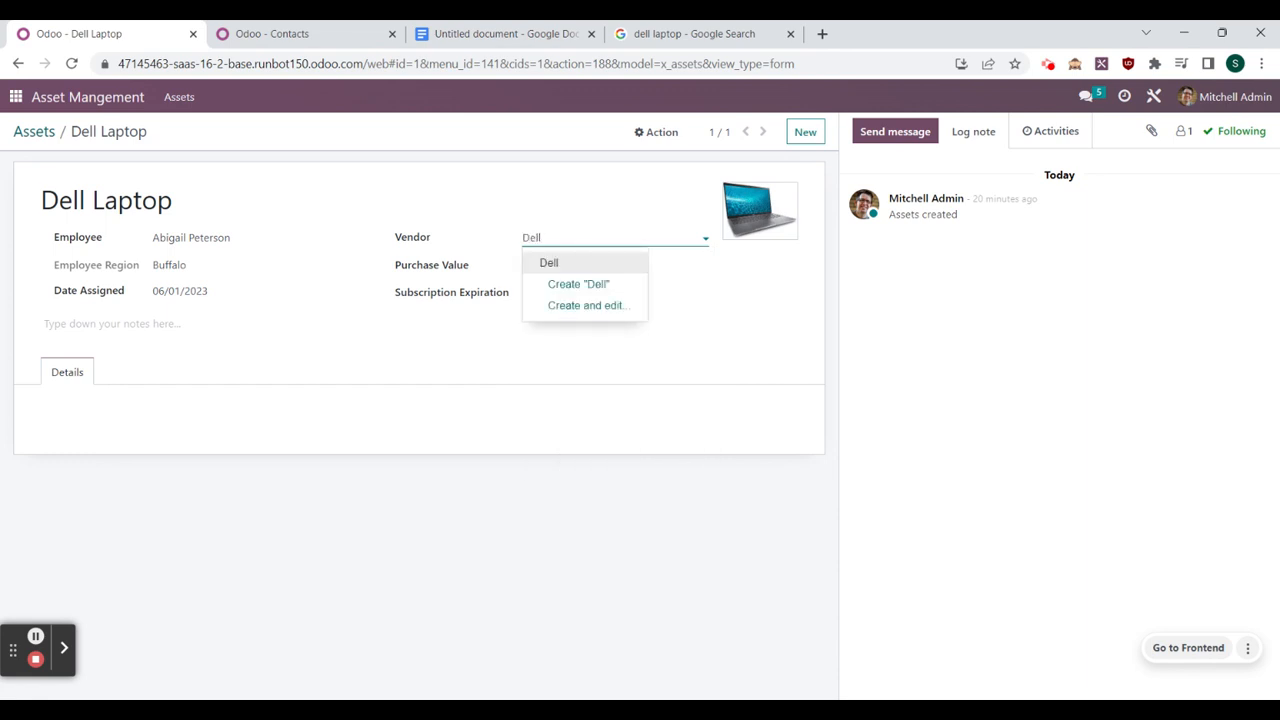
key("BackSpace")
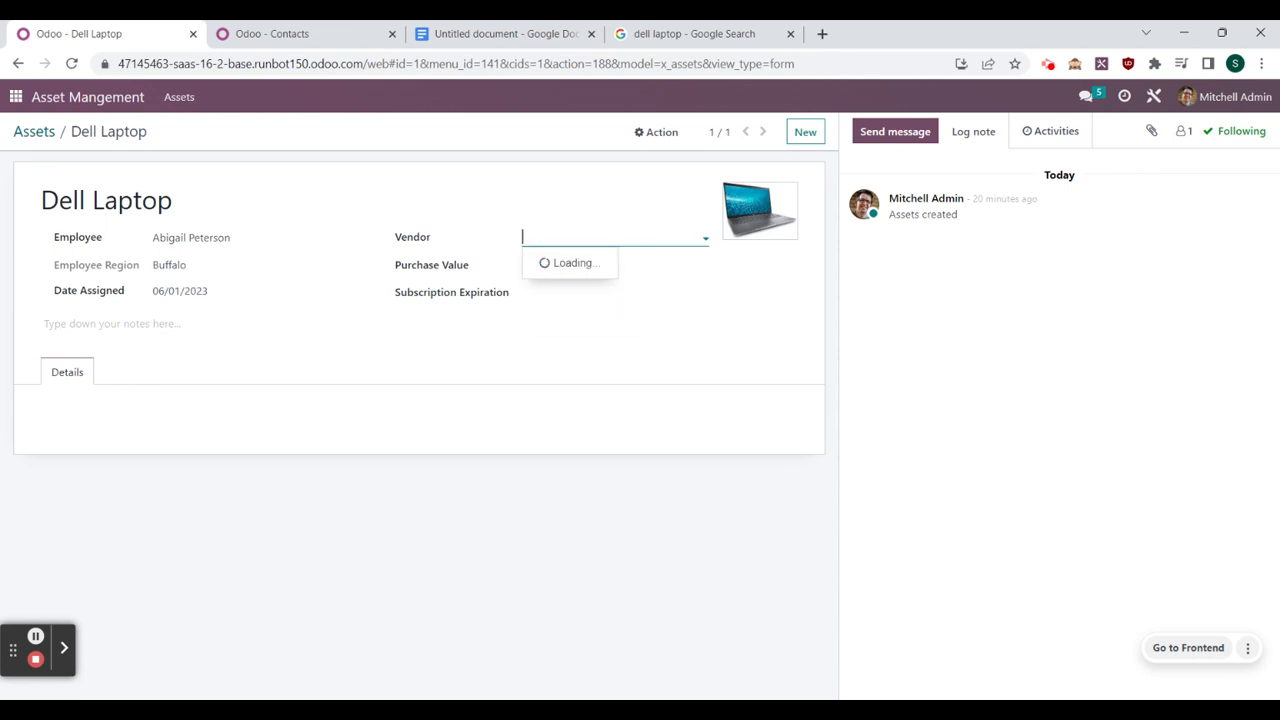
Step: Rename the Dell Laptop asset as "HP Laptop"
left_click(92, 199)
key("BackSpace")
key("BackSpace")
key("BackSpace")
key("BackSpace")
key("BackSpace")
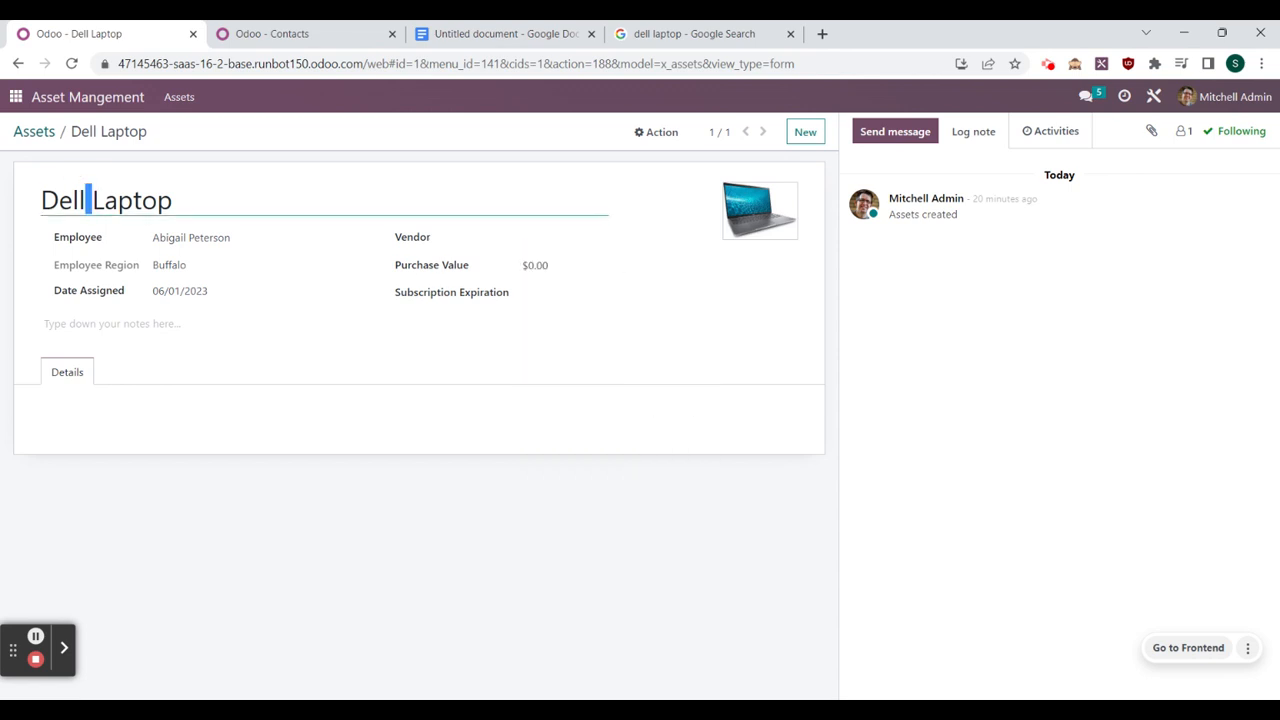
type("HP")
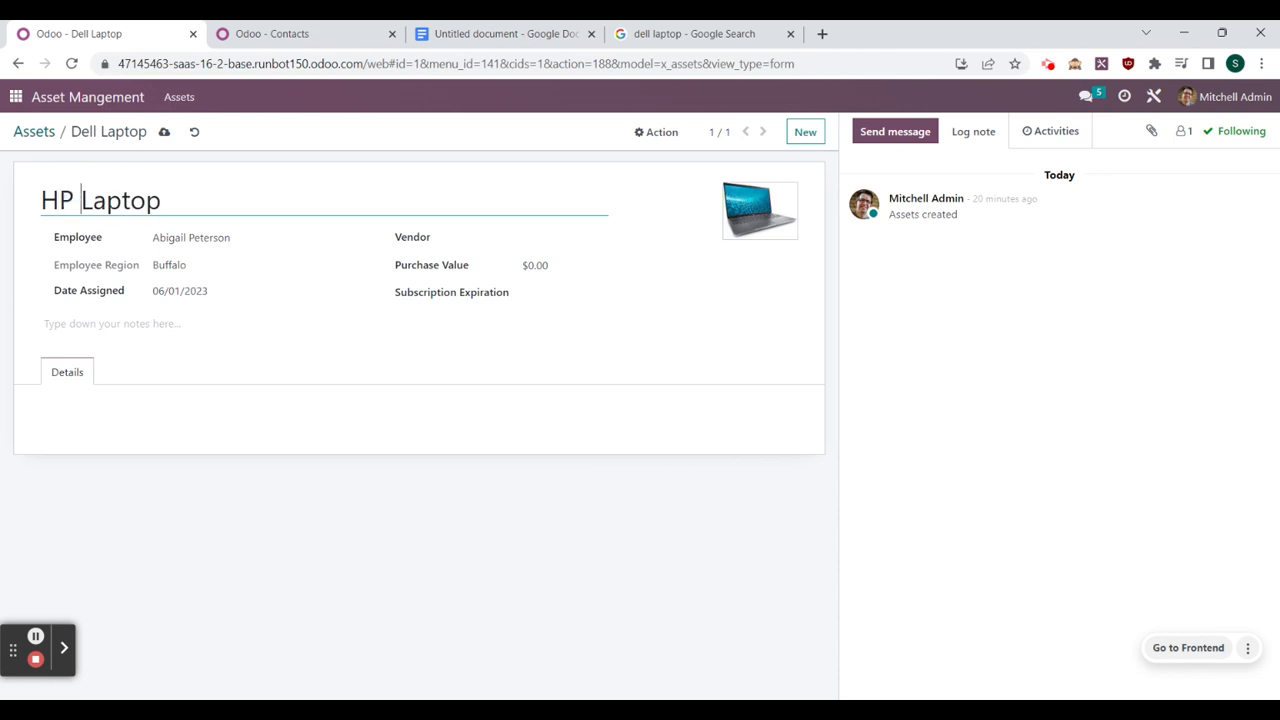
Step: Create a new individual vendor named "HP" from the asset's Vendor field, using the full creation form, and save it
left_click(560, 238)
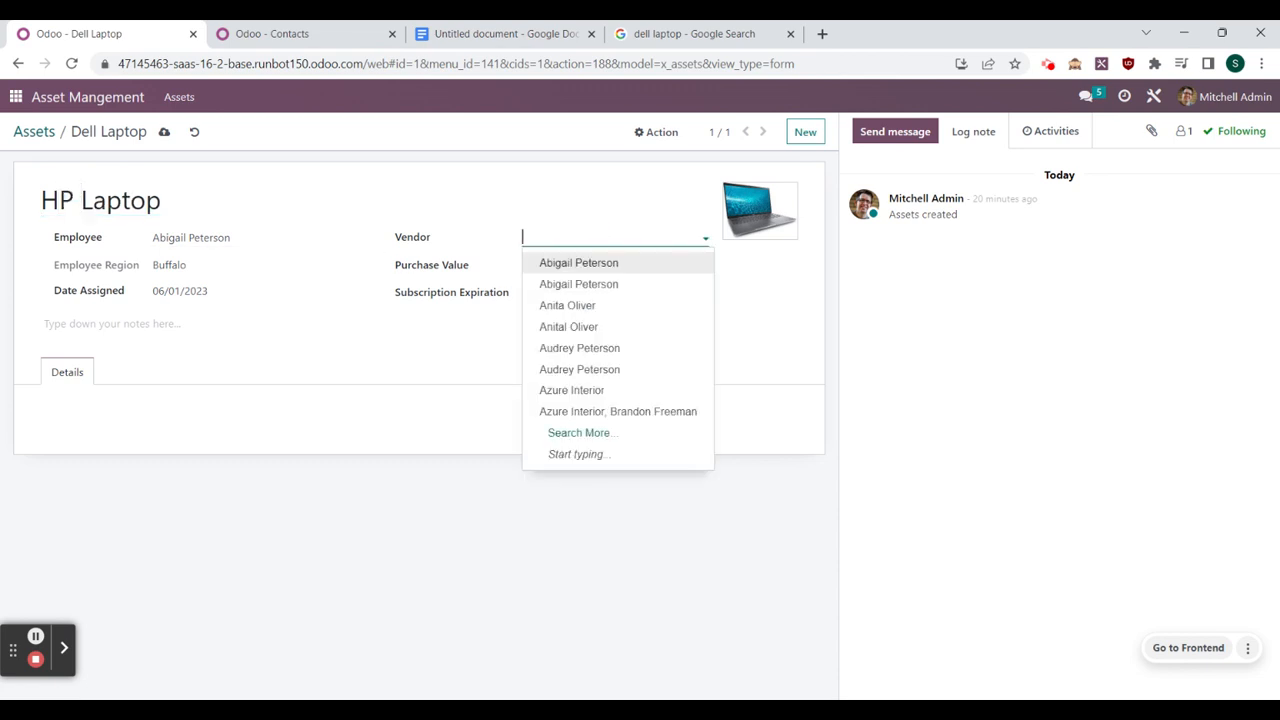
type("hp")
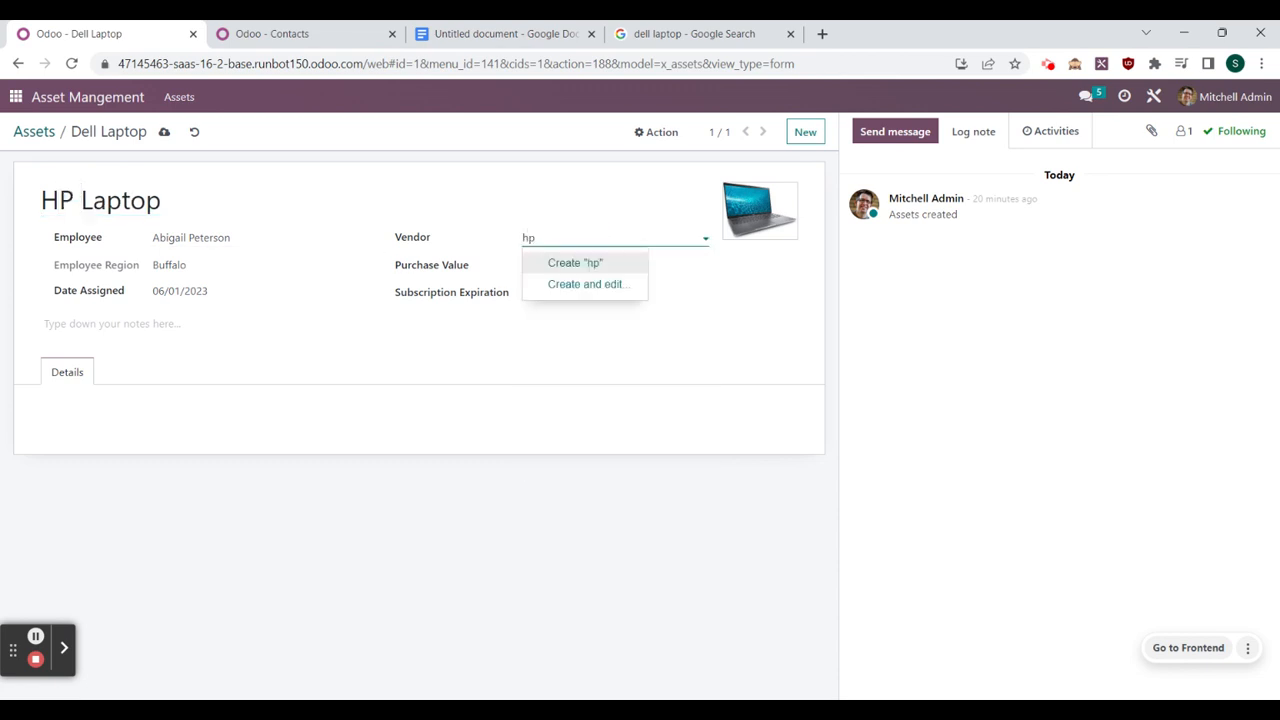
type("HP")
left_click(597, 285)
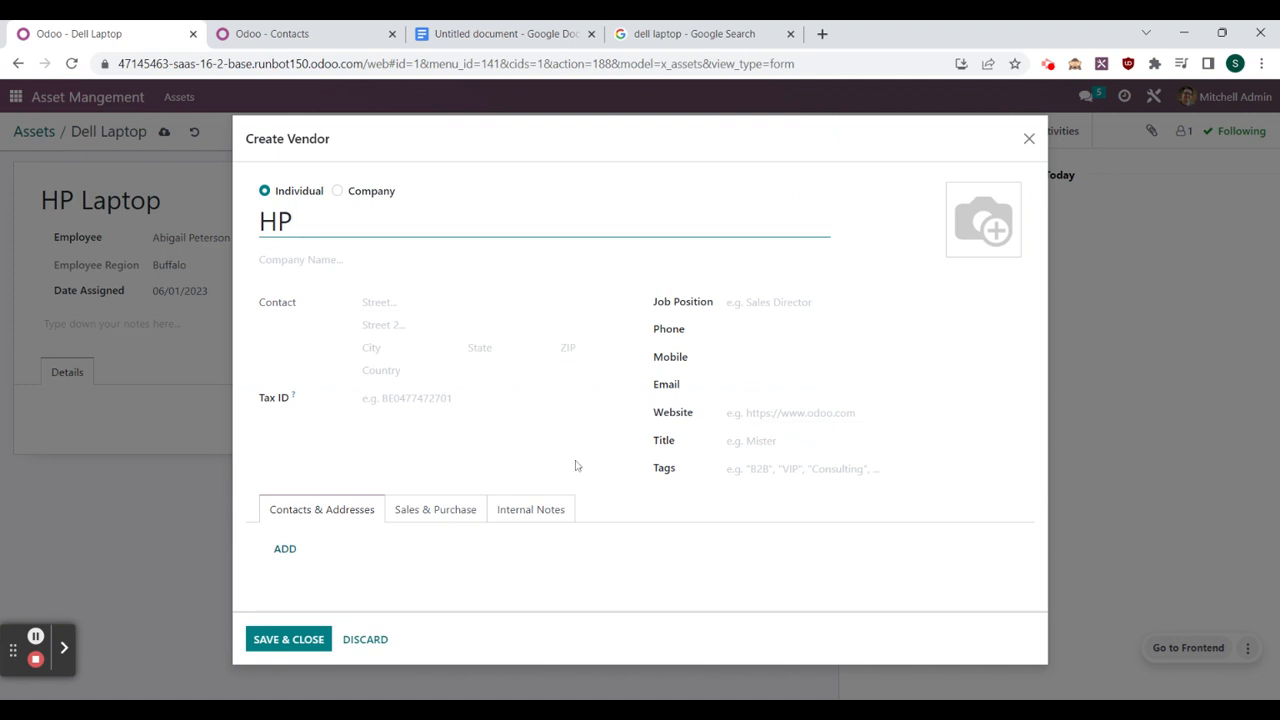
left_click(293, 641)
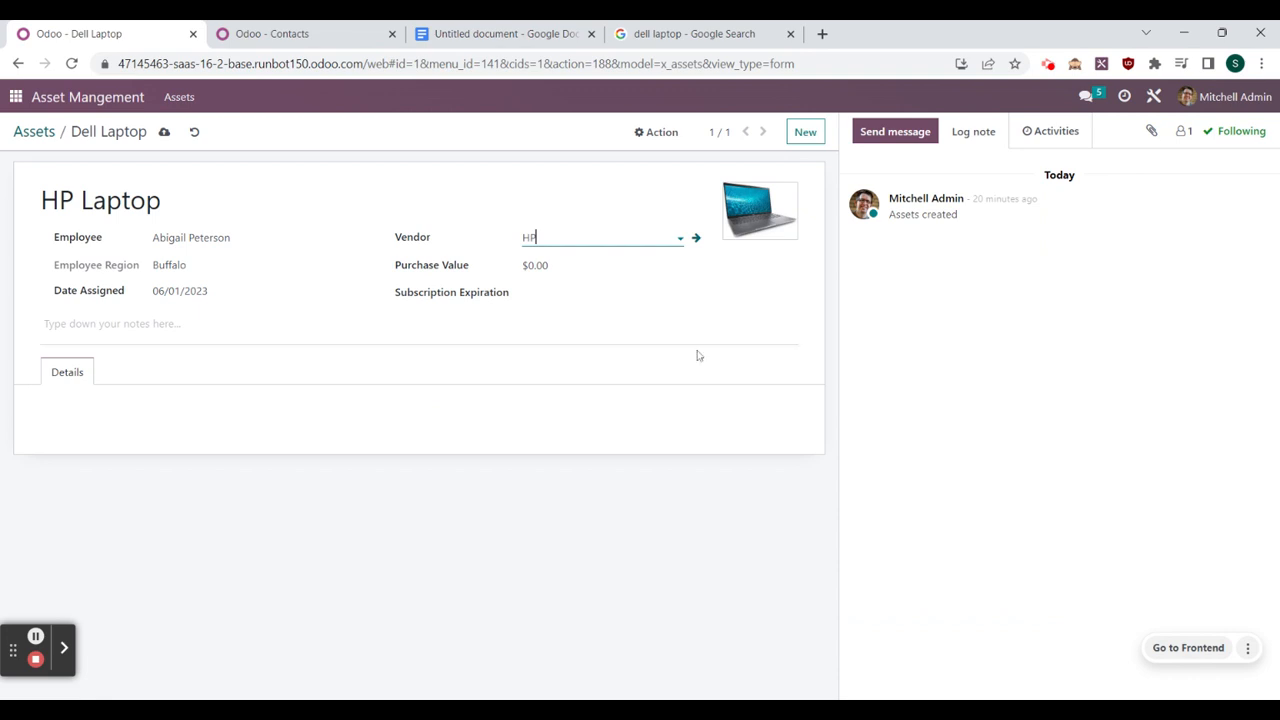
left_click(600, 423)
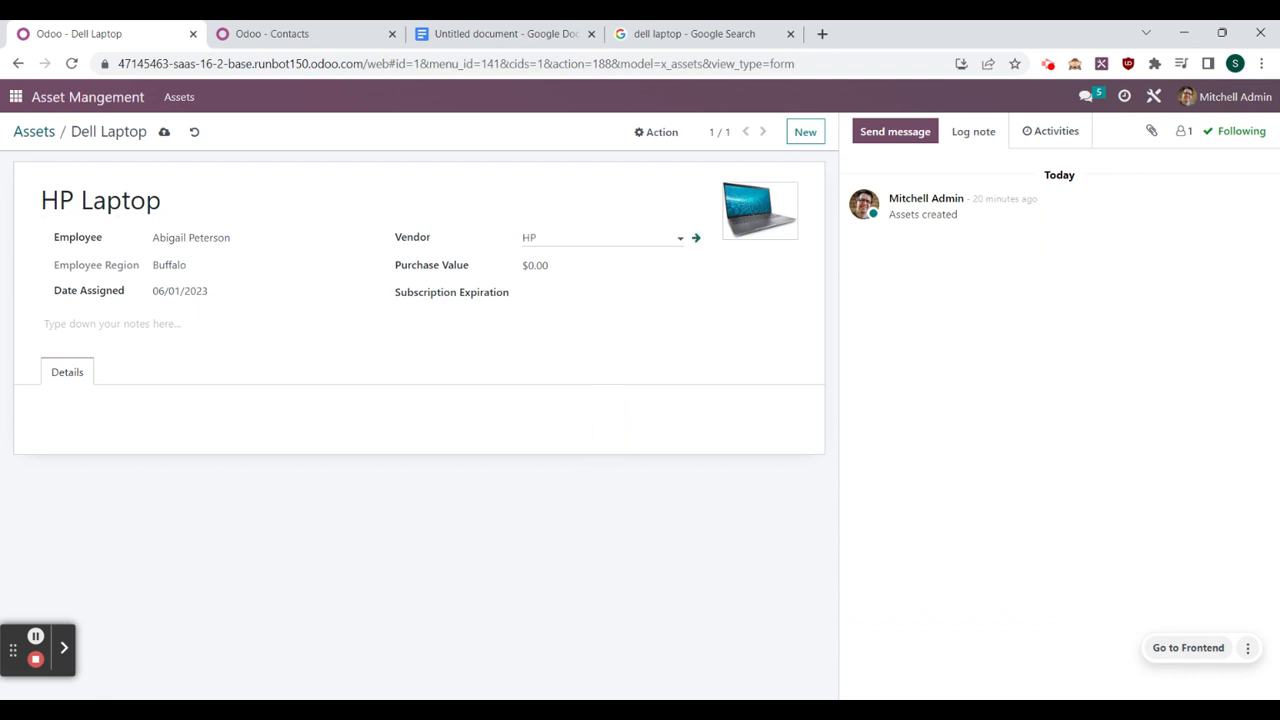
Step: Set the HP Laptop asset's Purchase Value to $600.00 and its Subscription Expiration to 07/31/2023
key("Tab")
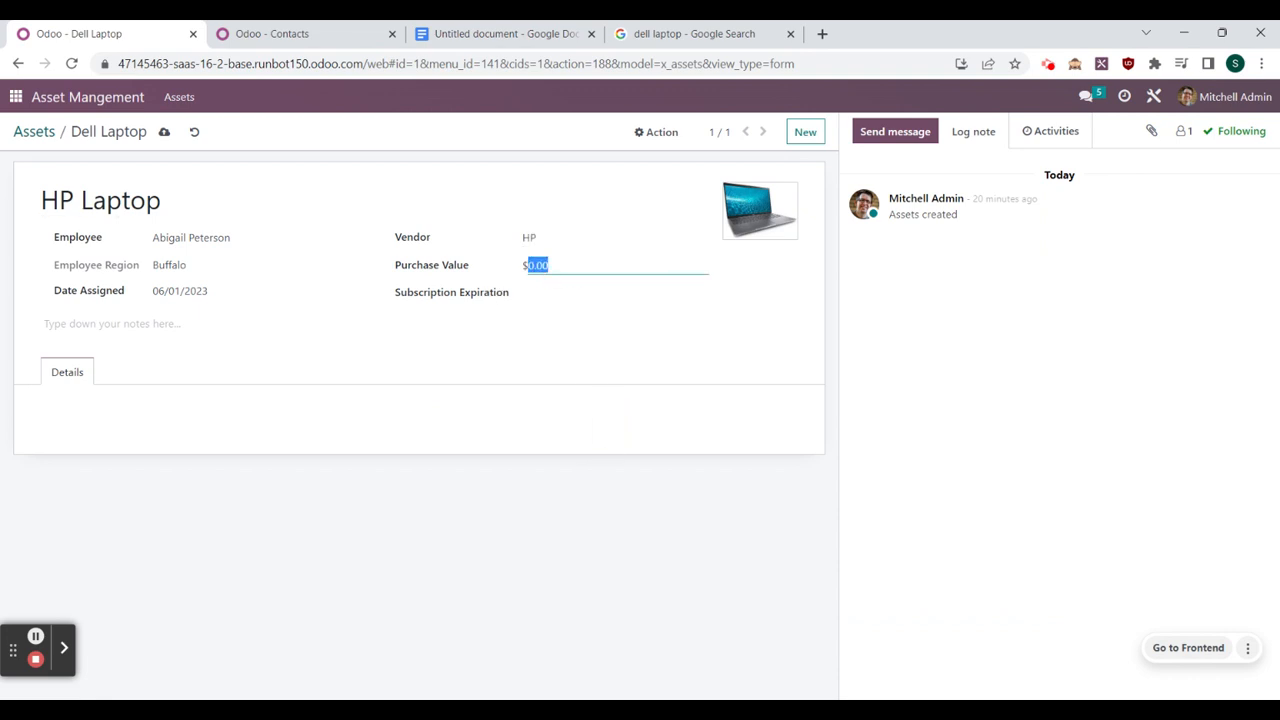
type("6")
left_click(551, 294)
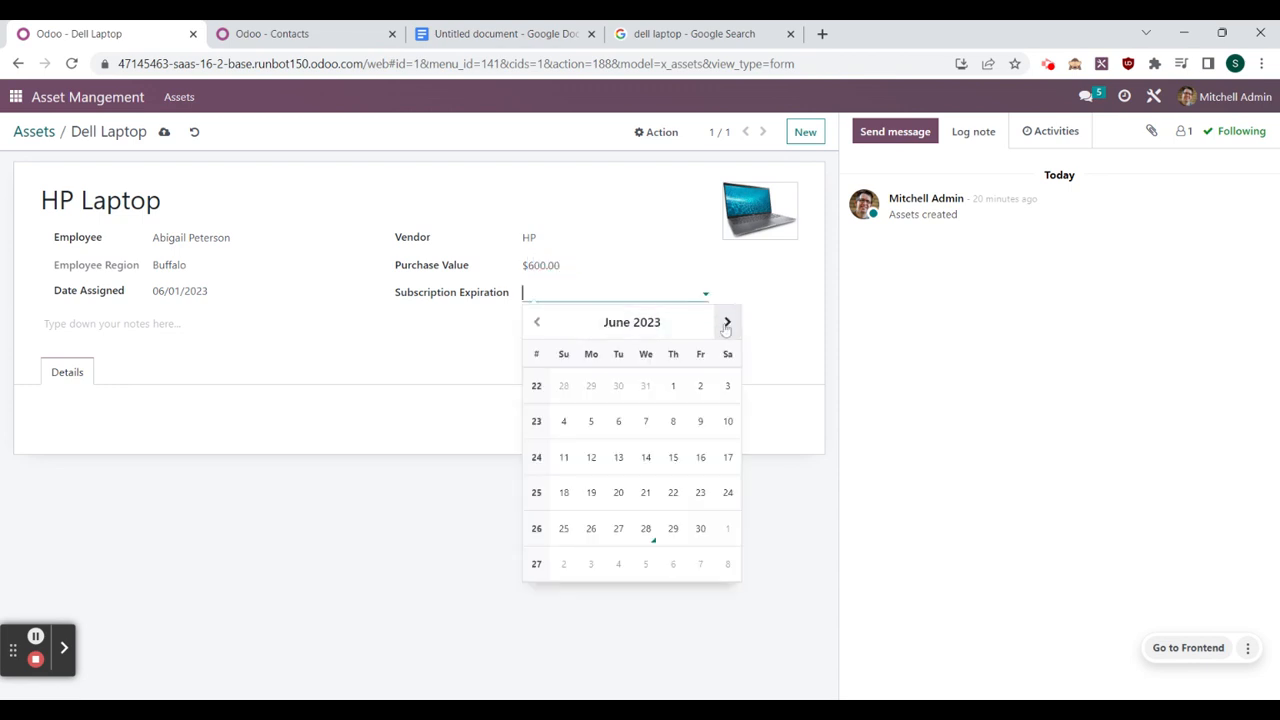
left_click(727, 322)
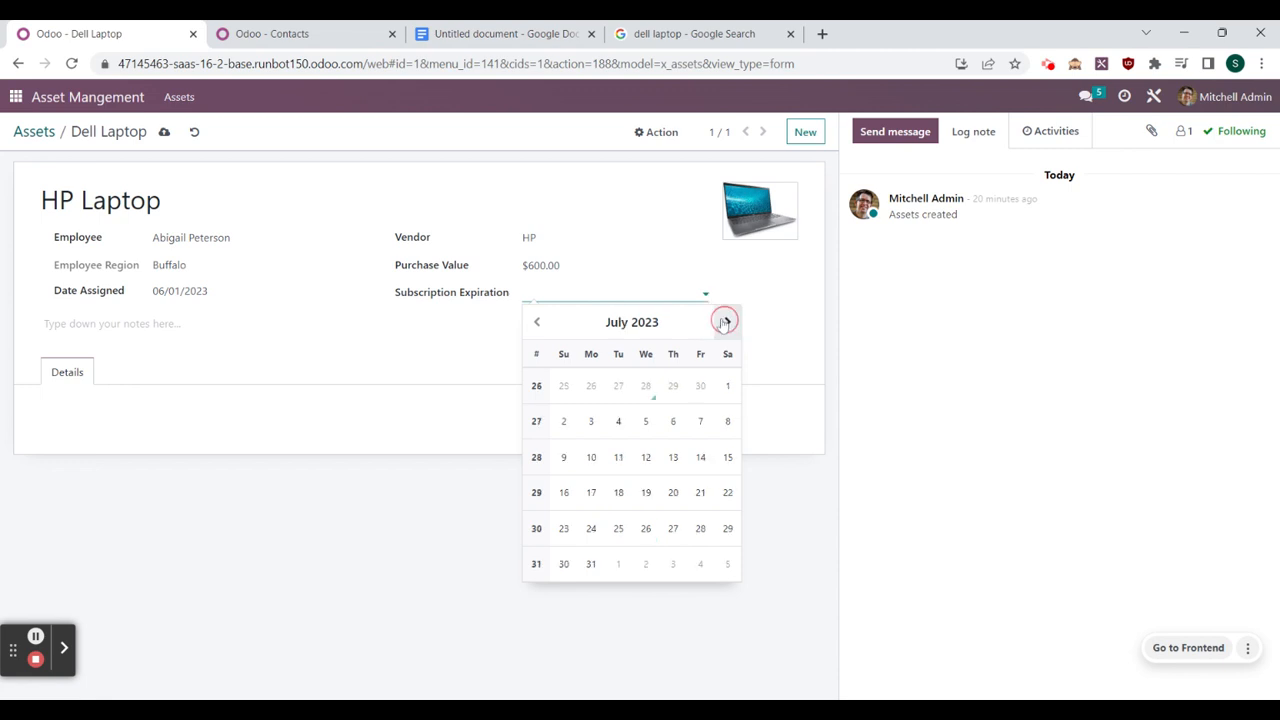
left_click(591, 564)
left_click(705, 344)
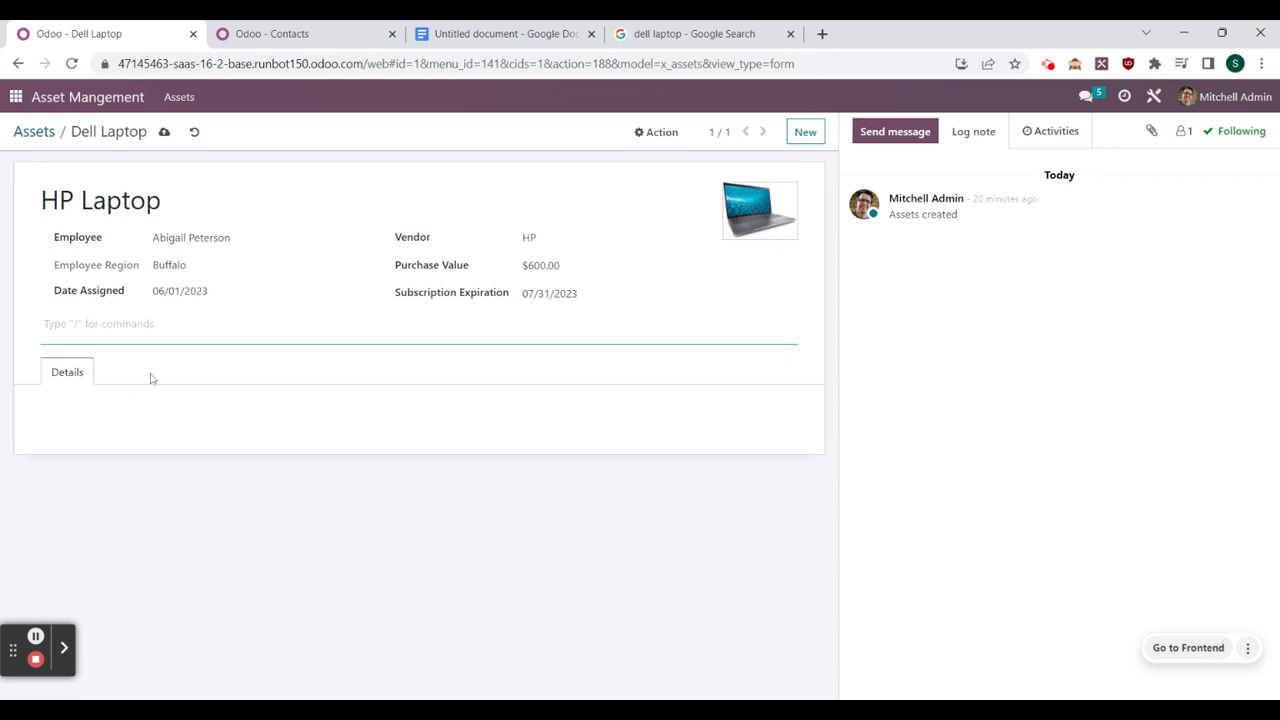
key("Tab")
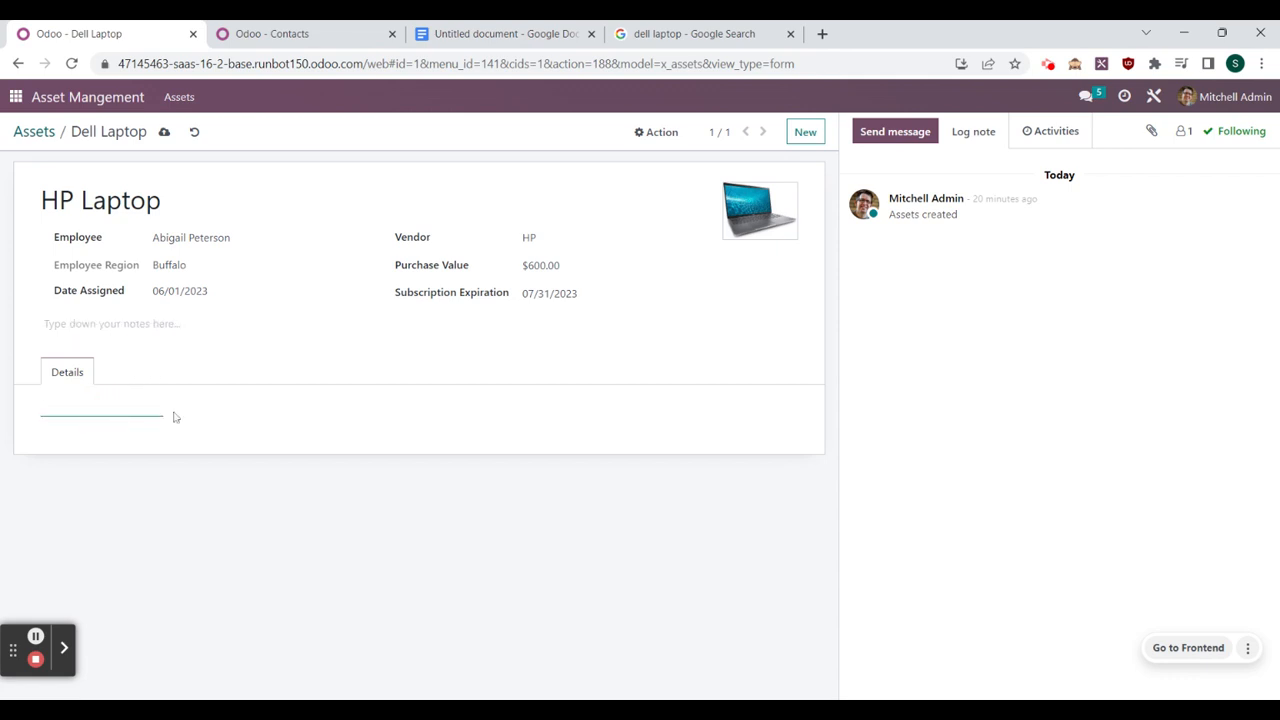
key("shift+Tab")
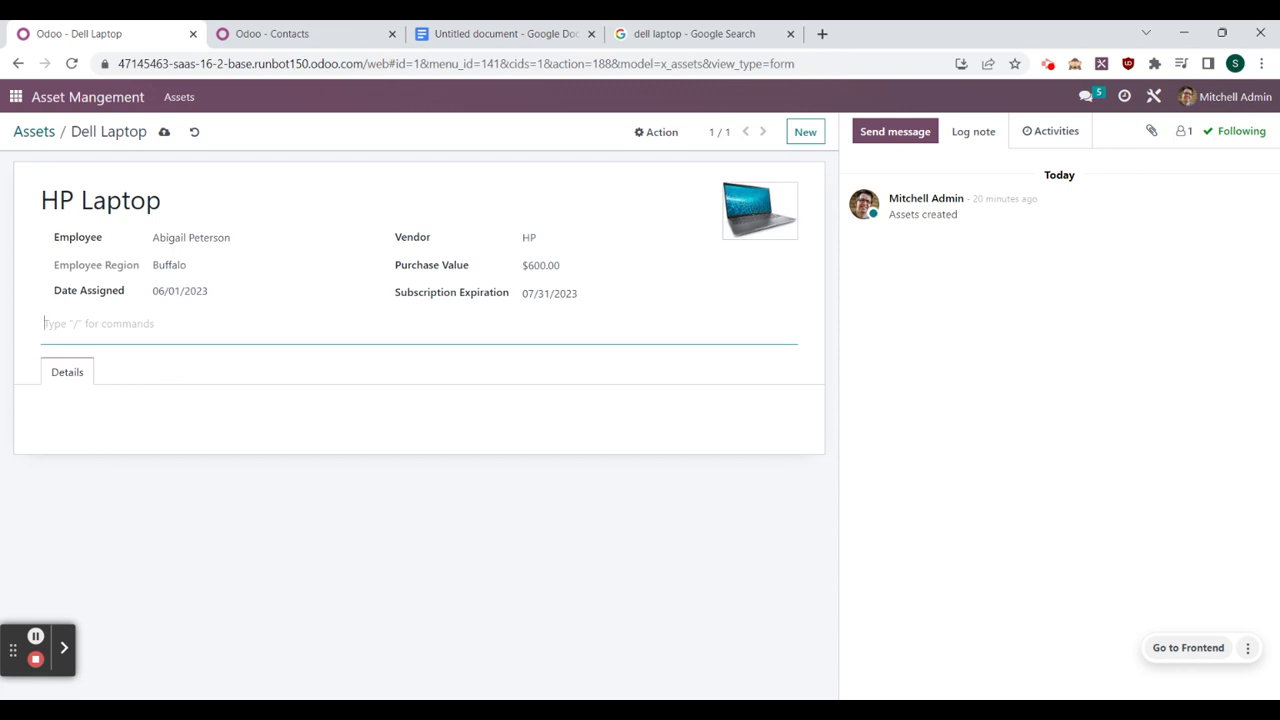
key("Tab")
Step: Return to the Assets list to save the HP Laptop record, reopen it to check it, and go back to the list
left_click(40, 132)
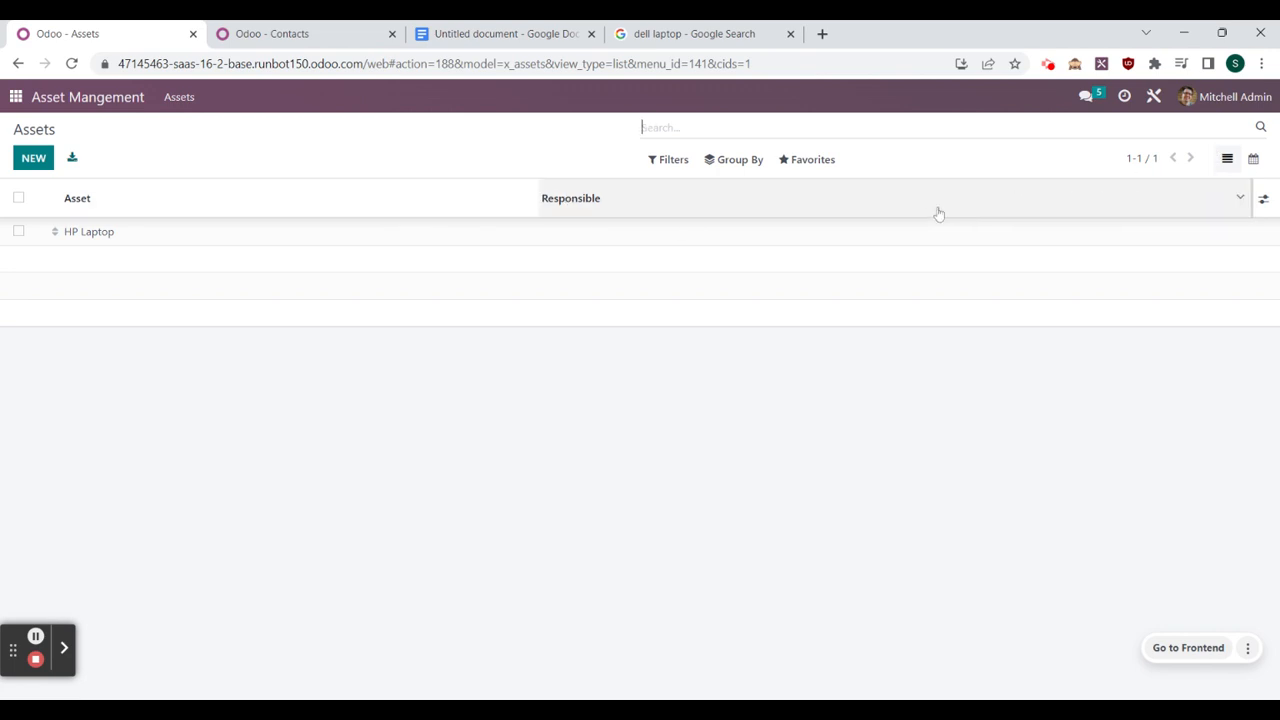
left_click(908, 227)
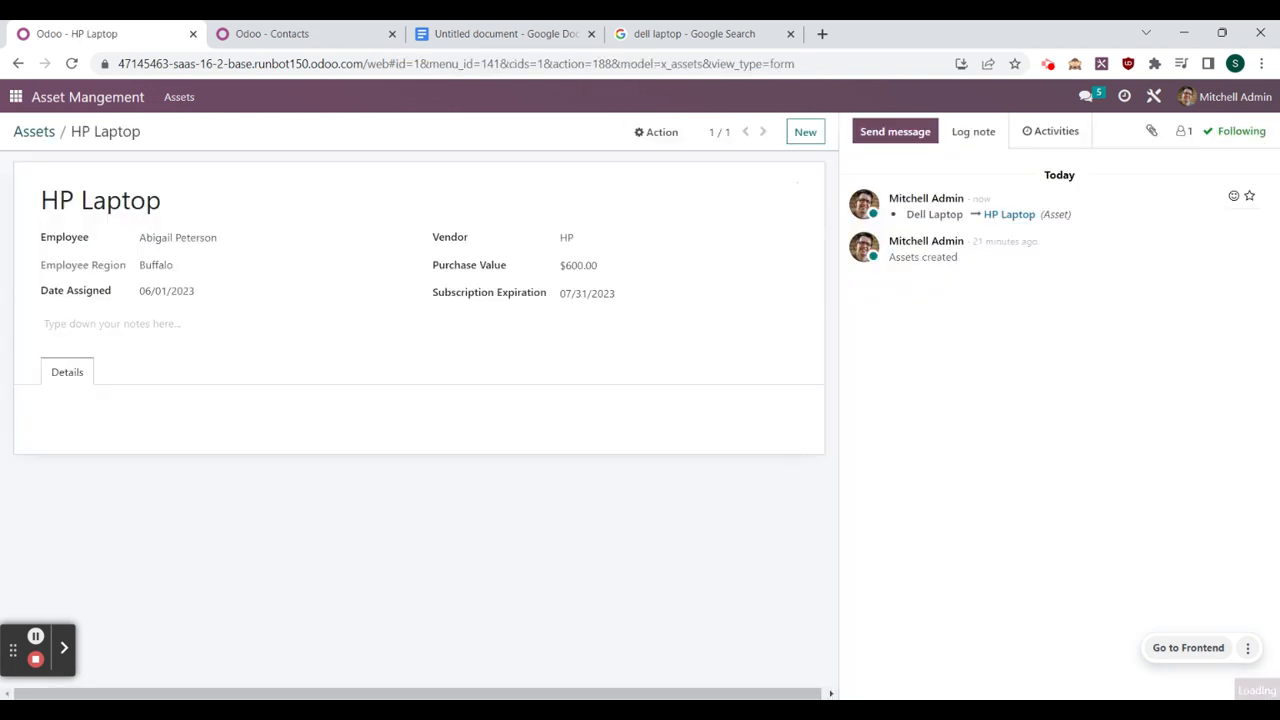
left_click(36, 132)
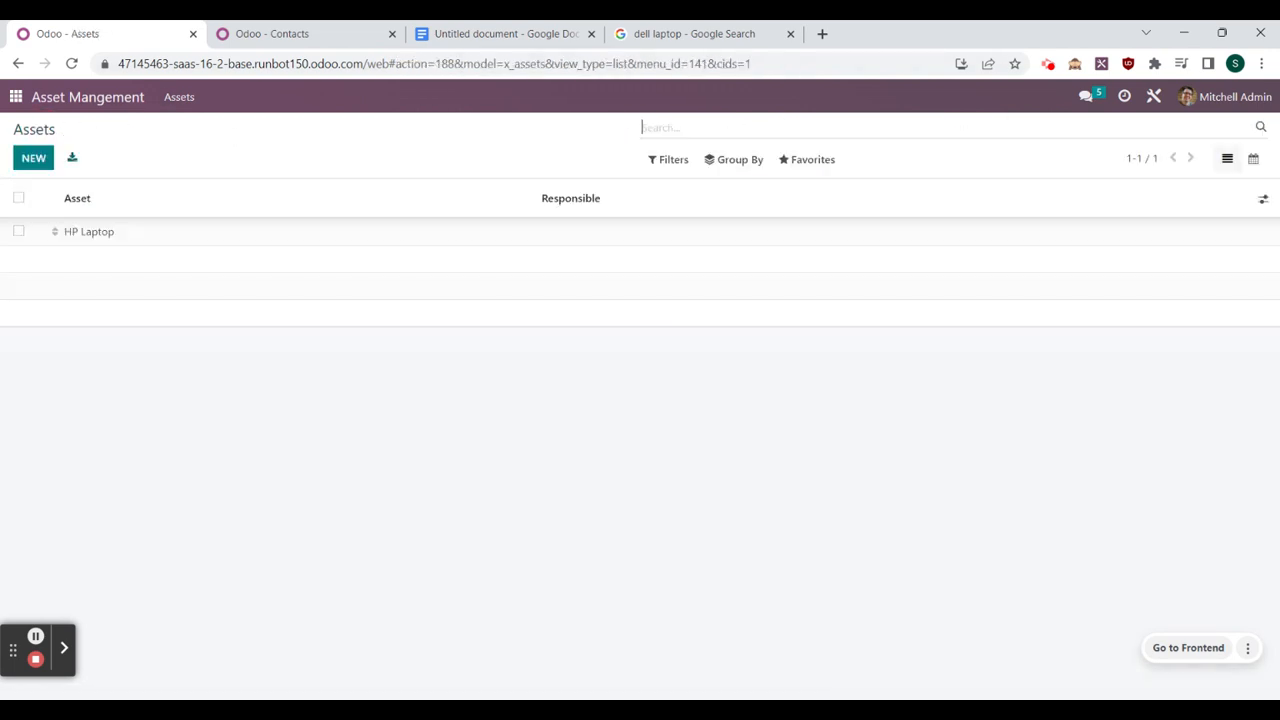
Step: Open the Assets list in Studio and relabel the Responsible column as "DNU Responsible"
left_click(1155, 100)
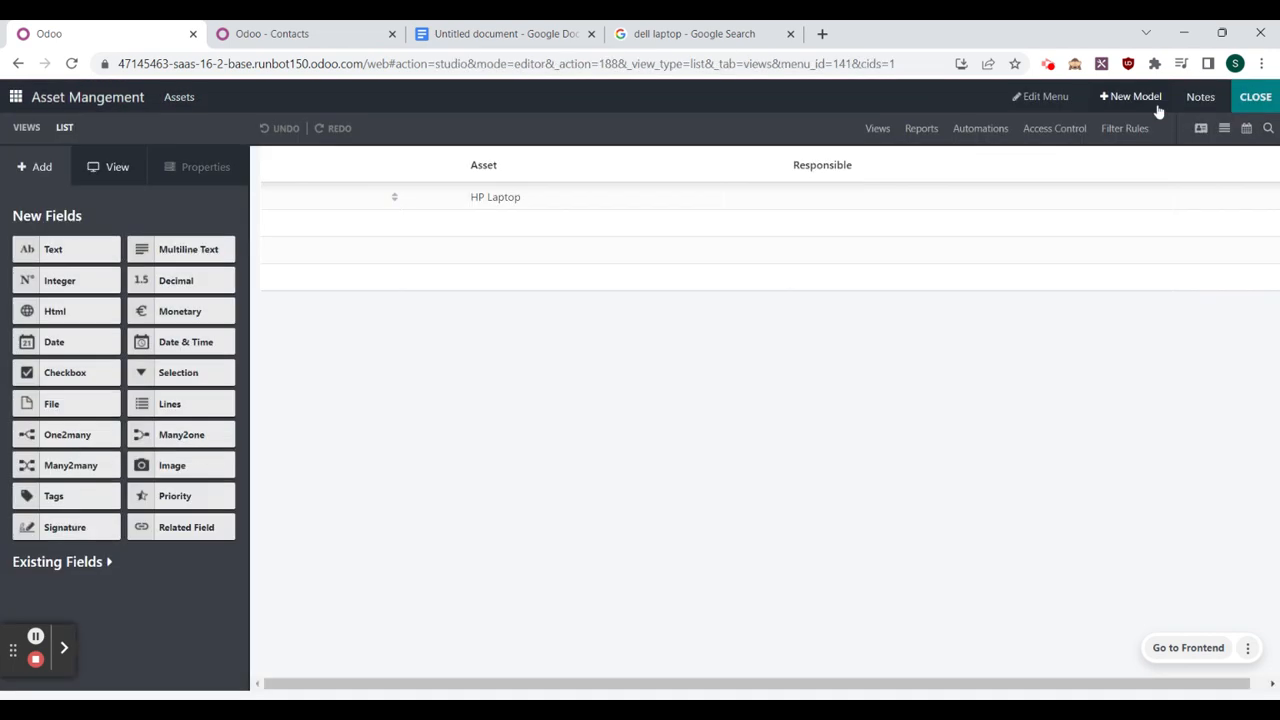
left_click(848, 166)
left_click(20, 360)
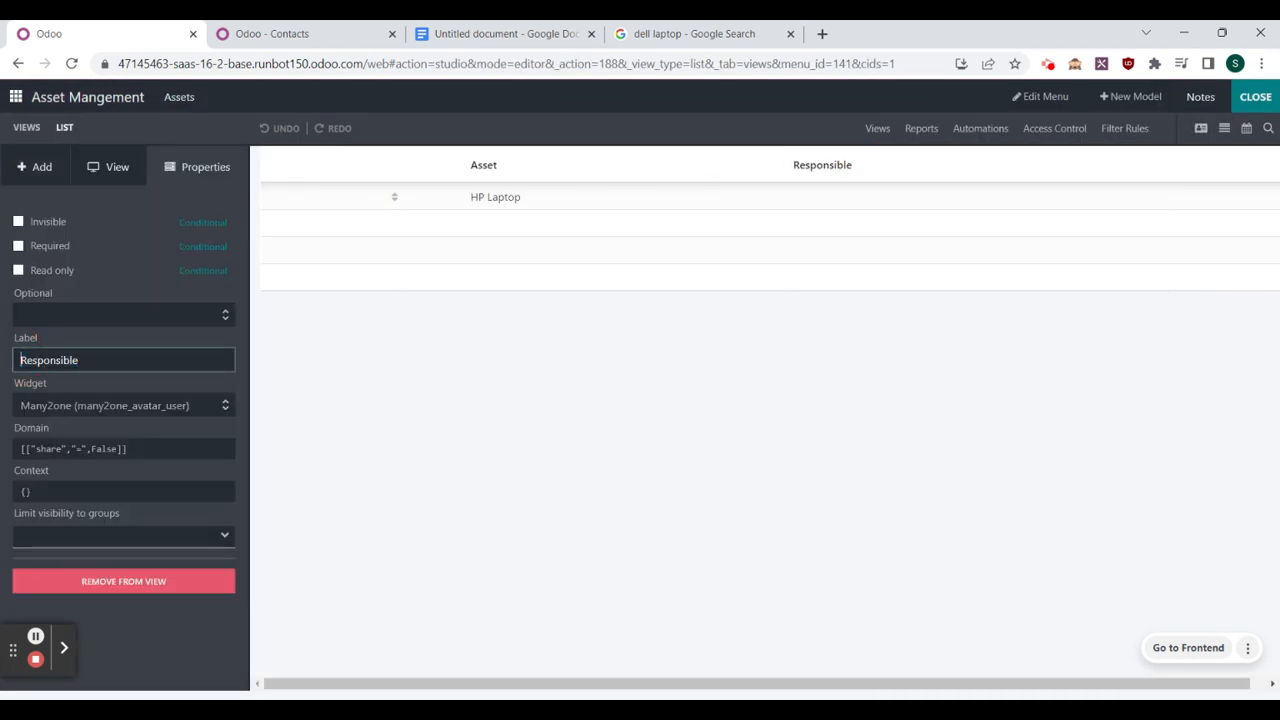
type("DNU")
left_click(132, 589)
left_click(440, 212)
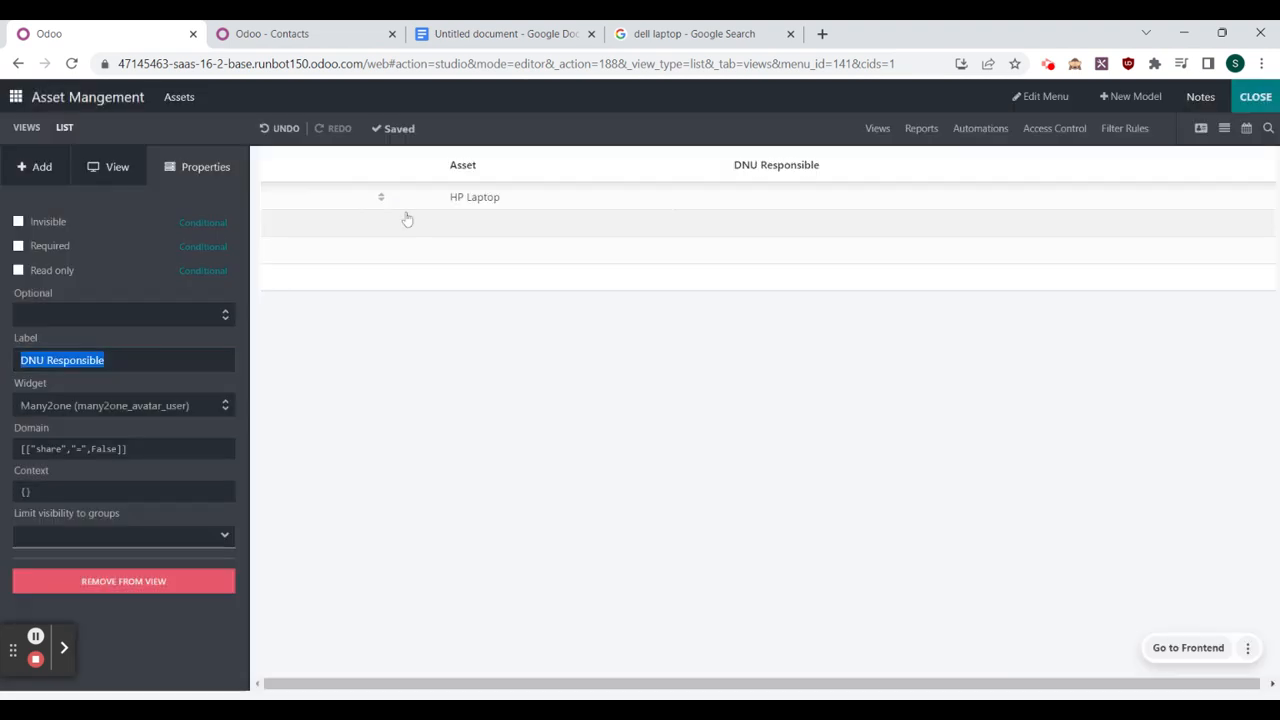
Step: Remove the DNU Responsible field from the list view and close Studio
left_click(171, 583)
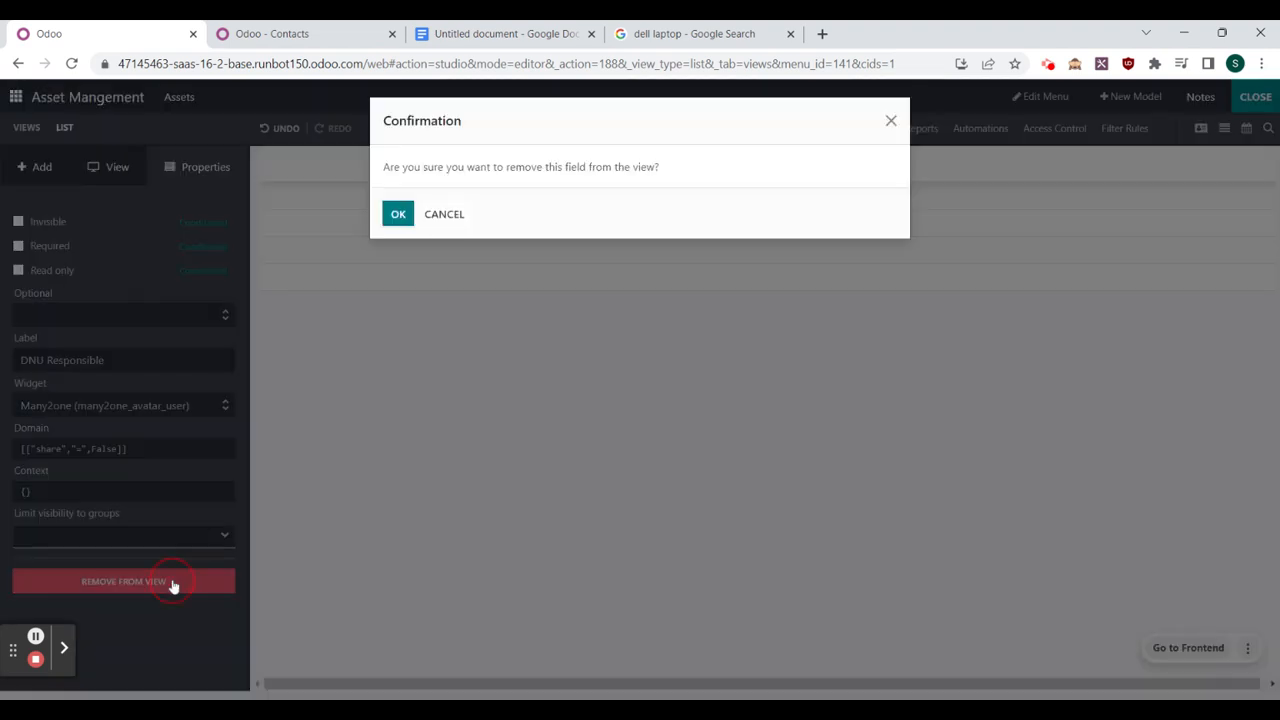
left_click(394, 211)
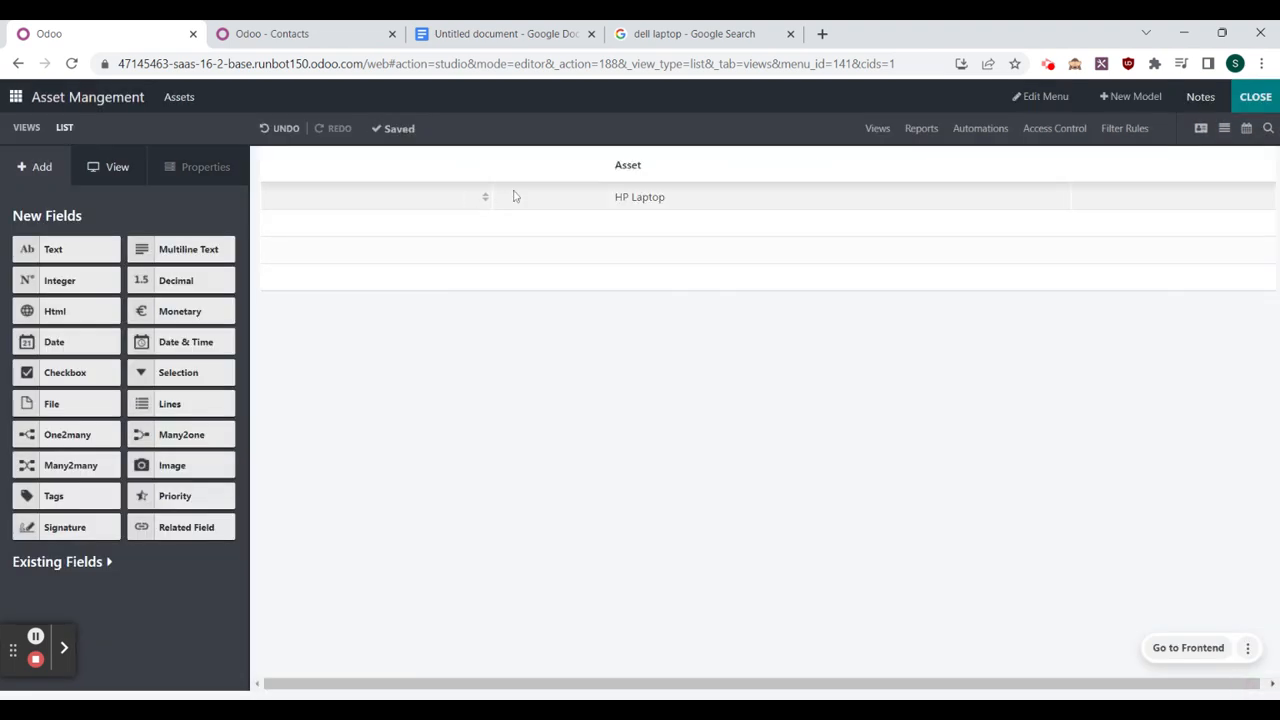
left_click(1258, 93)
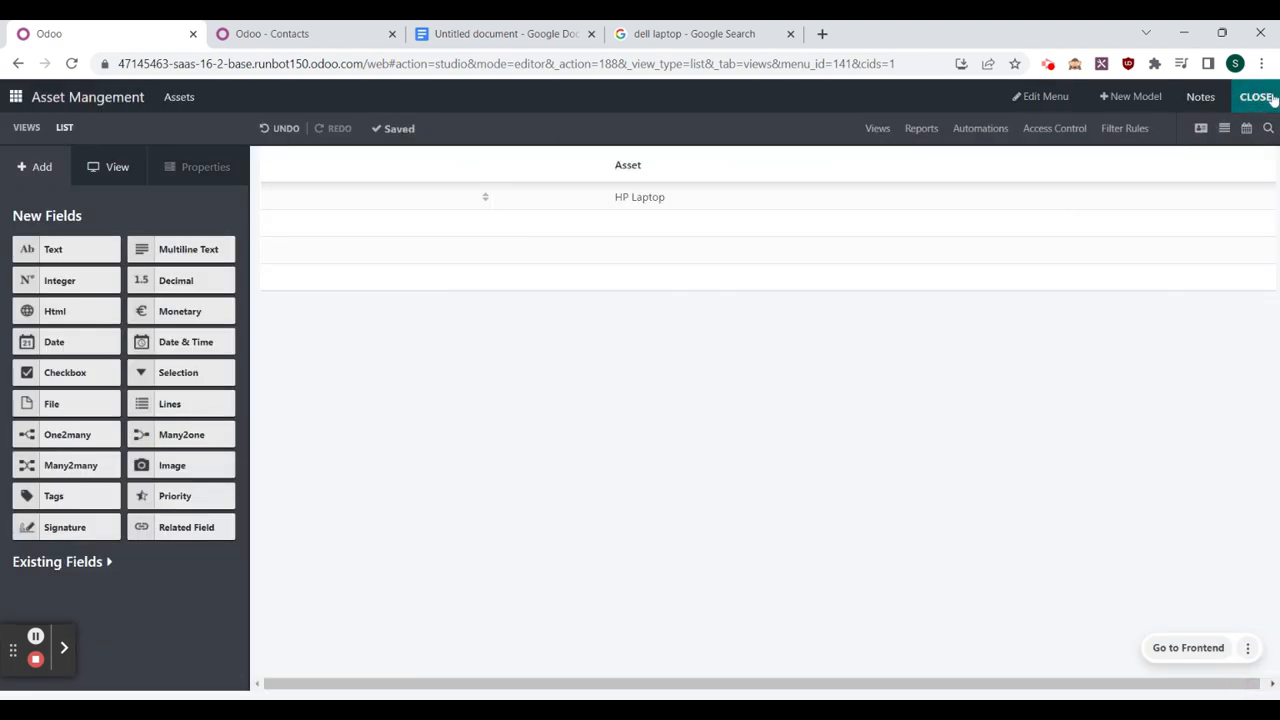
Step: Reopen Studio through the list's custom field option and add the existing Employee field as a column after Asset
left_click(1265, 201)
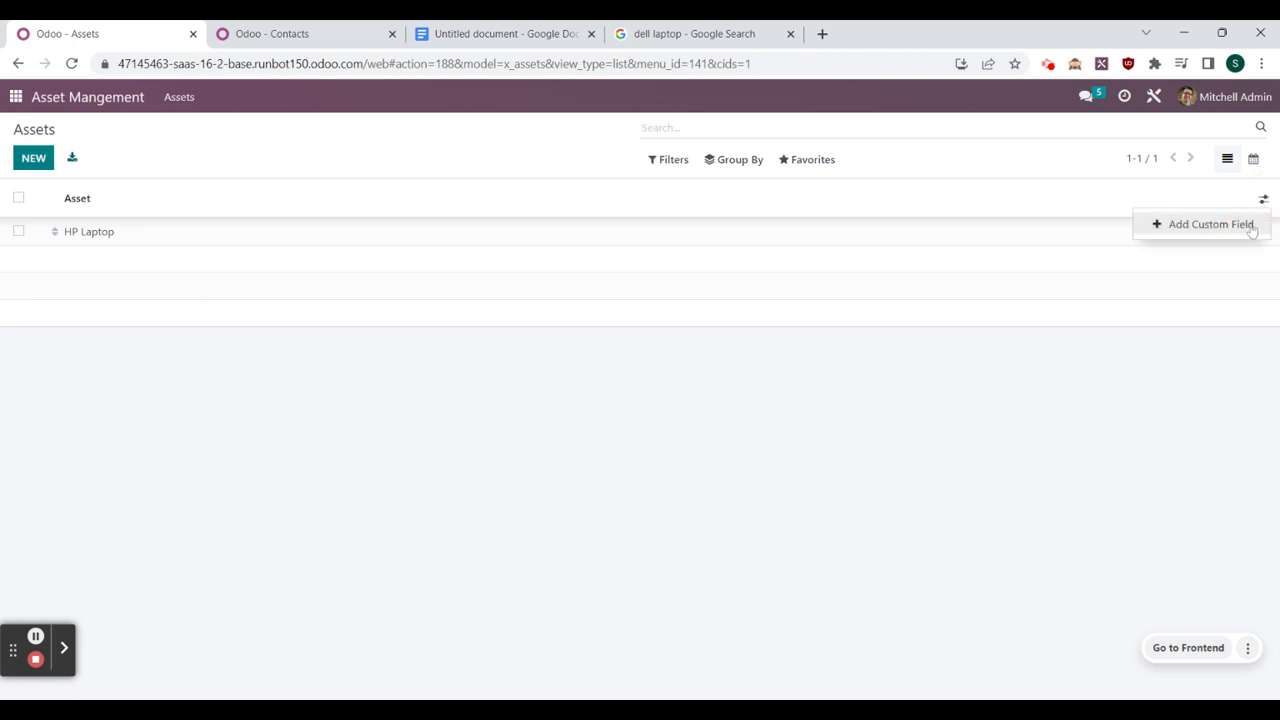
left_click(1210, 224)
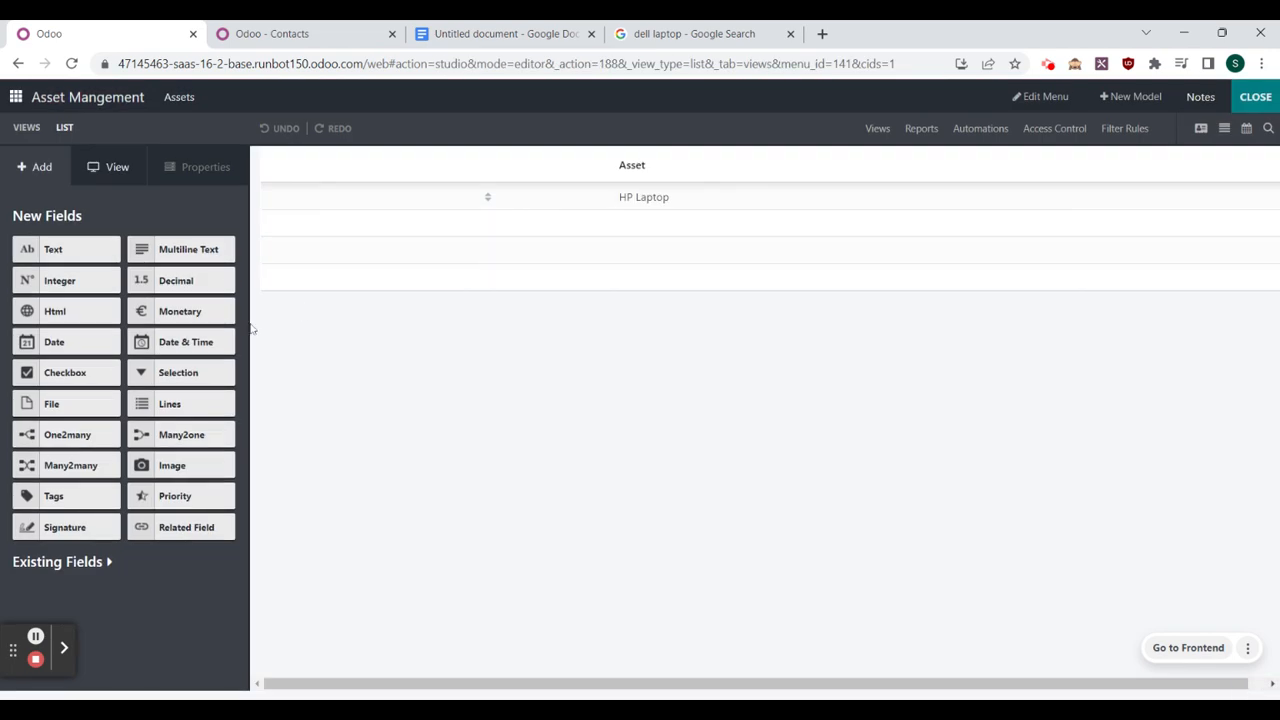
left_click(108, 563)
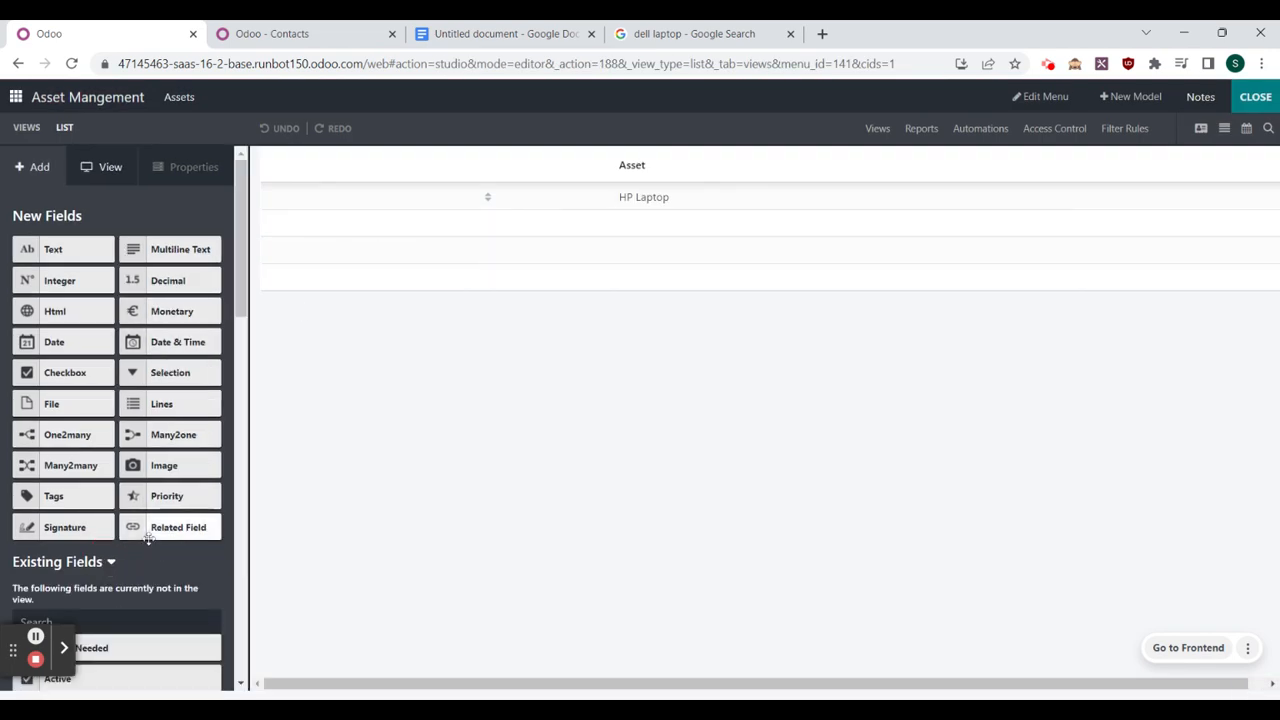
scroll(150, 535, "down", 2)
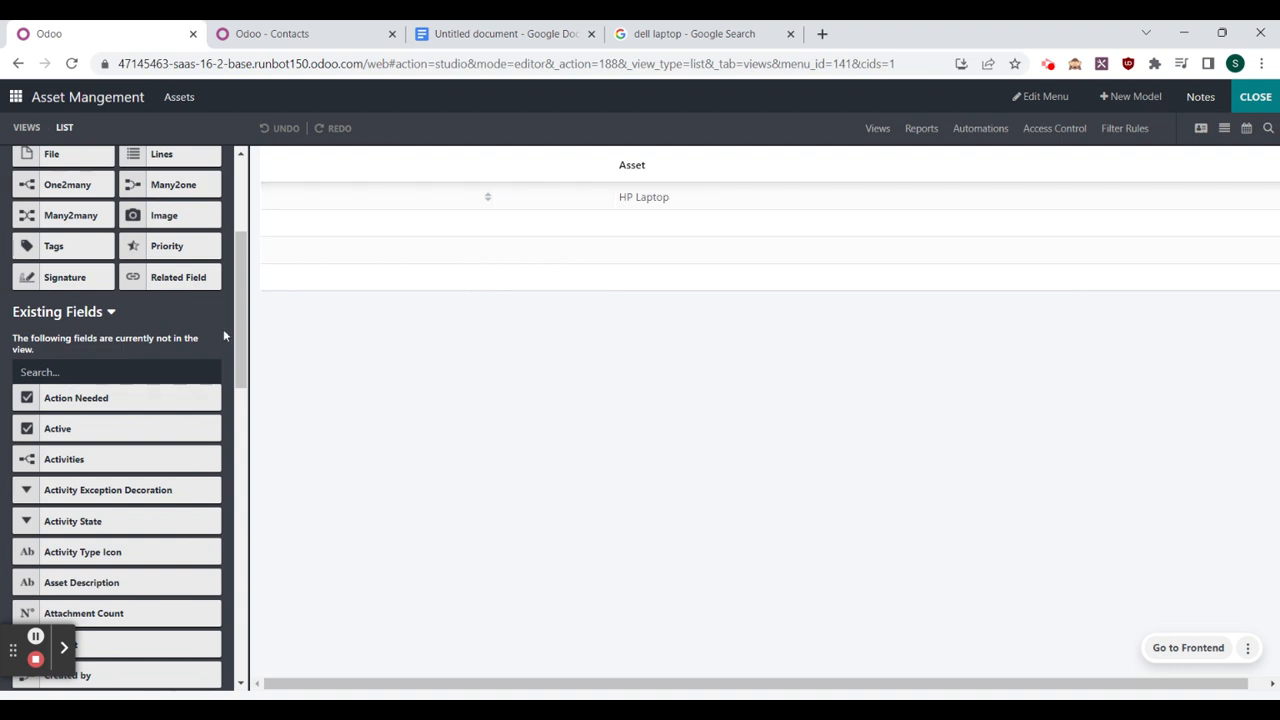
left_click(66, 376)
type("EM")
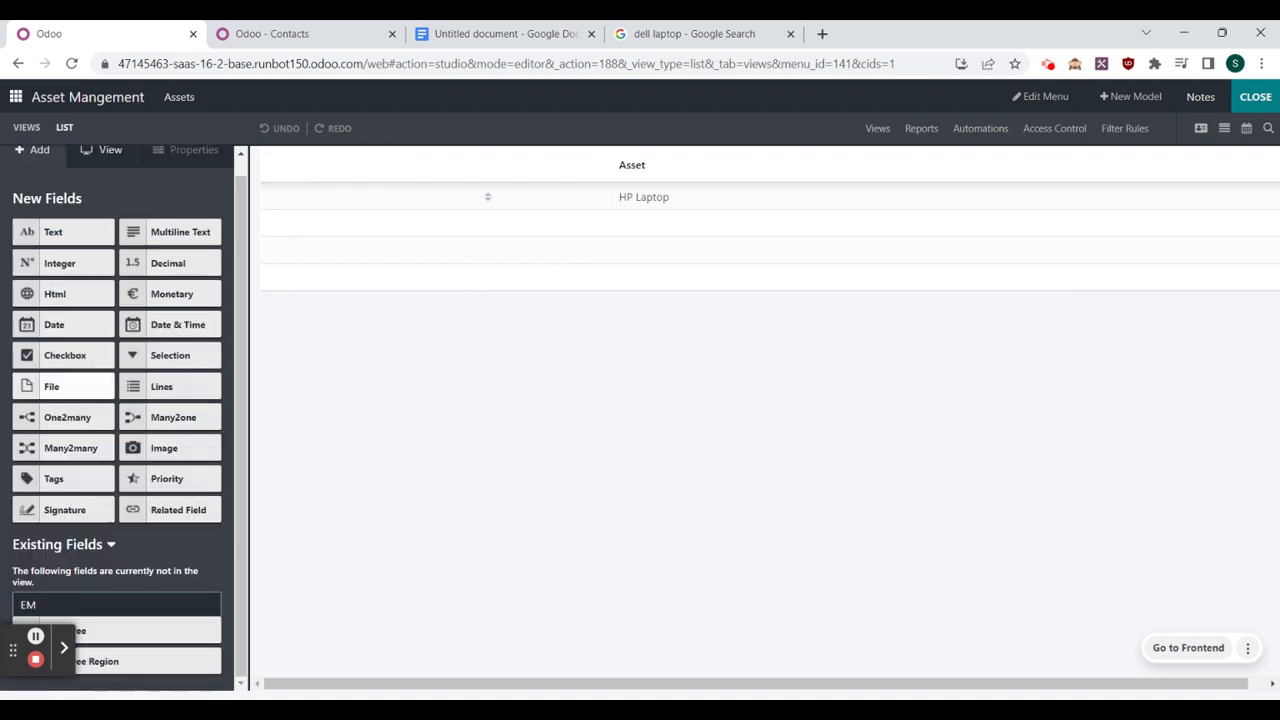
left_click_drag(13, 648, 47, 396)
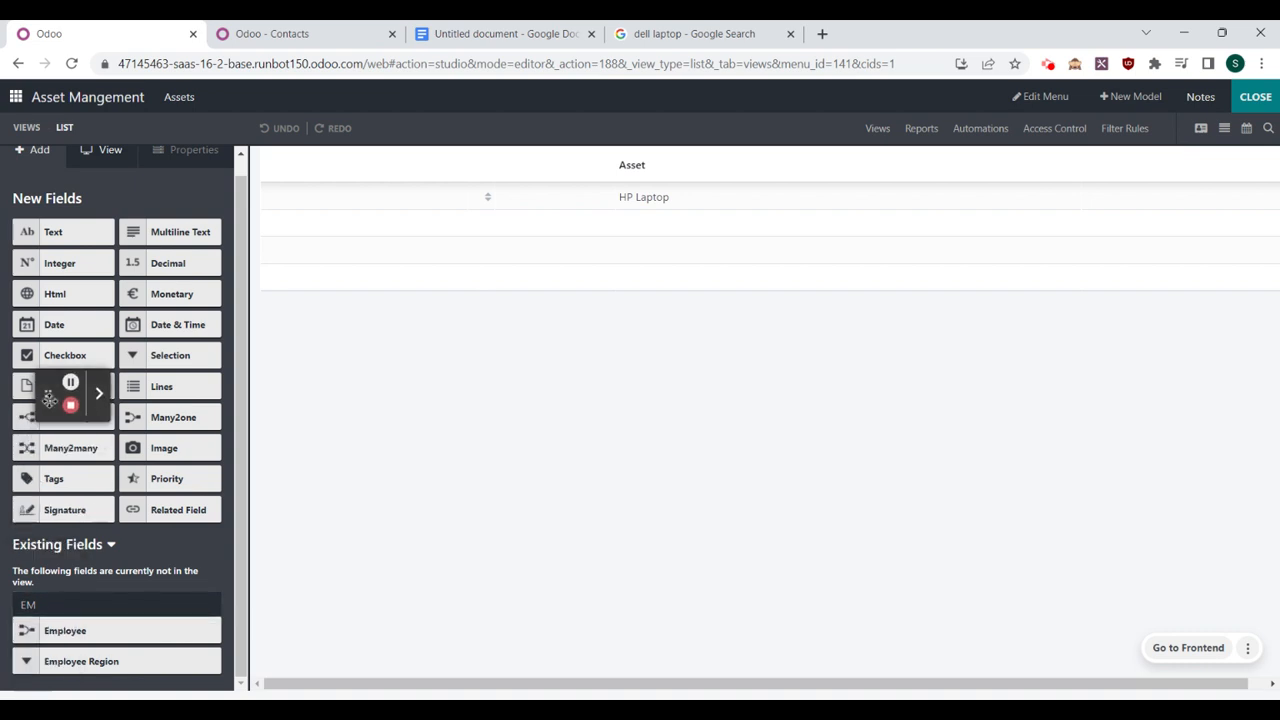
left_click_drag(84, 624, 1100, 200)
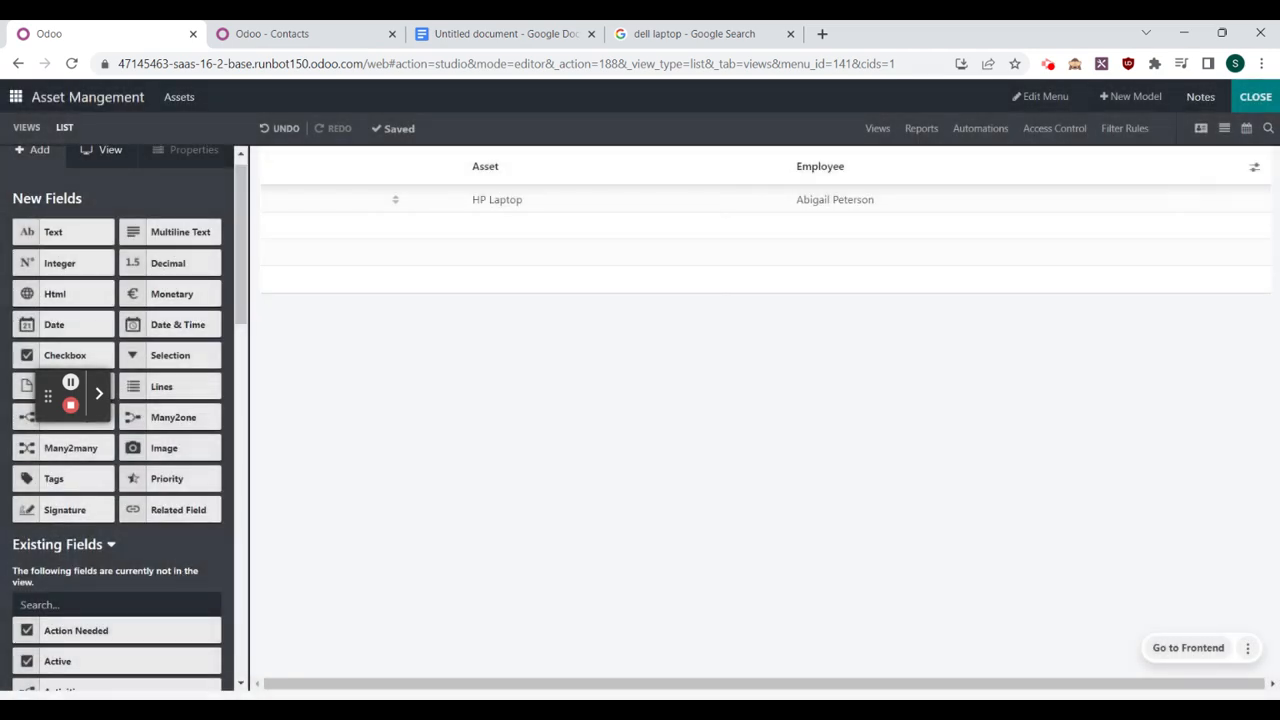
Step: Find the existing Purchase Value field, not the dnu one, and add it as the column after Employee
left_click(100, 604)
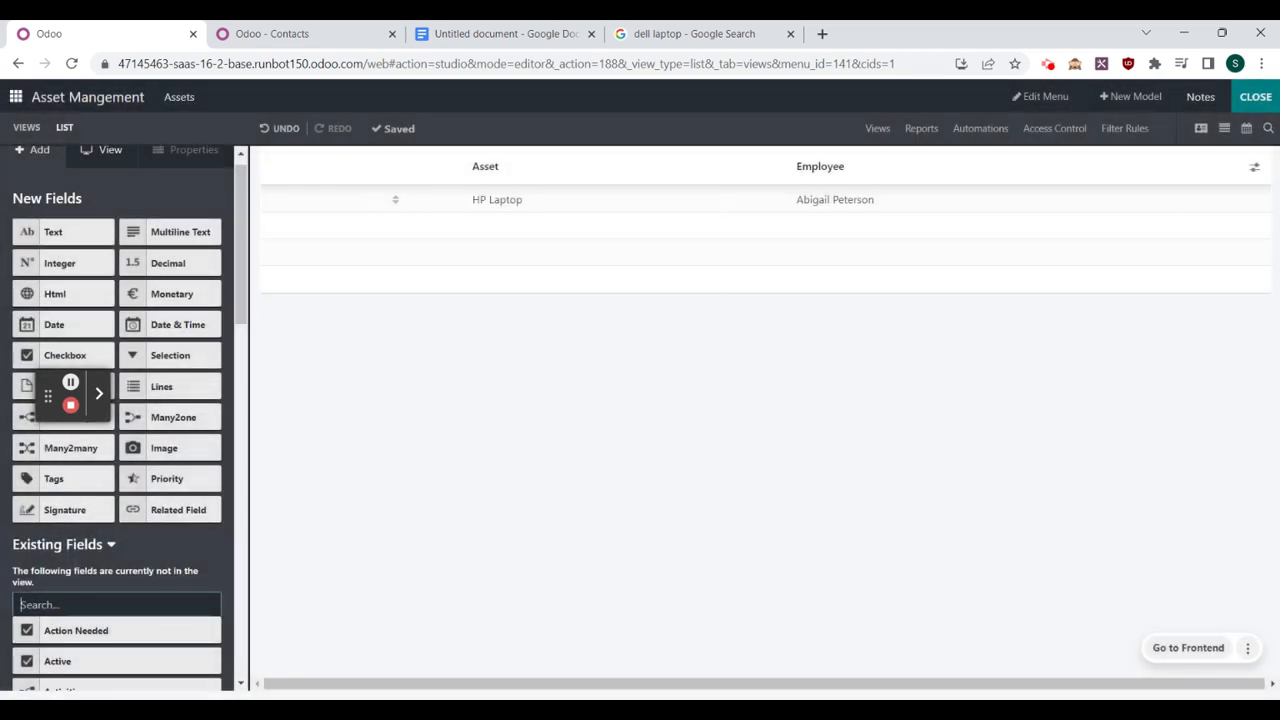
type("PURC")
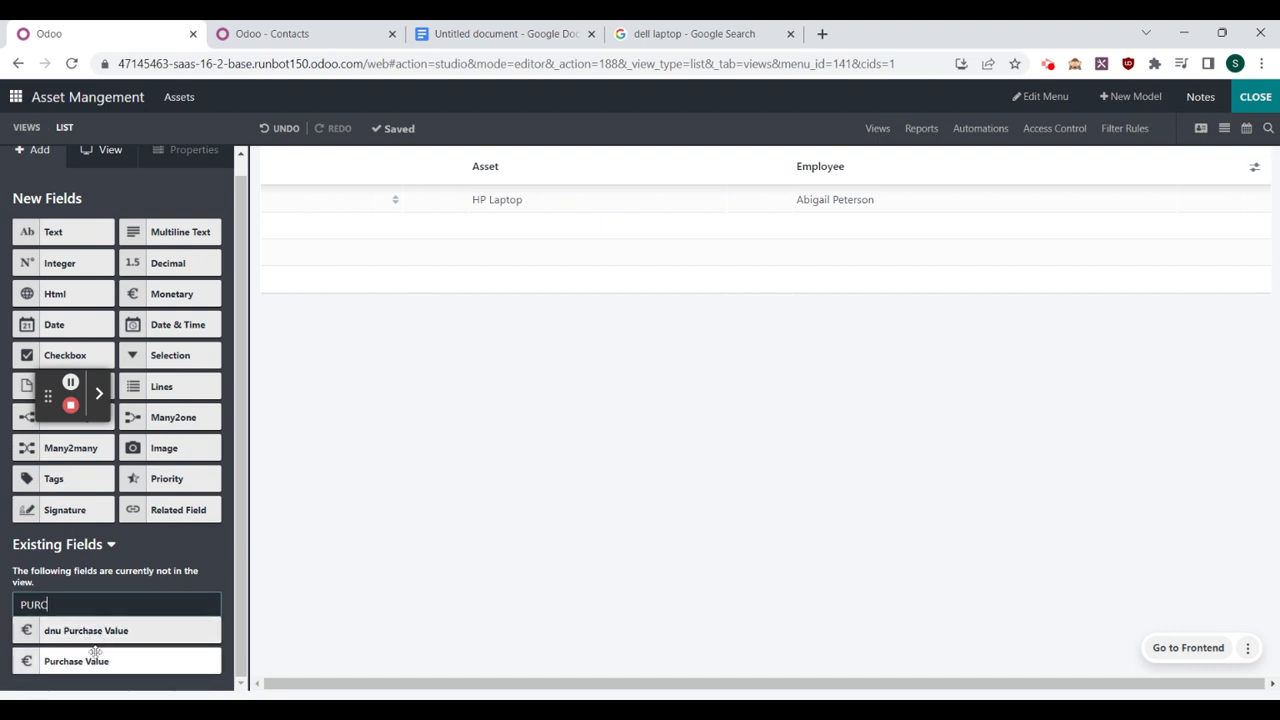
left_click_drag(95, 660, 1158, 152)
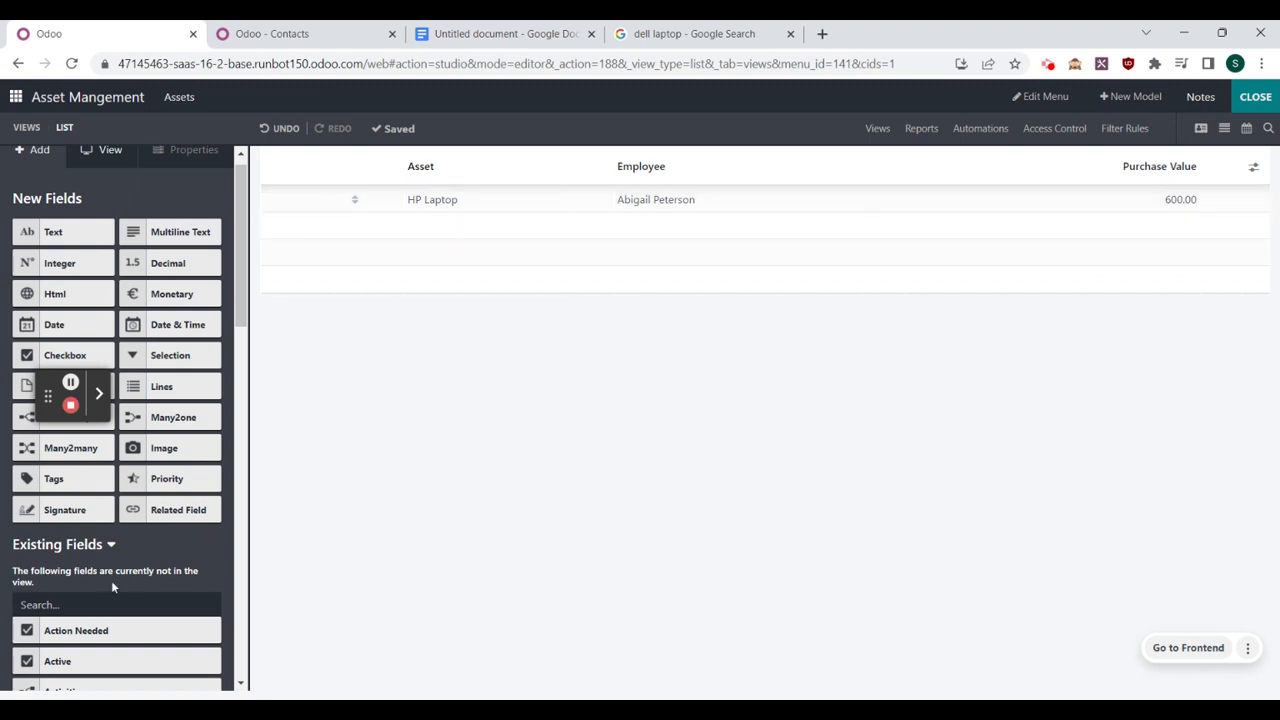
Step: Add the existing Subscription Expiration field as a column before Asset and close Studio
scroll(117, 415, "down", 1)
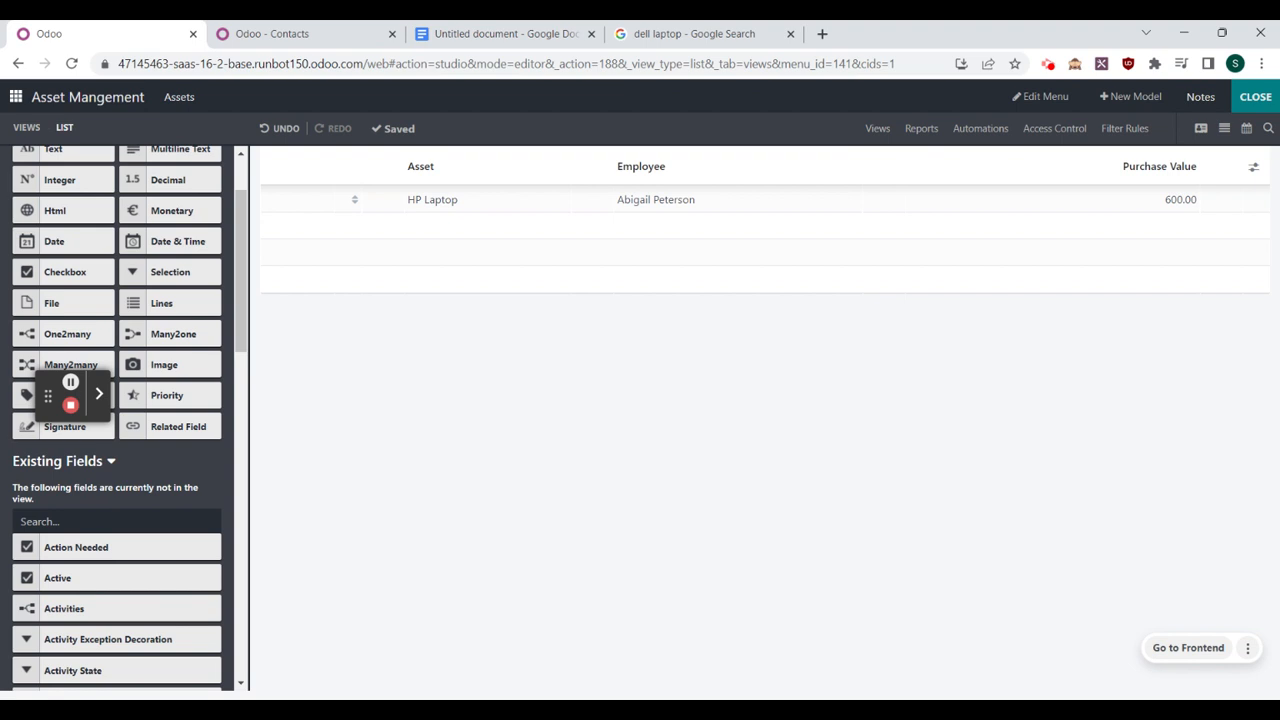
left_click(104, 516)
type("SUB")
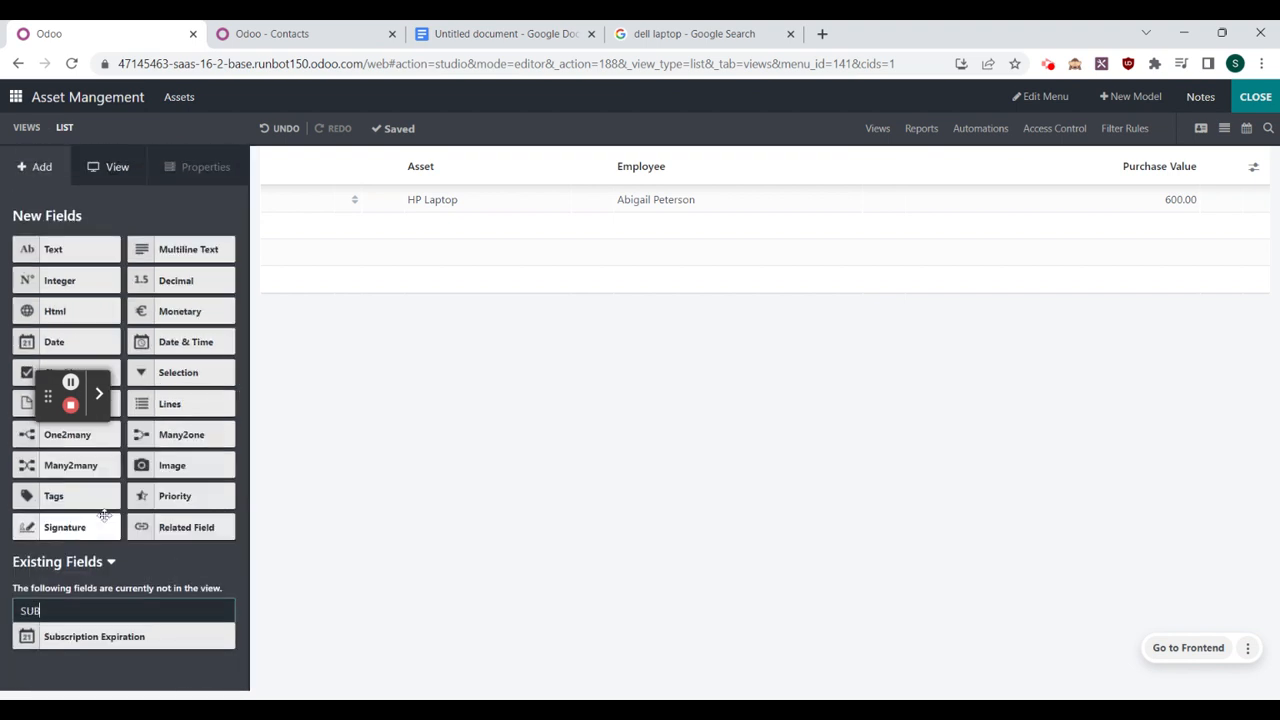
left_click_drag(125, 637, 370, 180)
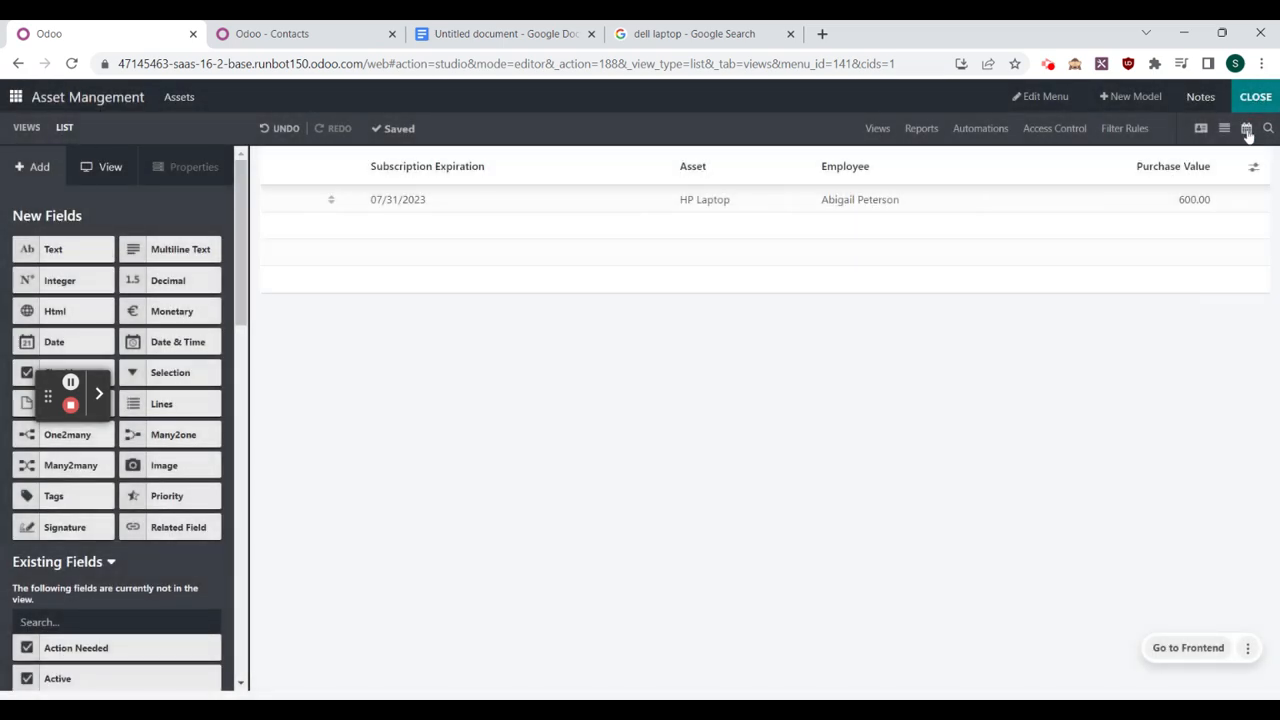
left_click(1255, 96)
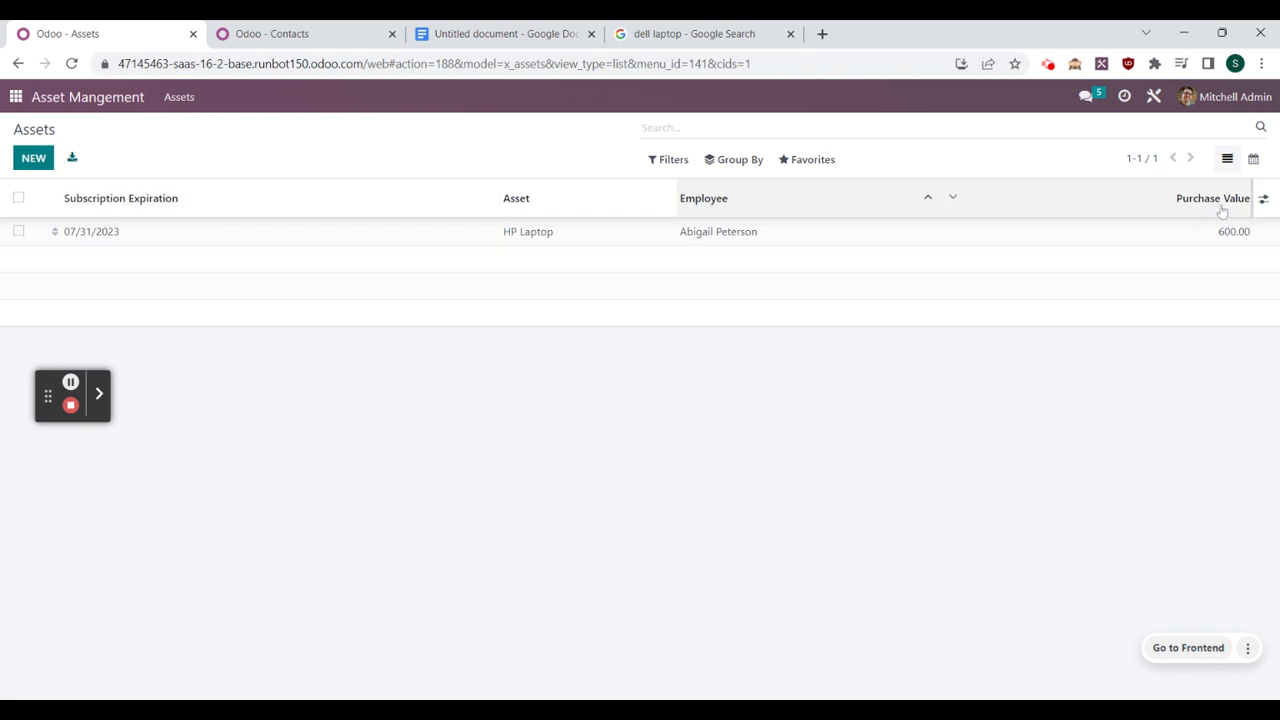
Step: Hide the optional Subscription Expiration column in the Assets list and show it again
left_click(1264, 200)
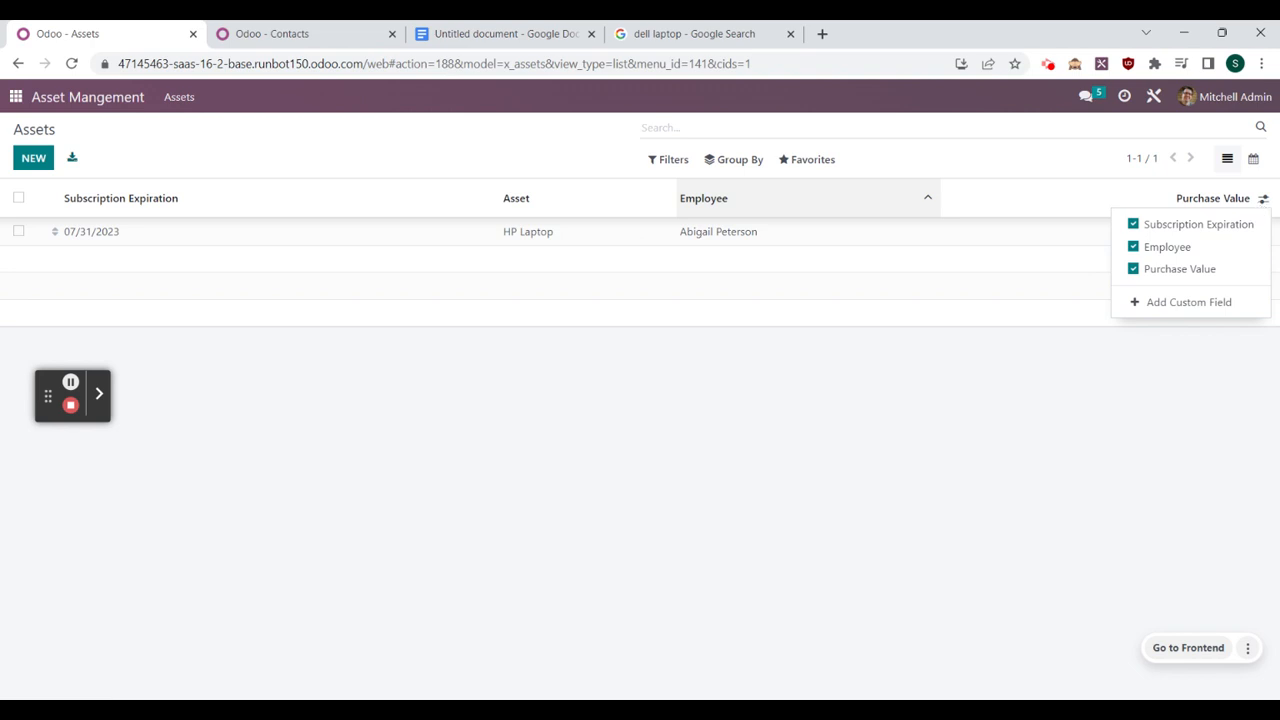
left_click(1152, 228)
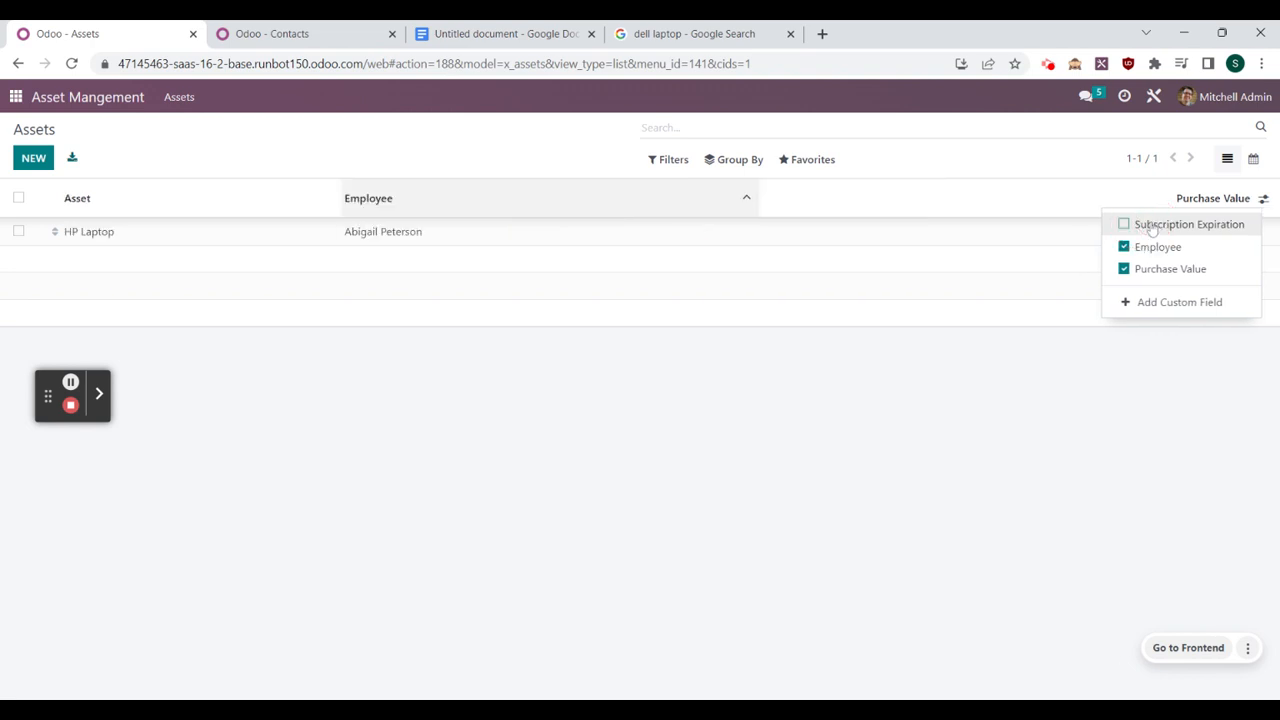
left_click(1152, 228)
left_click(1045, 402)
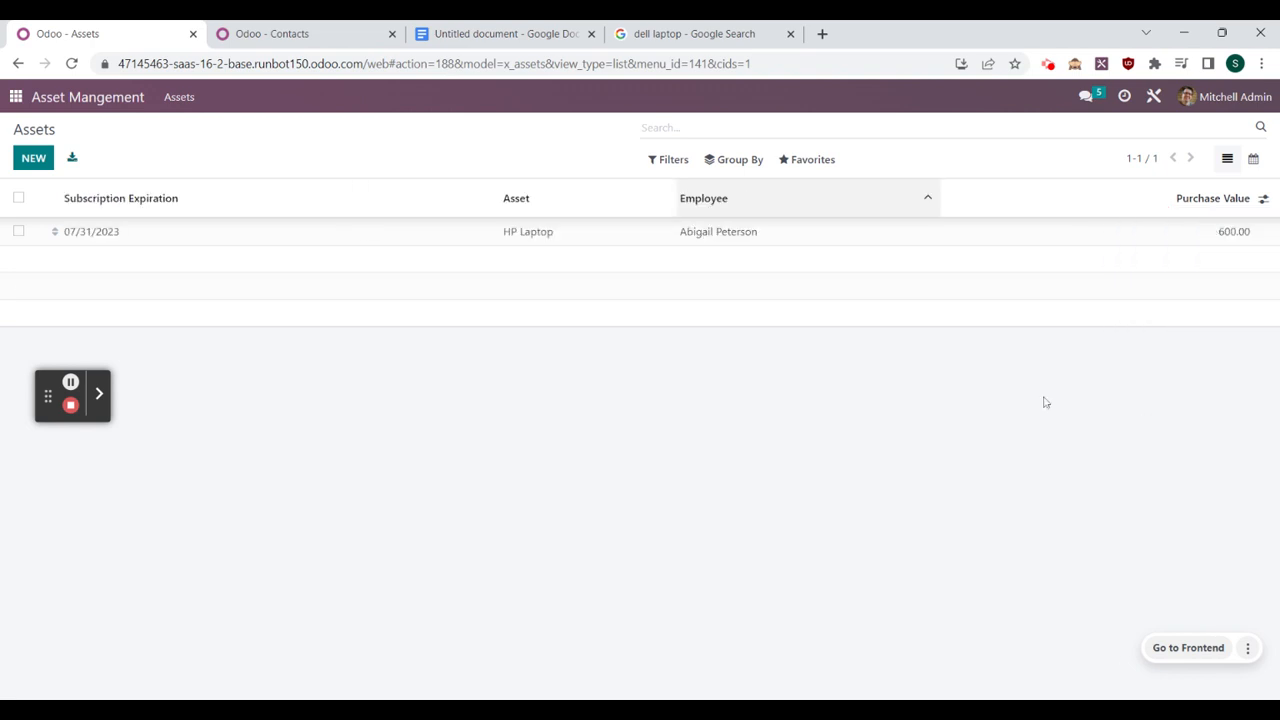